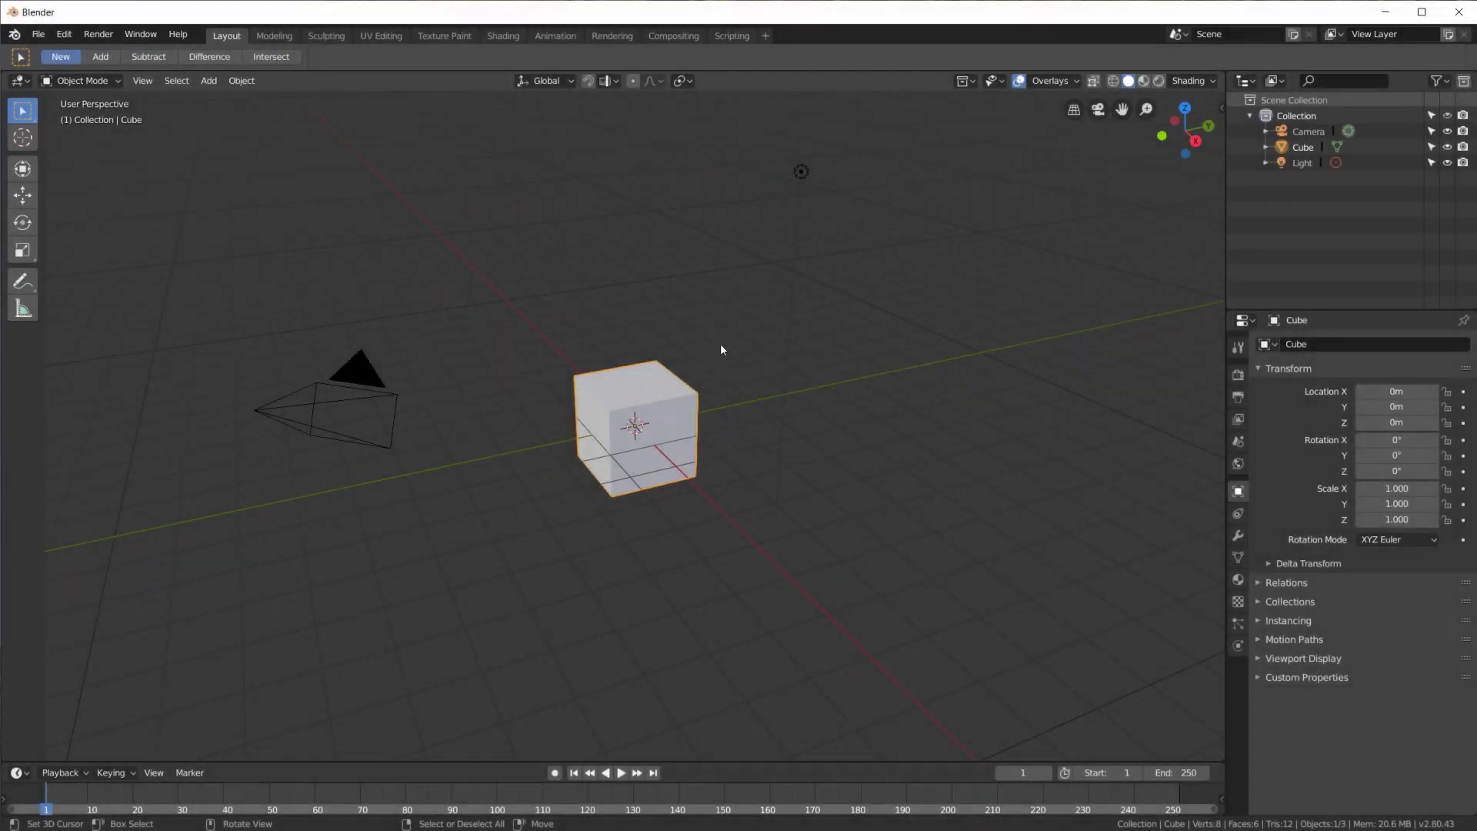
# Delete the default cube, camera and light, leaving a completely empty scene
pyautogui.press('a')
pyautogui.press('x')
pyautogui.click(765, 350)
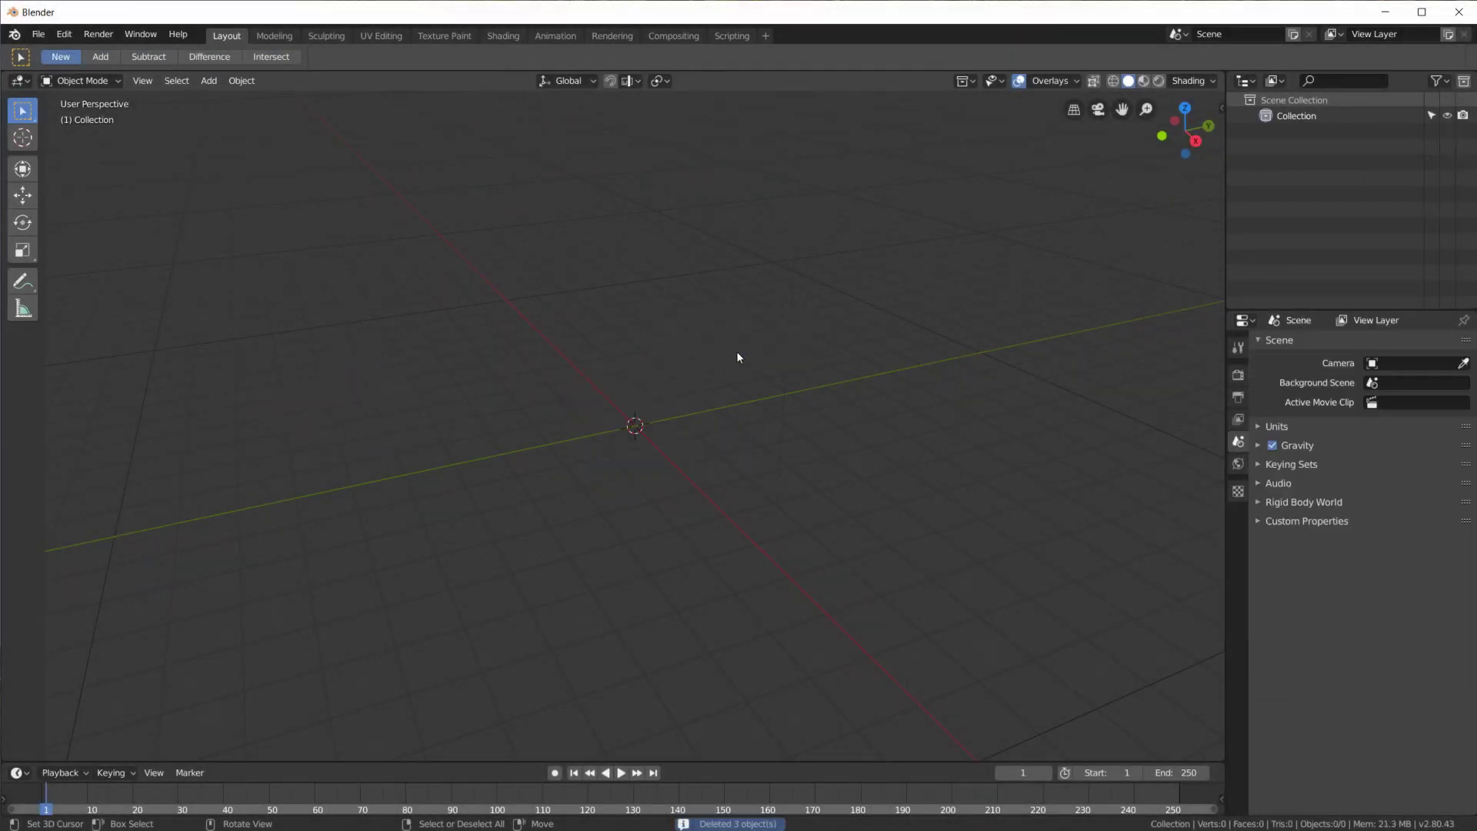
pyautogui.moveTo(726, 349); pyautogui.dragTo(760, 423, button='middle')
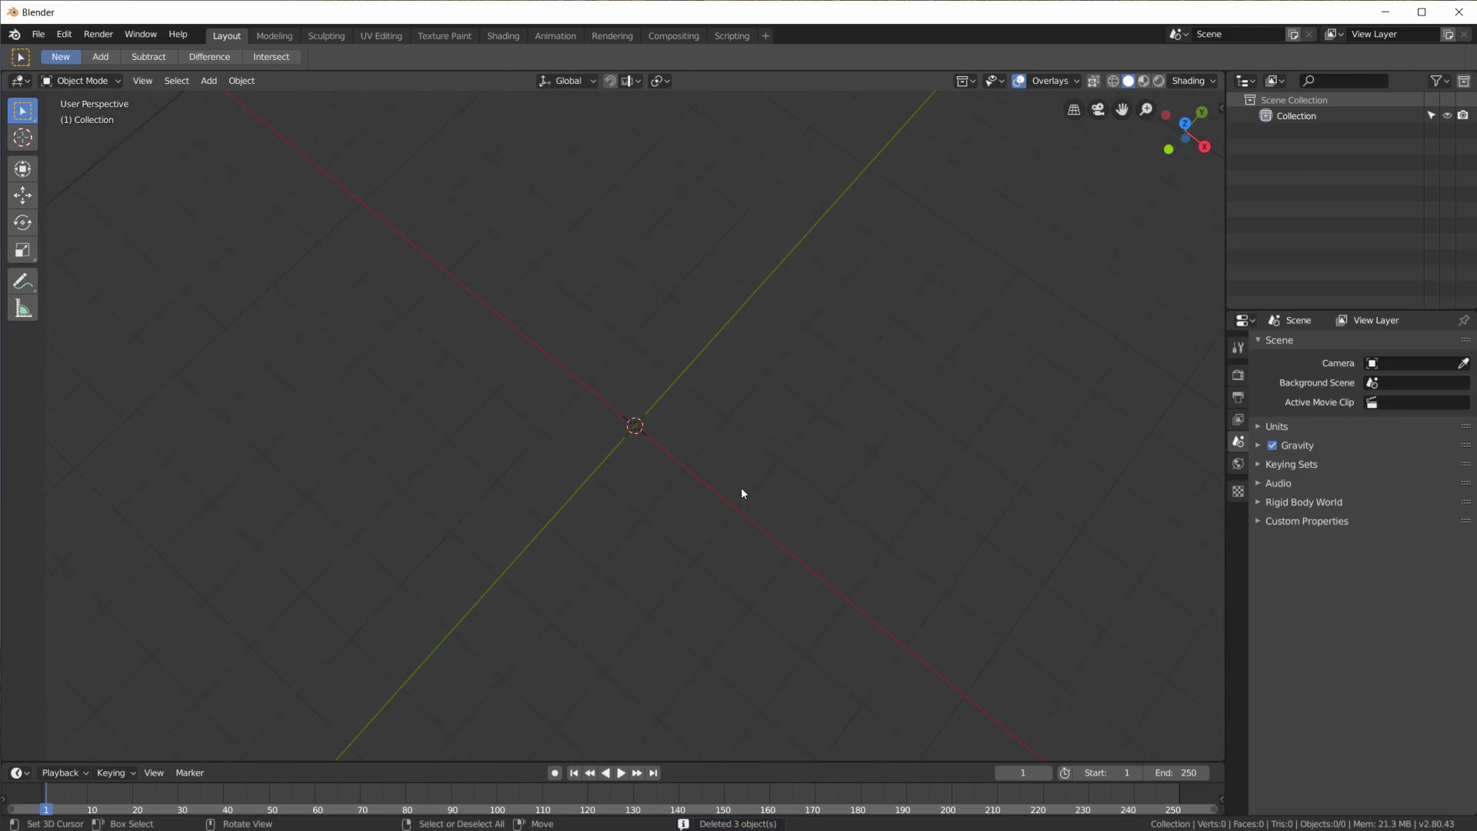
pyautogui.moveTo(741, 494); pyautogui.dragTo(602, 391, button='middle')
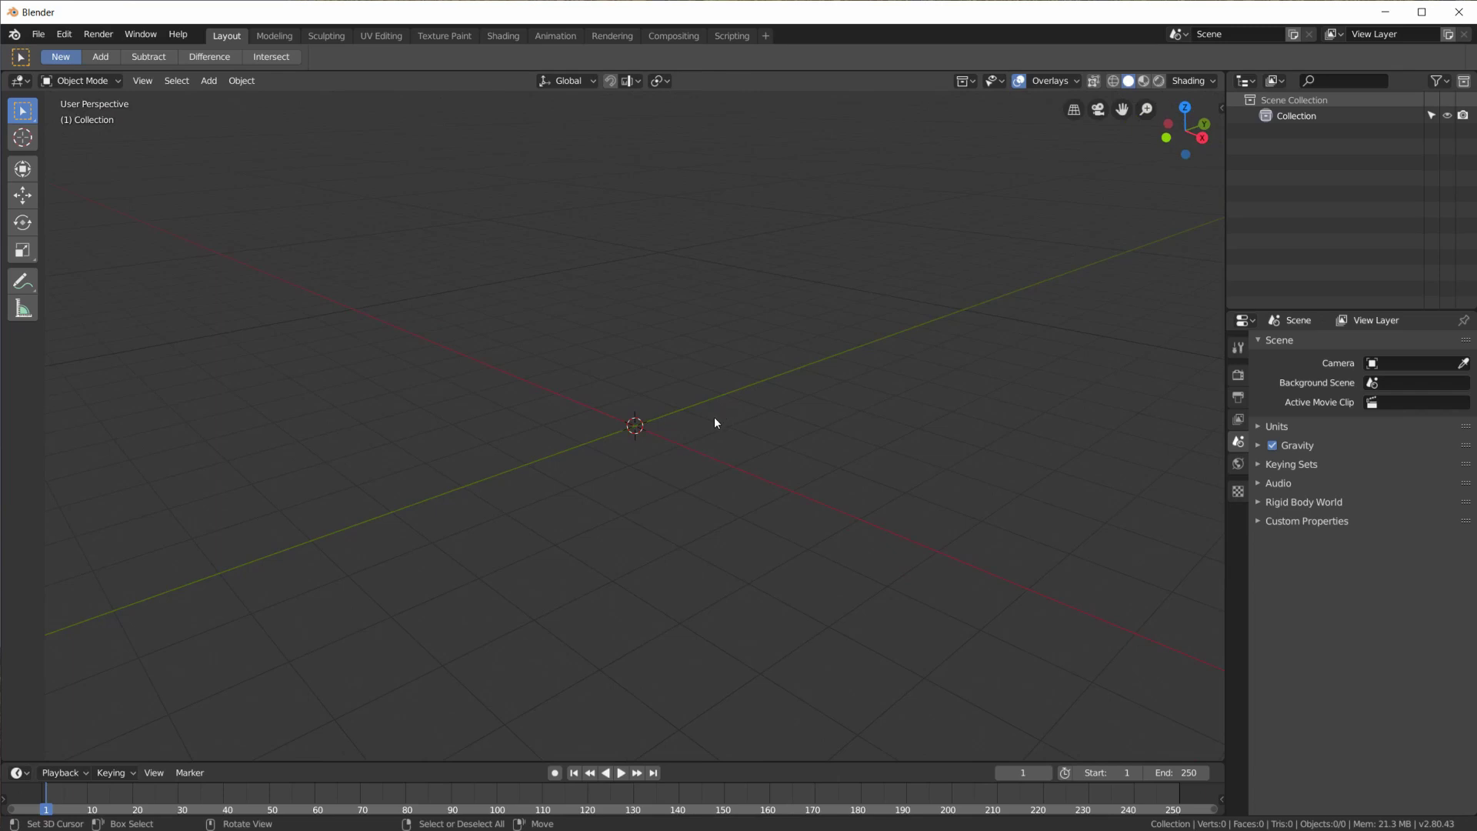
pyautogui.moveTo(713, 419); pyautogui.dragTo(679, 443, button='middle')
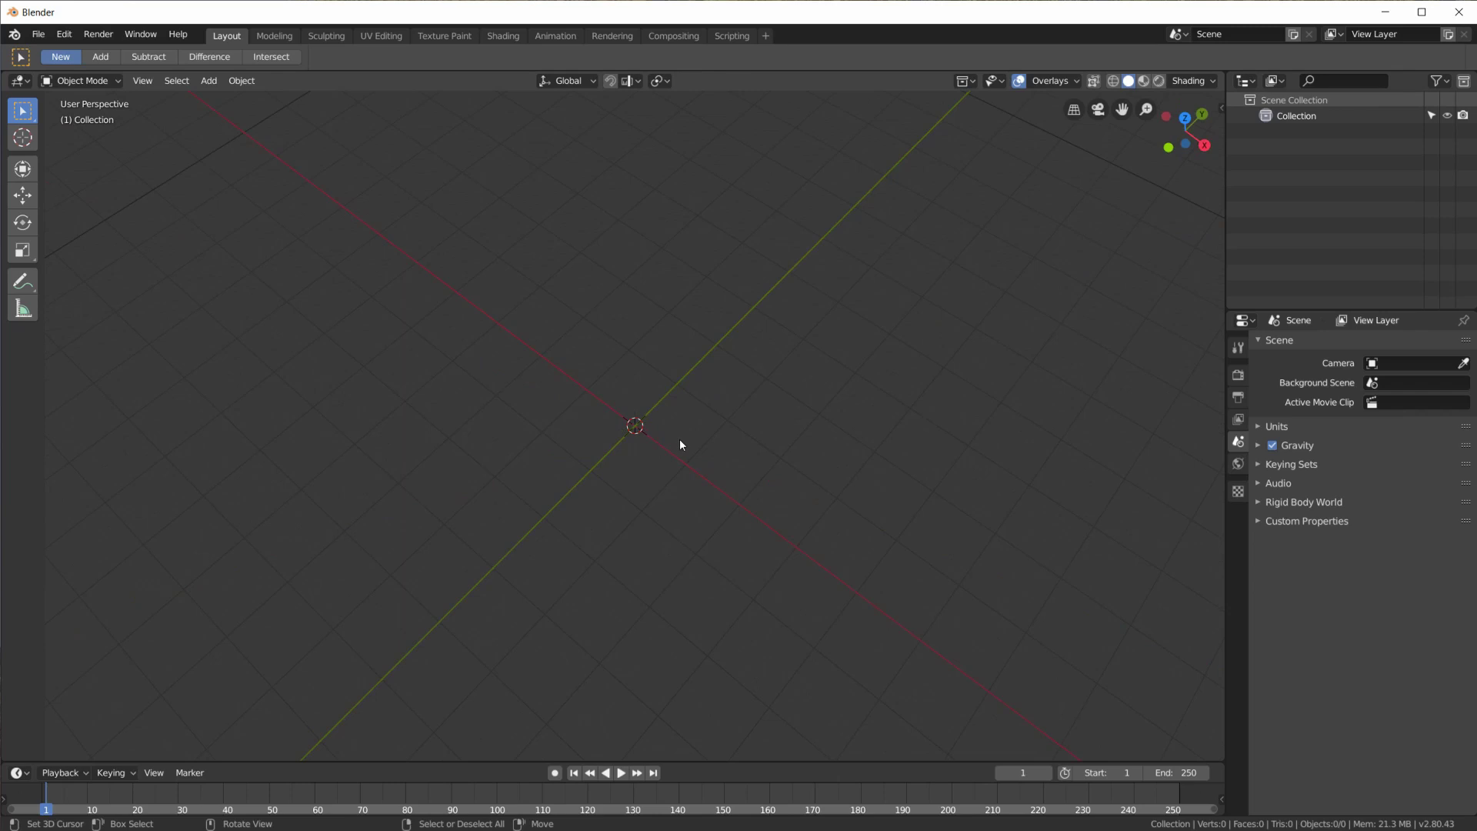
pyautogui.press('shift')
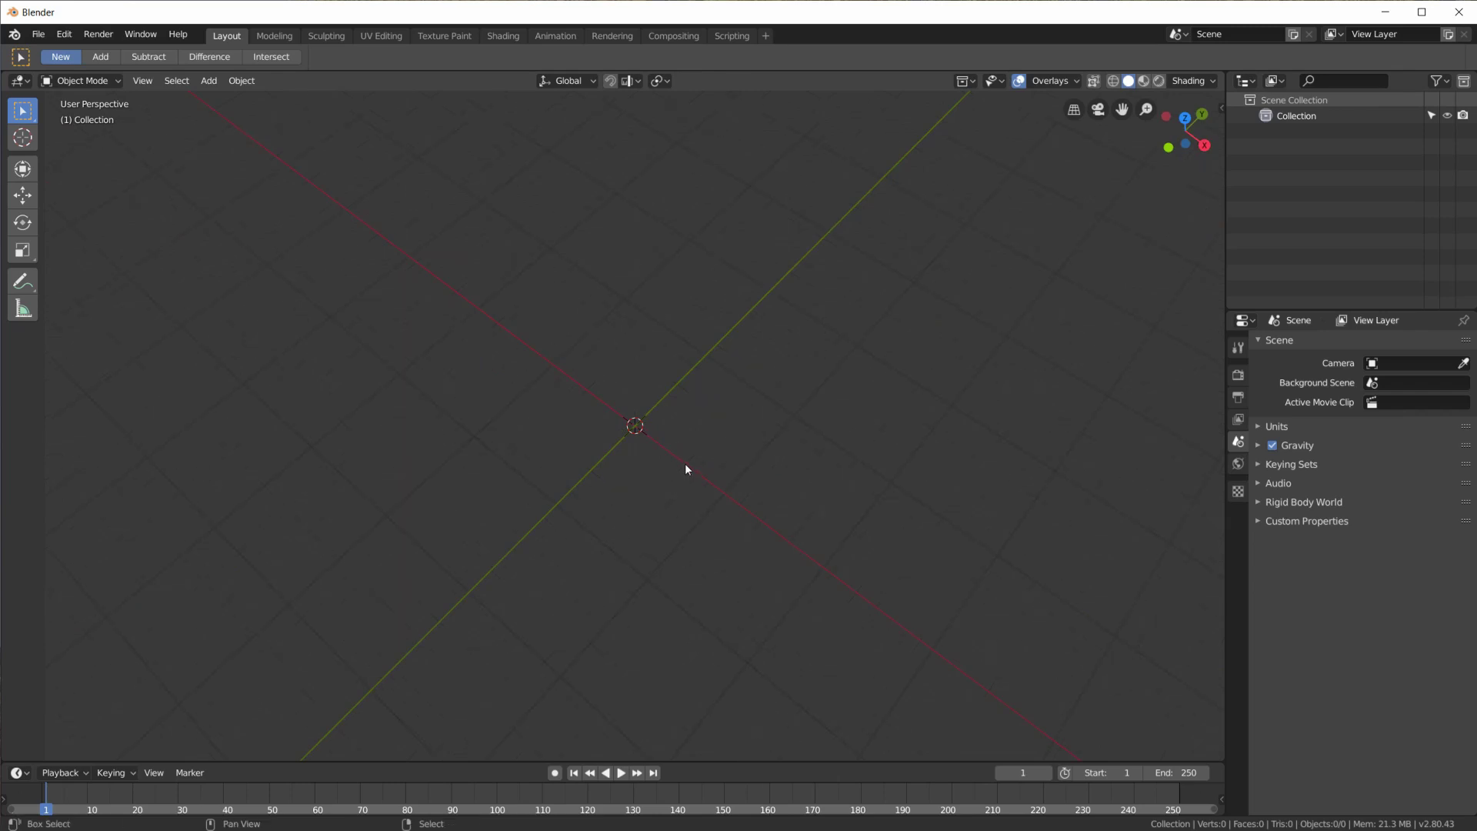
# Add a Grid mesh with 50 X and 50 Y subdivisions
pyautogui.hotkey('shift', 'a')
pyautogui.moveTo(692, 468)
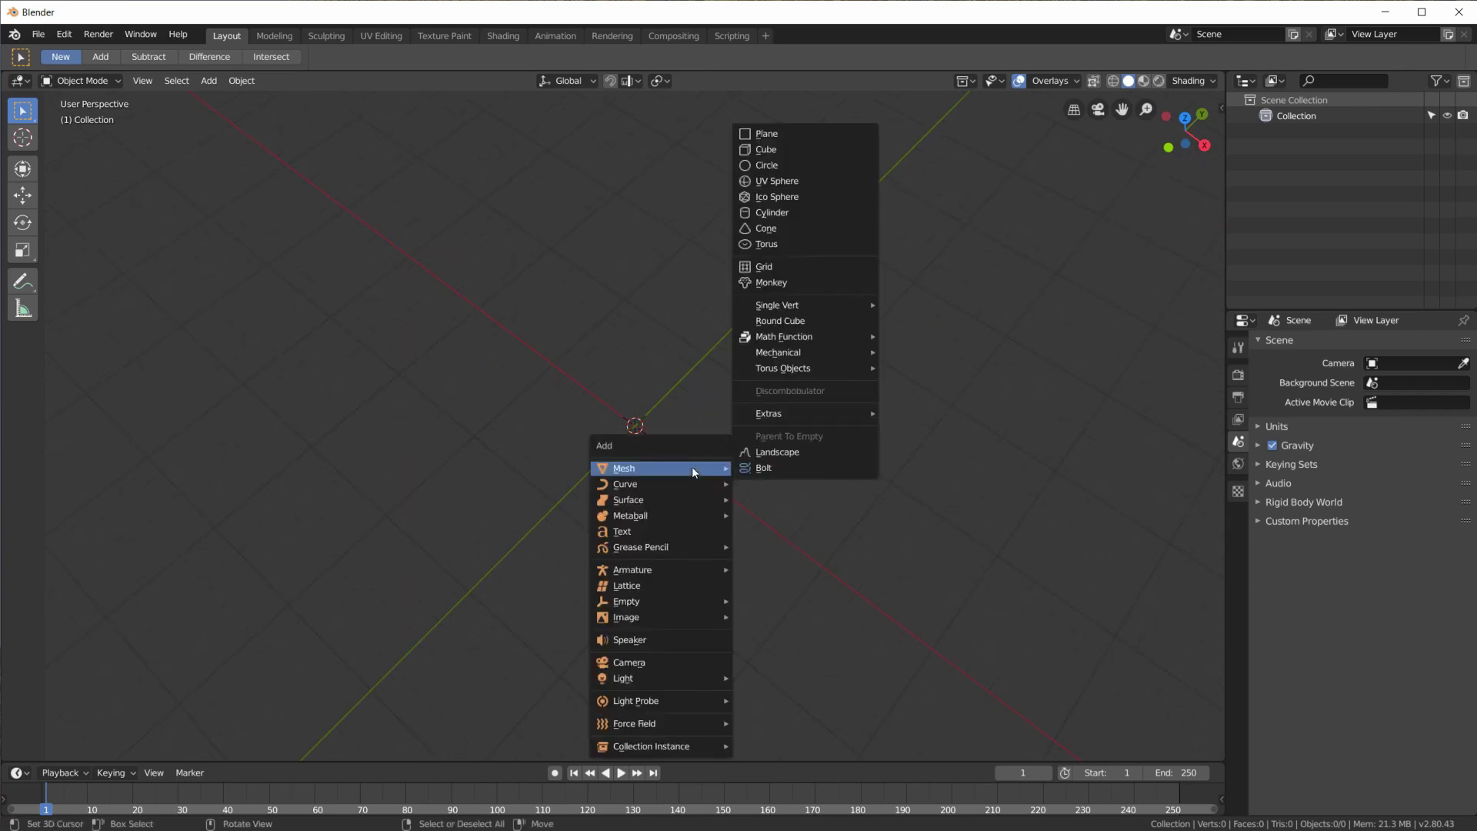
pyautogui.click(816, 268)
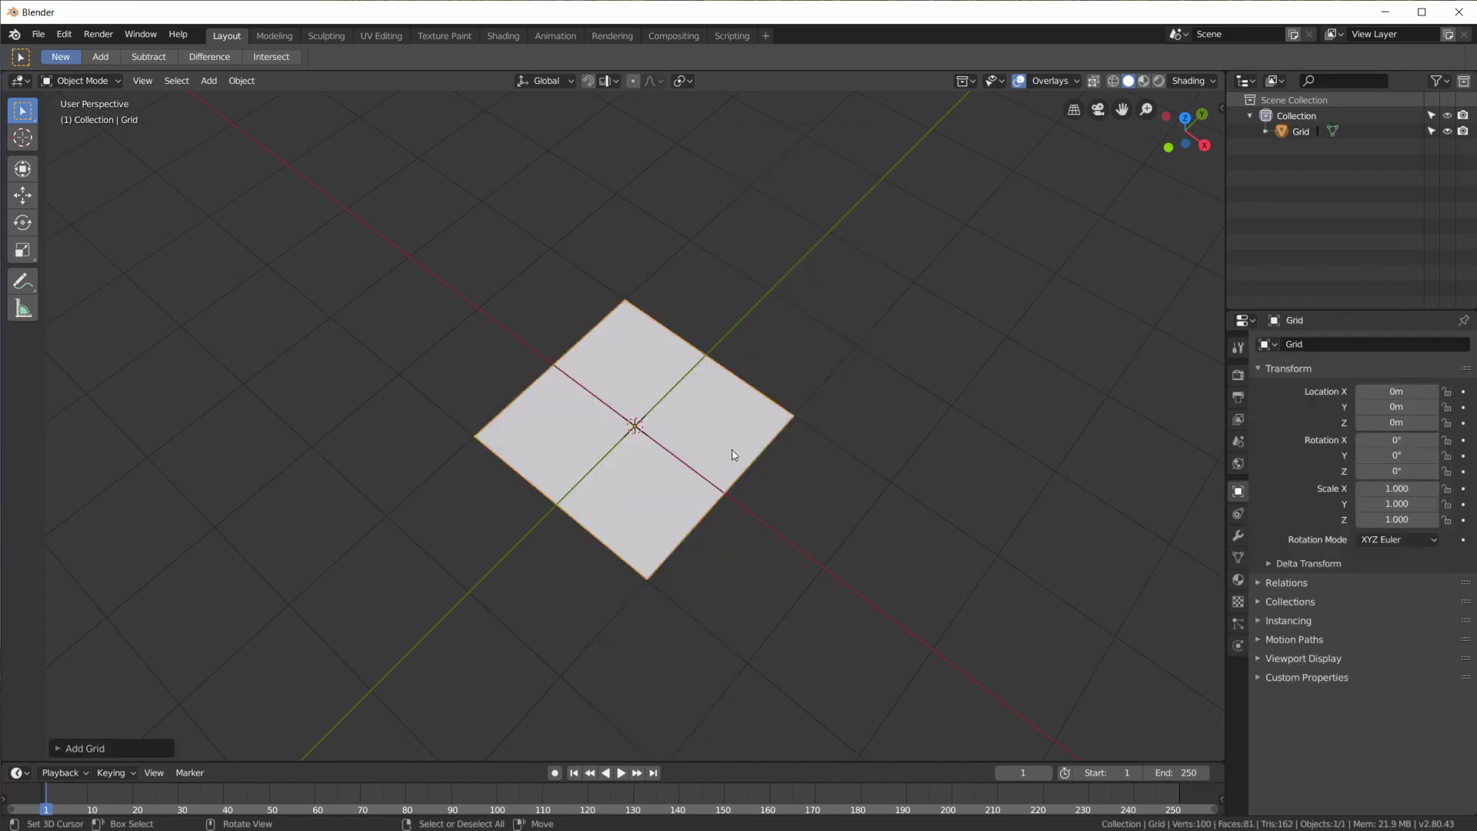
pyautogui.click(62, 748)
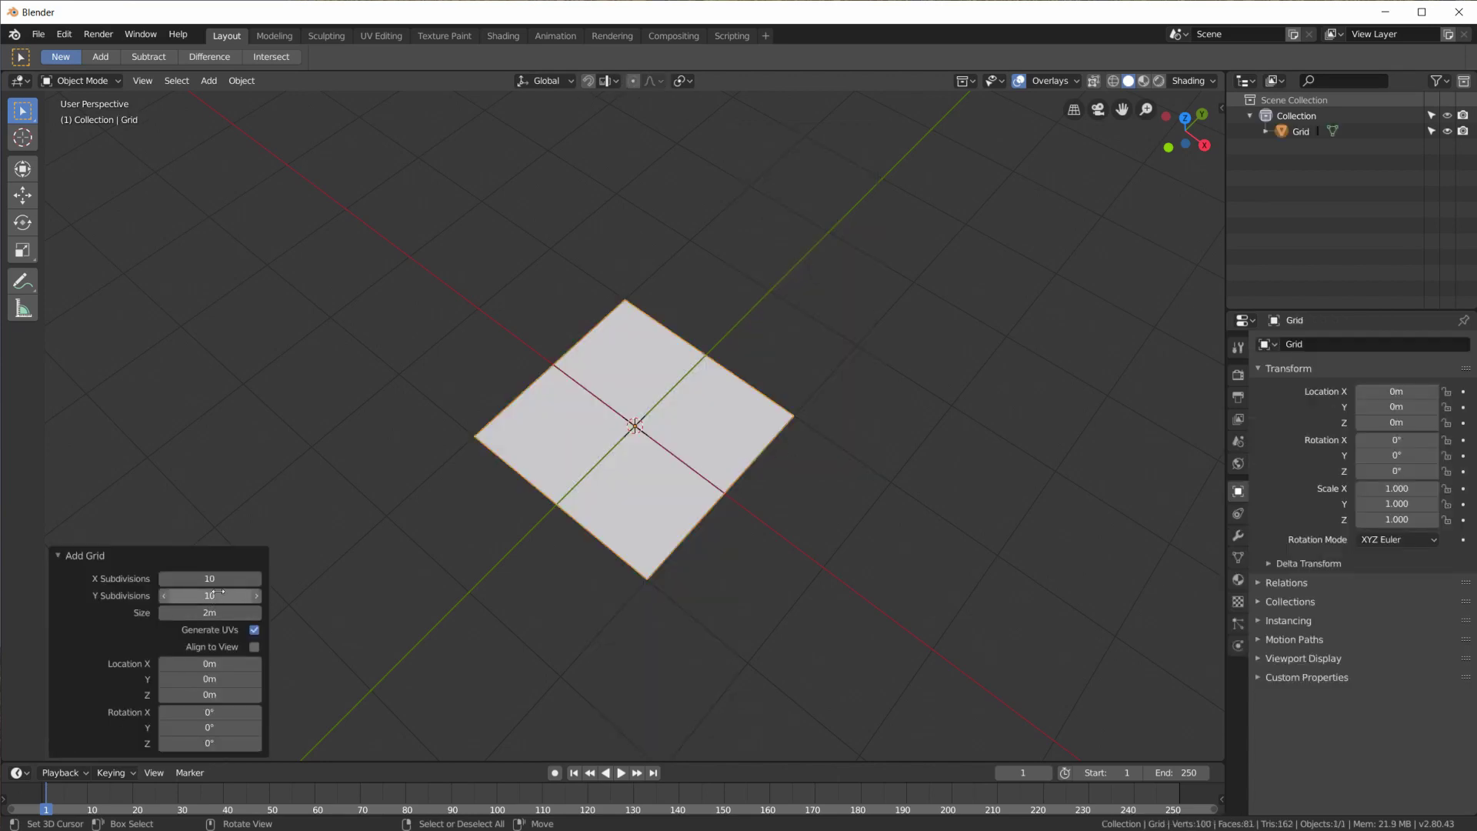
pyautogui.click(215, 579)
pyautogui.write('50')
pyautogui.press('Tab')
pyautogui.write('50')
pyautogui.press('Return')
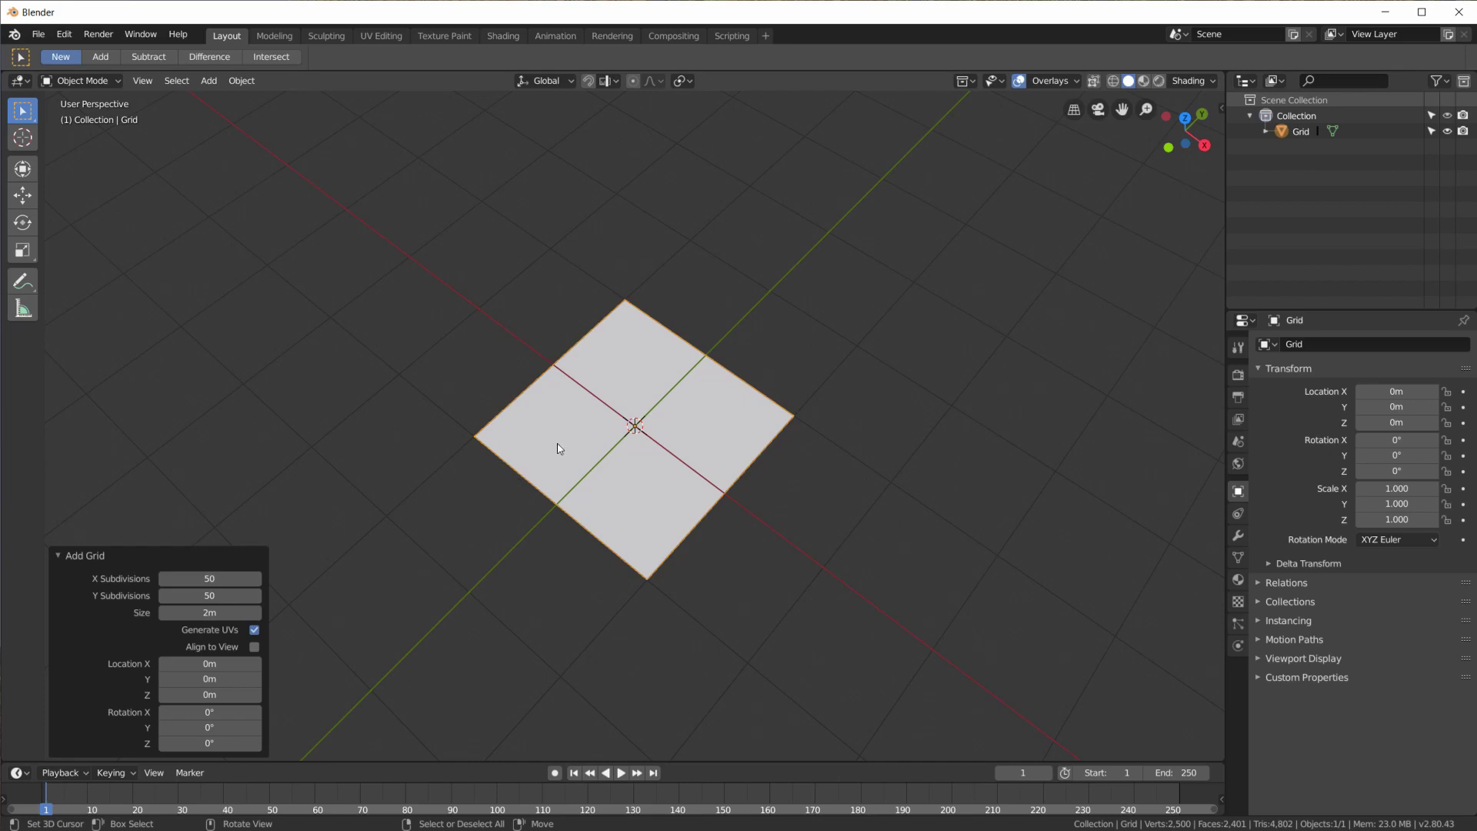
# Switch the new grid into Edit Mode
pyautogui.click(58, 560)
pyautogui.scroll(4, 604, 458)
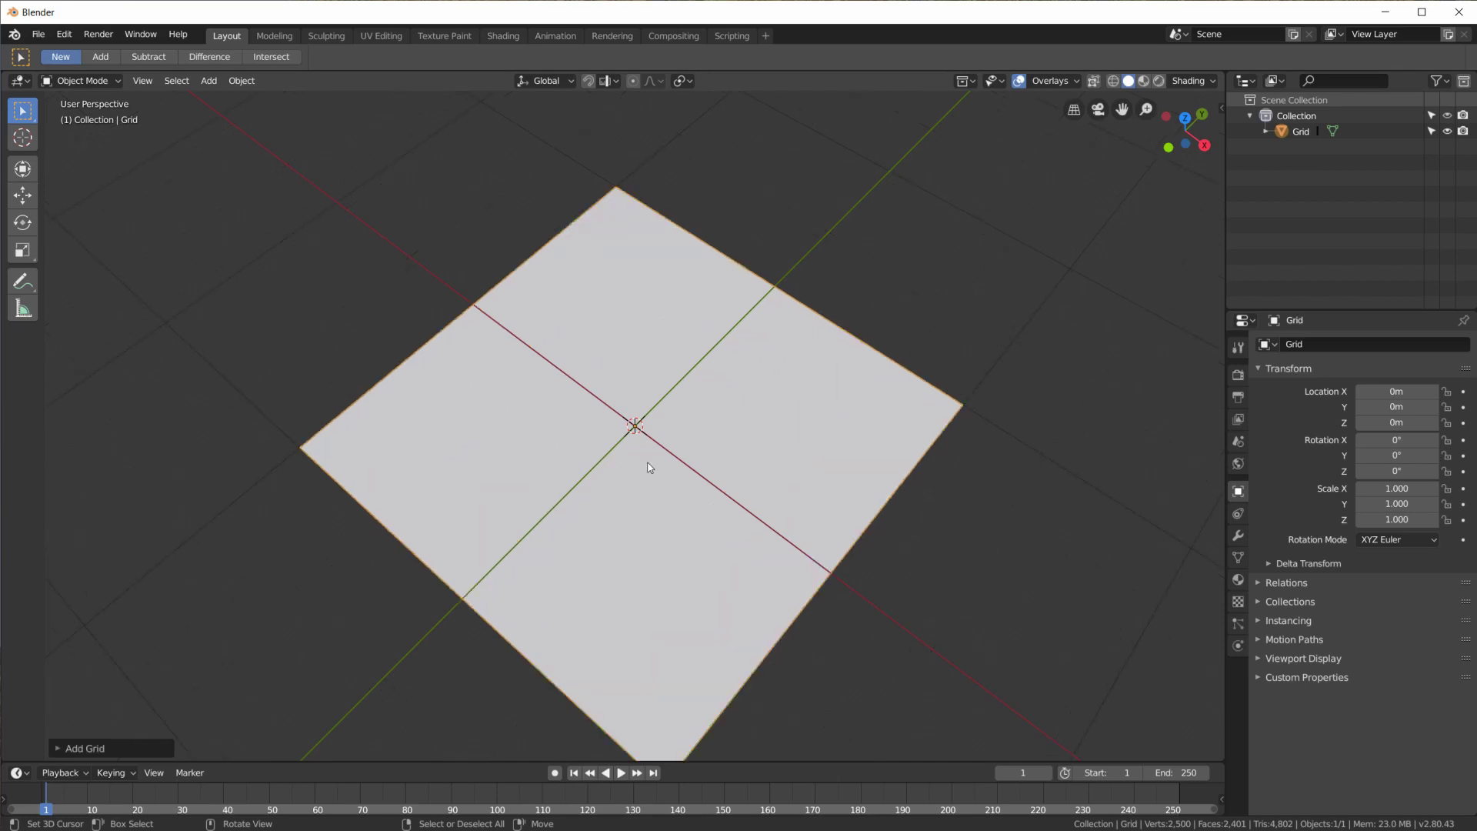
pyautogui.press('Tab')
pyautogui.moveTo(707, 506)
pyautogui.mouseDown(button='middle')
pyautogui.moveTo(706, 465)
pyautogui.moveTo(707, 538)
pyautogui.moveTo(708, 467)
pyautogui.moveTo(715, 490)
pyautogui.mouseUp(button='middle')
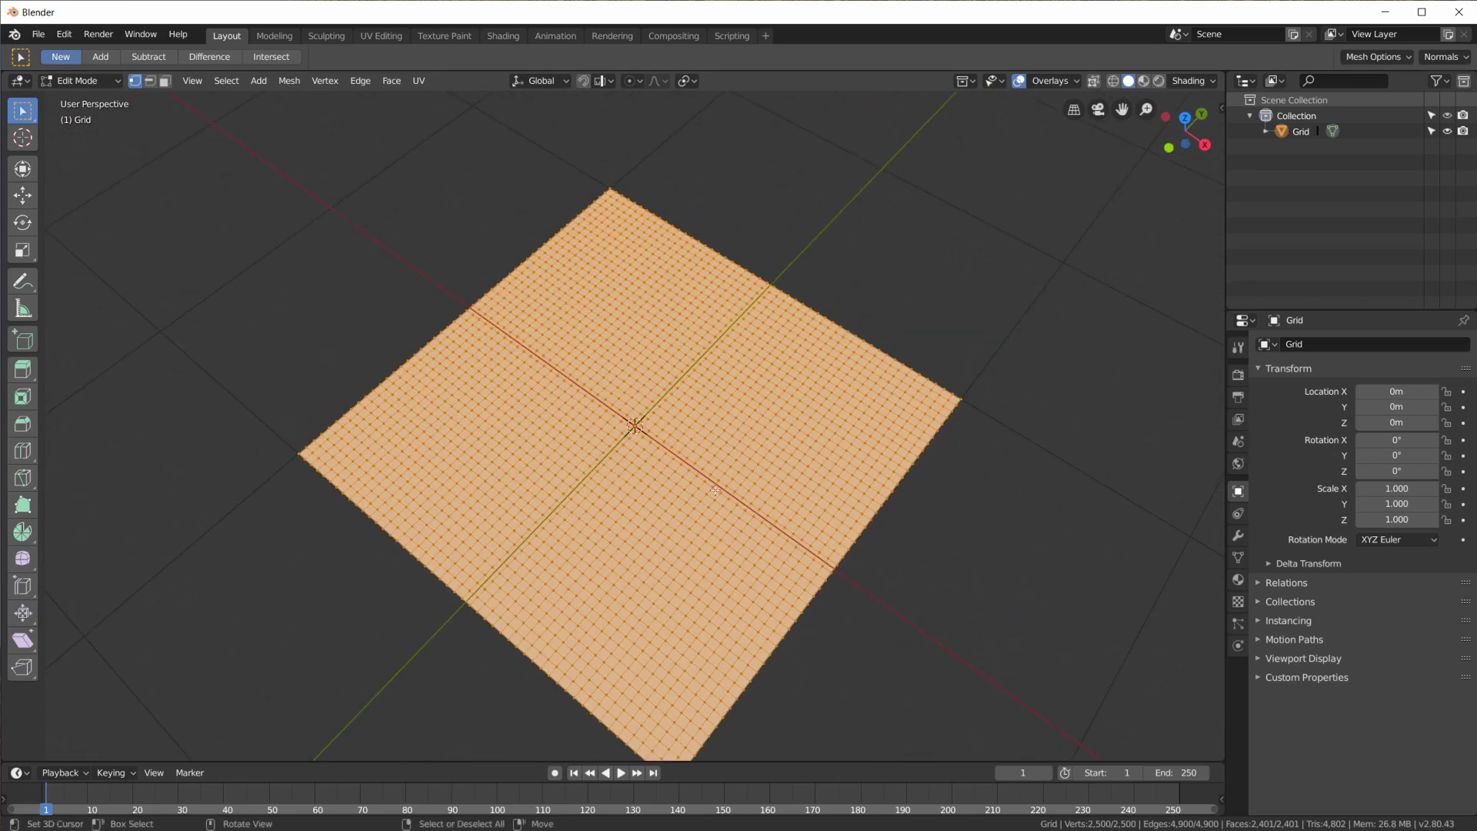
# In the UV Editing workspace, project the grid's UVs from view fitted to bounds
pyautogui.click(381, 35)
pyautogui.moveTo(907, 438); pyautogui.dragTo(919, 438, button='middle')
pyautogui.scroll(6, 919, 437)
pyautogui.scroll(2, 362, 490)
pyautogui.scroll(3, 362, 496)
pyautogui.scroll(-1, 361, 496)
pyautogui.moveTo(864, 446); pyautogui.dragTo(890, 446, button='middle')
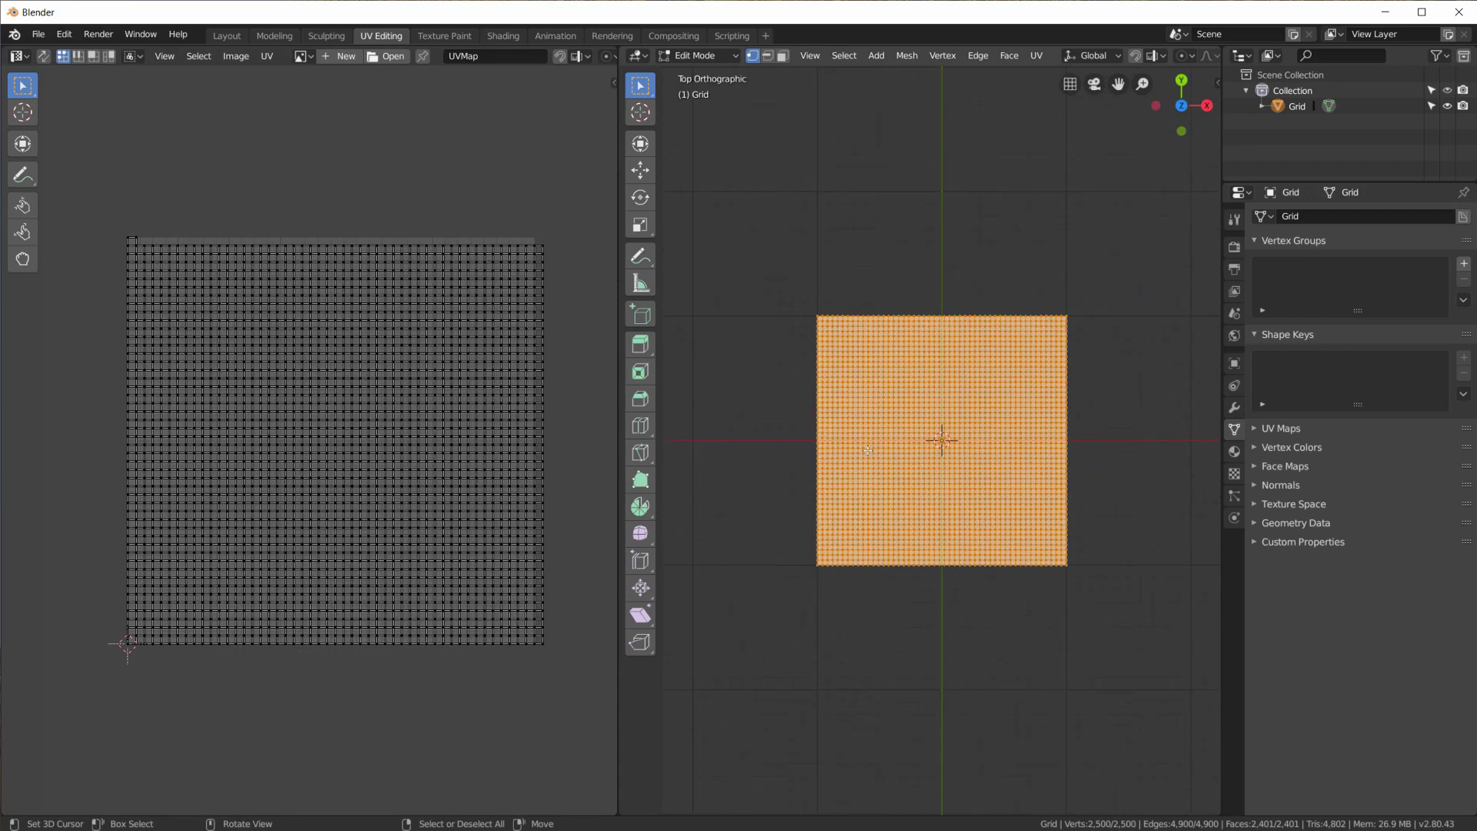
pyautogui.scroll(3, 890, 446)
pyautogui.press('u')
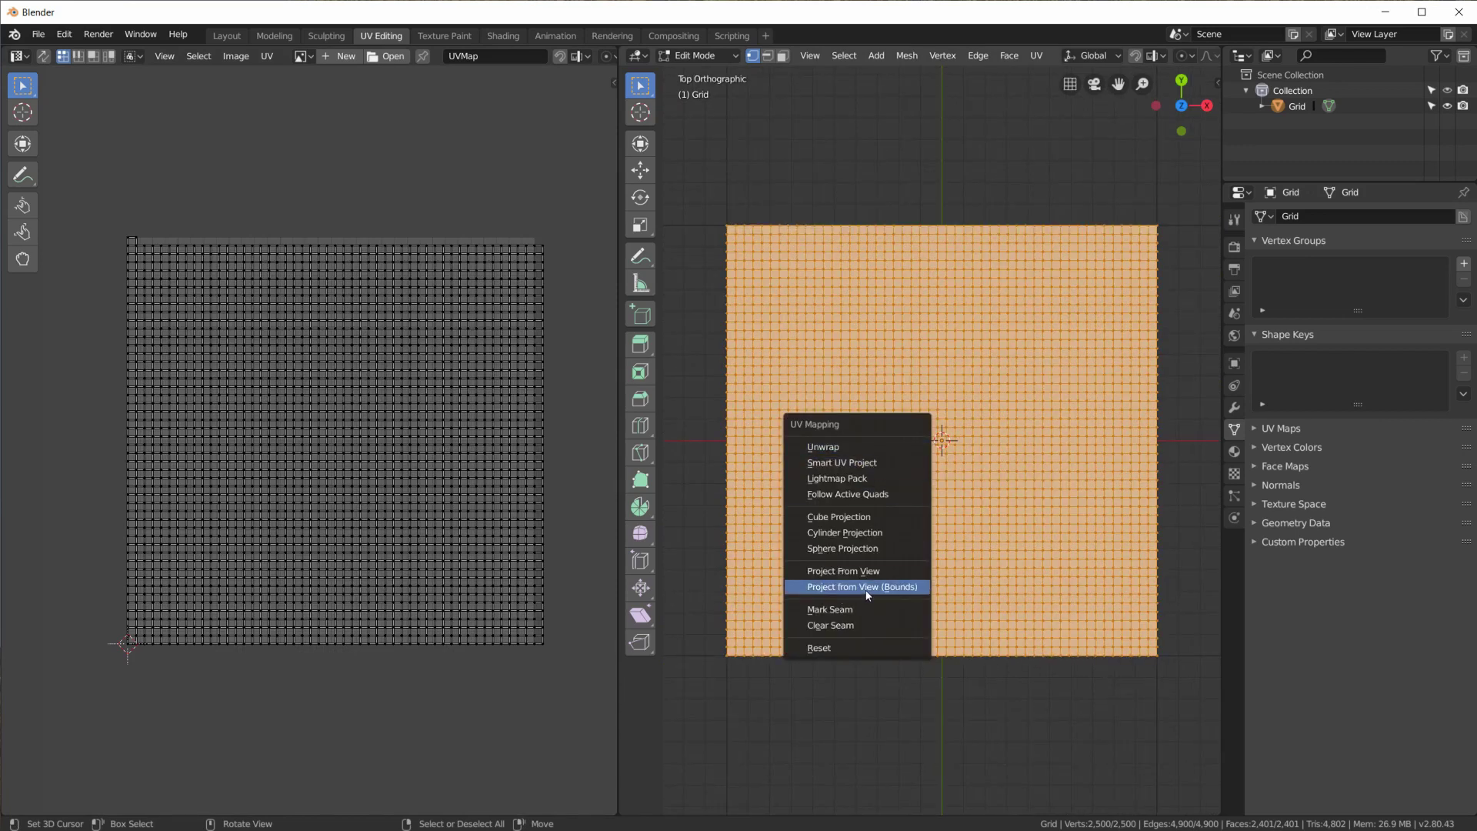
pyautogui.click(840, 588)
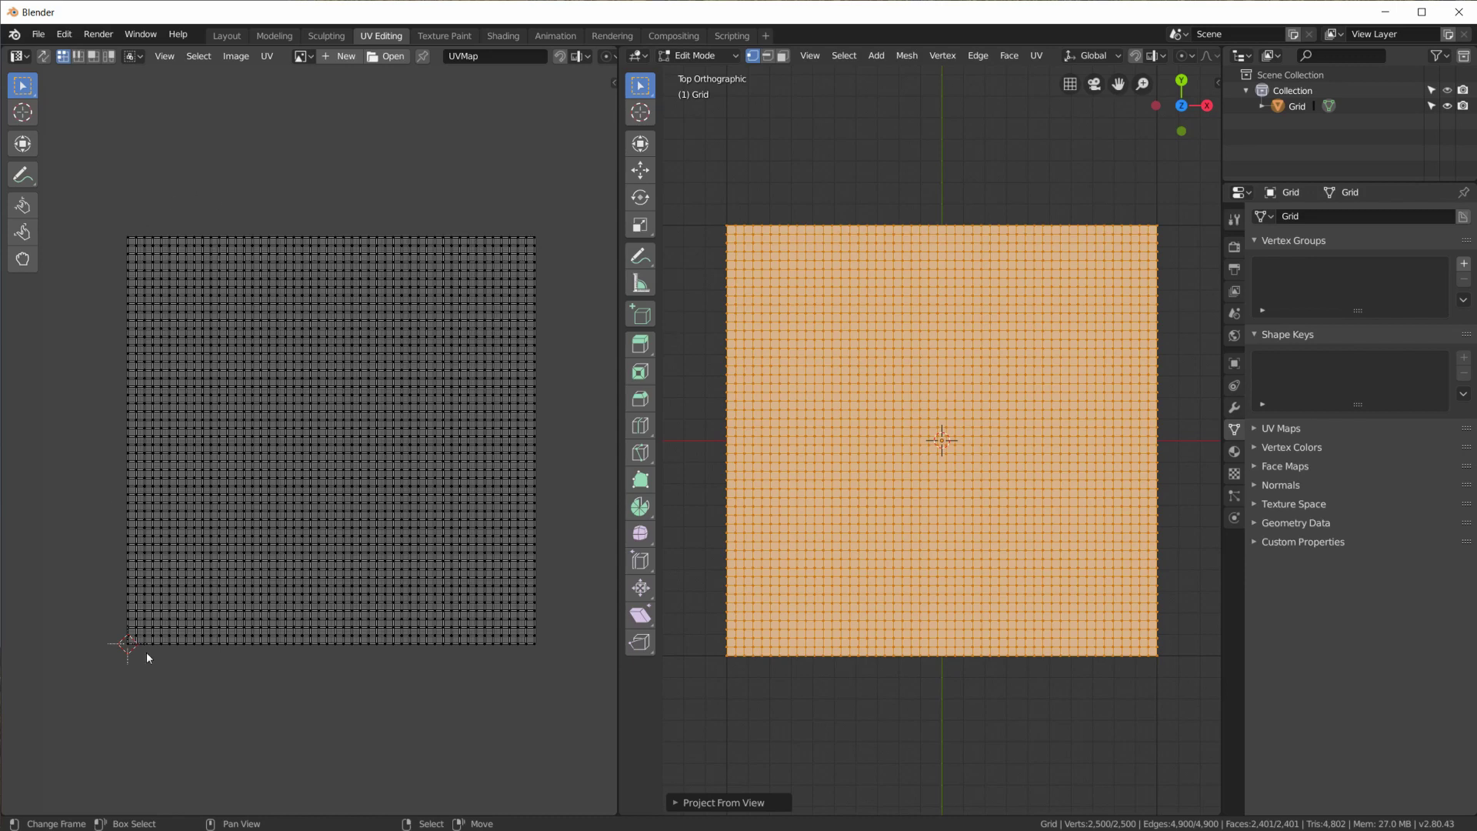
# Select all UVs and scale them slightly around a pivot near the top-right corner
pyautogui.keyDown('shift'); pyautogui.rightClick(565, 210); pyautogui.keyUp('shift')
pyautogui.press('a')
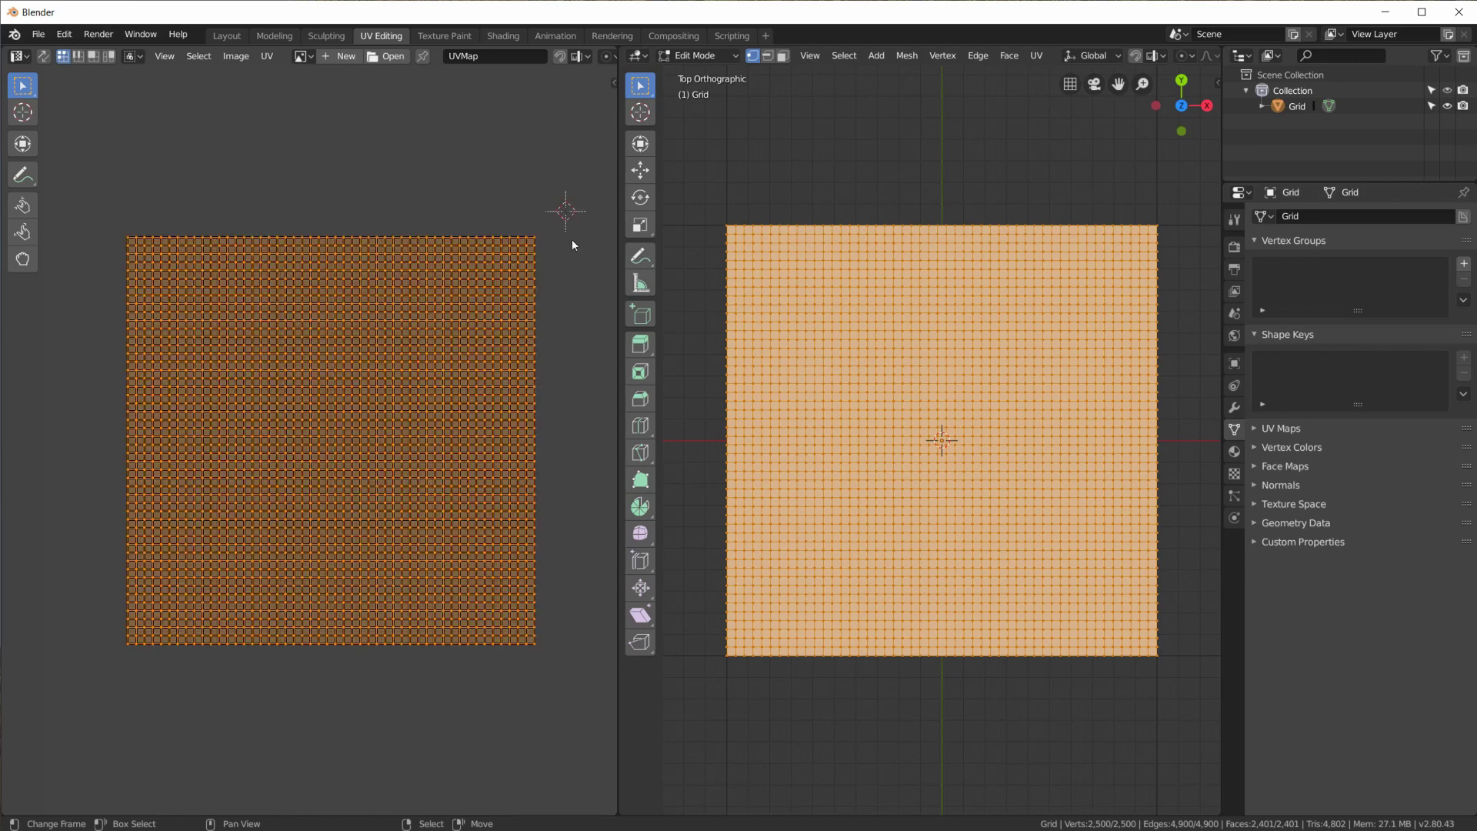
pyautogui.press('s')
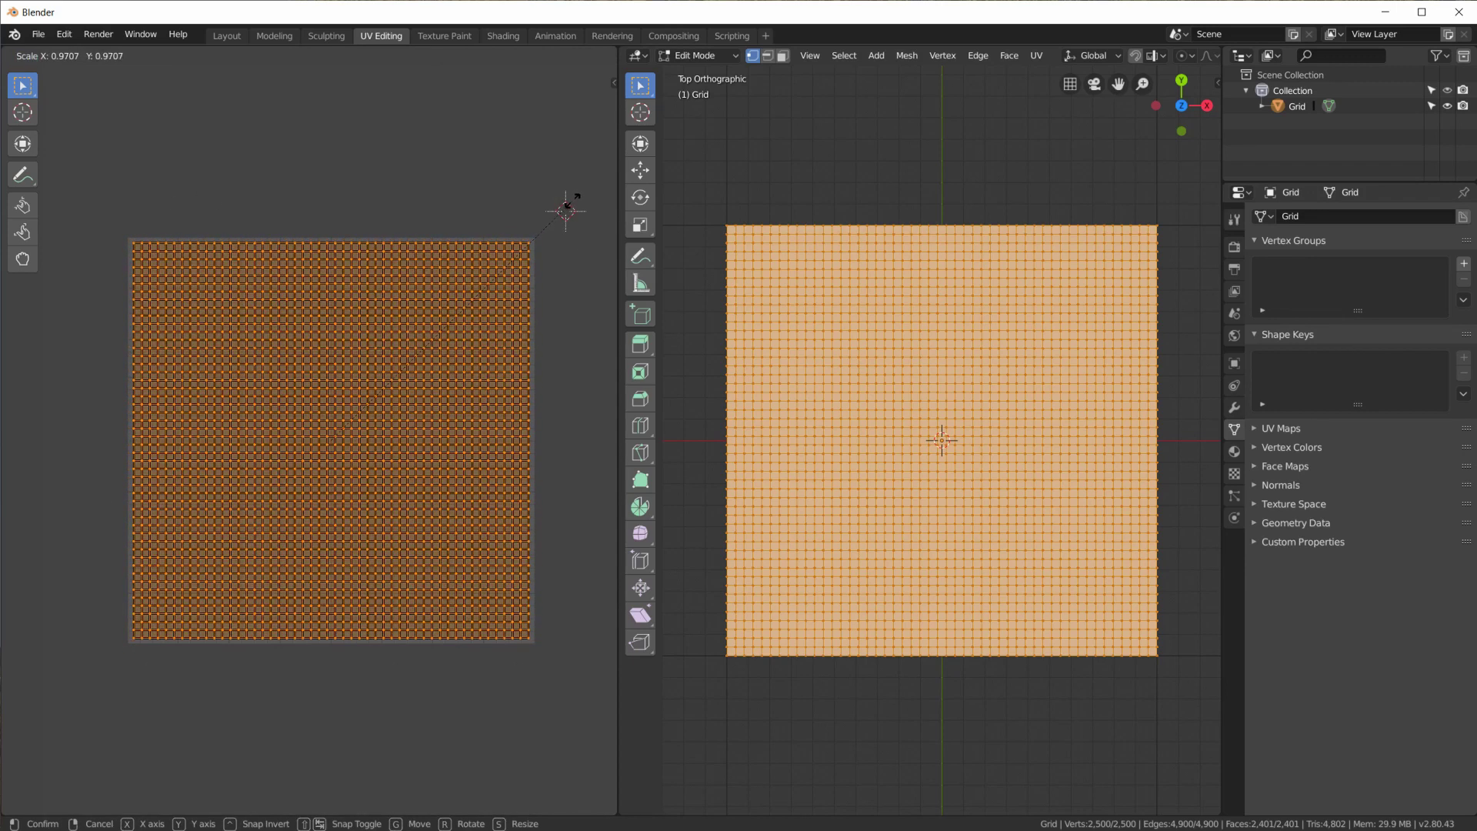
pyautogui.click(573, 200)
pyautogui.scroll(4, 557, 329)
pyautogui.keyDown('ctrl'); pyautogui.scroll(-2, 541, 269); pyautogui.keyUp('ctrl')
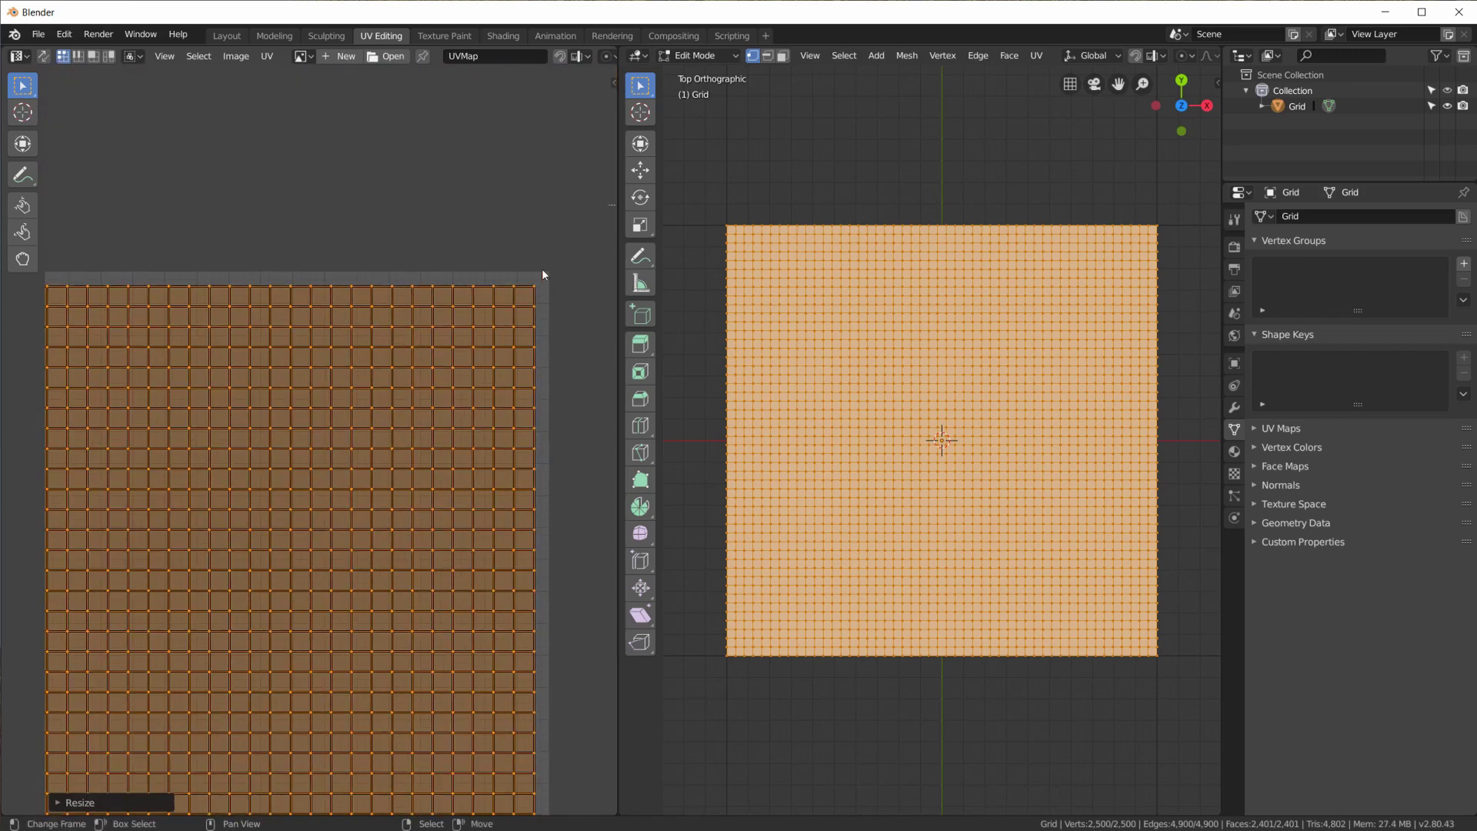
pyautogui.scroll(-4, 530, 335)
# Open girl-237871_640_bw.jpg from the tut07 folder in the image editor
pyautogui.click(387, 56)
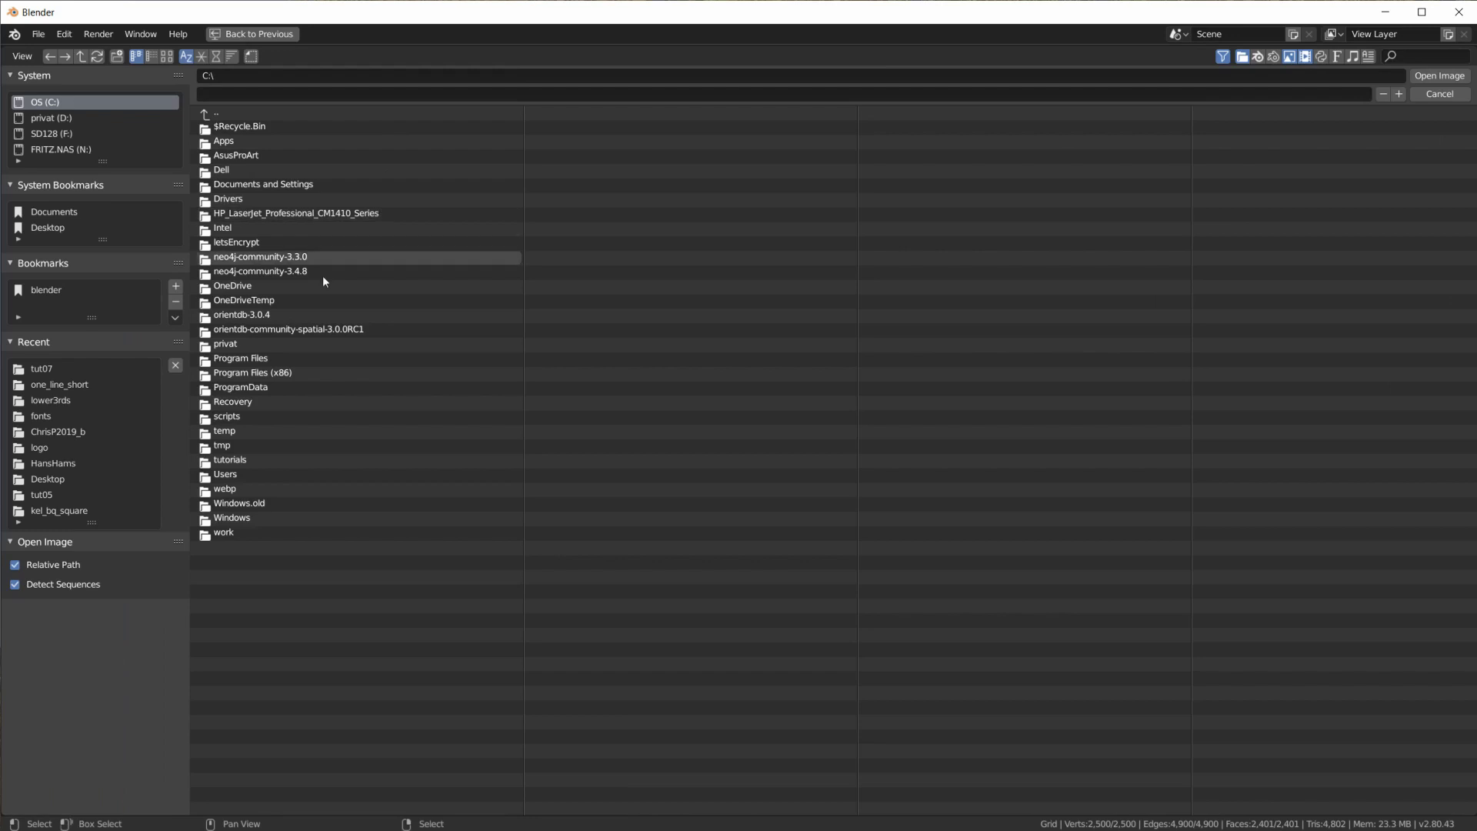
pyautogui.click(77, 370)
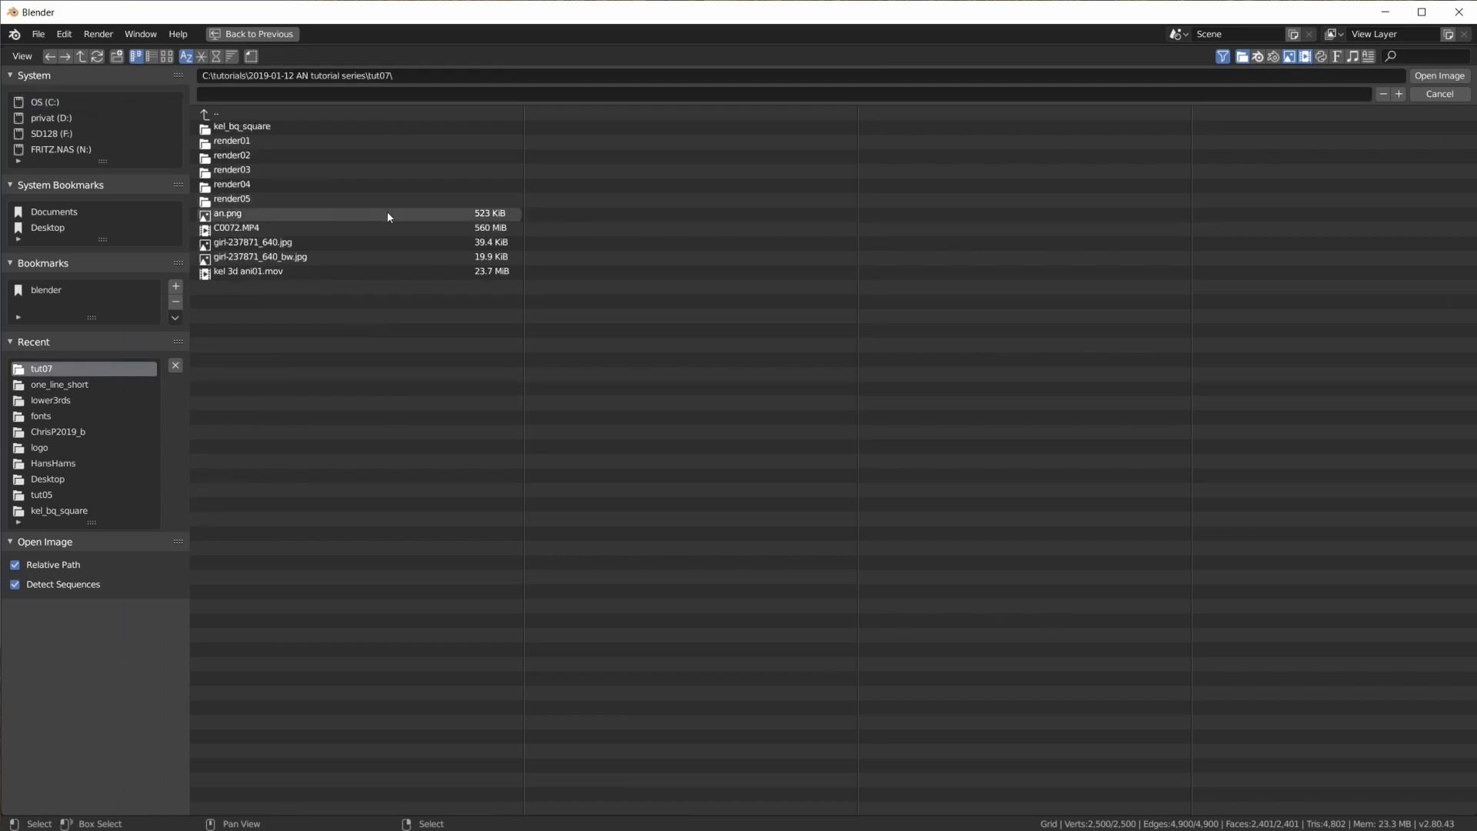
pyautogui.click(341, 257)
pyautogui.click(1439, 75)
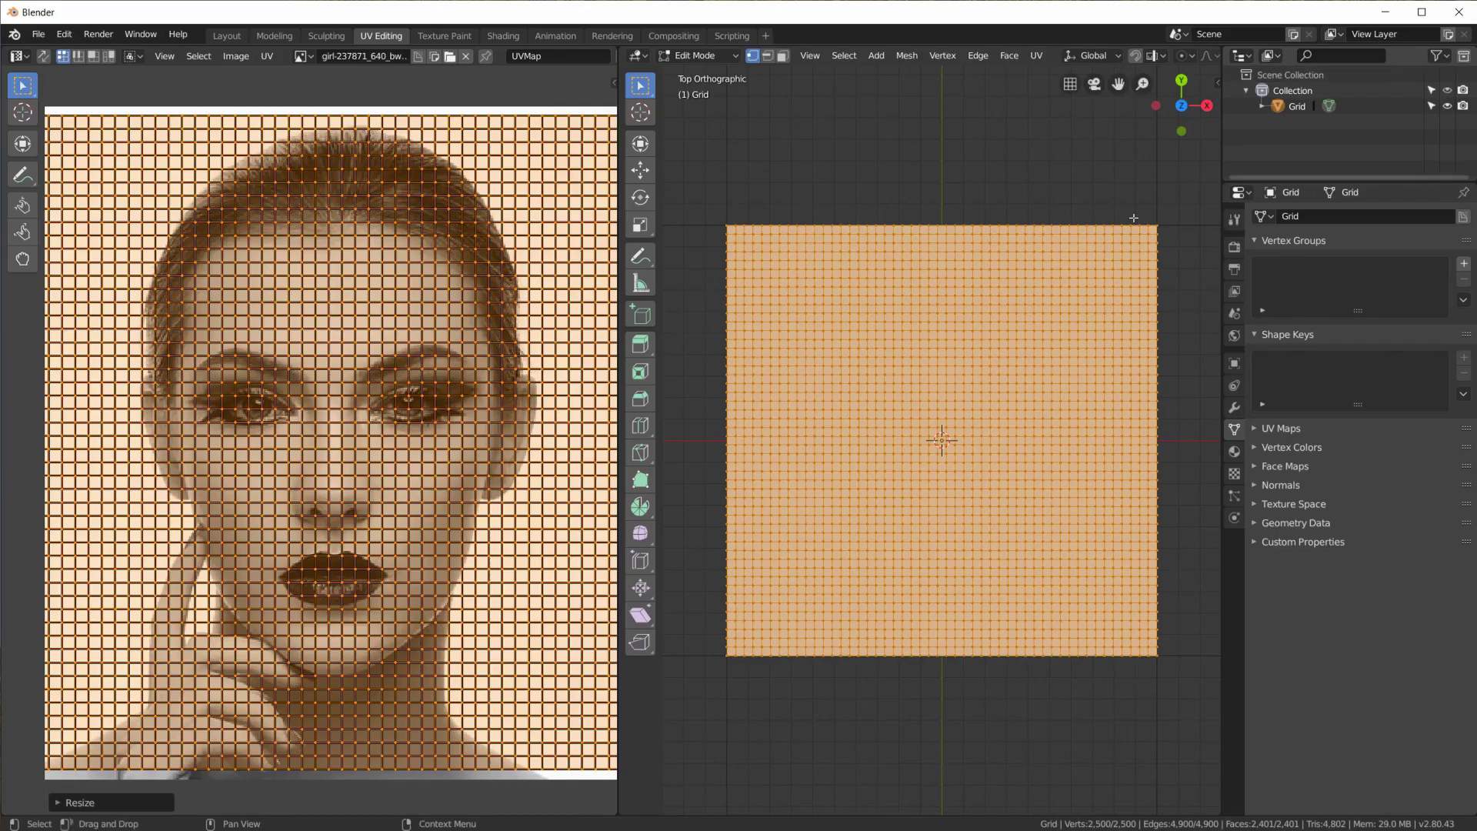
pyautogui.scroll(-2, 483, 431)
pyautogui.scroll(2, 480, 430)
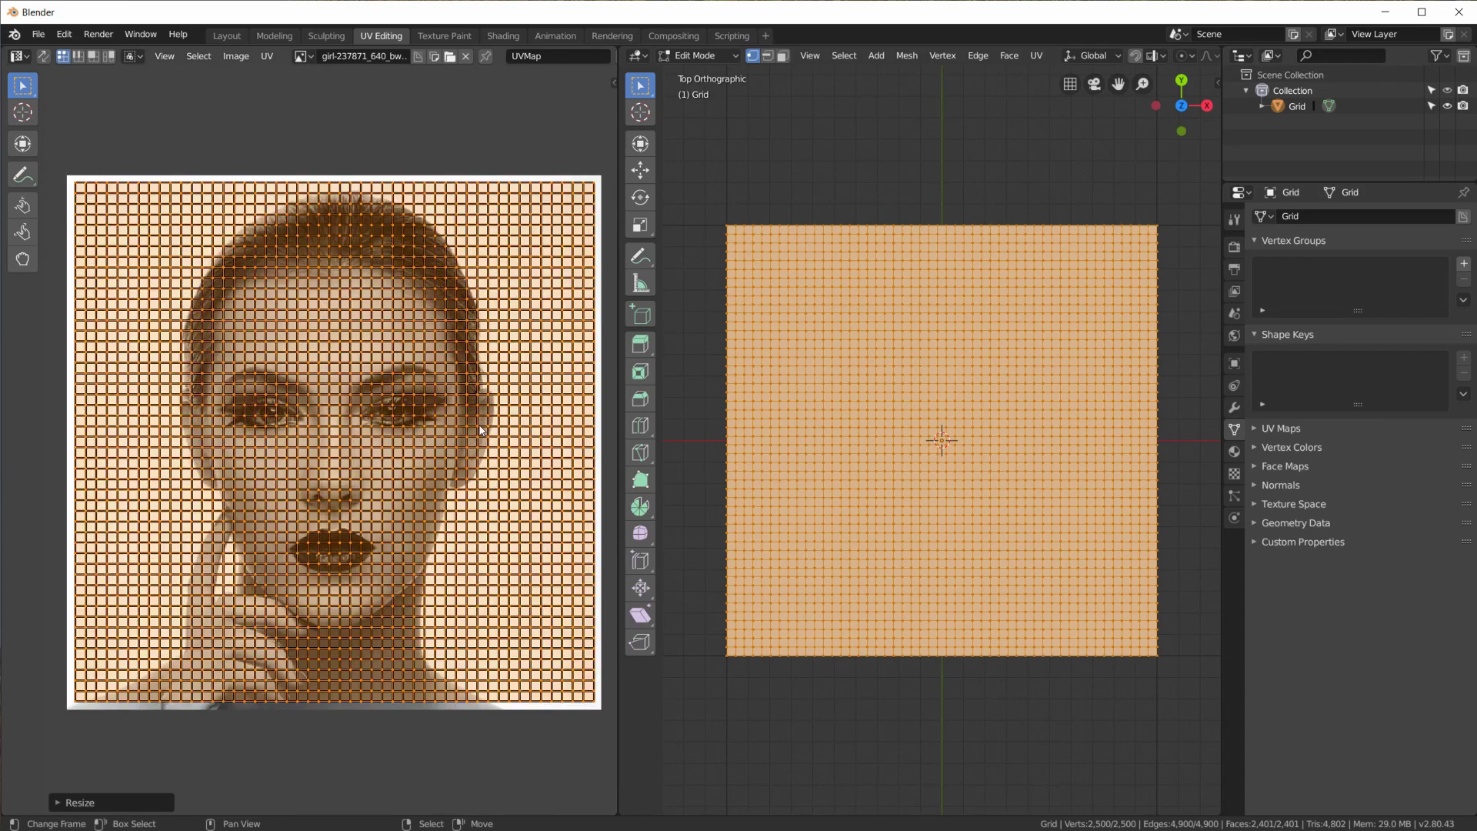
# Return the grid to Object Mode after rechecking its UVs over the image
pyautogui.press('Tab')
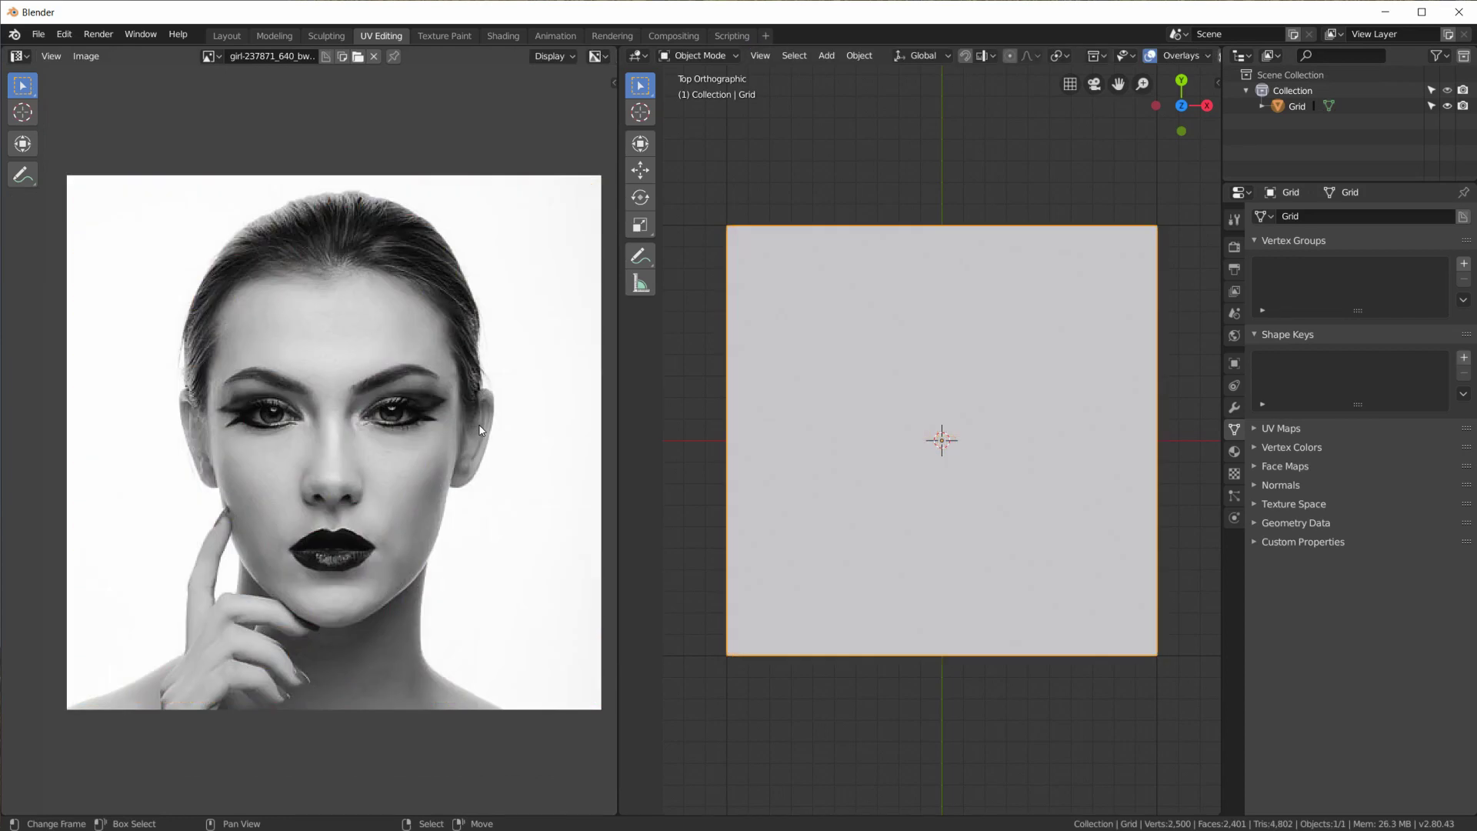
pyautogui.scroll(-1, 467, 437)
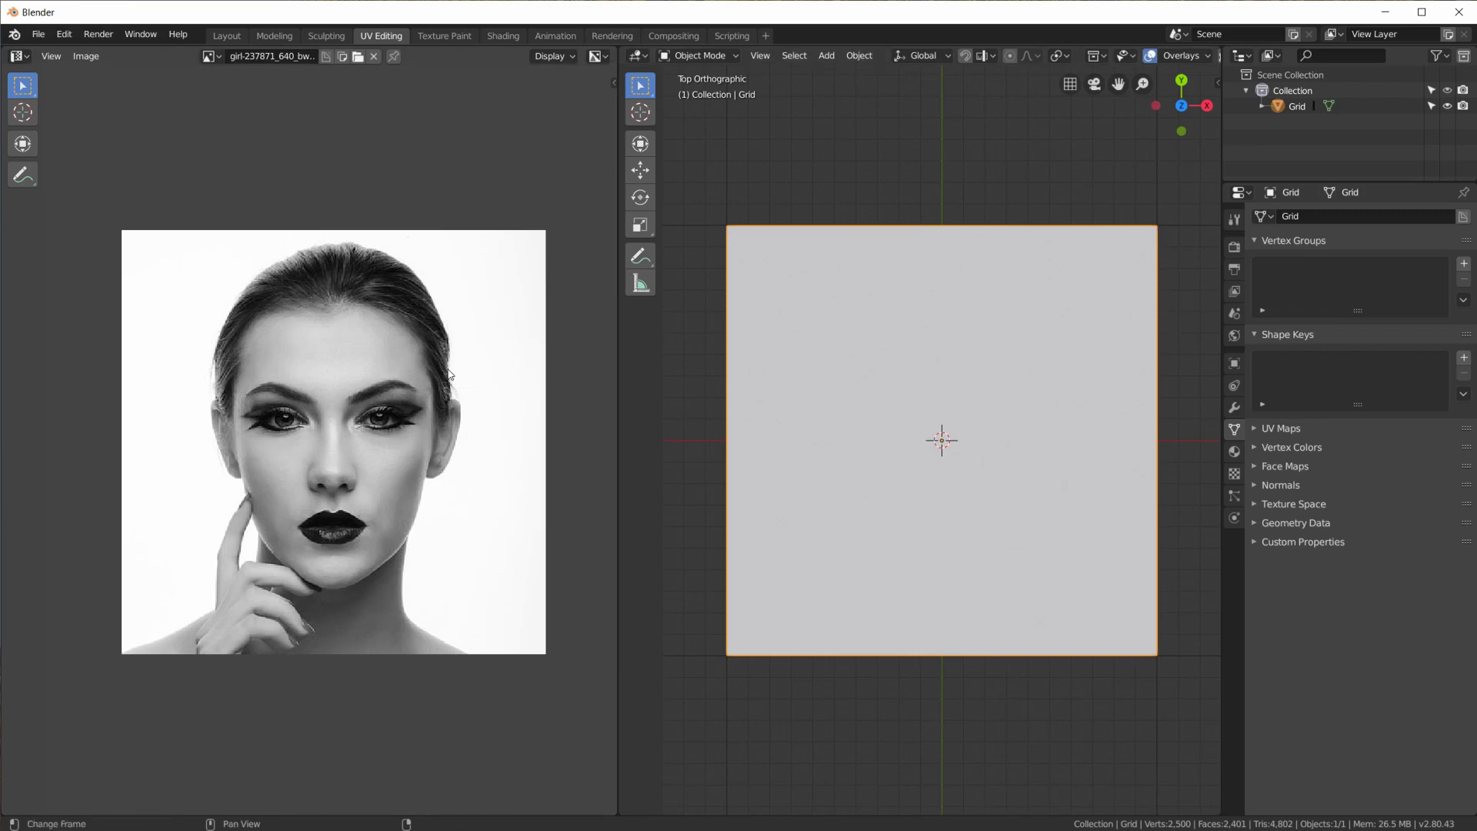
pyautogui.press('Tab')
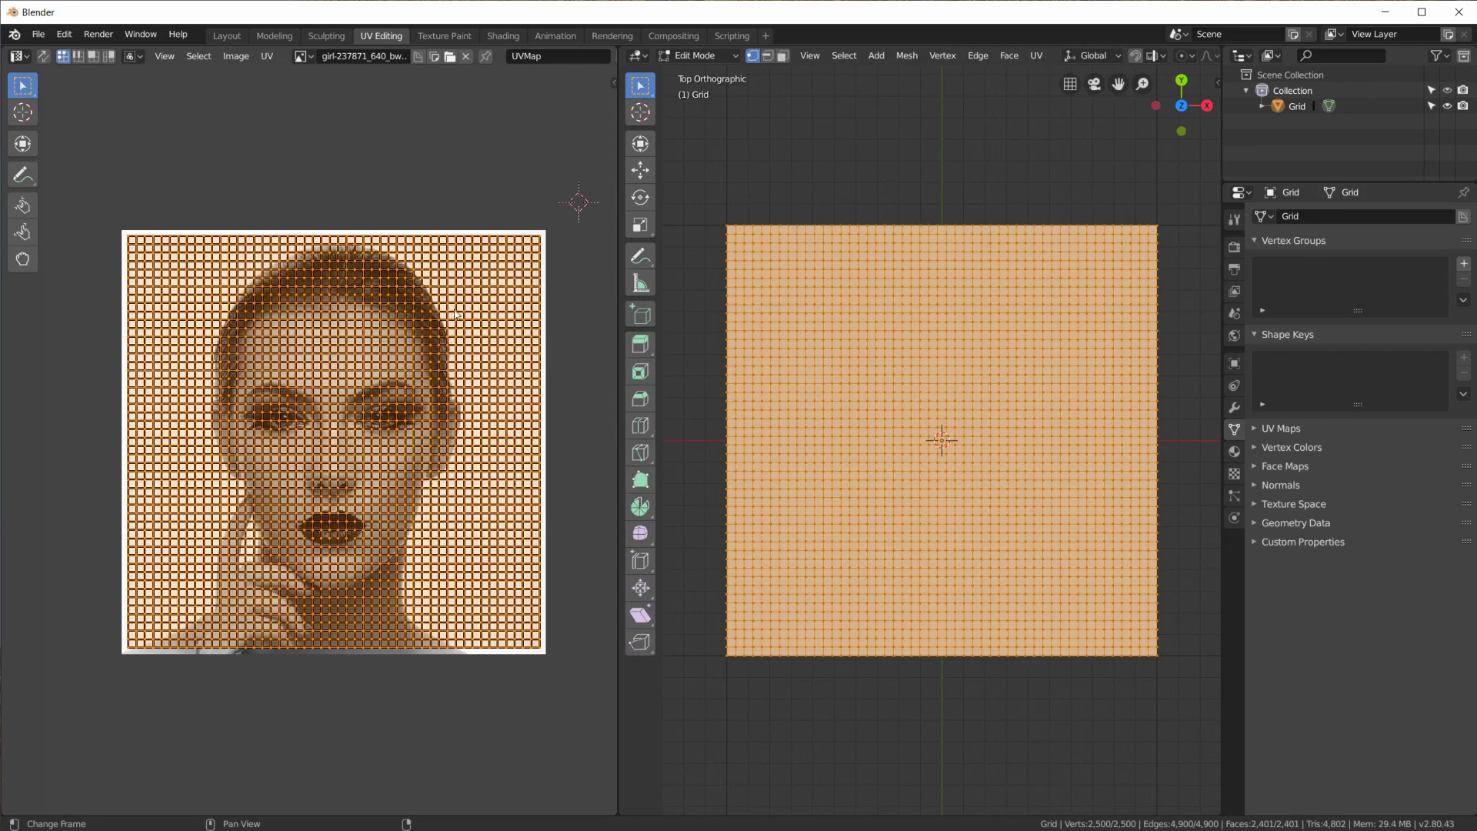
pyautogui.press('Tab')
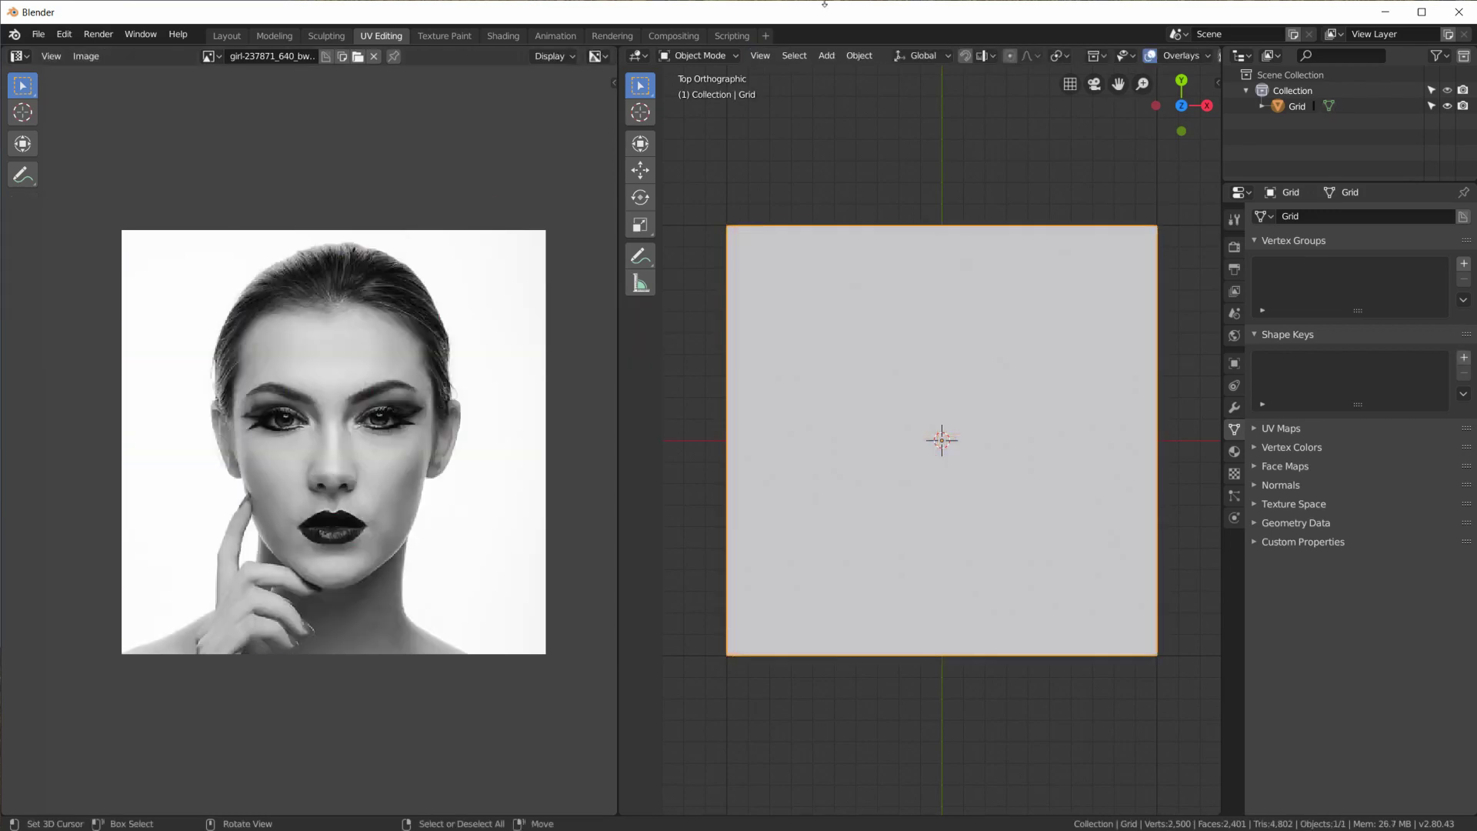
# Back in the Layout workspace, add a Displace modifier to the grid with an image texture
pyautogui.click(229, 36)
pyautogui.moveTo(882, 437); pyautogui.dragTo(570, 564, button='middle')
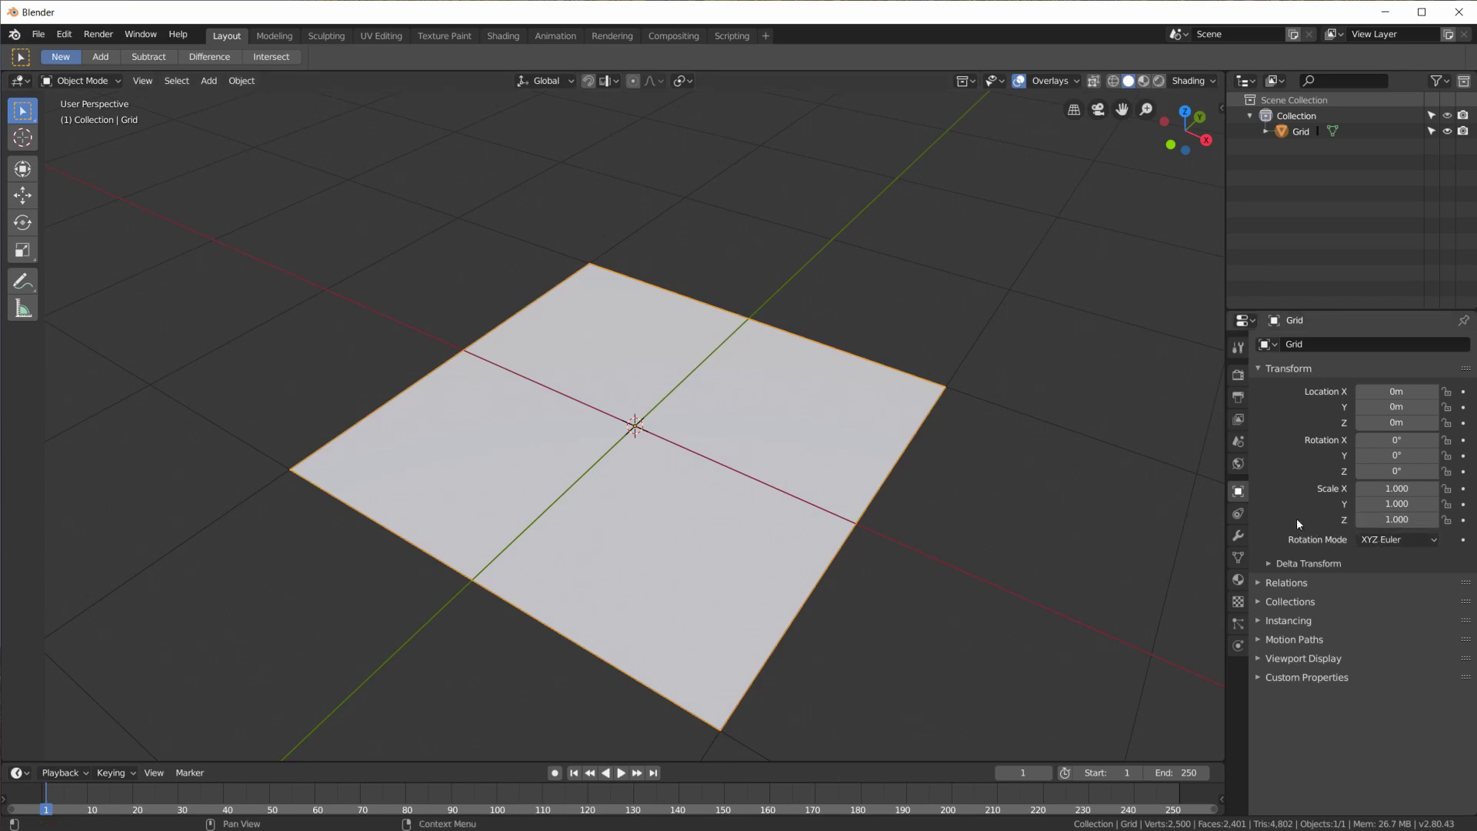
pyautogui.click(1235, 537)
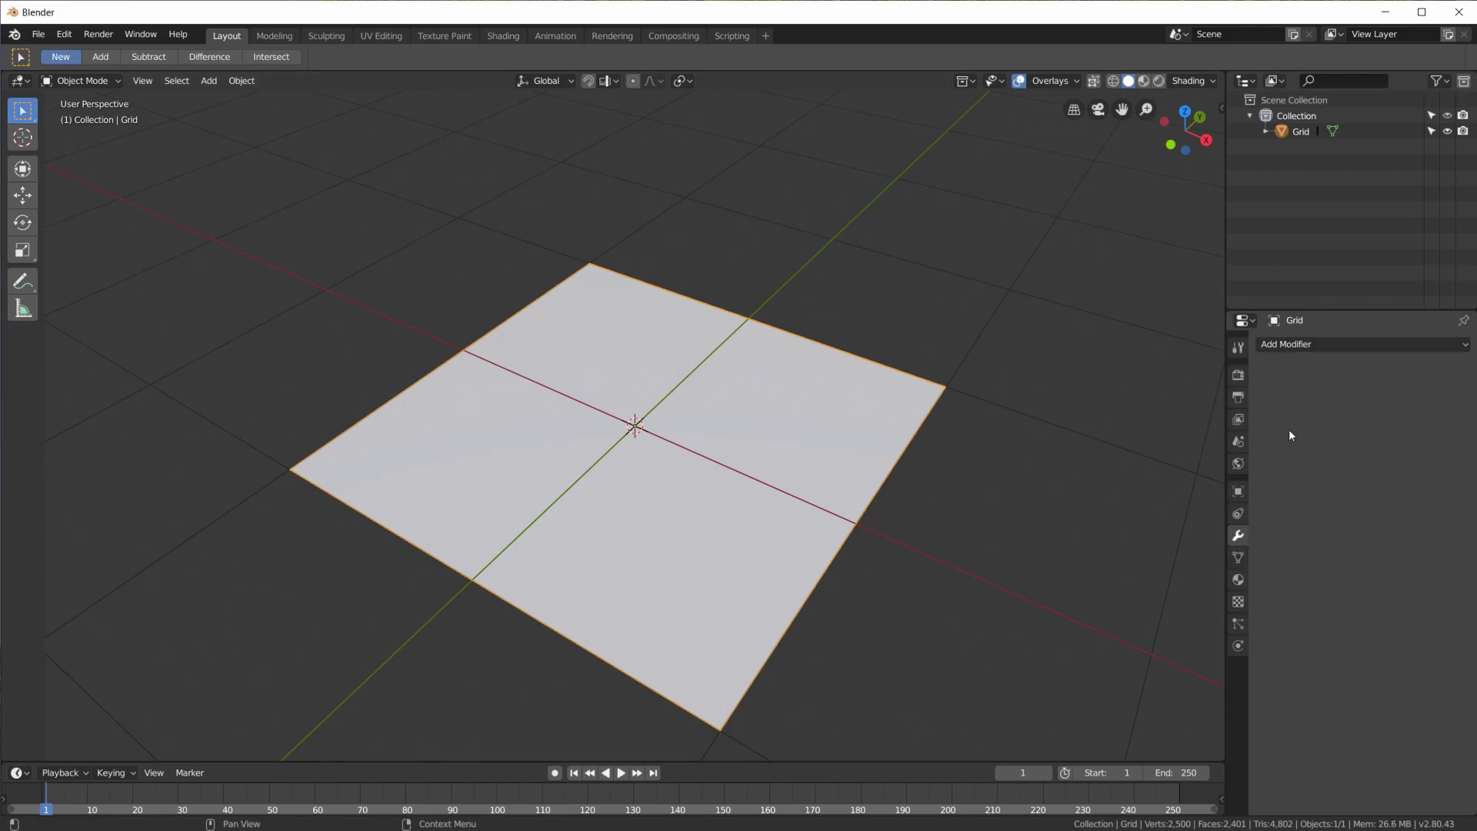
pyautogui.click(1339, 344)
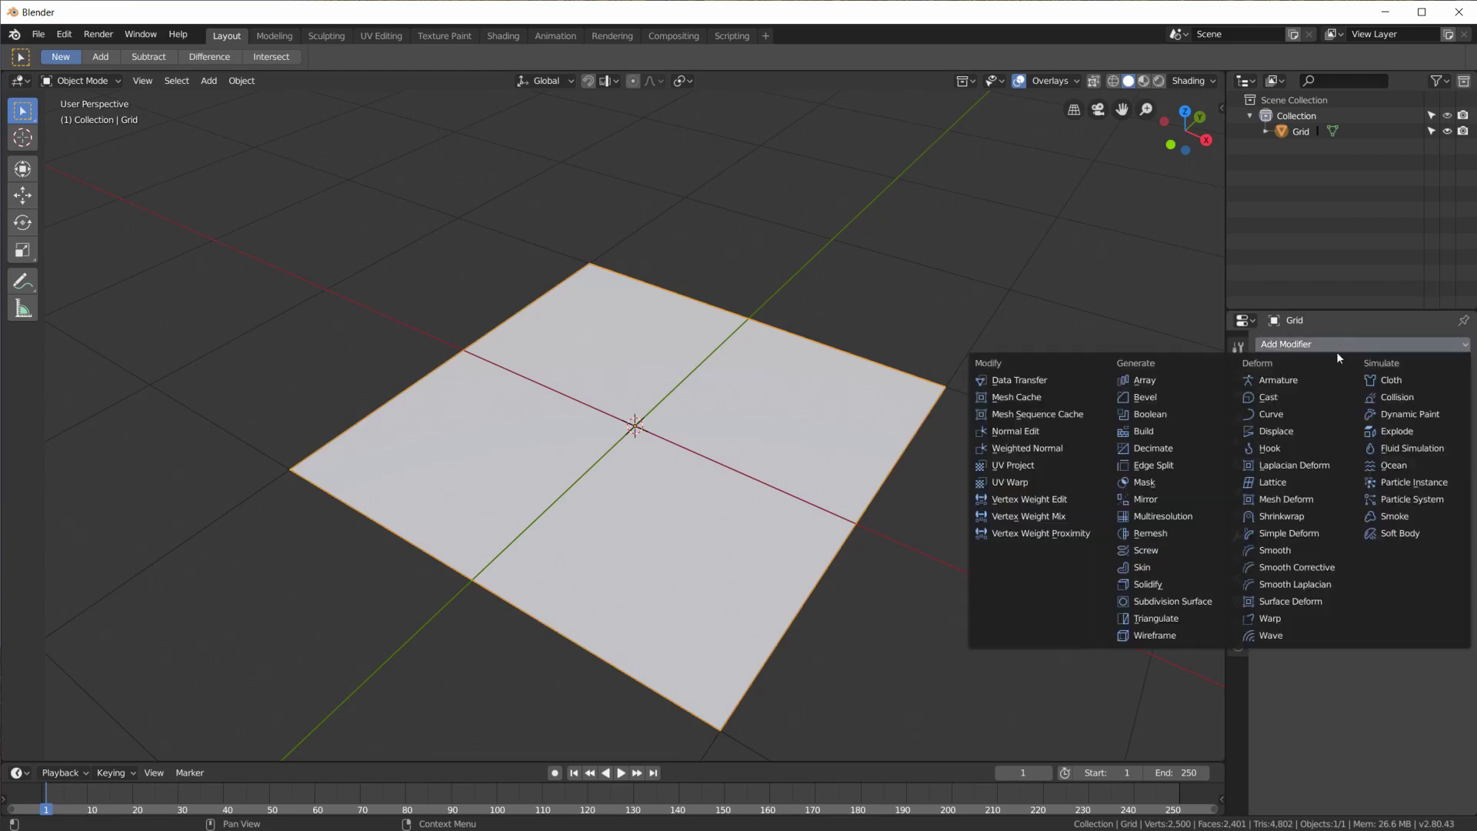
pyautogui.click(1281, 429)
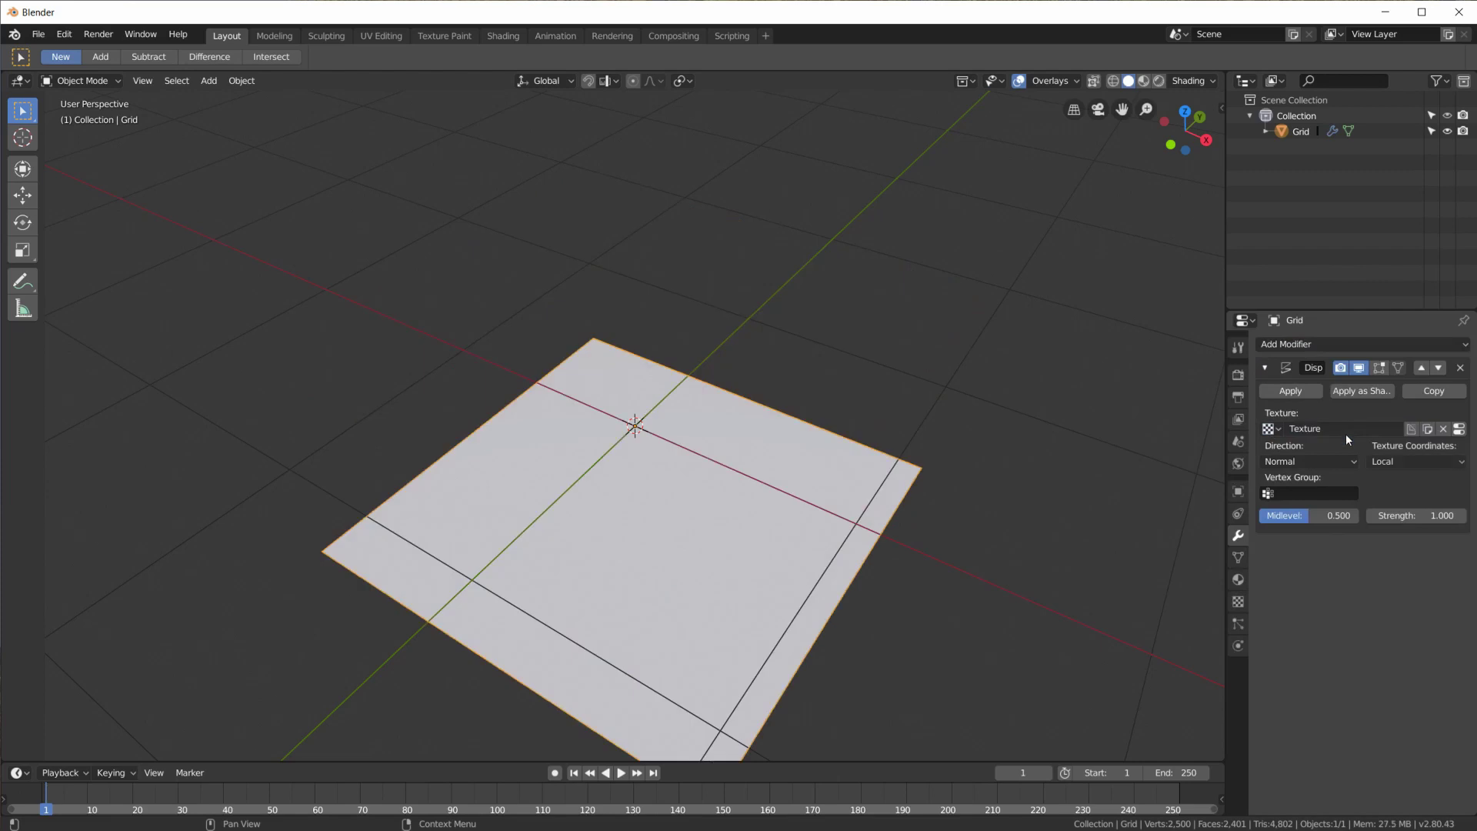
pyautogui.click(1459, 429)
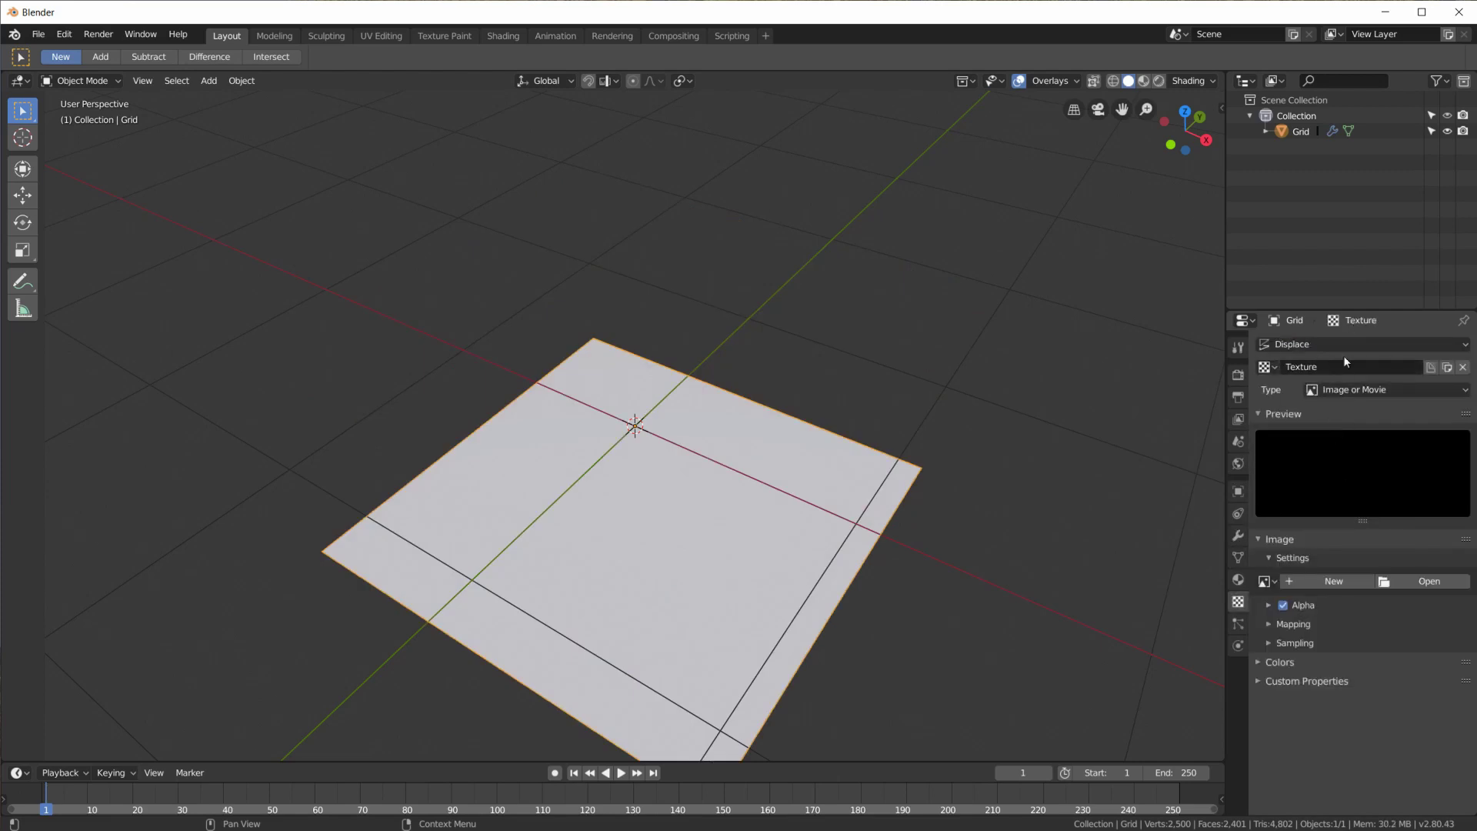
pyautogui.click(1462, 581)
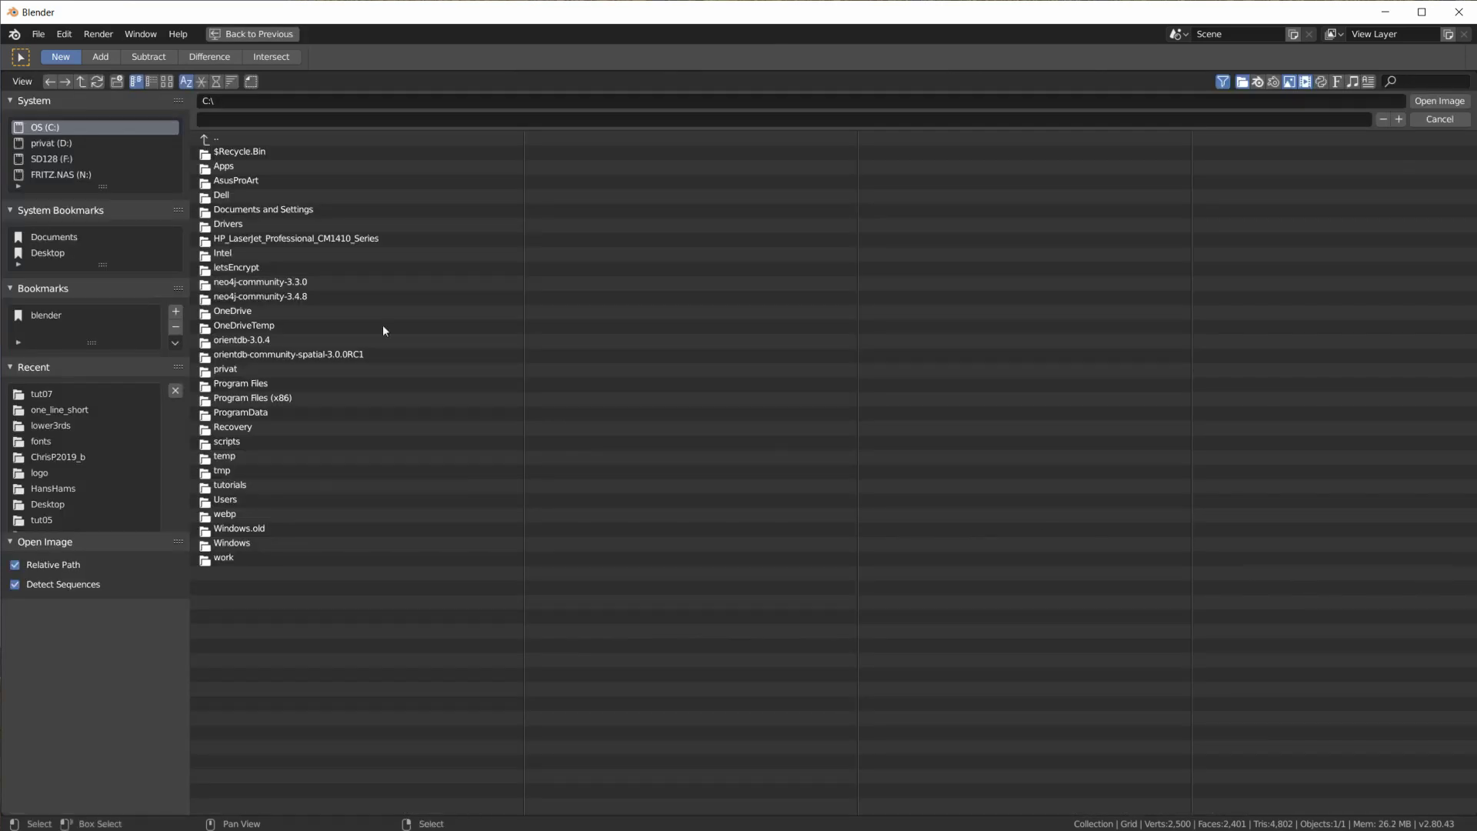
# Use the already-loaded girl-237871_640_bw.jpg as the Displace texture instead of loading from disk
pyautogui.click(1429, 120)
pyautogui.click(1264, 581)
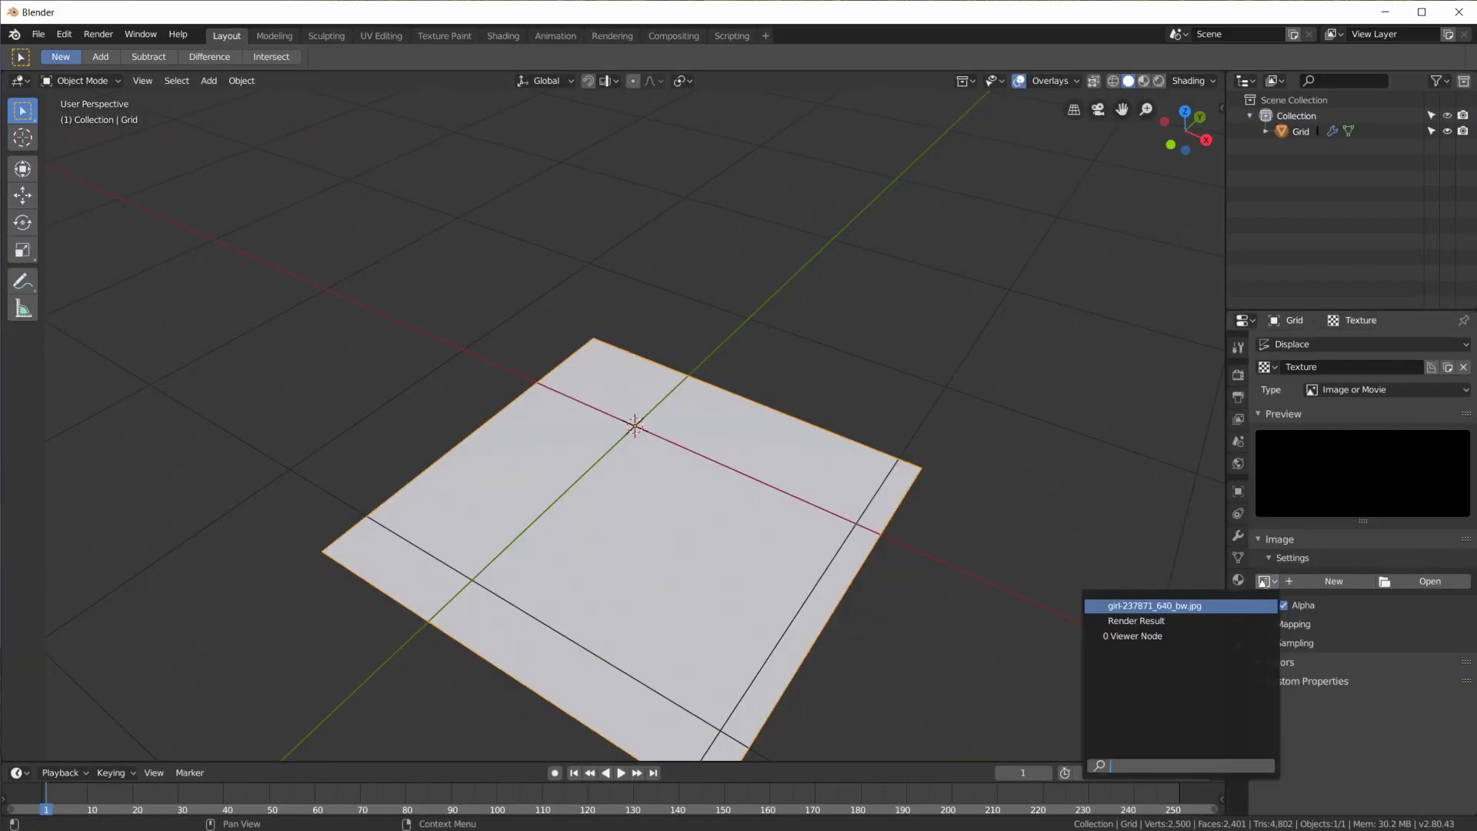
pyautogui.click(1160, 606)
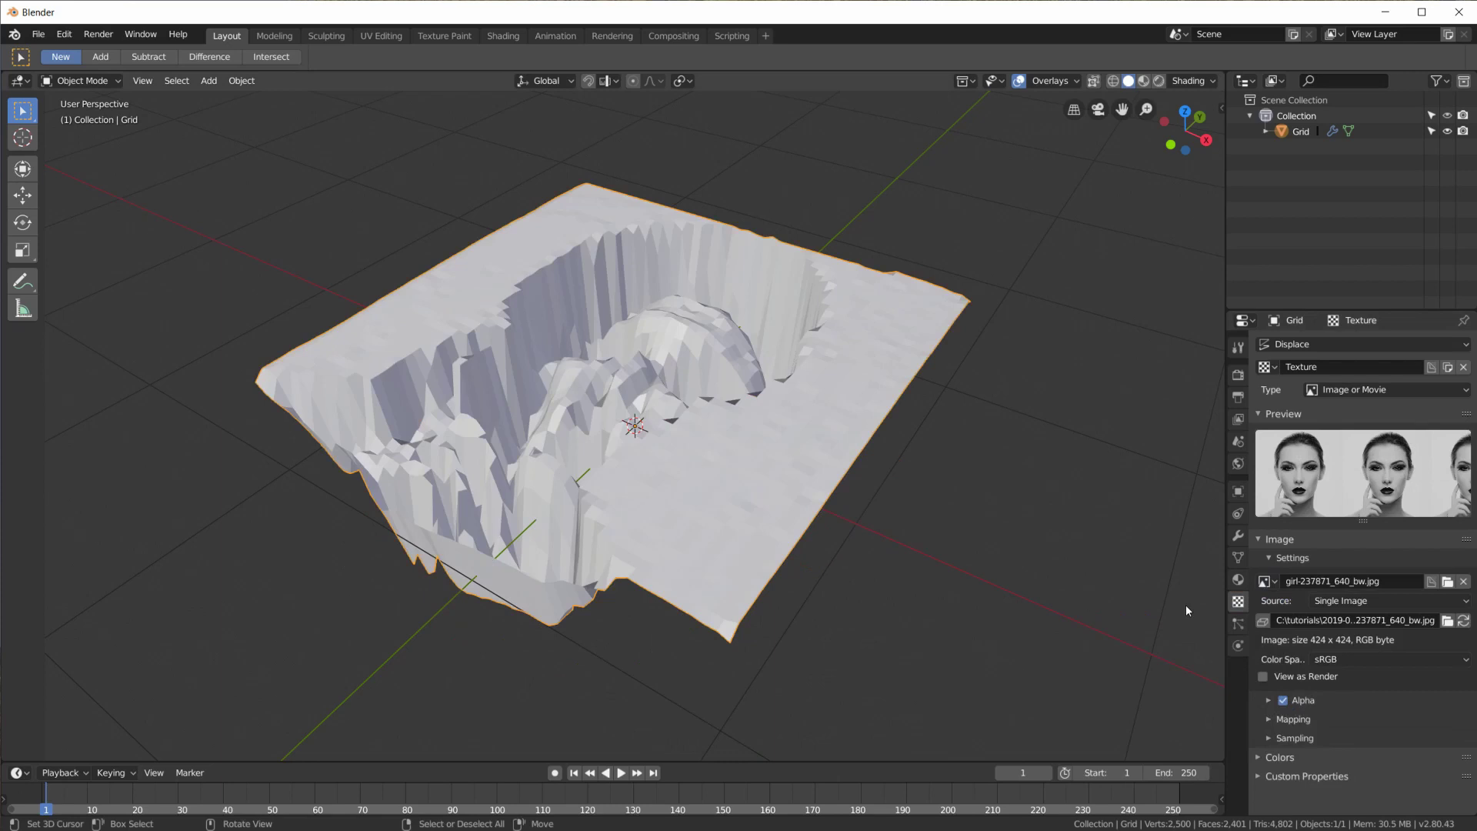
pyautogui.moveTo(818, 391); pyautogui.dragTo(800, 461, button='middle')
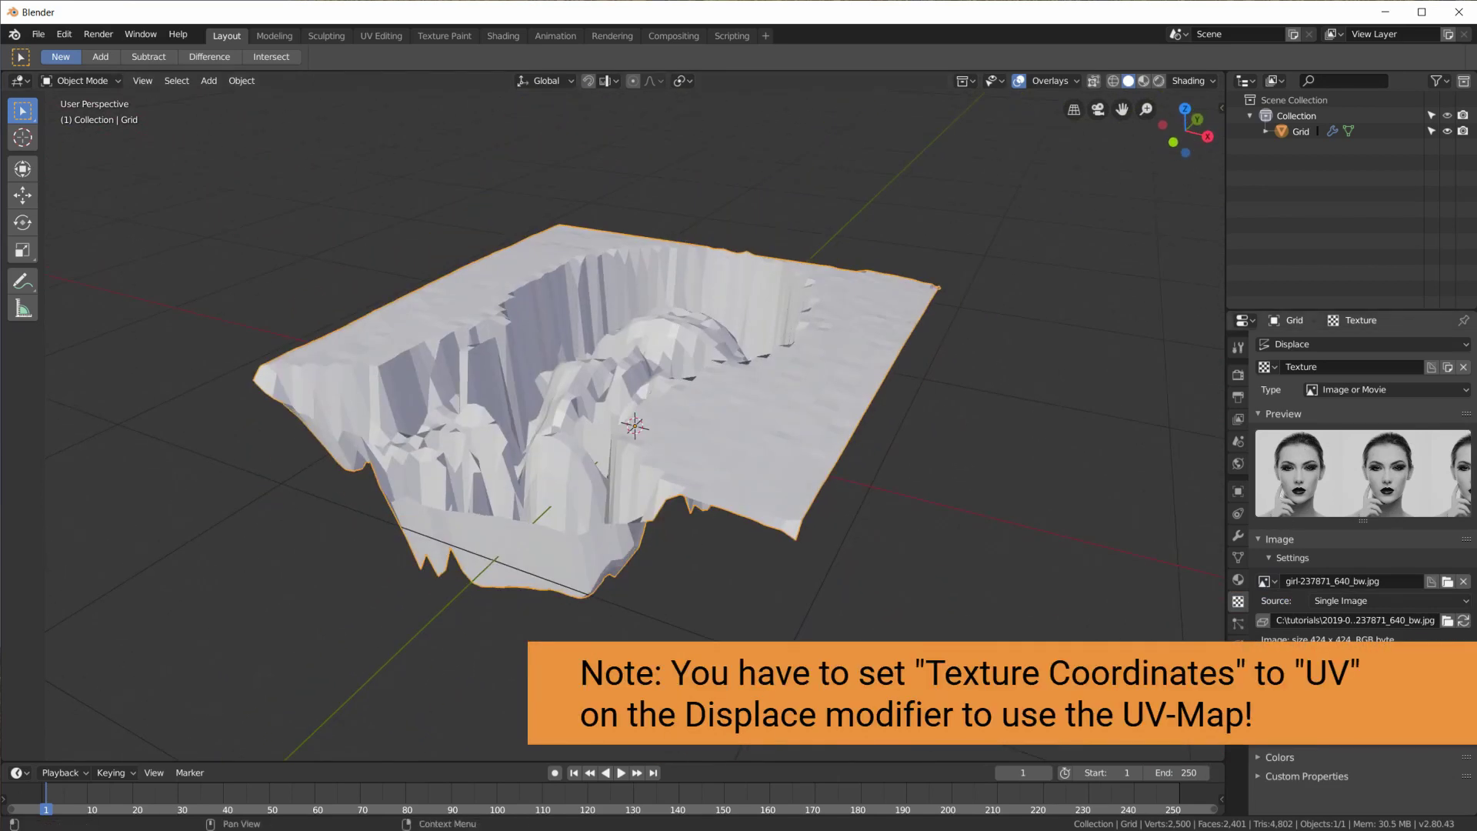
# Inspect the face relief from an orthographic top view and from the side
pyautogui.press('KP_7')
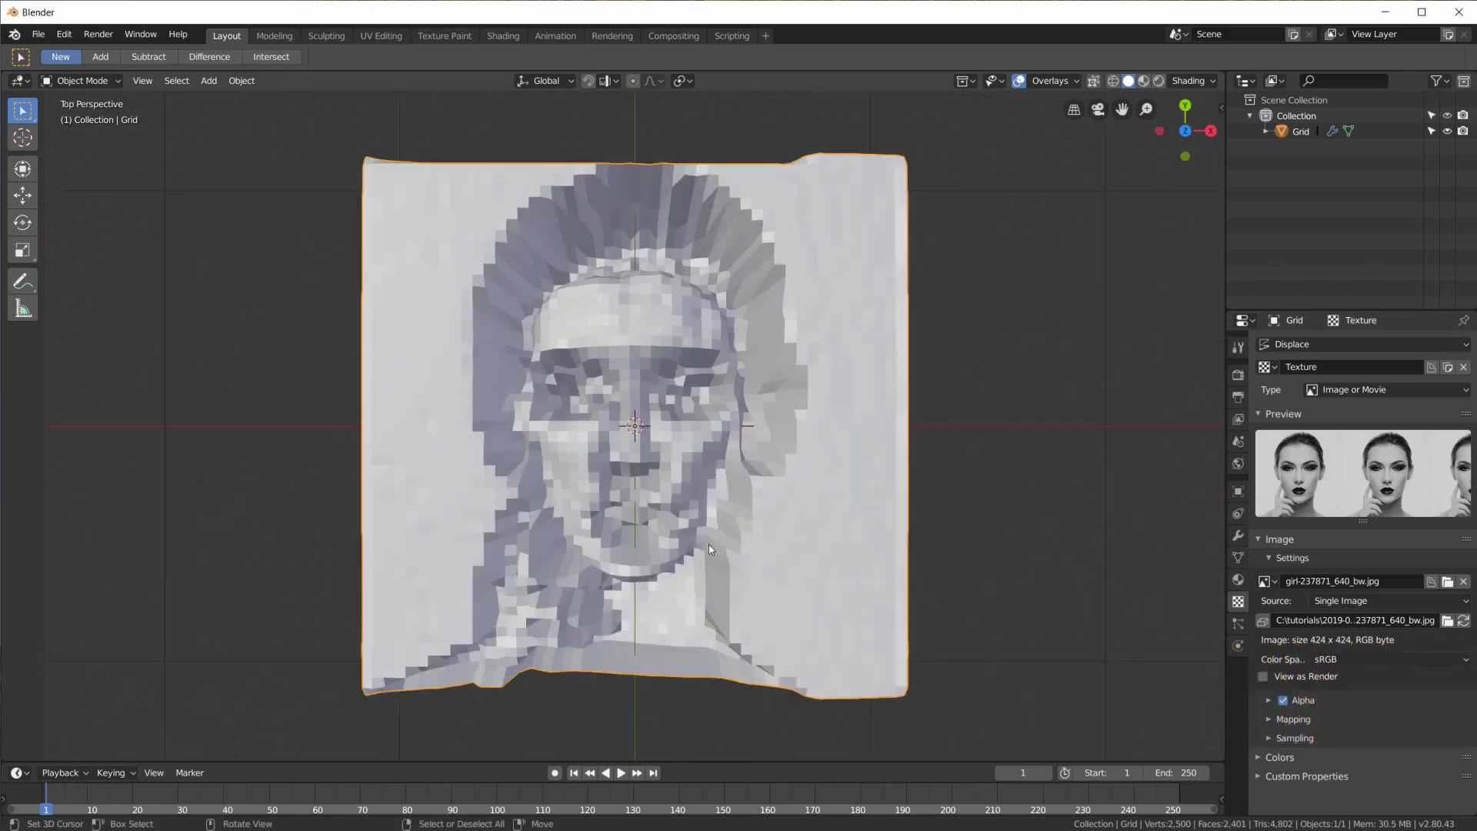
pyautogui.press('KP_5')
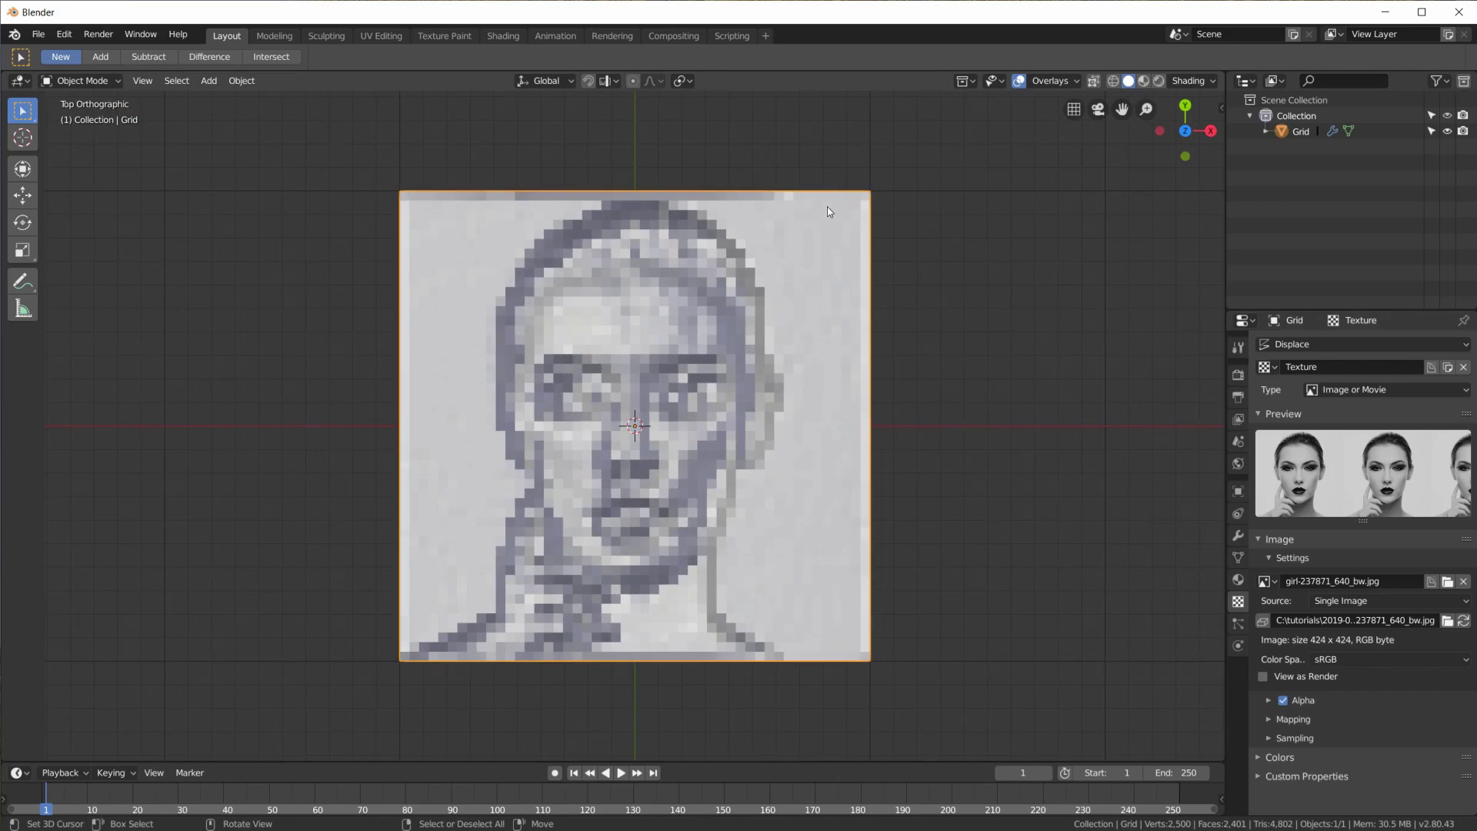
pyautogui.scroll(4, 659, 593)
pyautogui.scroll(-4, 659, 592)
pyautogui.scroll(-2, 657, 586)
pyautogui.scroll(2, 657, 584)
pyautogui.moveTo(688, 583); pyautogui.dragTo(563, 506, button='middle')
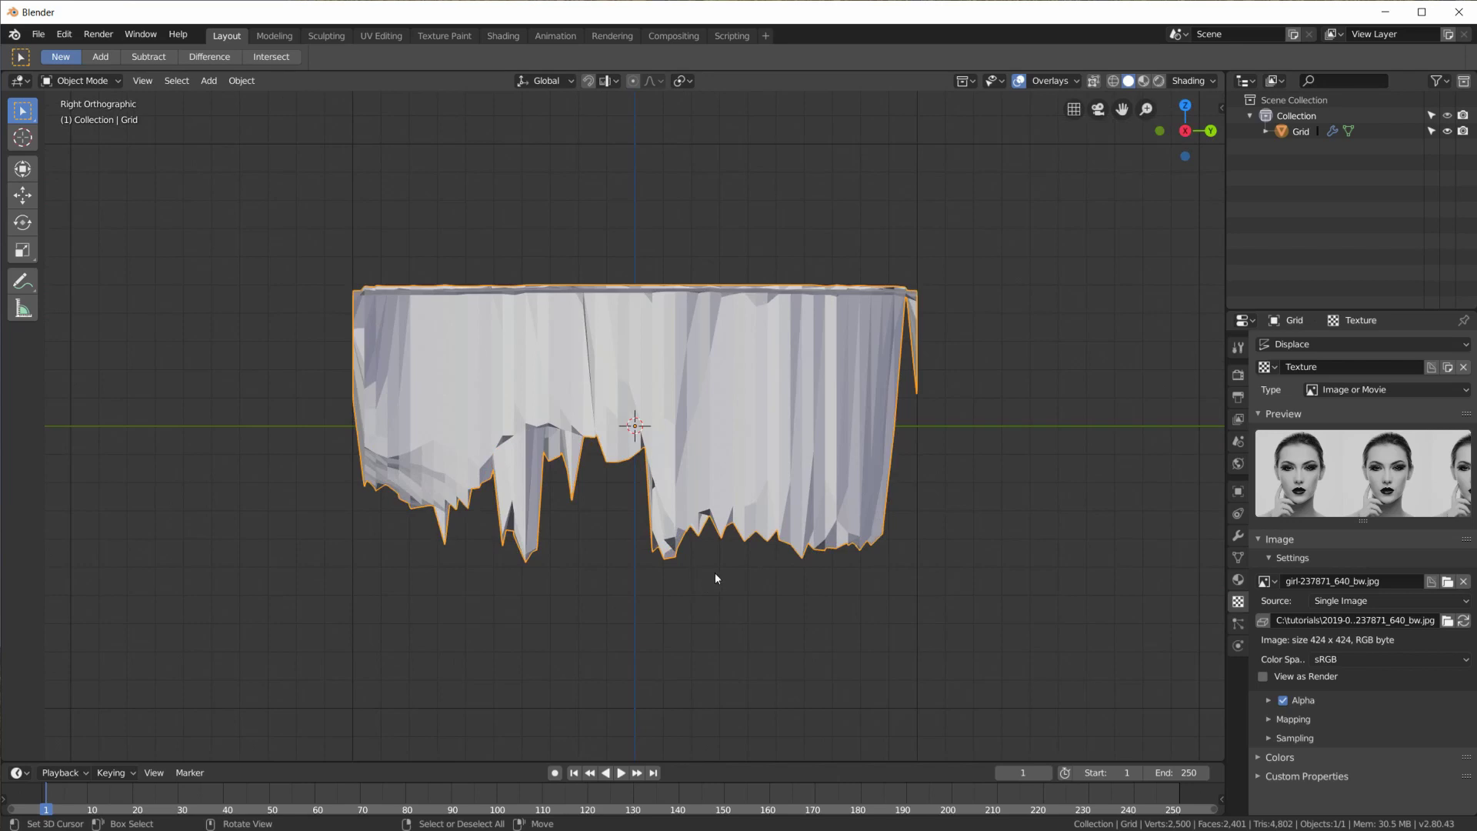
# Raise the displaced grid 0.5 m along Z
pyautogui.press('g')
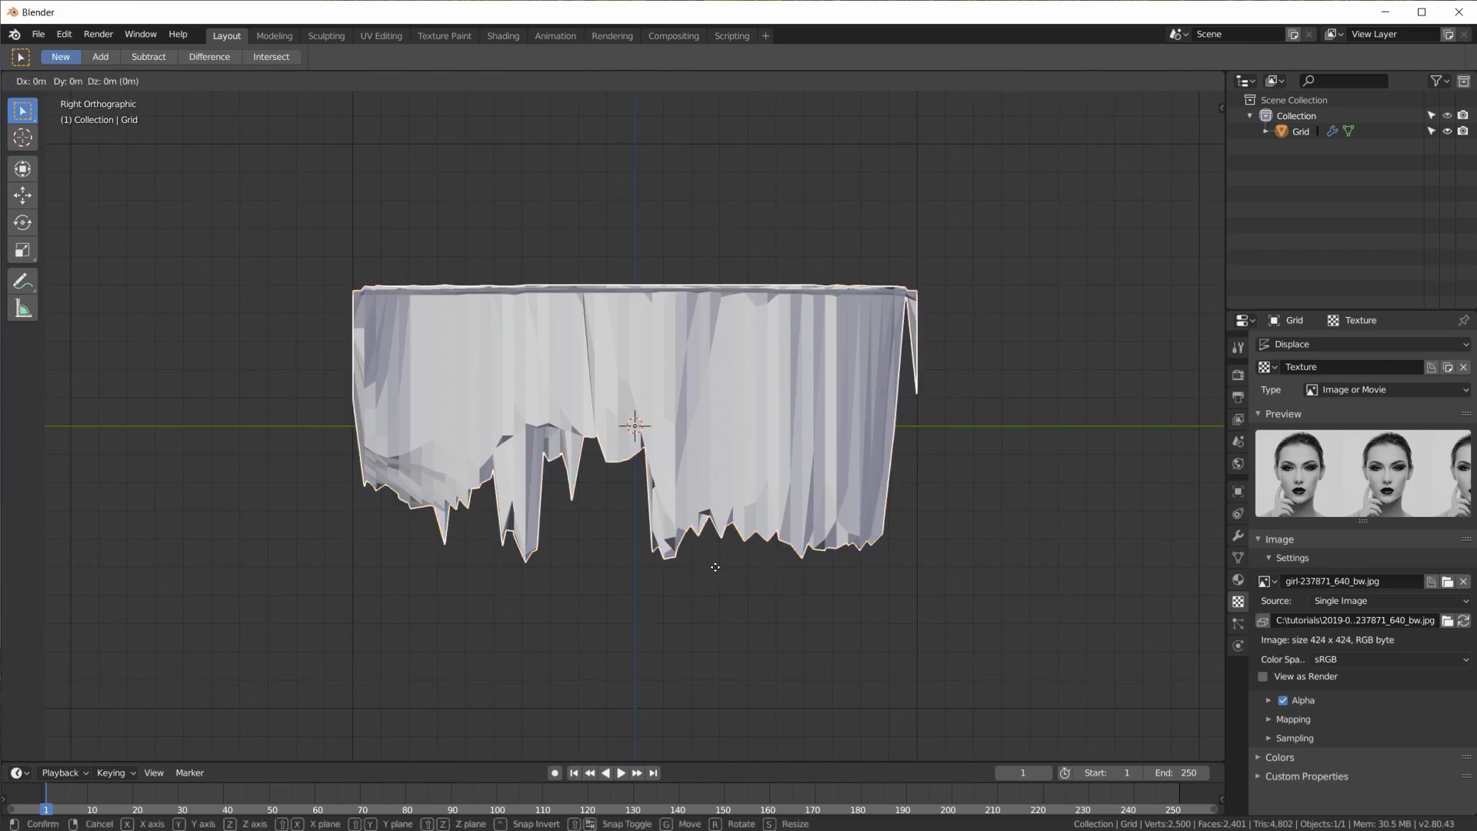
pyautogui.write('z.5')
pyautogui.press('Return')
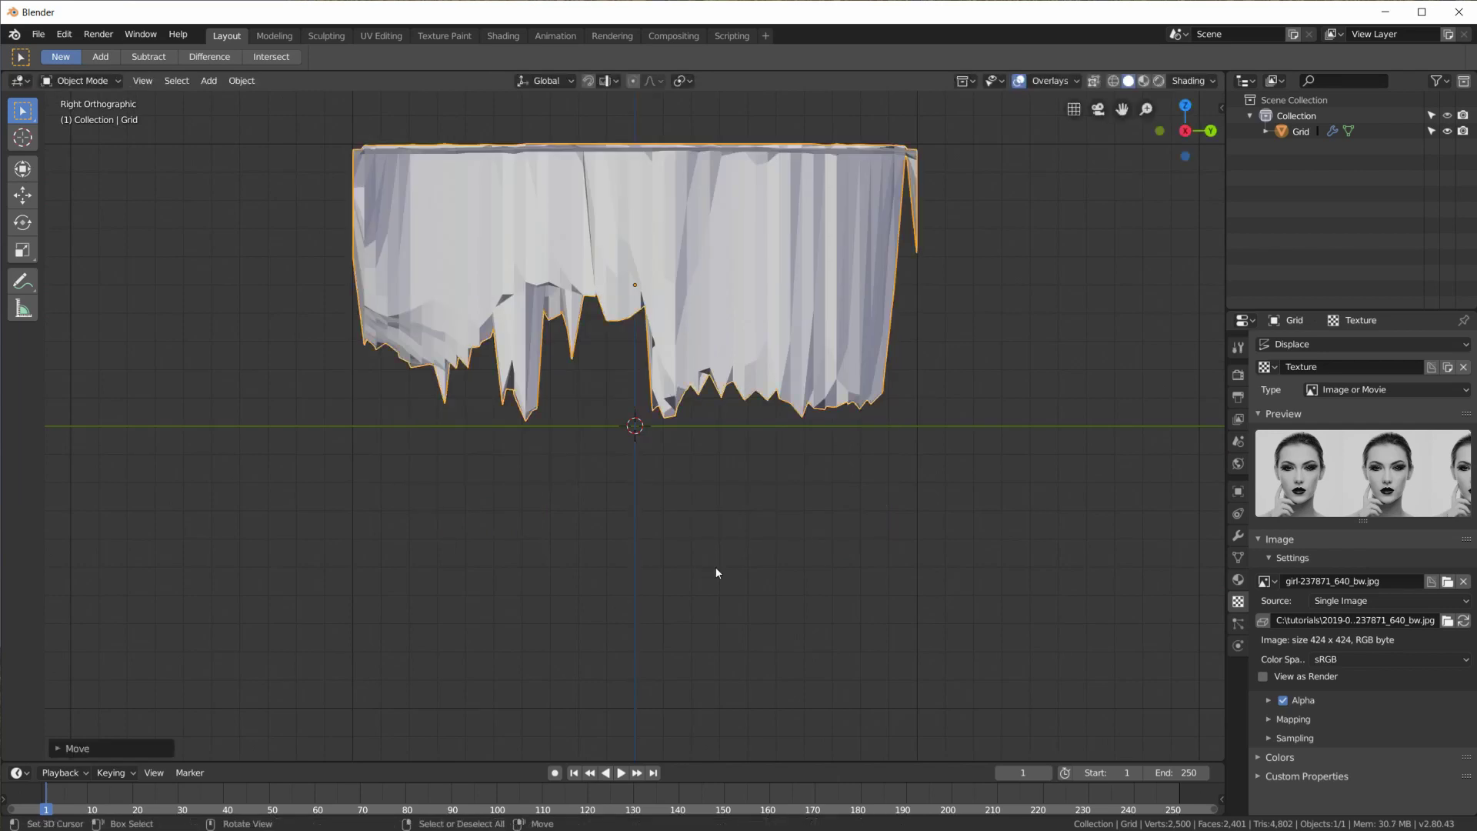
pyautogui.scroll(3, 633, 261)
pyautogui.keyDown('shift'); pyautogui.scroll(3, 919, 361); pyautogui.keyUp('shift')
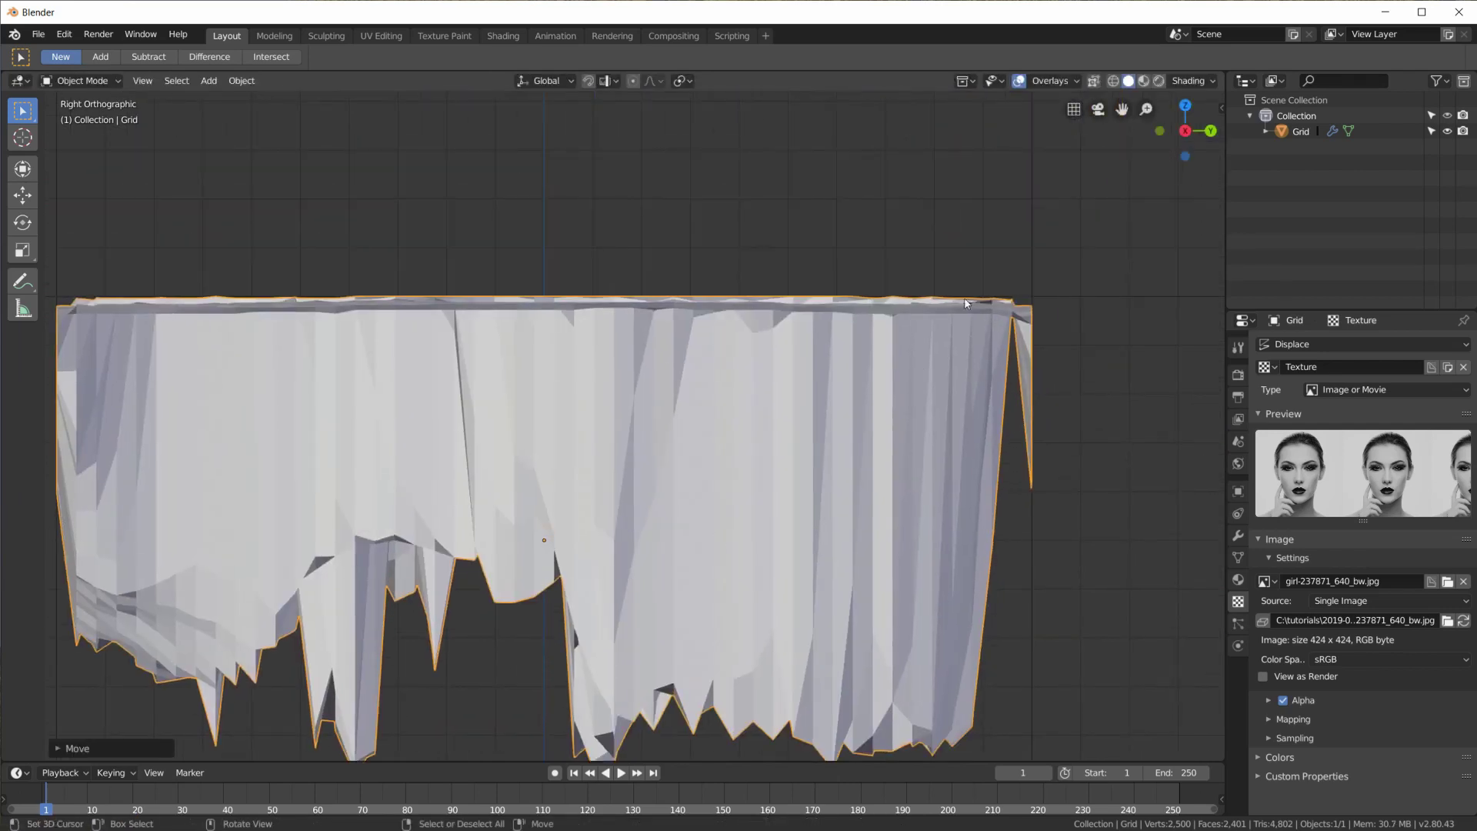
pyautogui.scroll(-1, 961, 319)
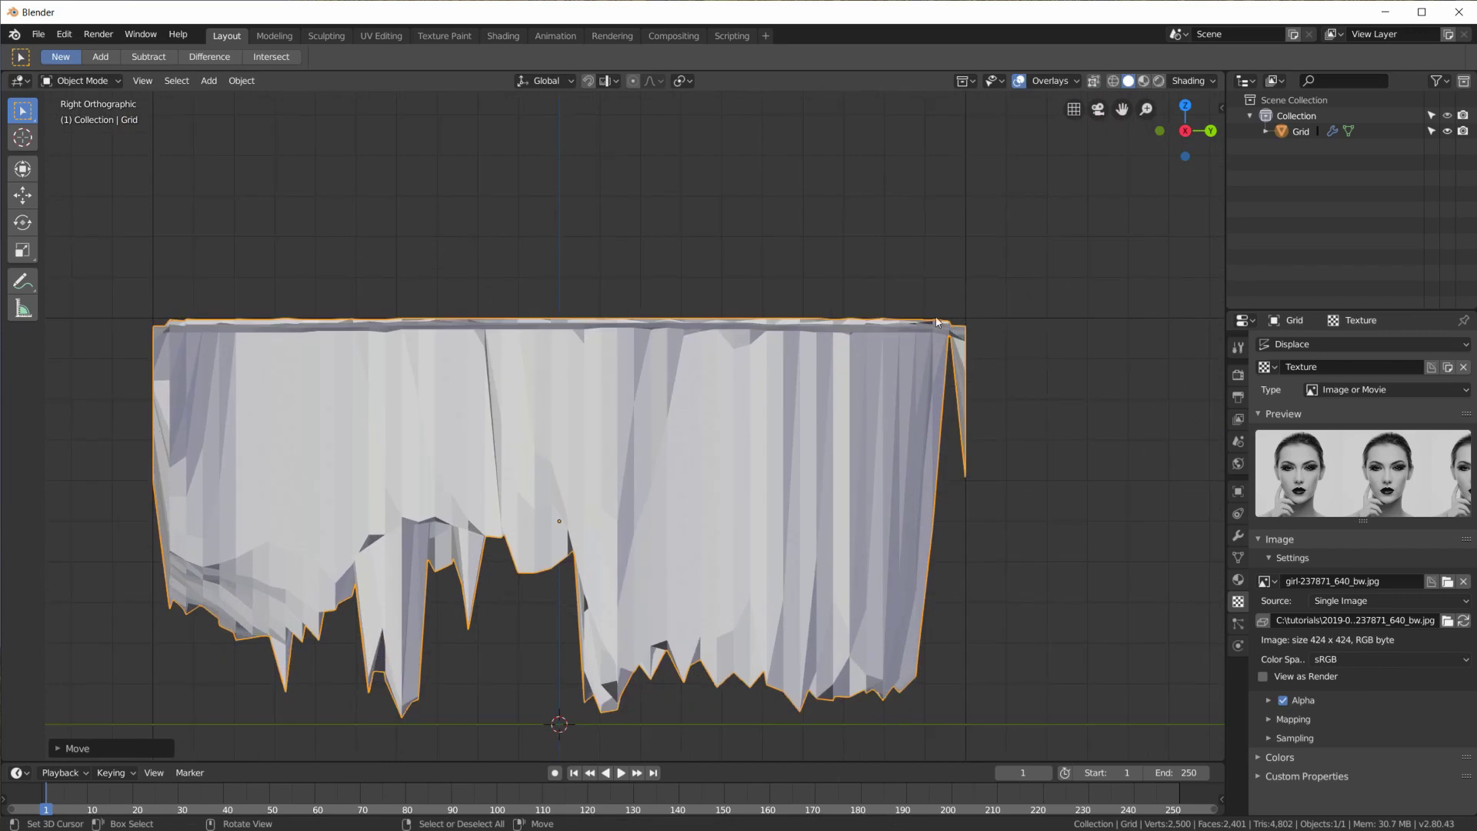
# Check the raised relief from several angles, then hide the Grid in the Outliner
pyautogui.keyDown('shift'); pyautogui.moveTo(759, 607); pyautogui.dragTo(922, 515, button='middle'); pyautogui.keyUp('shift')
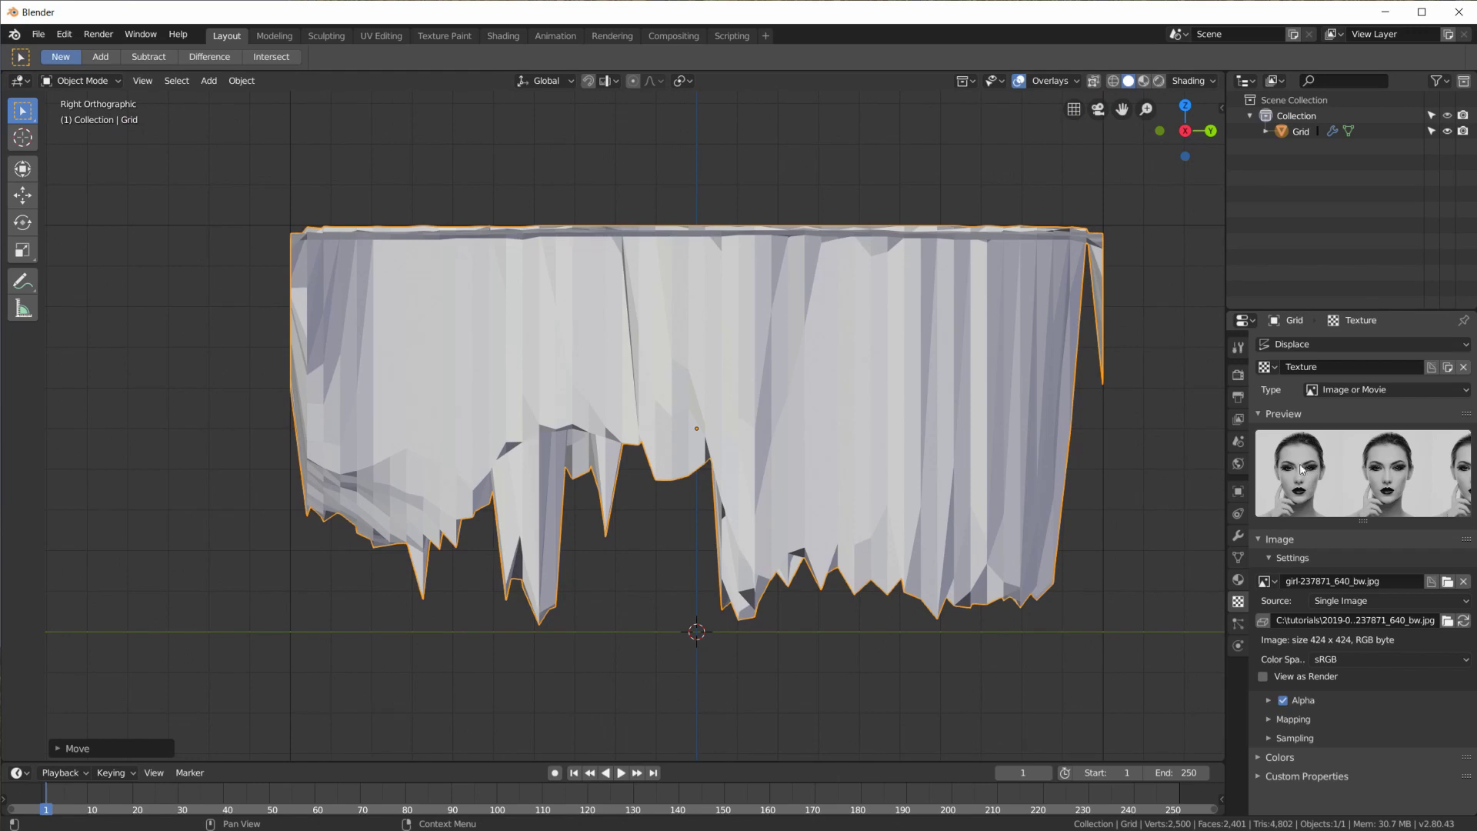
pyautogui.moveTo(1081, 508); pyautogui.dragTo(554, 626, button='middle')
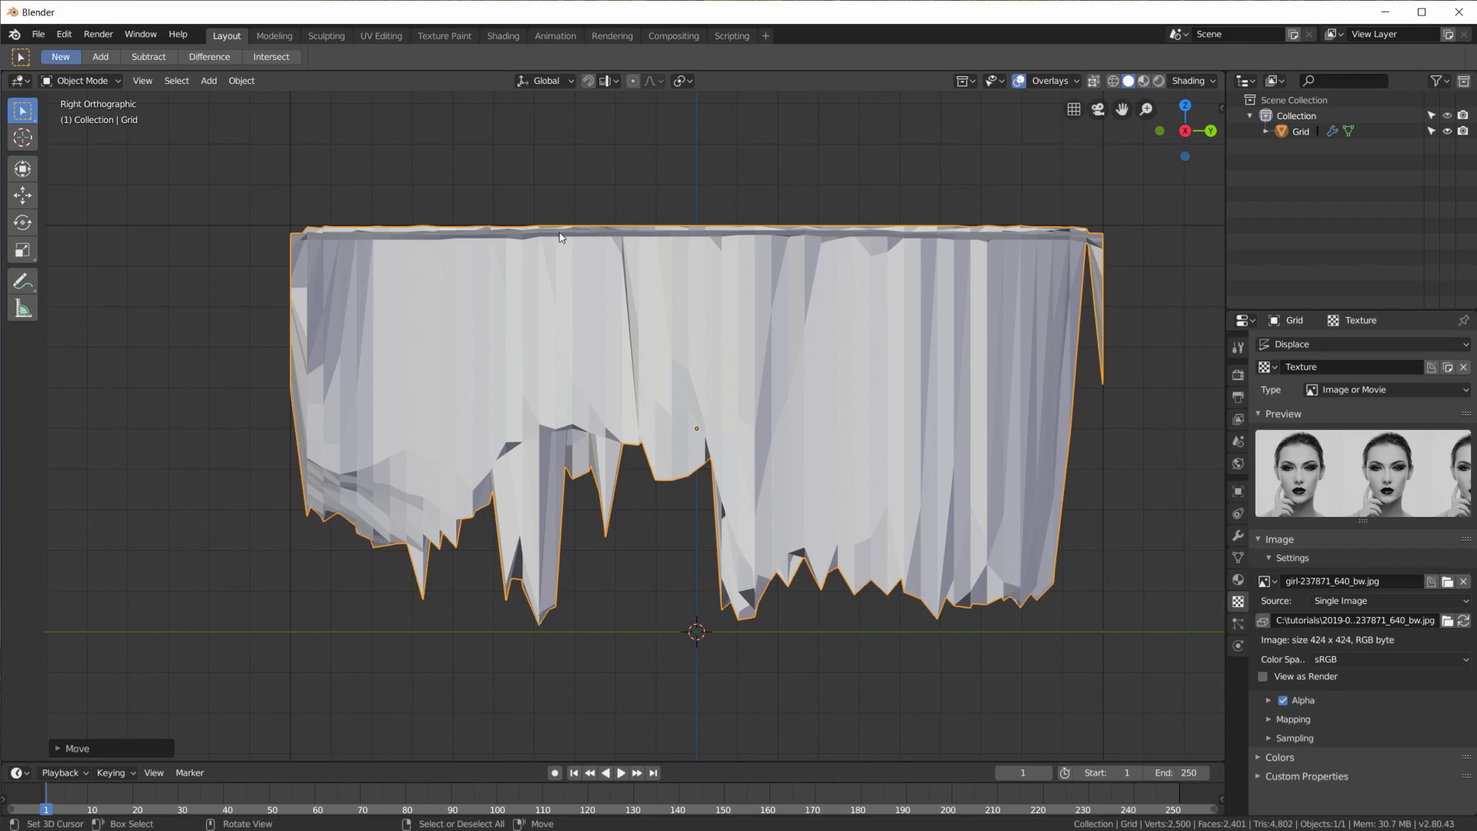
pyautogui.moveTo(766, 471); pyautogui.dragTo(833, 525, button='middle')
pyautogui.scroll(-4, 883, 488)
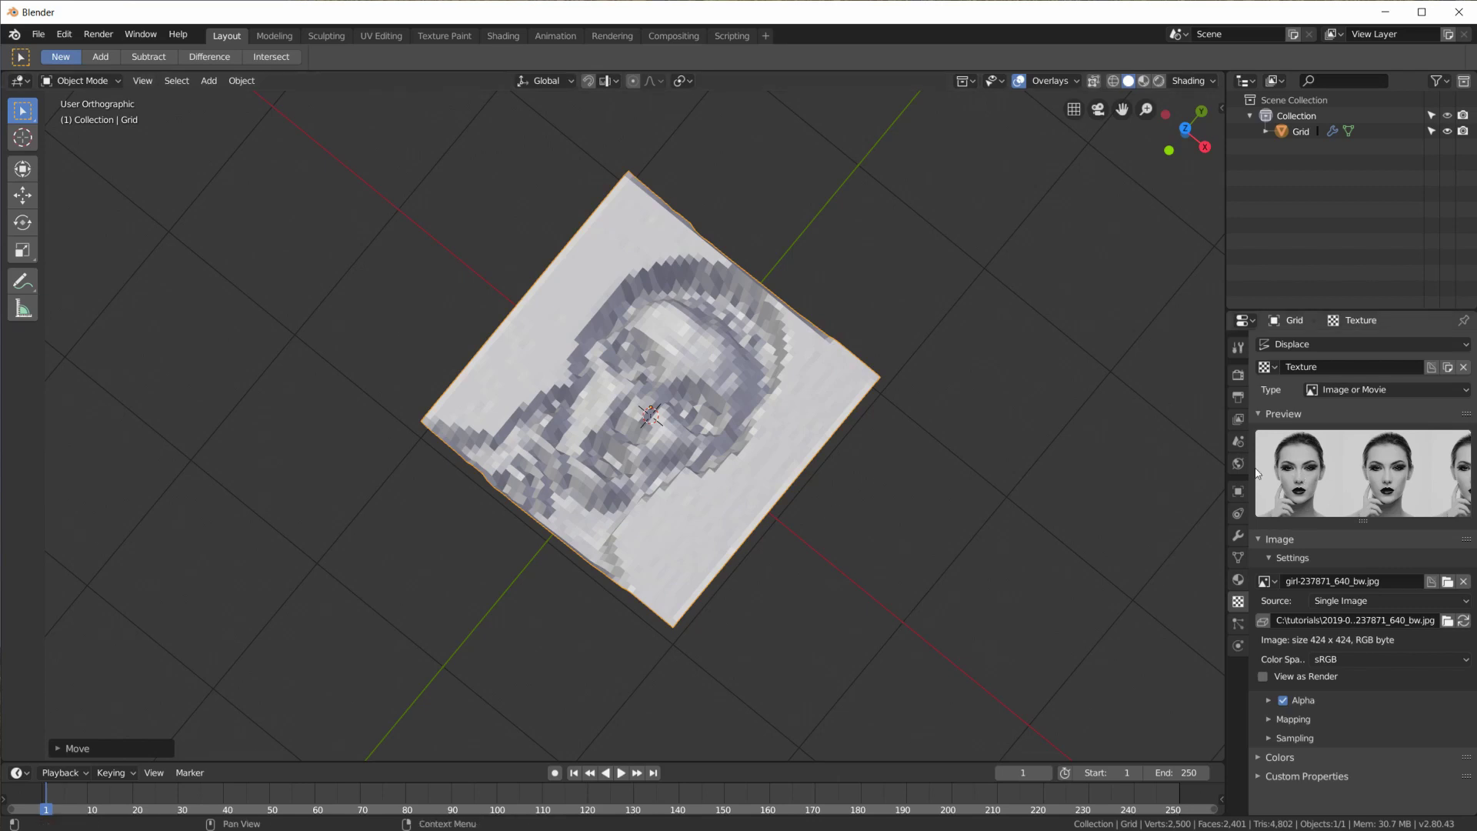
pyautogui.scroll(3, 632, 419)
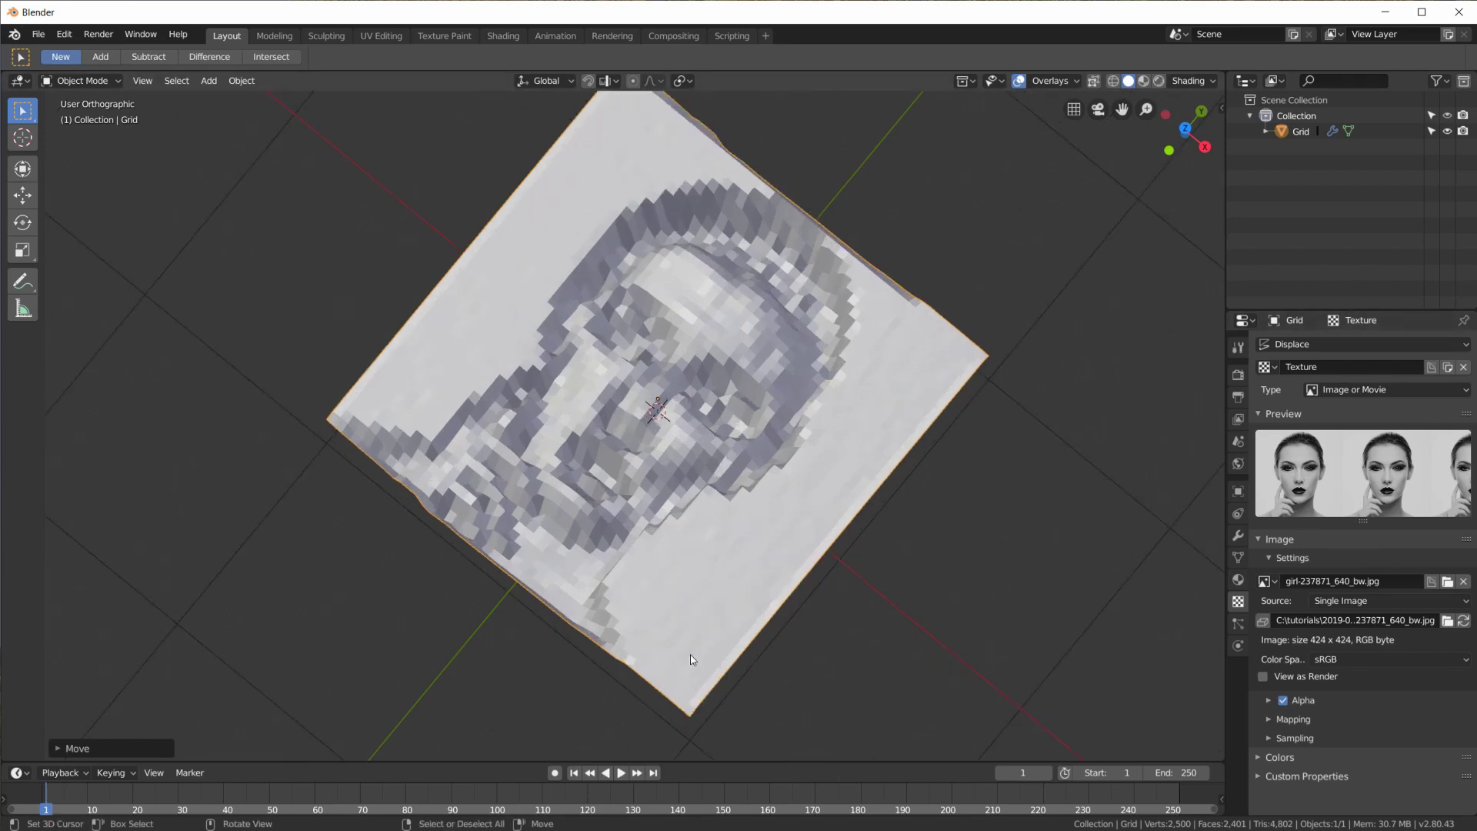
pyautogui.moveTo(691, 654); pyautogui.dragTo(716, 607, button='middle')
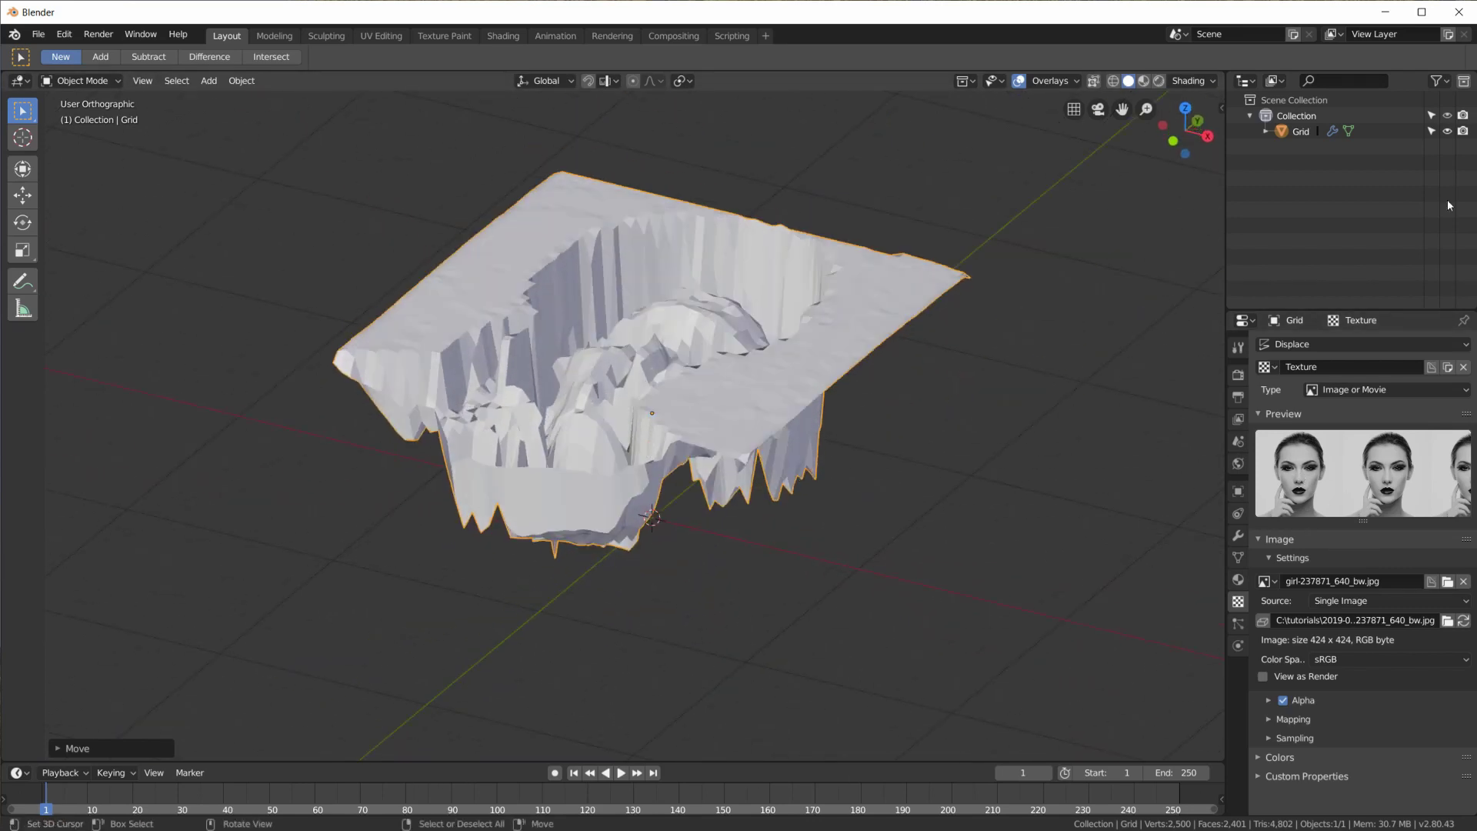
pyautogui.click(1446, 131)
pyautogui.moveTo(846, 400); pyautogui.dragTo(800, 507, button='middle')
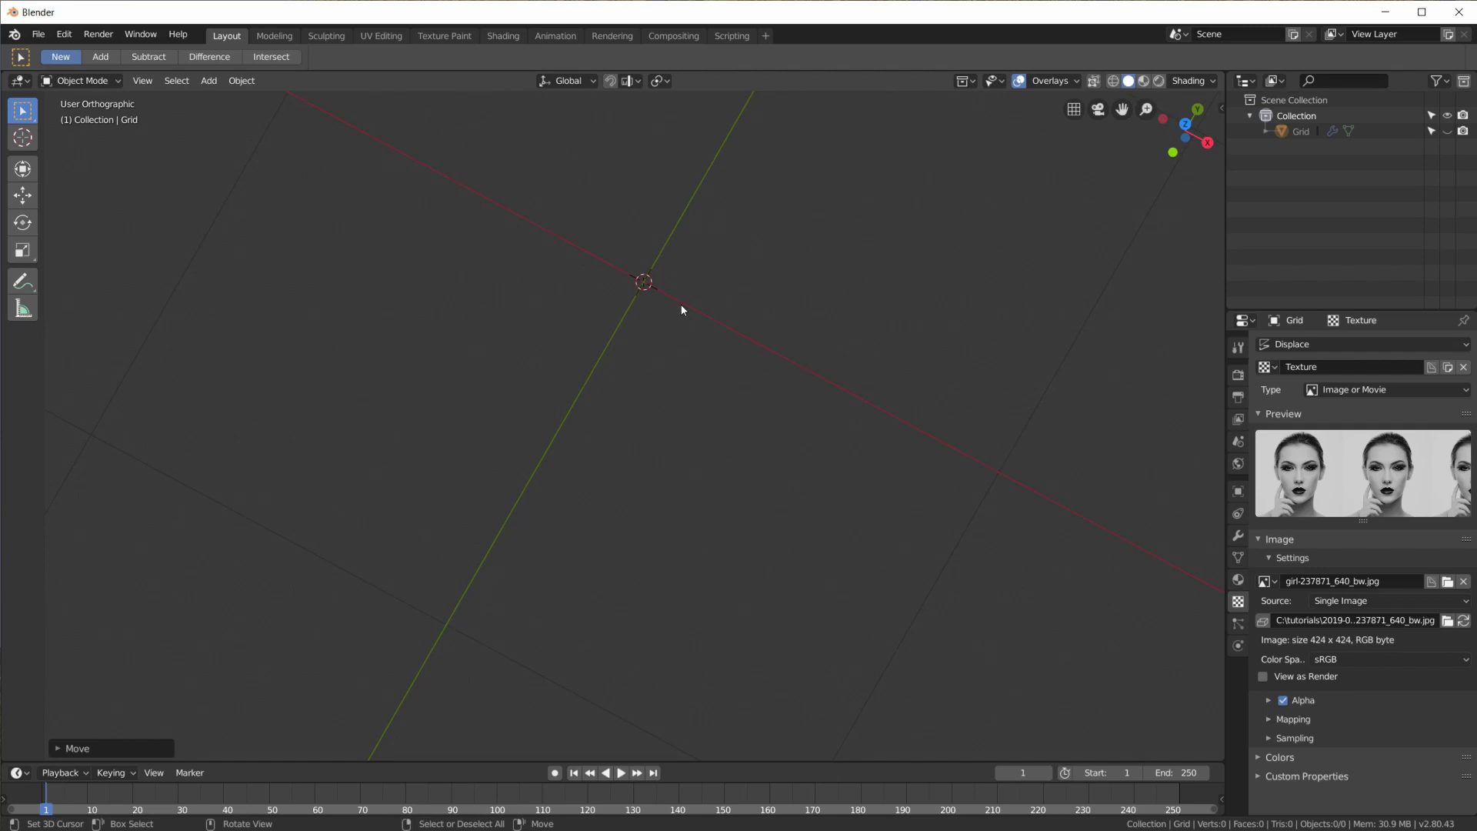
# Add a Circle mesh with 10 vertices at the origin
pyautogui.keyDown('shift'); pyautogui.moveTo(650, 296); pyautogui.dragTo(676, 537, button='middle'); pyautogui.keyUp('shift')
pyautogui.hotkey('shift', 'a')
pyautogui.moveTo(703, 523)
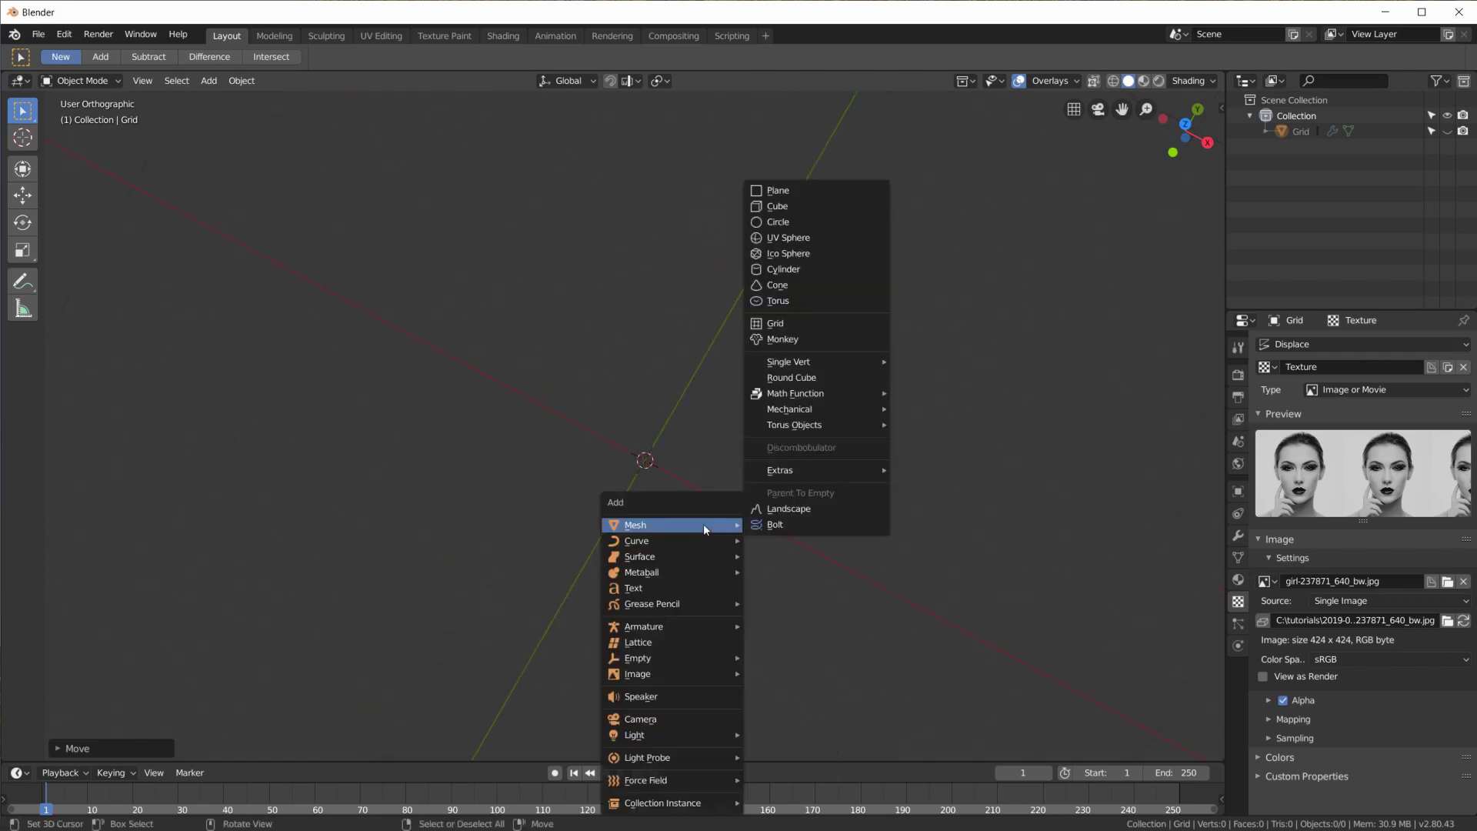
pyautogui.click(806, 220)
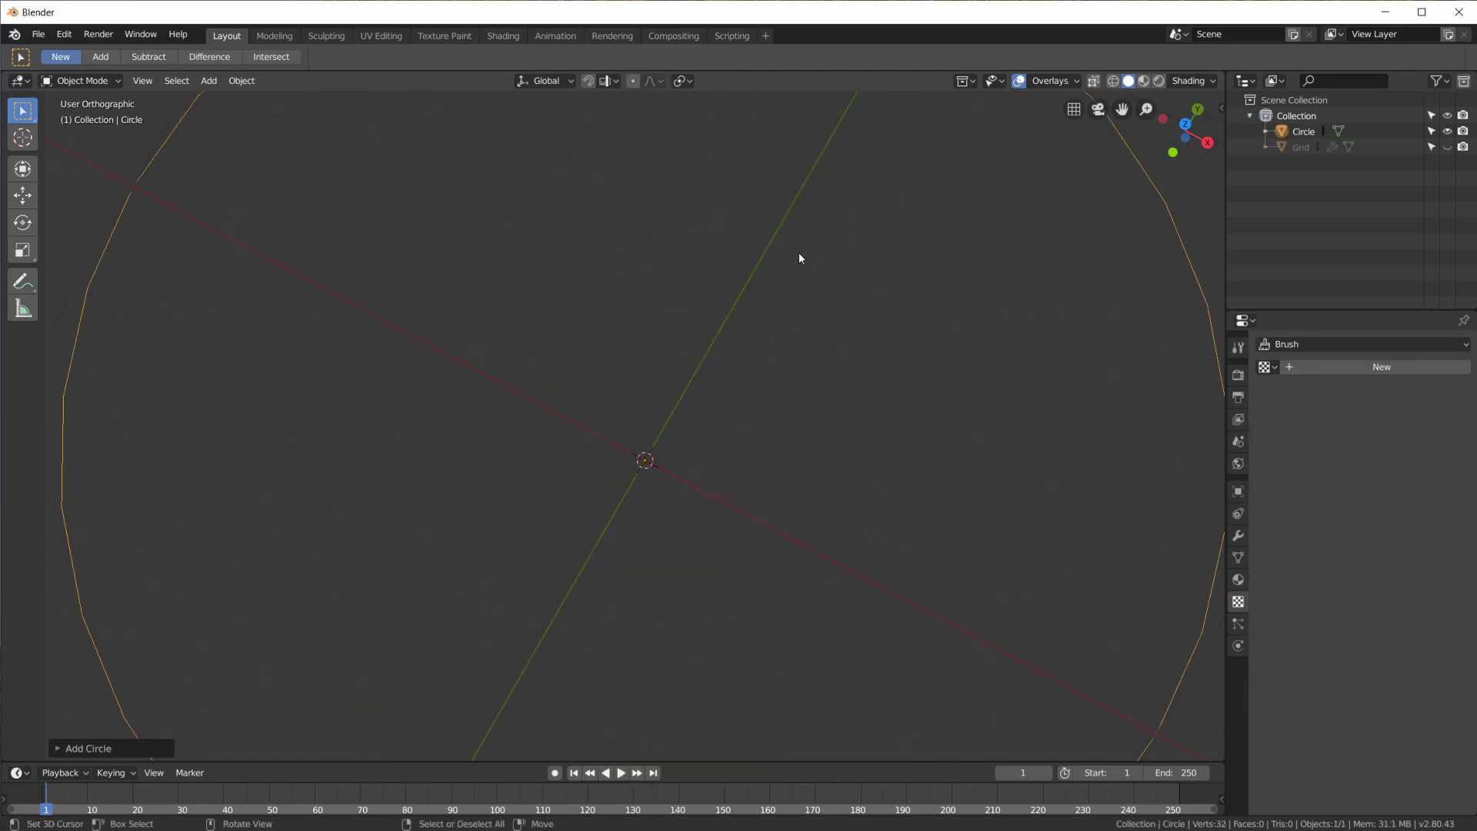
pyautogui.click(26, 774)
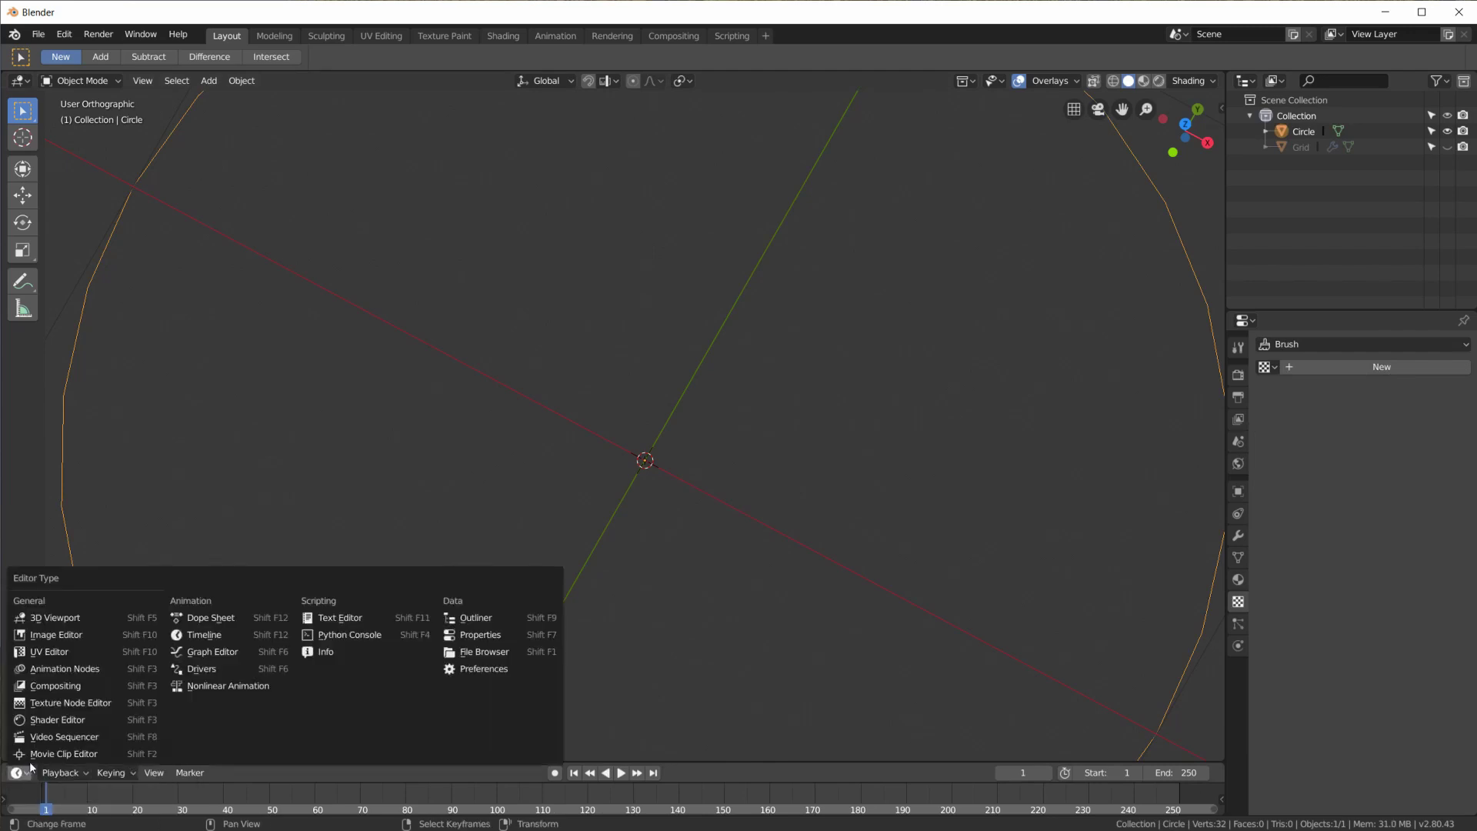
pyautogui.click(57, 753)
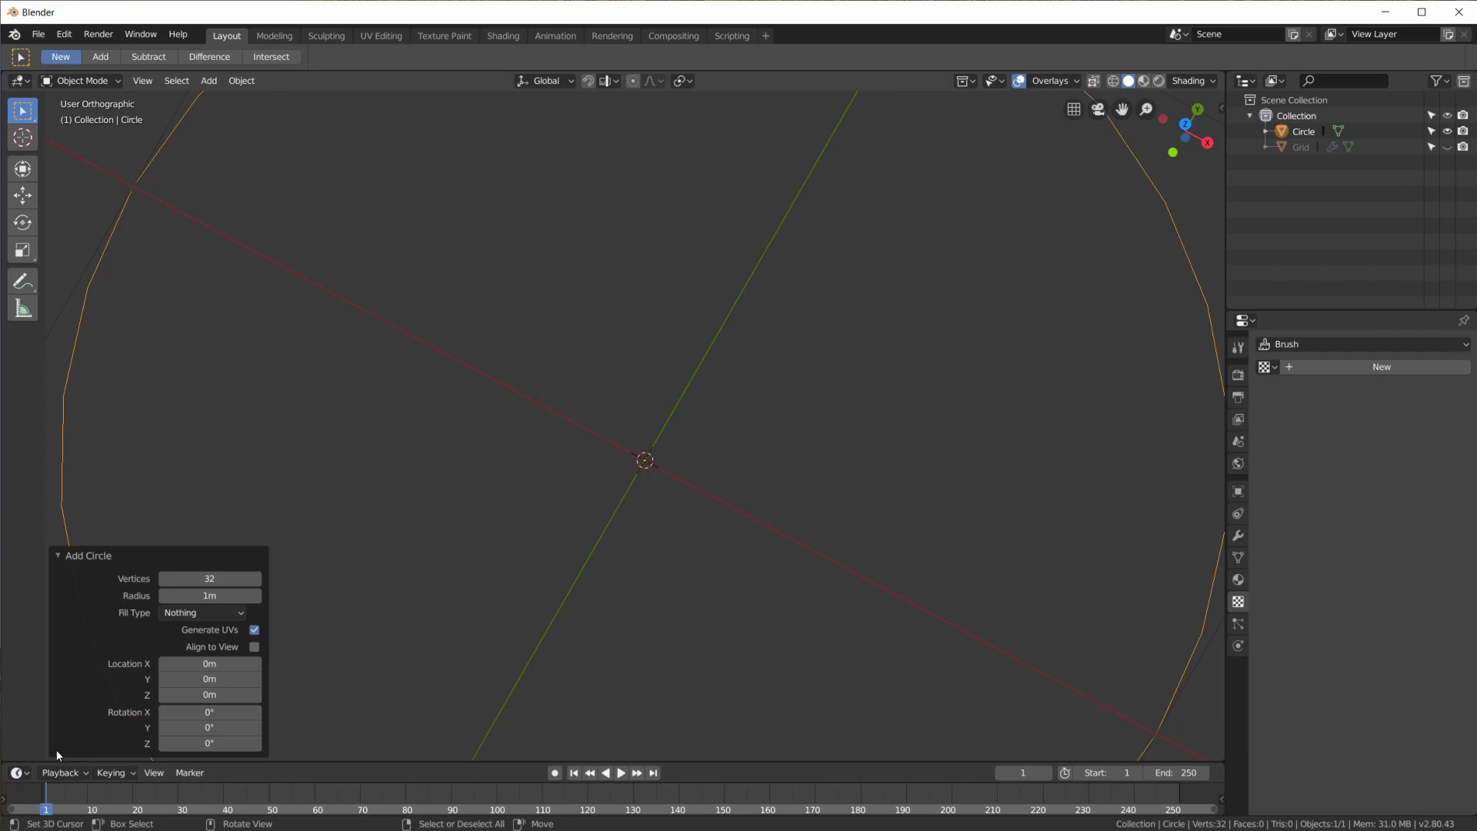
pyautogui.click(230, 578)
pyautogui.write('10')
pyautogui.press('Return')
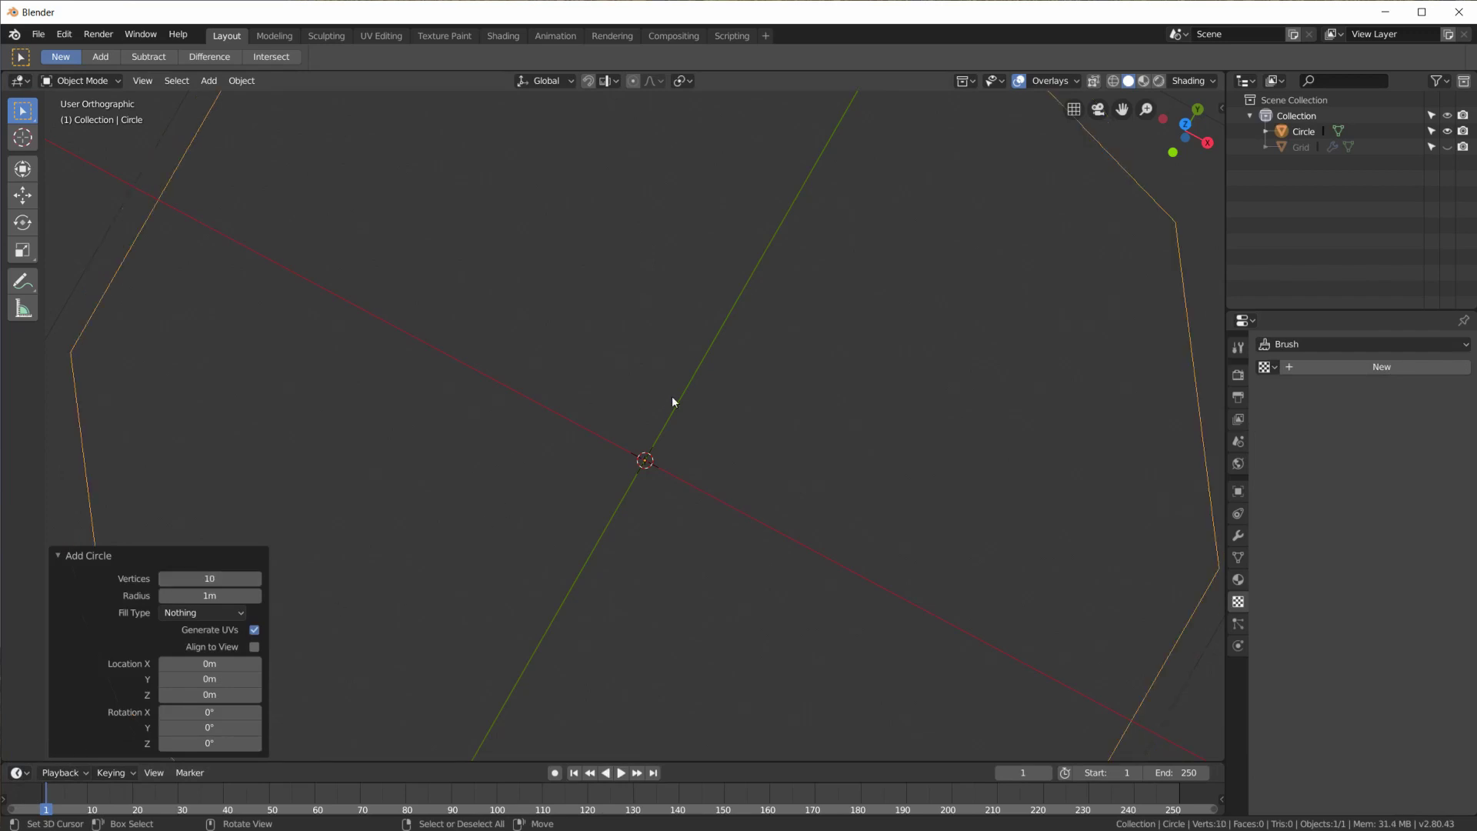
pyautogui.scroll(-5, 675, 381)
pyautogui.scroll(1, 743, 438)
# Fill the decagon with a single face in Edit Mode, then return to Object Mode
pyautogui.press('Tab')
pyautogui.moveTo(755, 454); pyautogui.dragTo(760, 486, button='middle')
pyautogui.press('f')
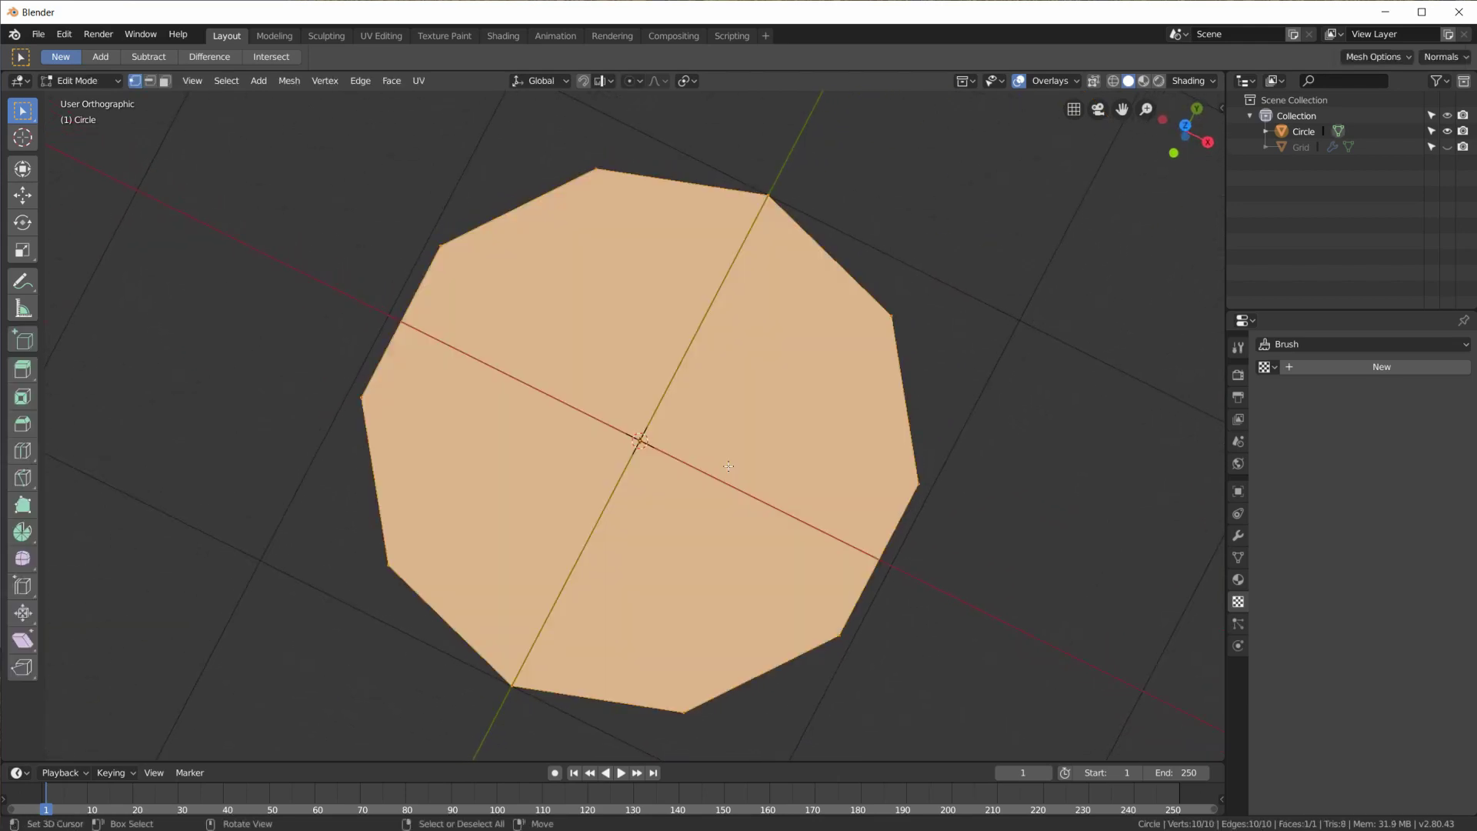
pyautogui.press('Tab')
pyautogui.moveTo(729, 466)
pyautogui.mouseDown(button='middle')
pyautogui.moveTo(794, 497)
pyautogui.moveTo(723, 457)
pyautogui.mouseUp(button='middle')
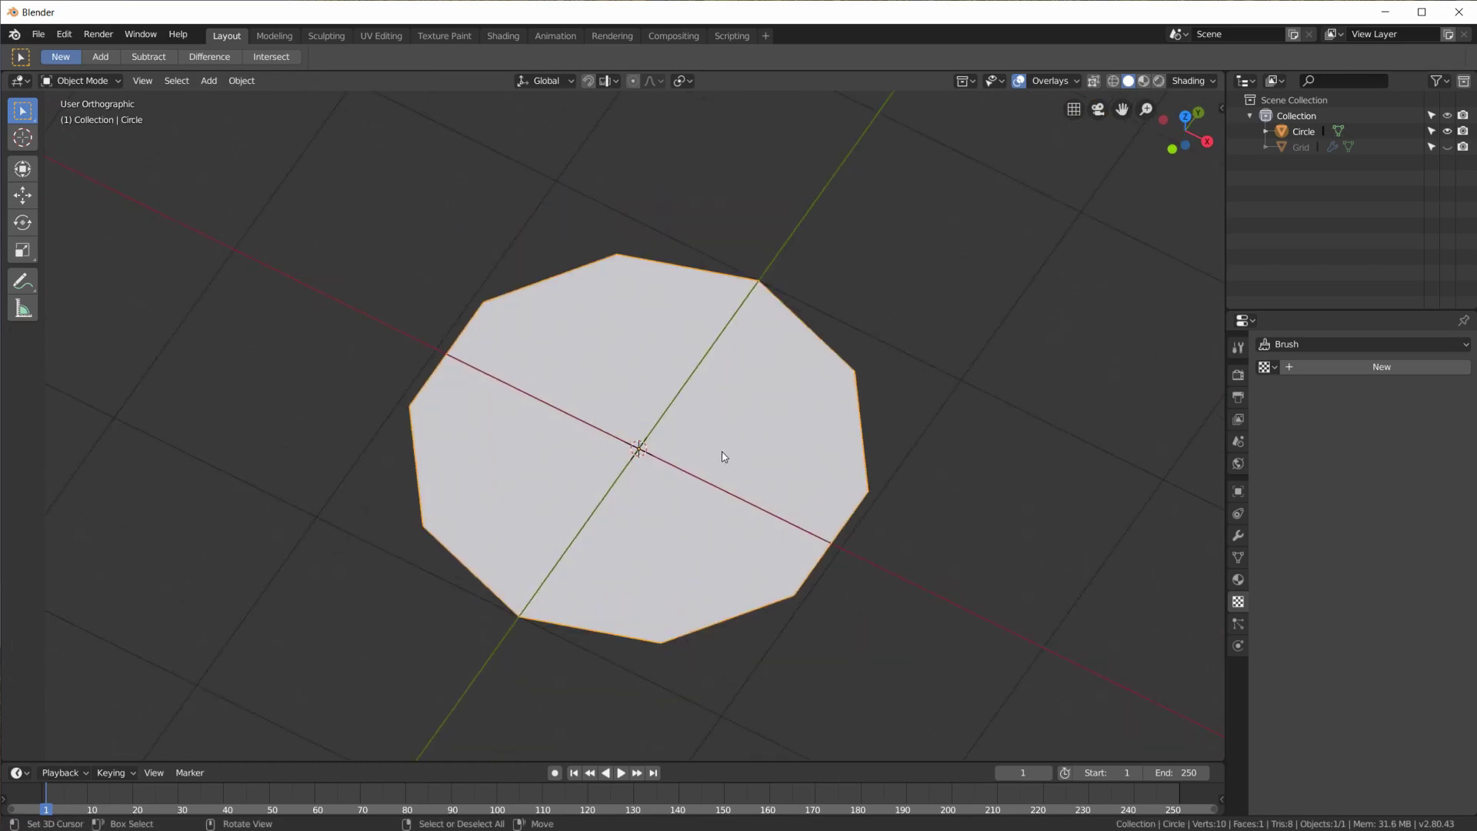
# Give the circle a new black Emission material
pyautogui.click(1237, 580)
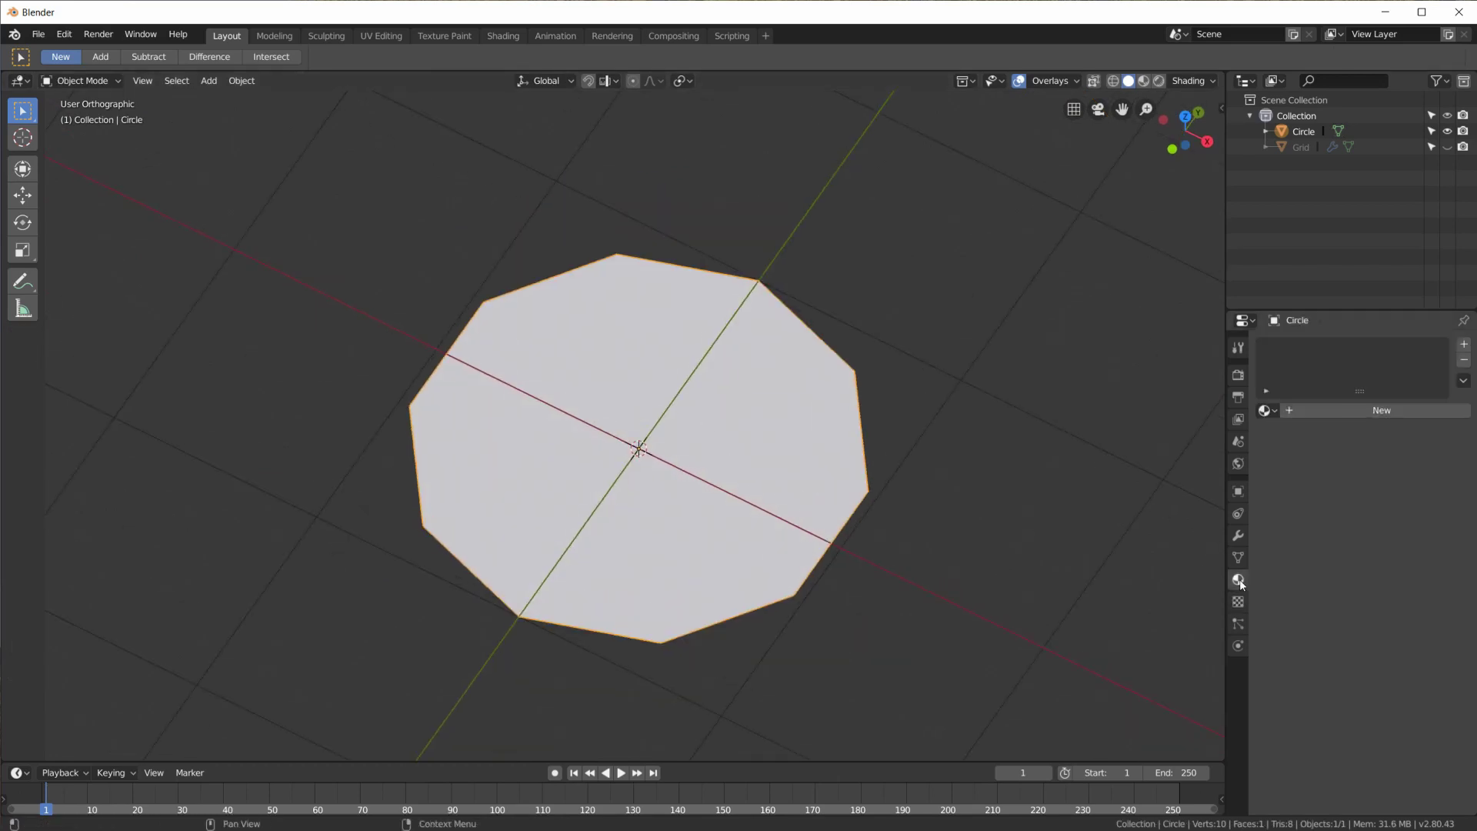
pyautogui.click(1341, 409)
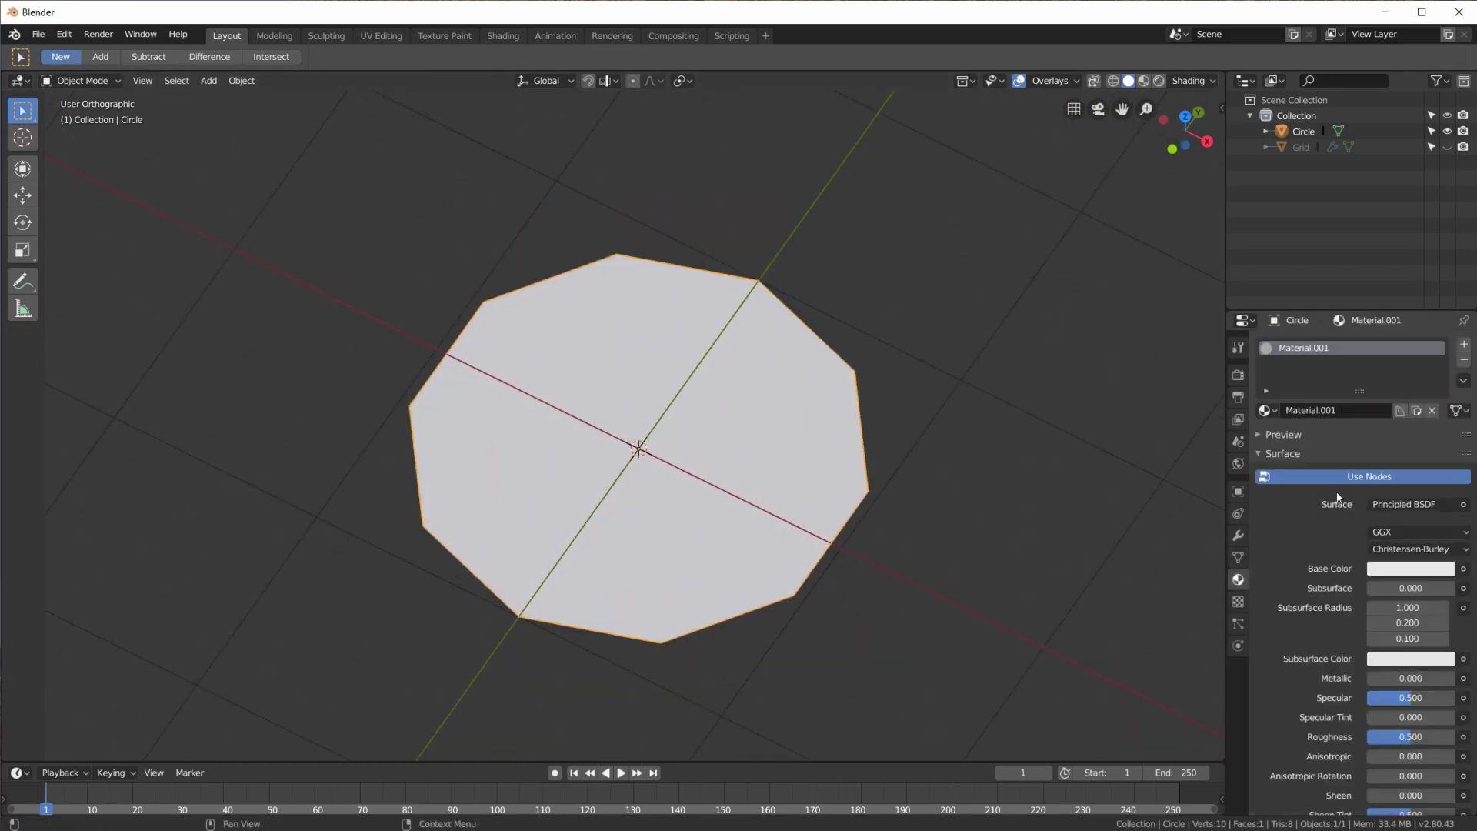
pyautogui.click(1407, 505)
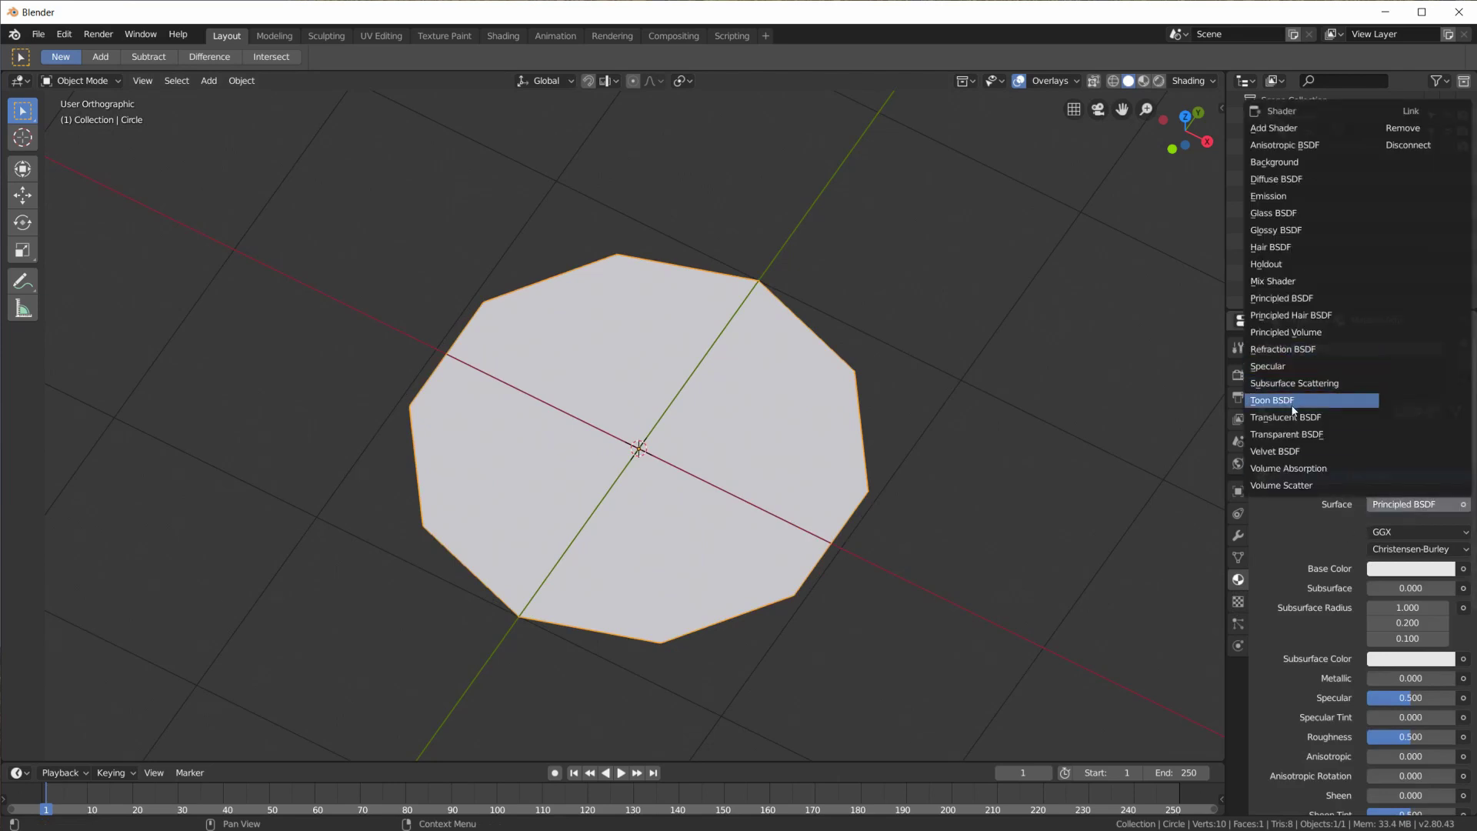
pyautogui.click(1281, 198)
pyautogui.click(1410, 532)
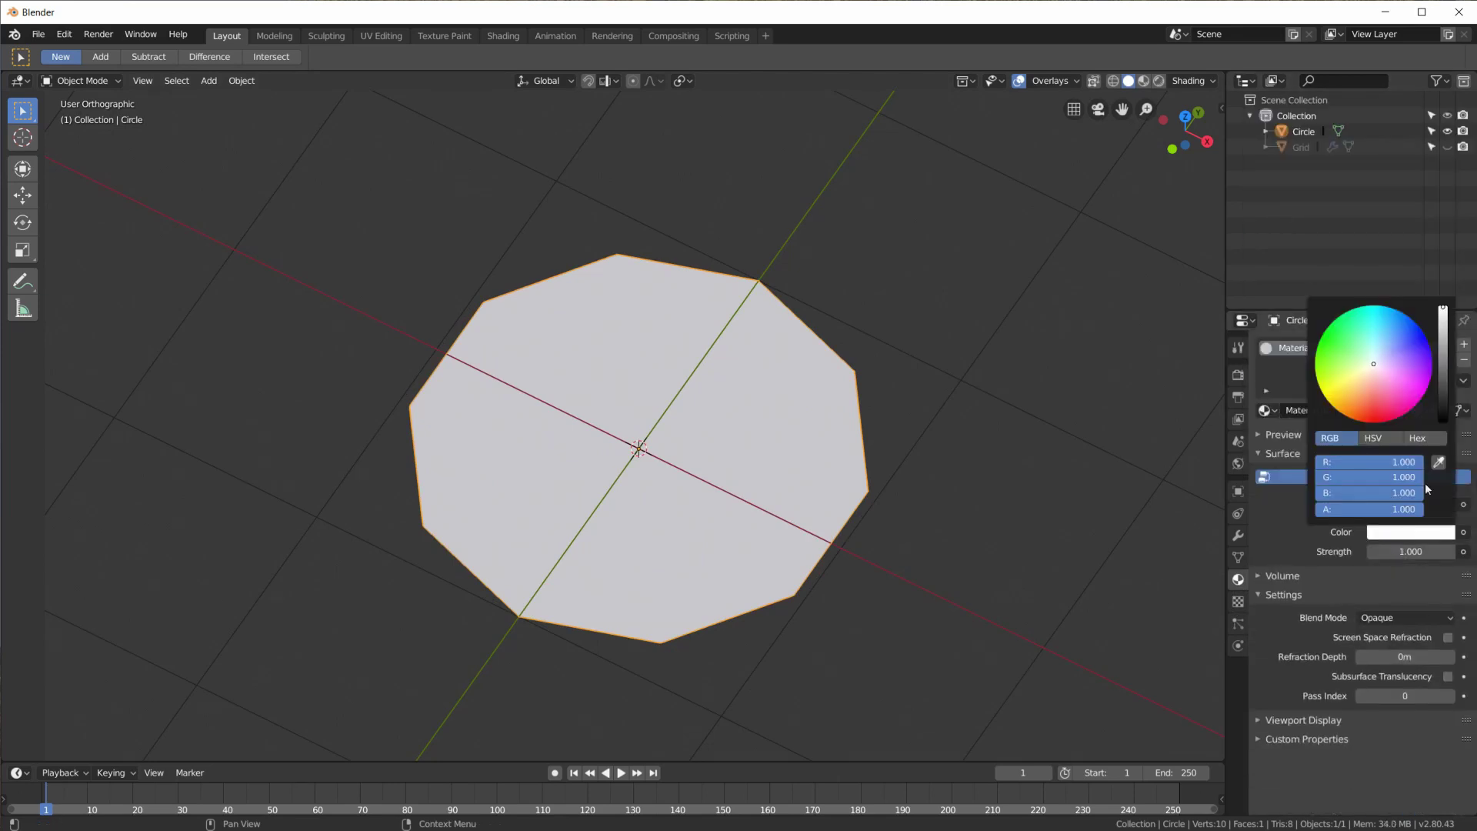
pyautogui.moveTo(1442, 309); pyautogui.dragTo(1443, 421)
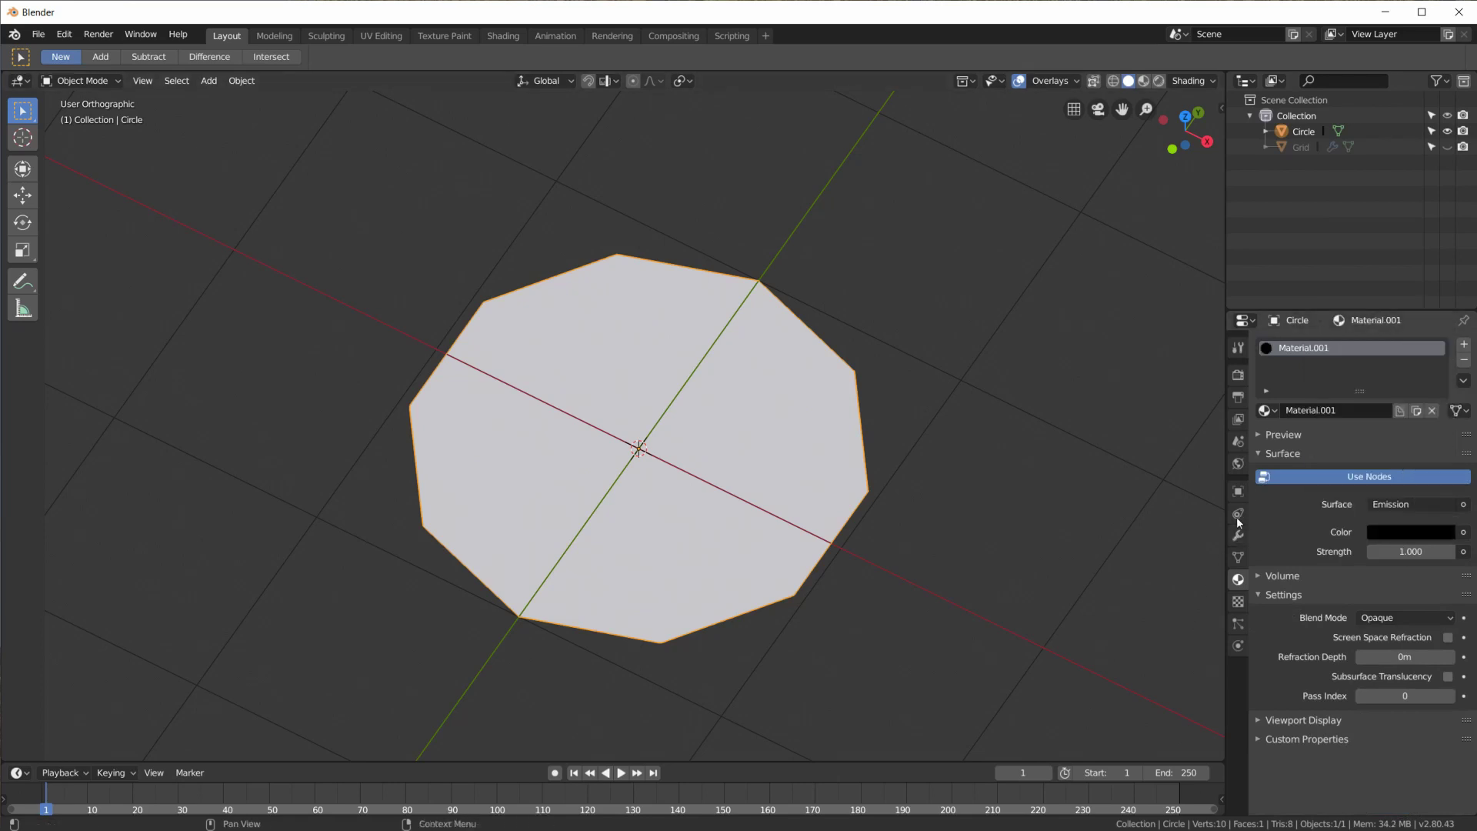
# Set the world background colour to white
pyautogui.click(1237, 463)
pyautogui.click(1403, 449)
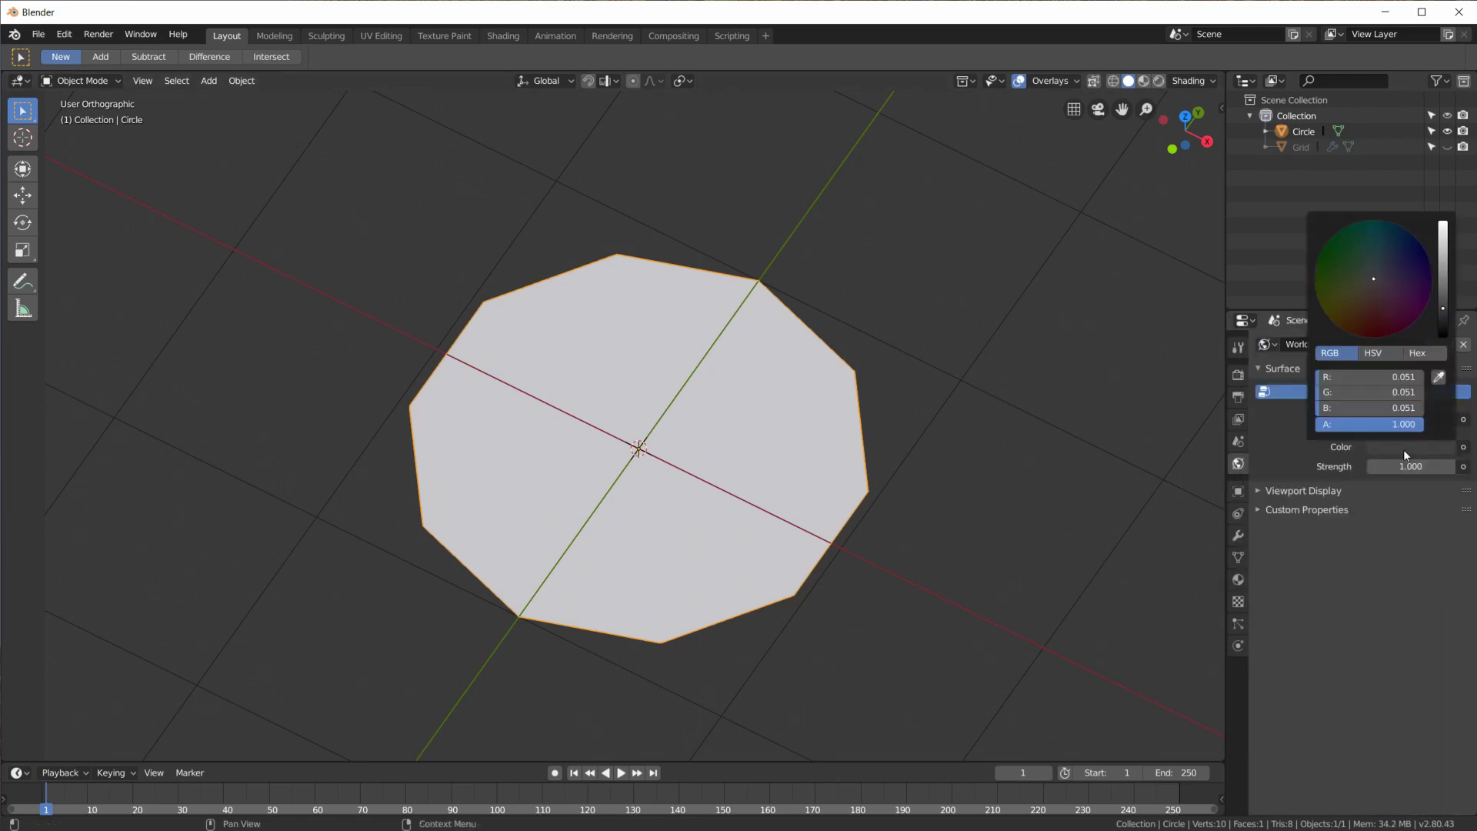
pyautogui.moveTo(1442, 308); pyautogui.dragTo(1442, 221)
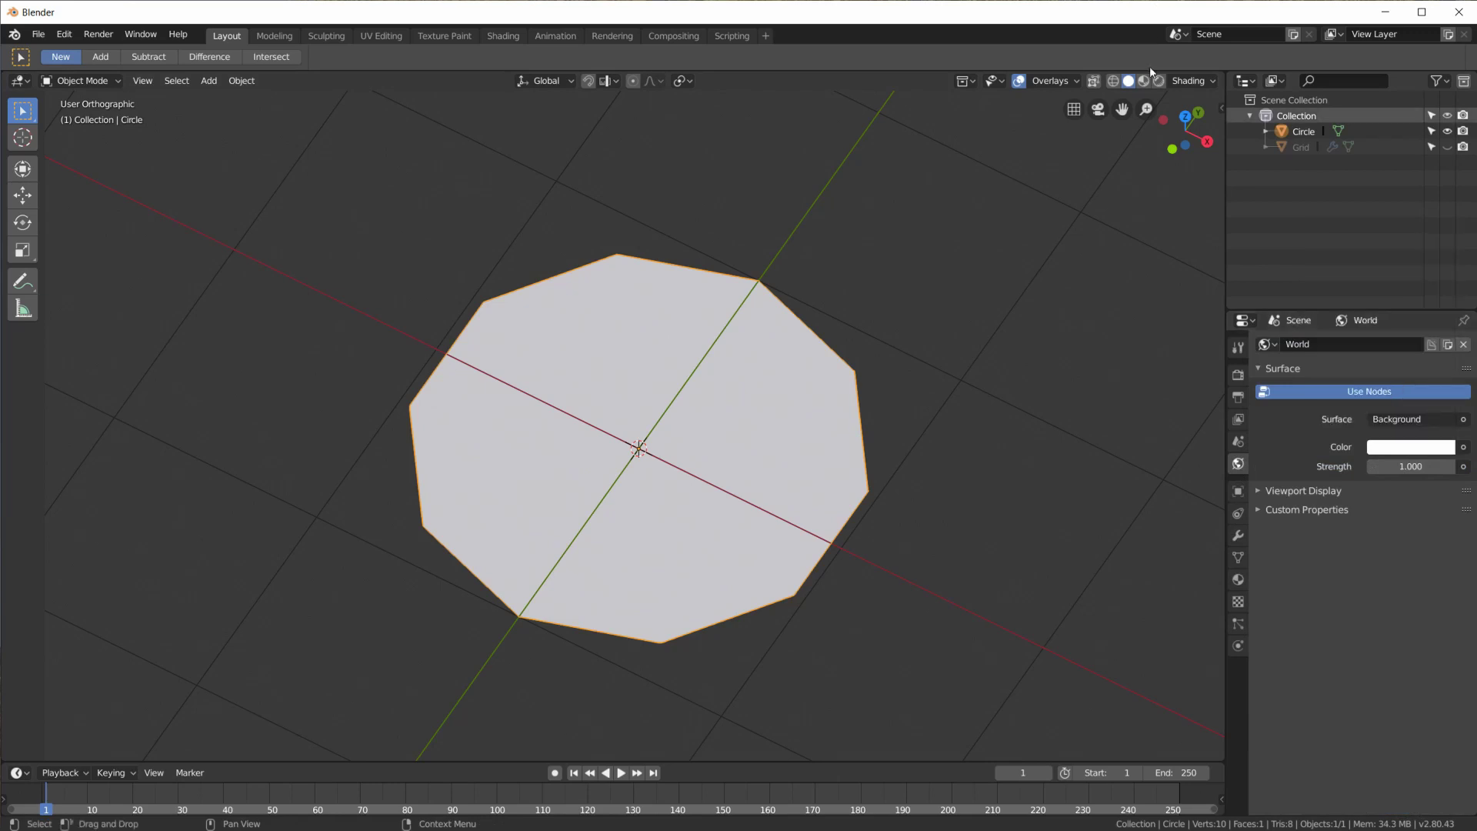
# Split the viewport and make the left view a rendered top-down view without overlays
pyautogui.moveTo(1221, 90); pyautogui.dragTo(462, 94)
pyautogui.scroll(-8, 371, 80)
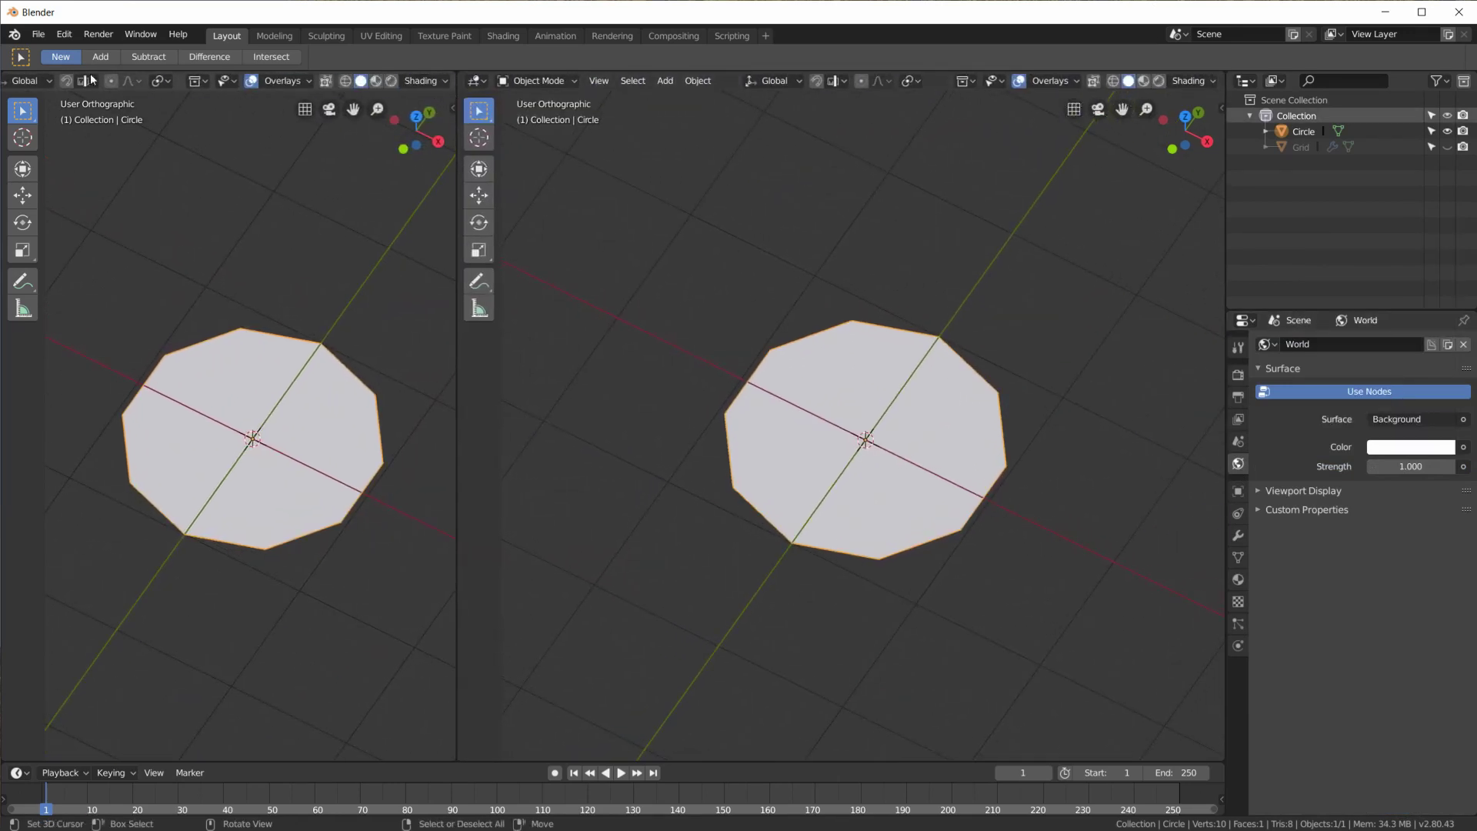
pyautogui.click(391, 80)
pyautogui.click(251, 80)
pyautogui.moveTo(315, 403); pyautogui.dragTo(326, 436, button='middle')
pyautogui.press('KP_7')
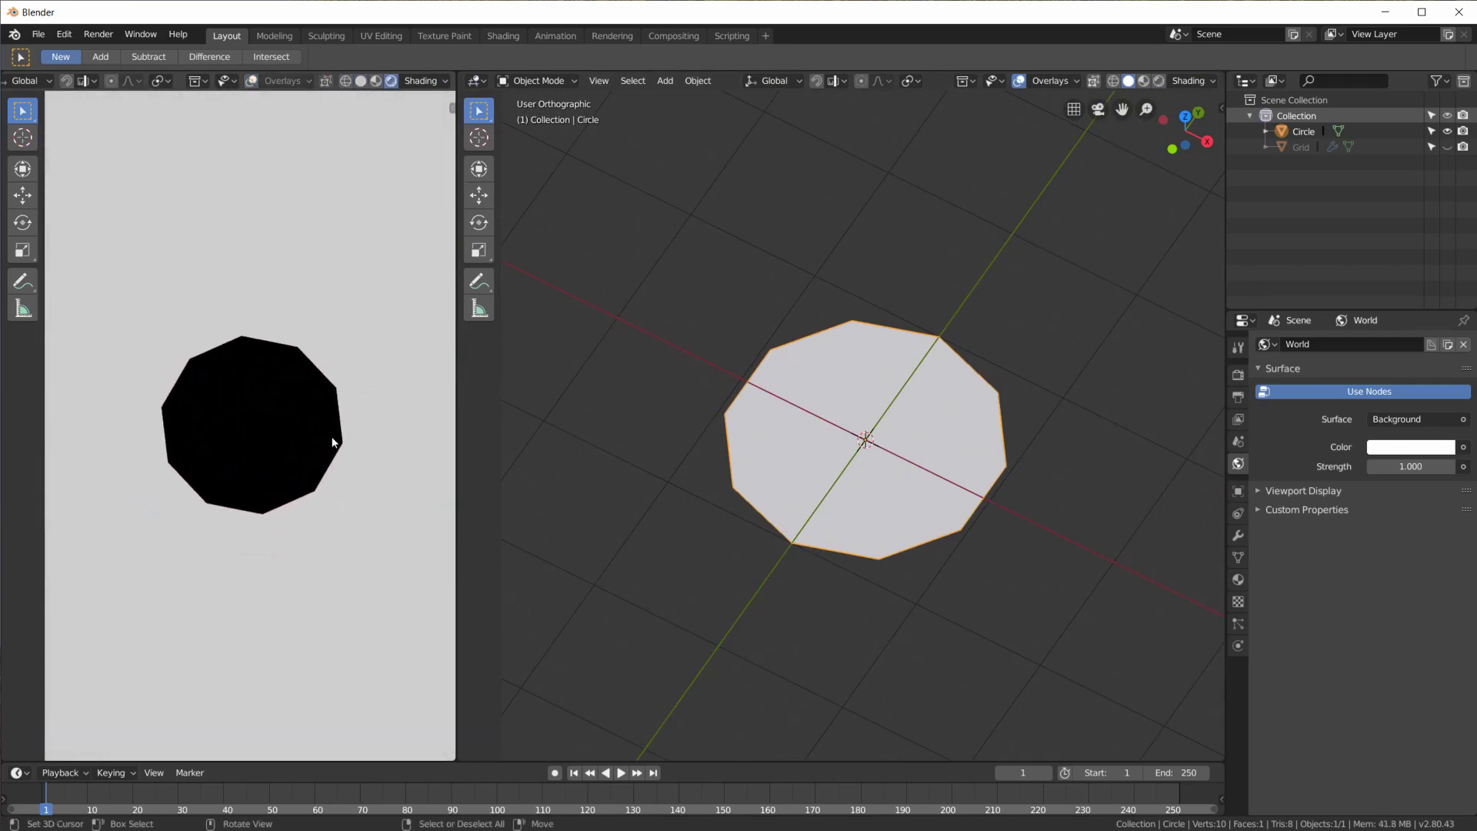
pyautogui.scroll(-7, 312, 444)
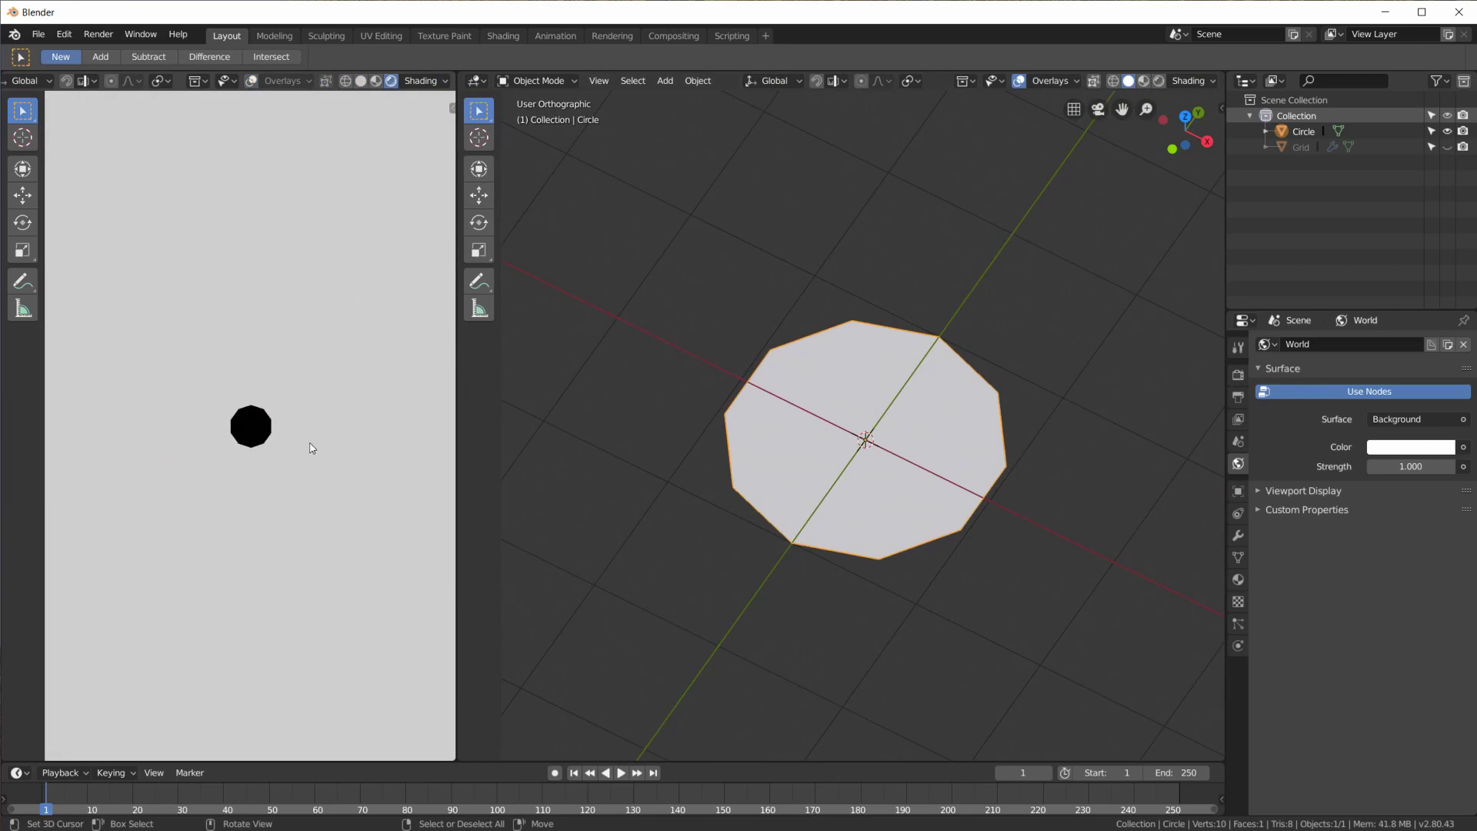
pyautogui.scroll(7, 307, 455)
pyautogui.scroll(-7, 300, 460)
pyautogui.scroll(-4, 997, 498)
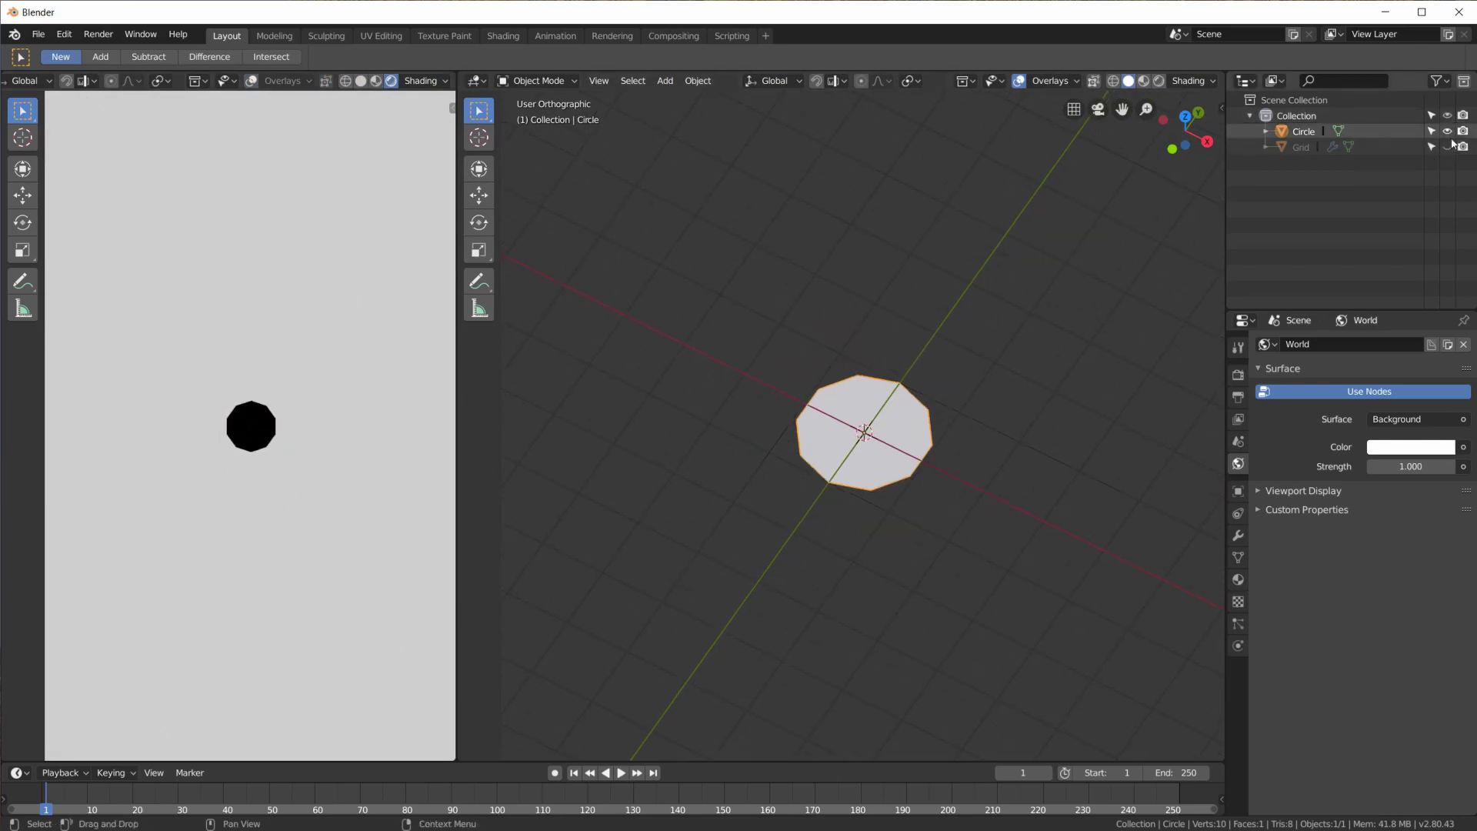
# Hide the Circle and turn the enlarged timeline into an Animation Nodes editor
pyautogui.click(1448, 132)
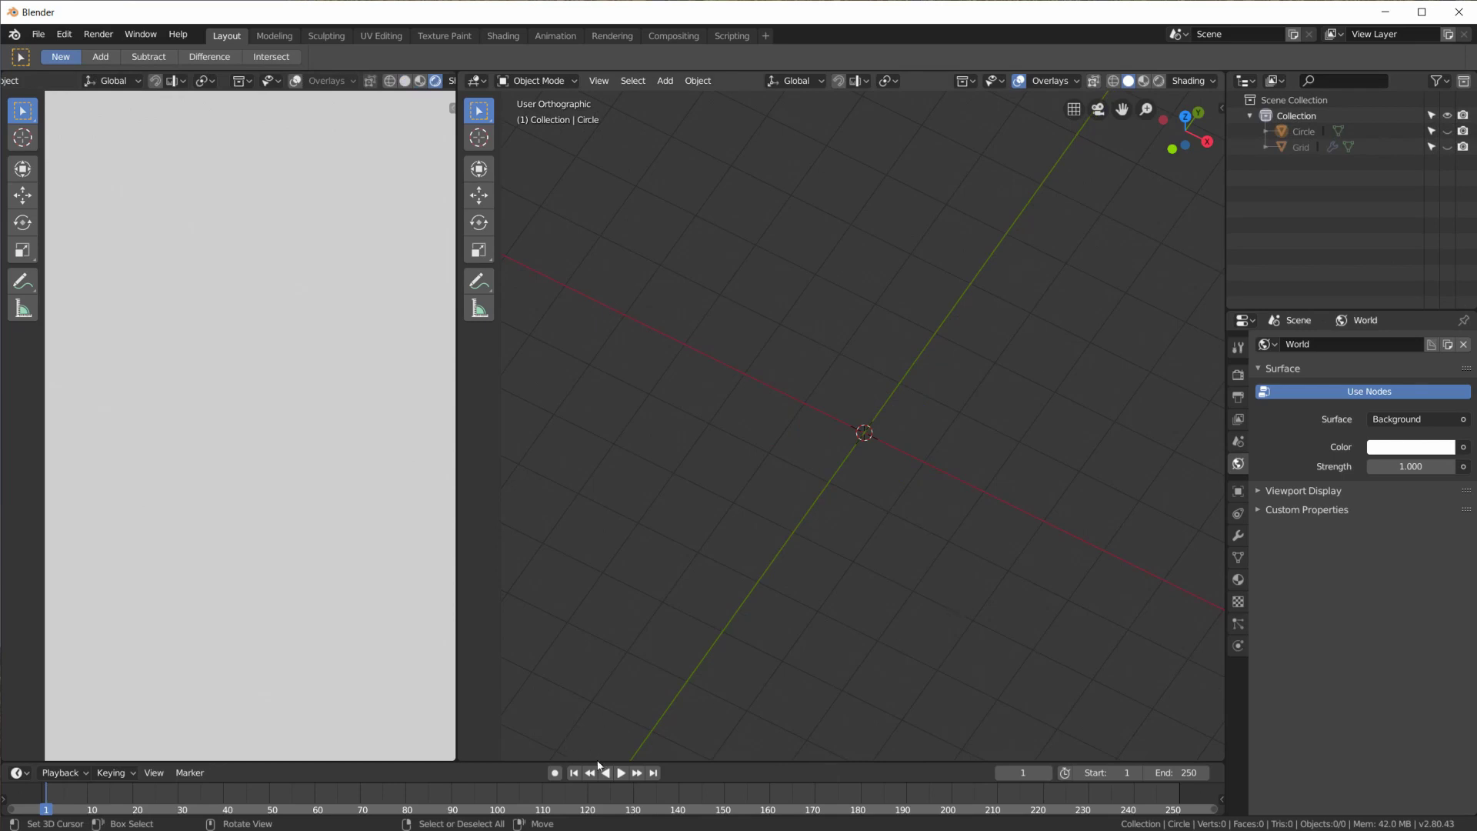
pyautogui.moveTo(599, 762); pyautogui.dragTo(629, 403)
pyautogui.click(18, 412)
pyautogui.click(77, 341)
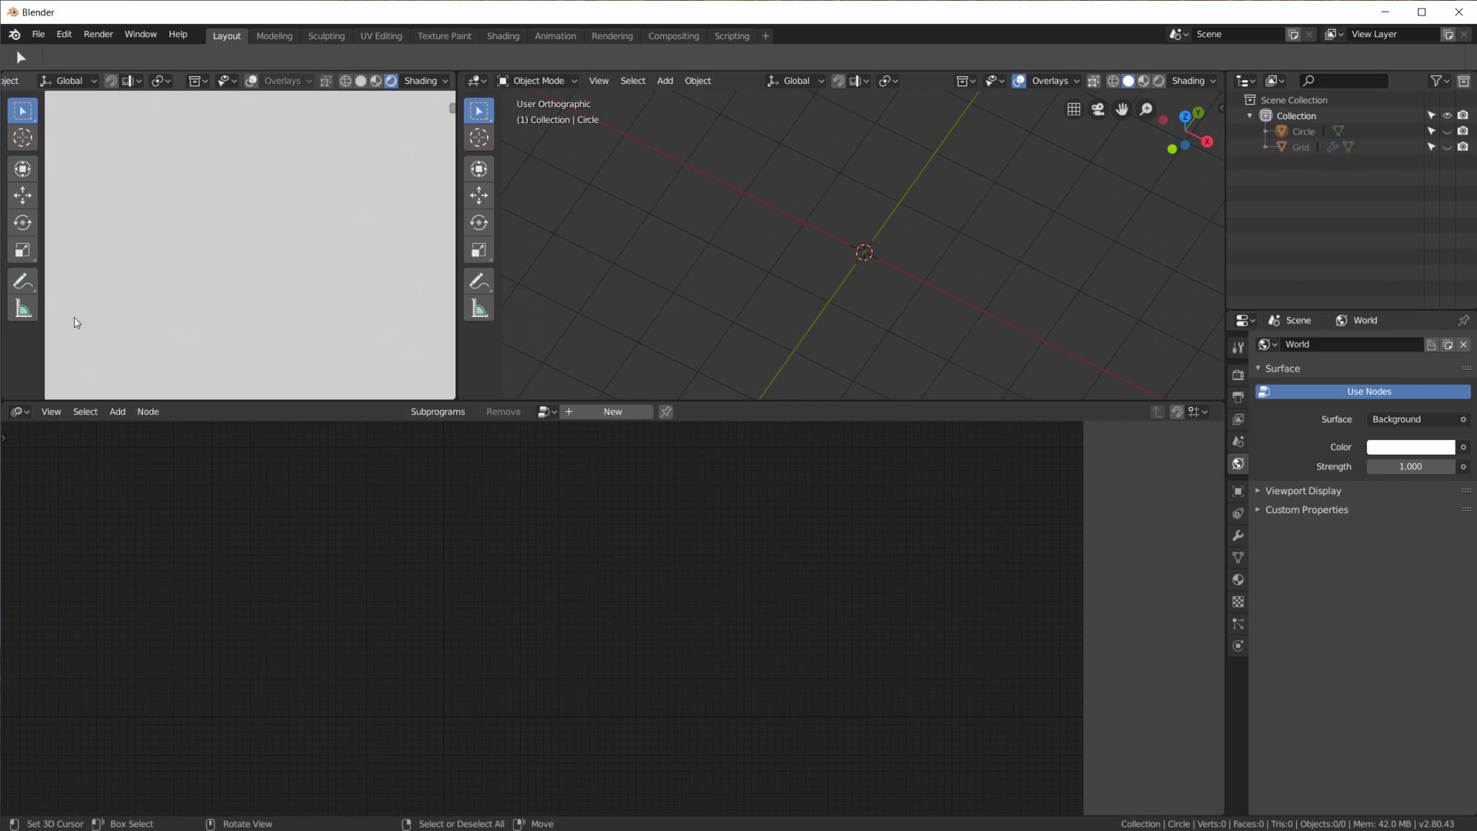
# Create a new node tree, close the tool shelf and side panel, and heighten the editor
pyautogui.press('t')
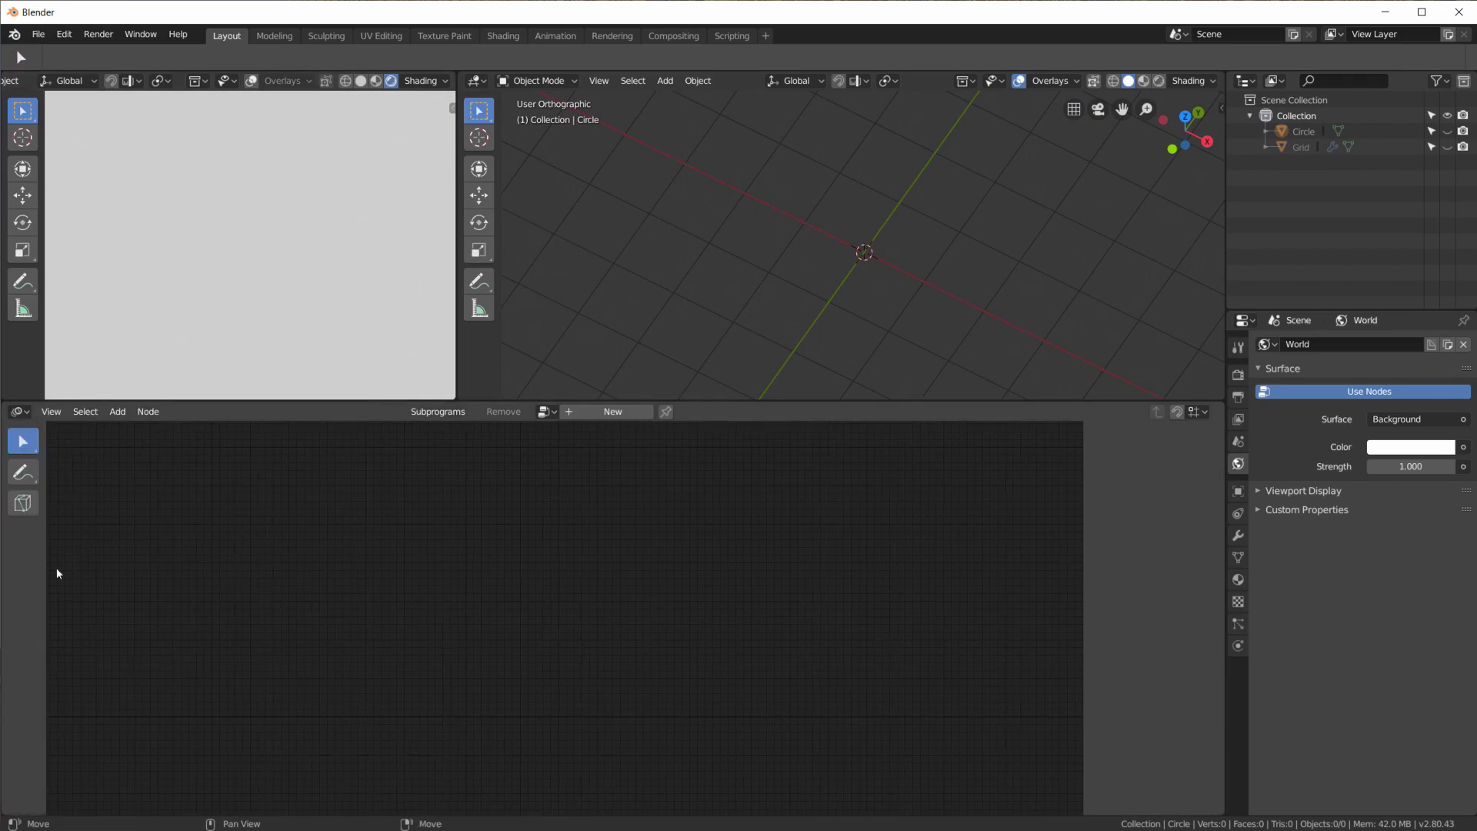
pyautogui.moveTo(46, 572); pyautogui.dragTo(131, 573)
pyautogui.click(612, 411)
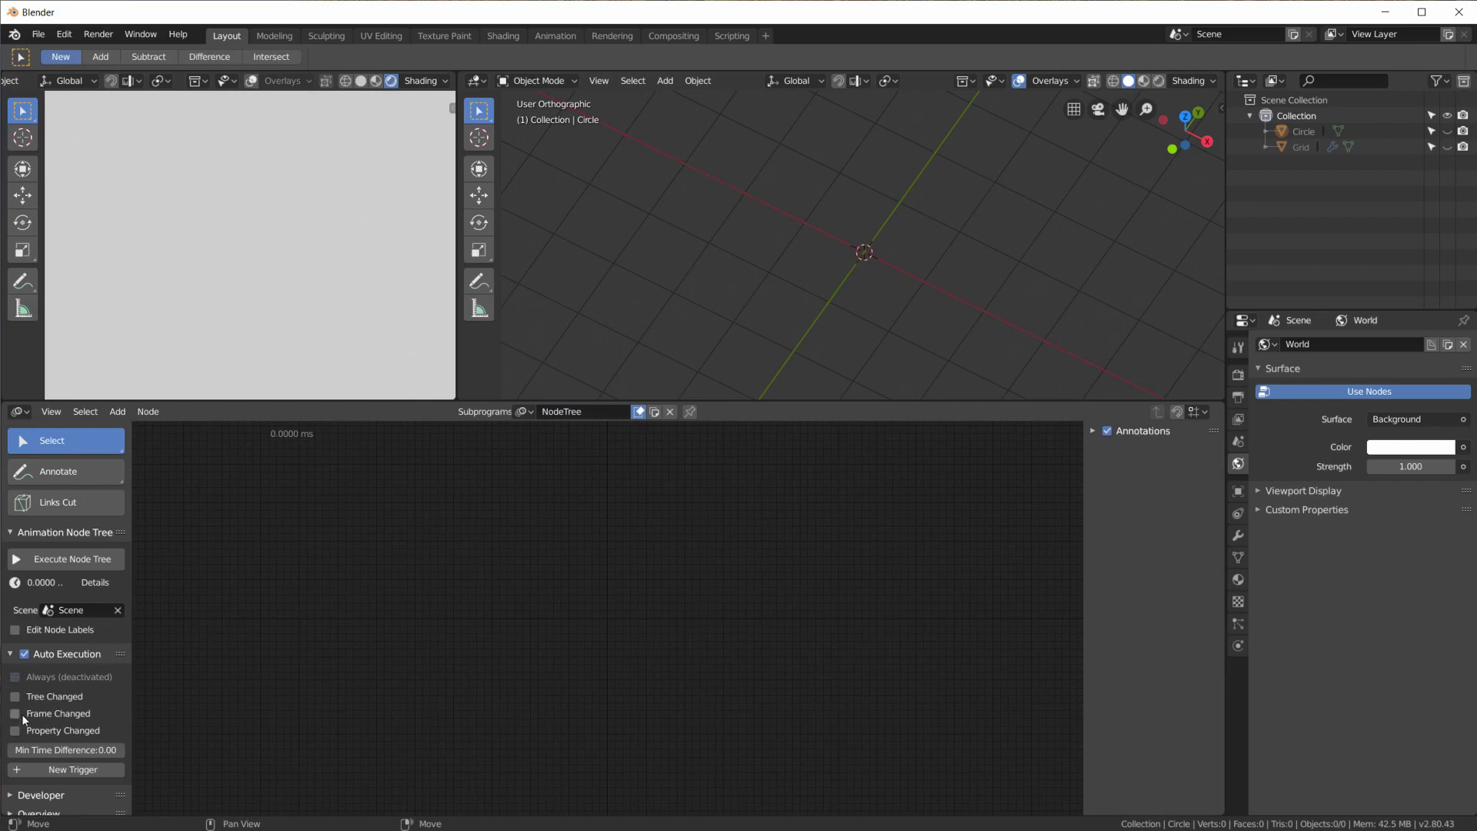
pyautogui.press('t')
pyautogui.press('n')
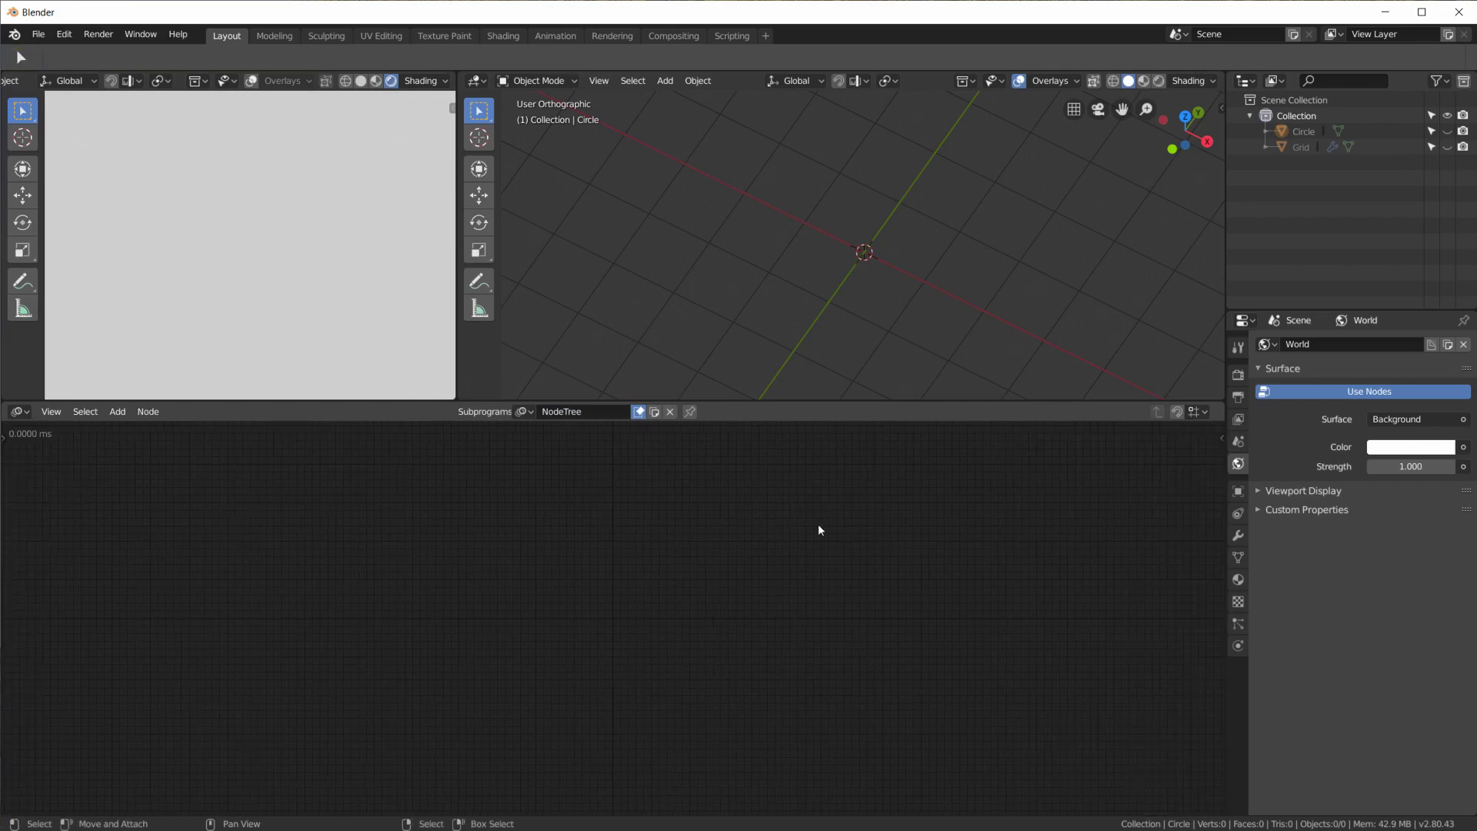
pyautogui.moveTo(706, 402); pyautogui.dragTo(719, 363)
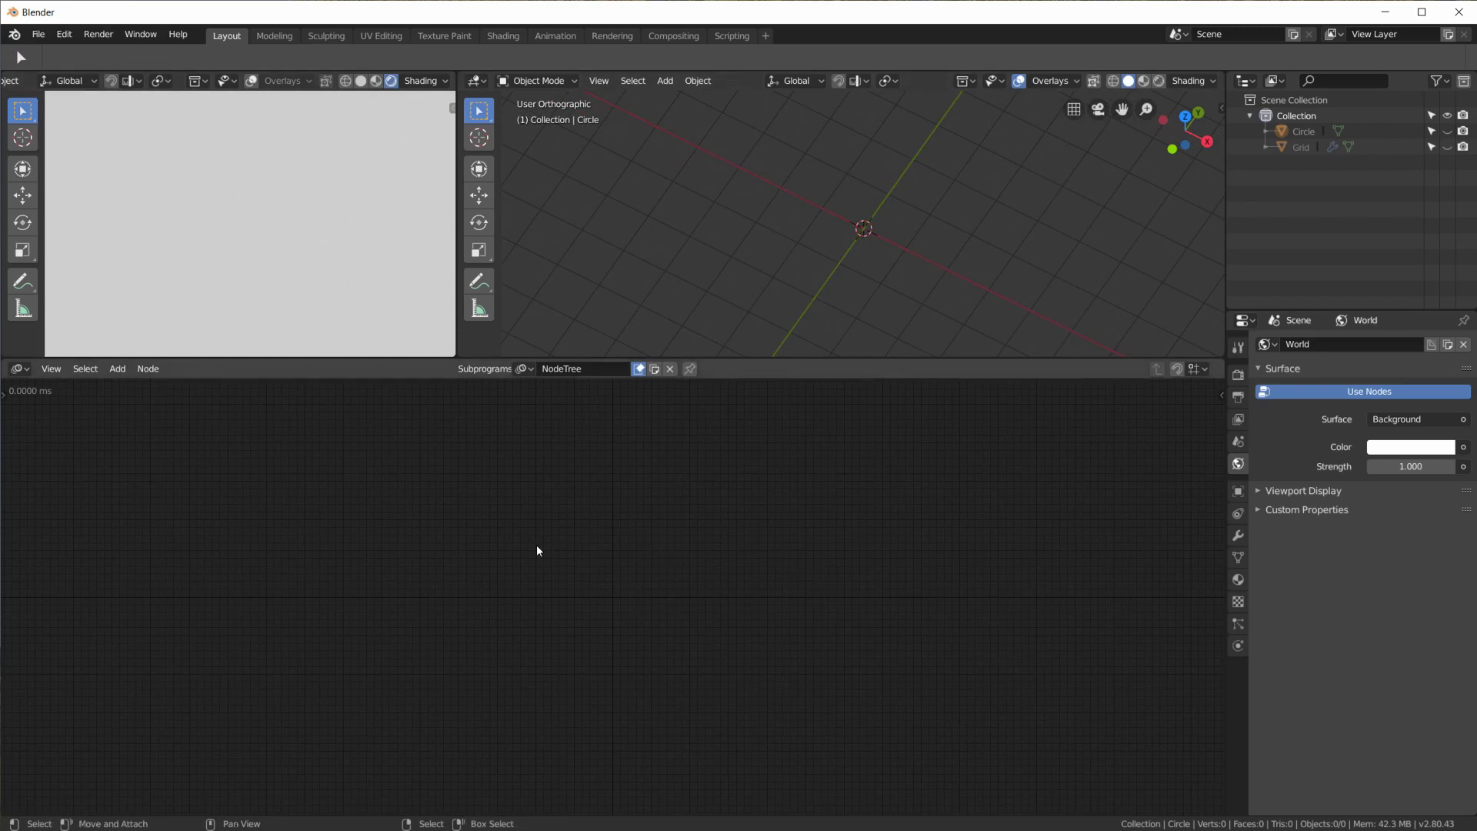
# Add a Mesh Object Input node that reads the Grid object, including its Displace modifier
pyautogui.hotkey('shift', 'a')
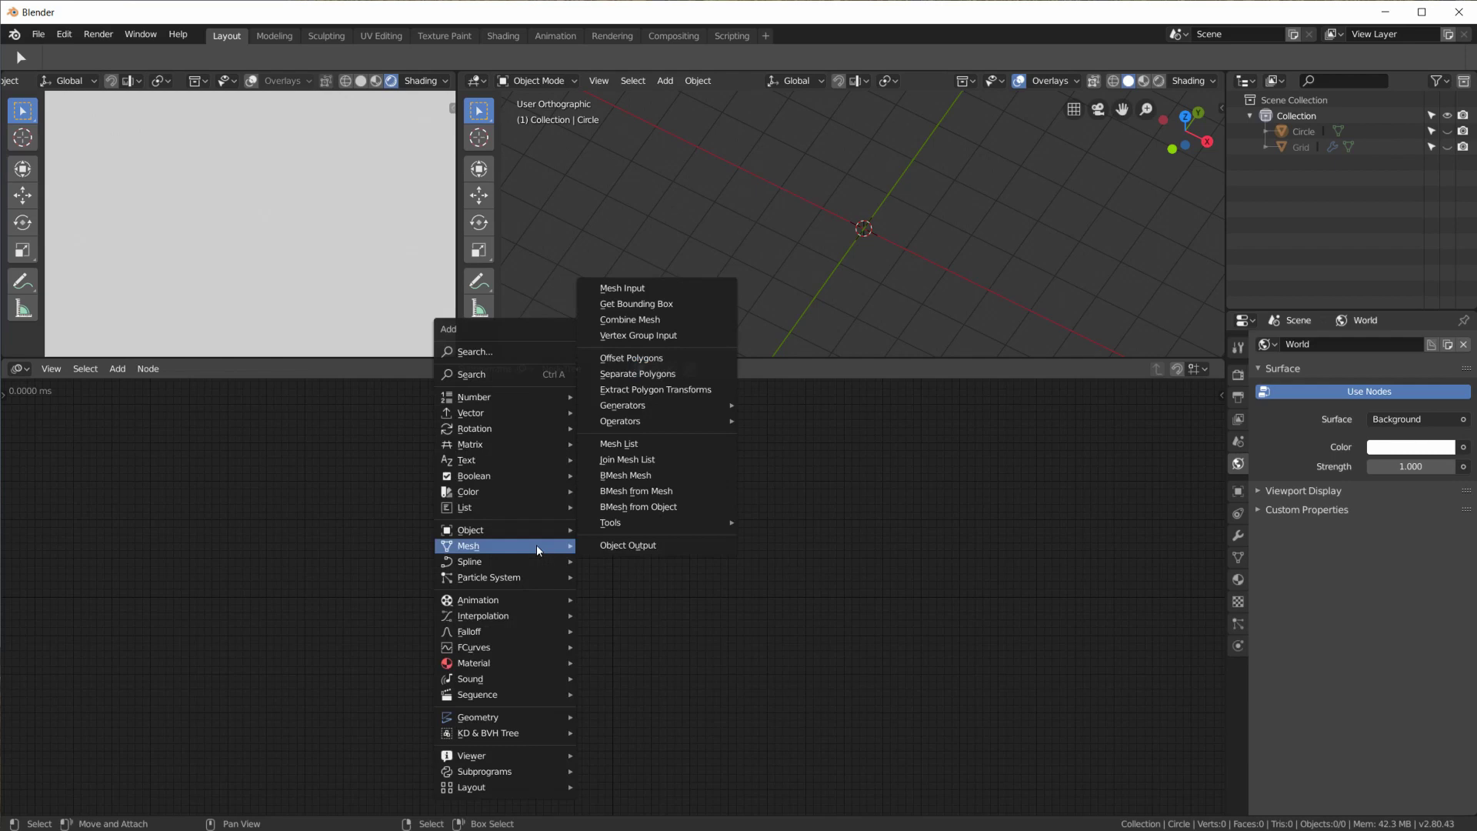
pyautogui.click(662, 290)
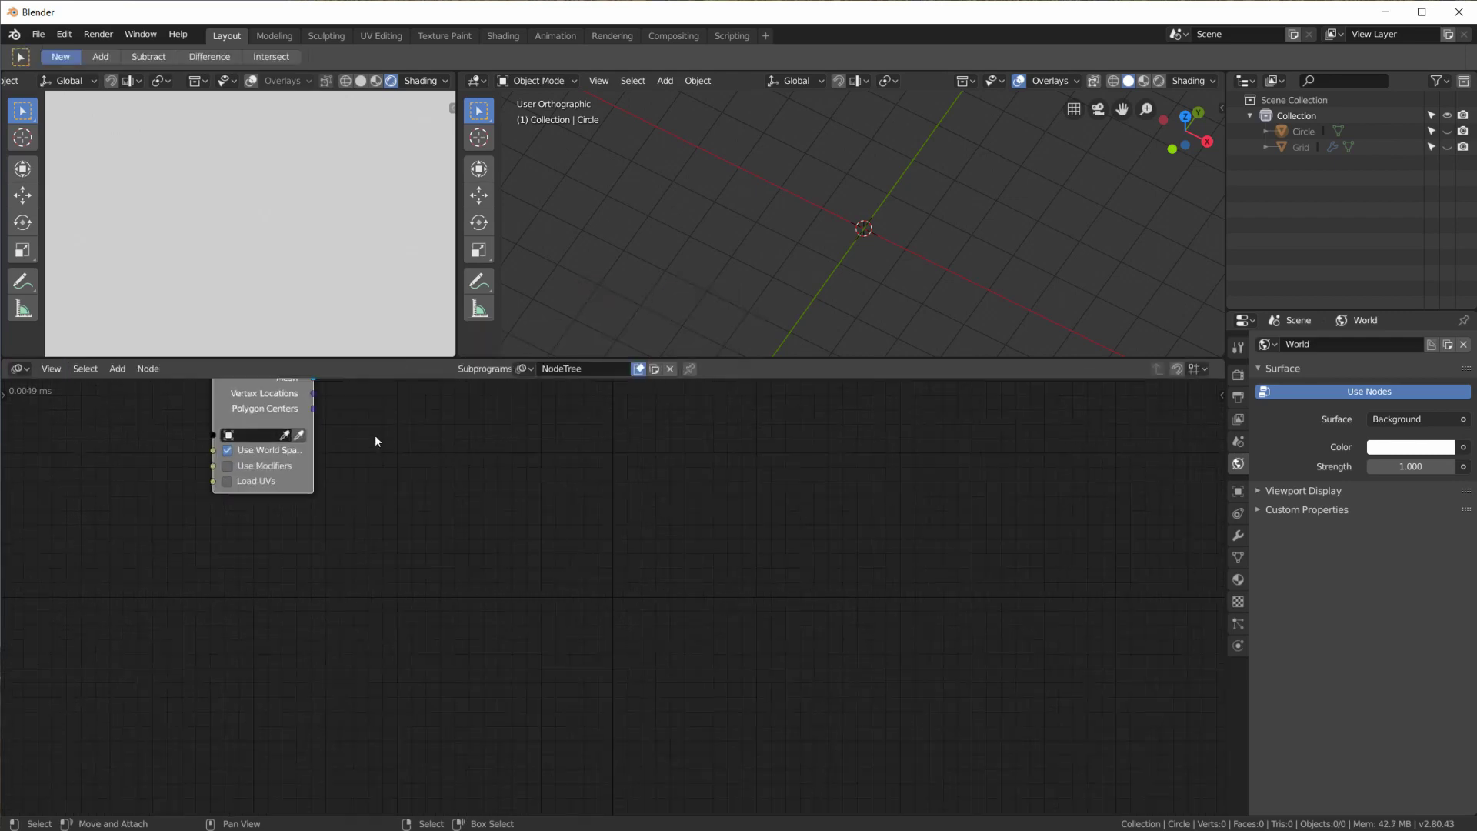
pyautogui.click(393, 575)
pyautogui.scroll(1, 196, 567)
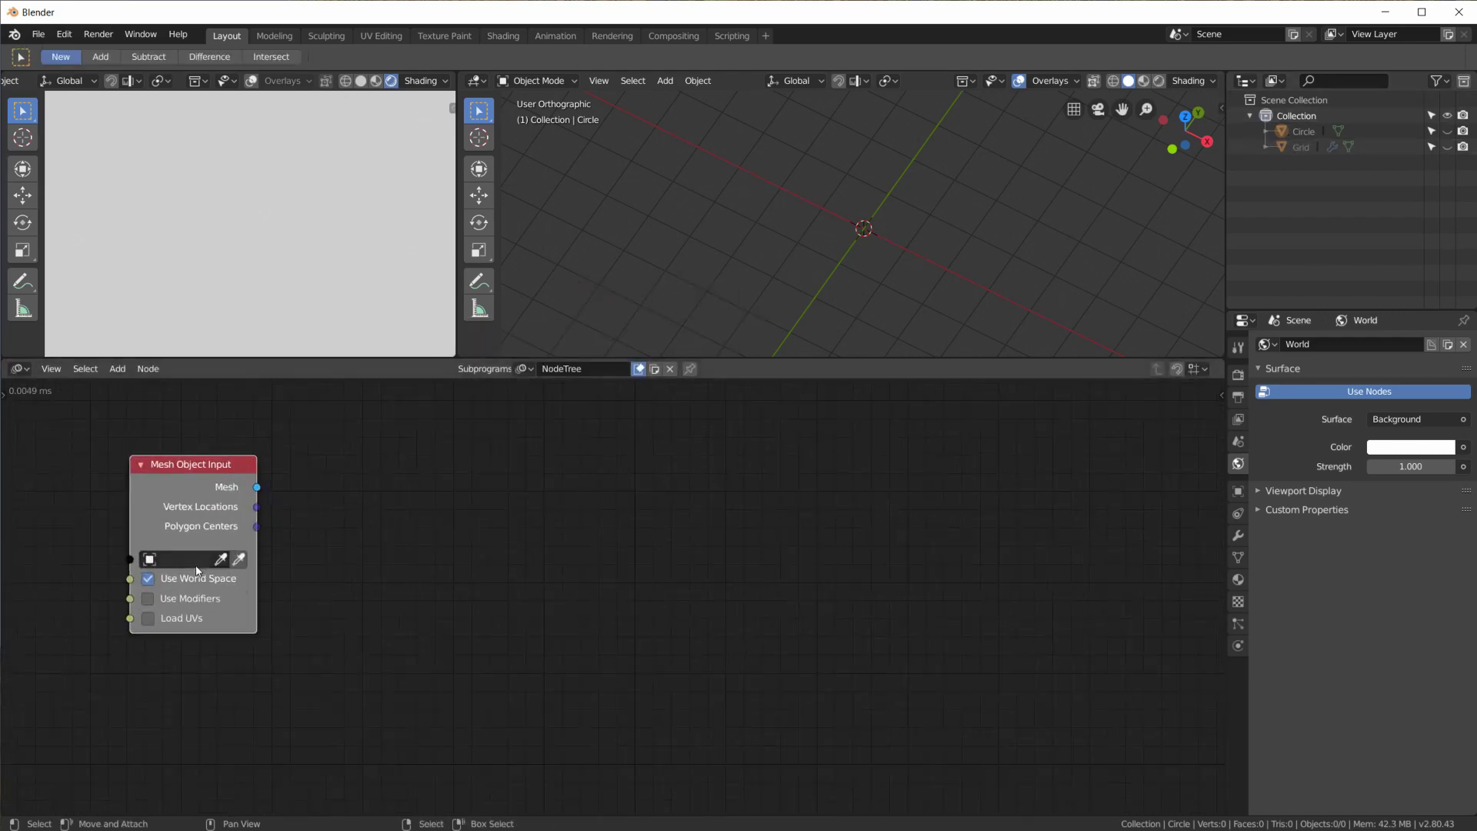
pyautogui.click(197, 567)
pyautogui.click(277, 603)
pyautogui.click(1300, 147)
pyautogui.click(1237, 535)
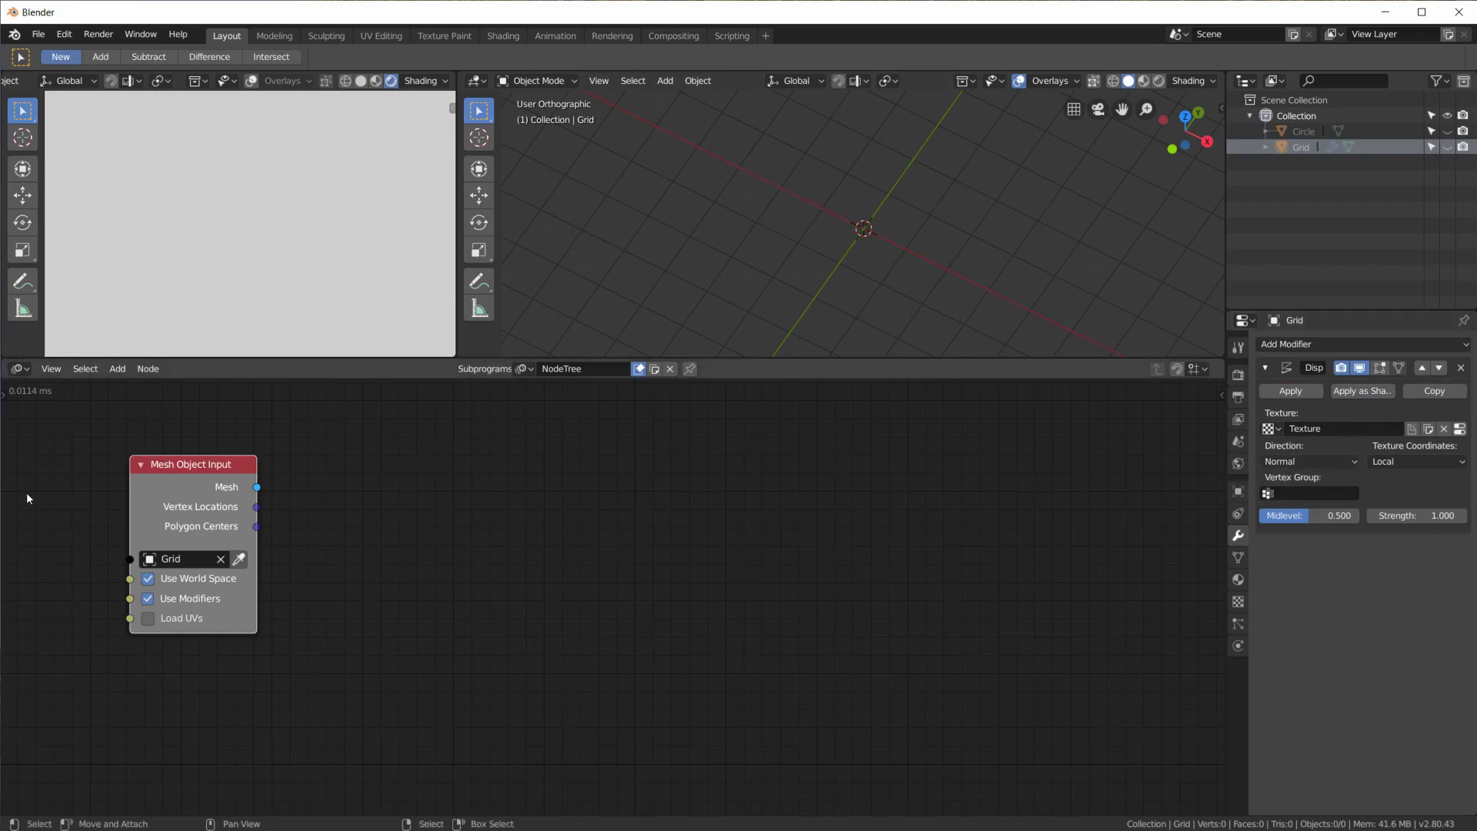
# Add a Mesh Info node beside the input and feed the Grid's mesh into it
pyautogui.moveTo(181, 464); pyautogui.dragTo(135, 456)
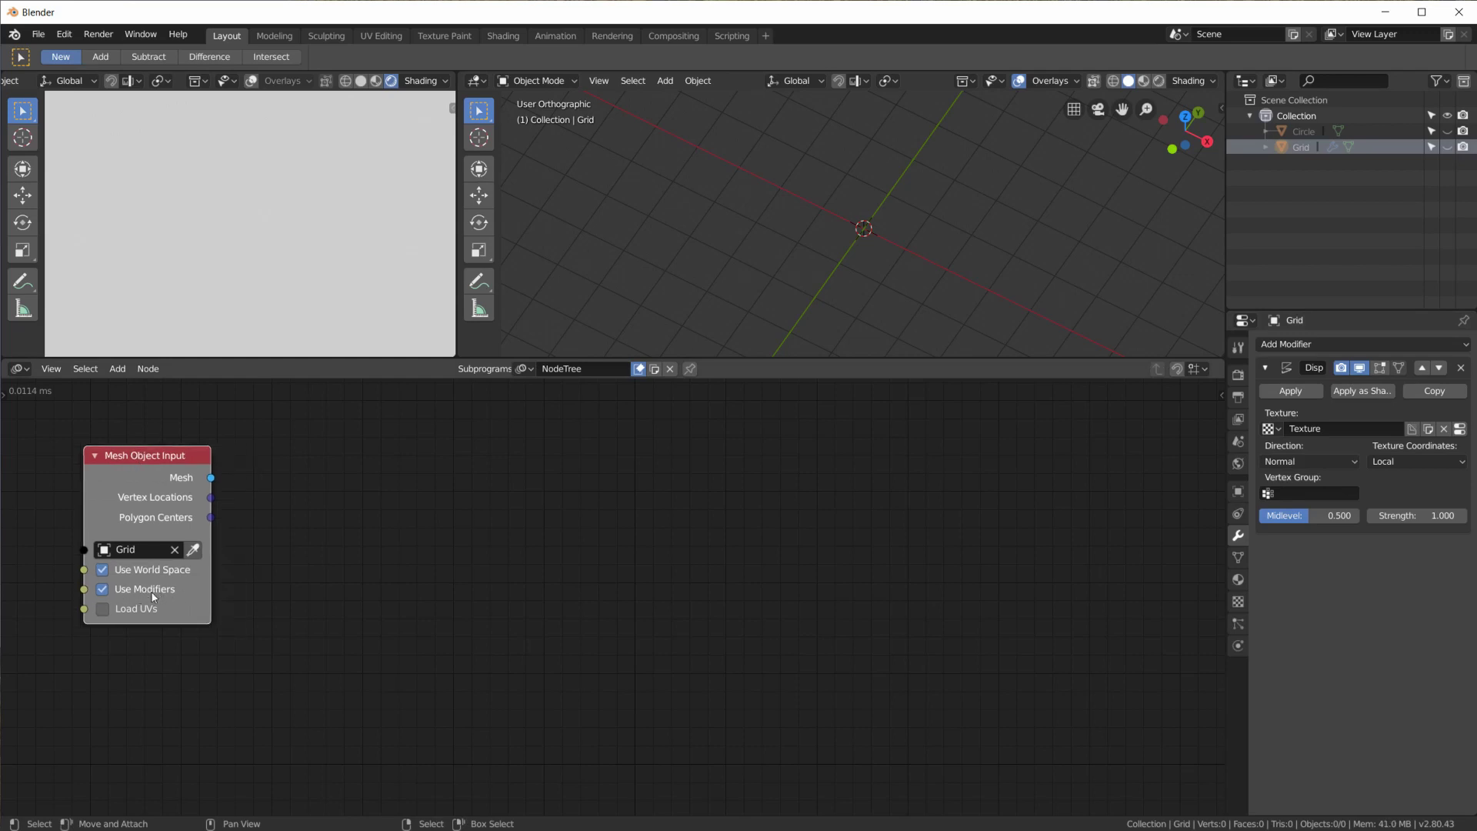
pyautogui.hotkey('ctrl', 'a')
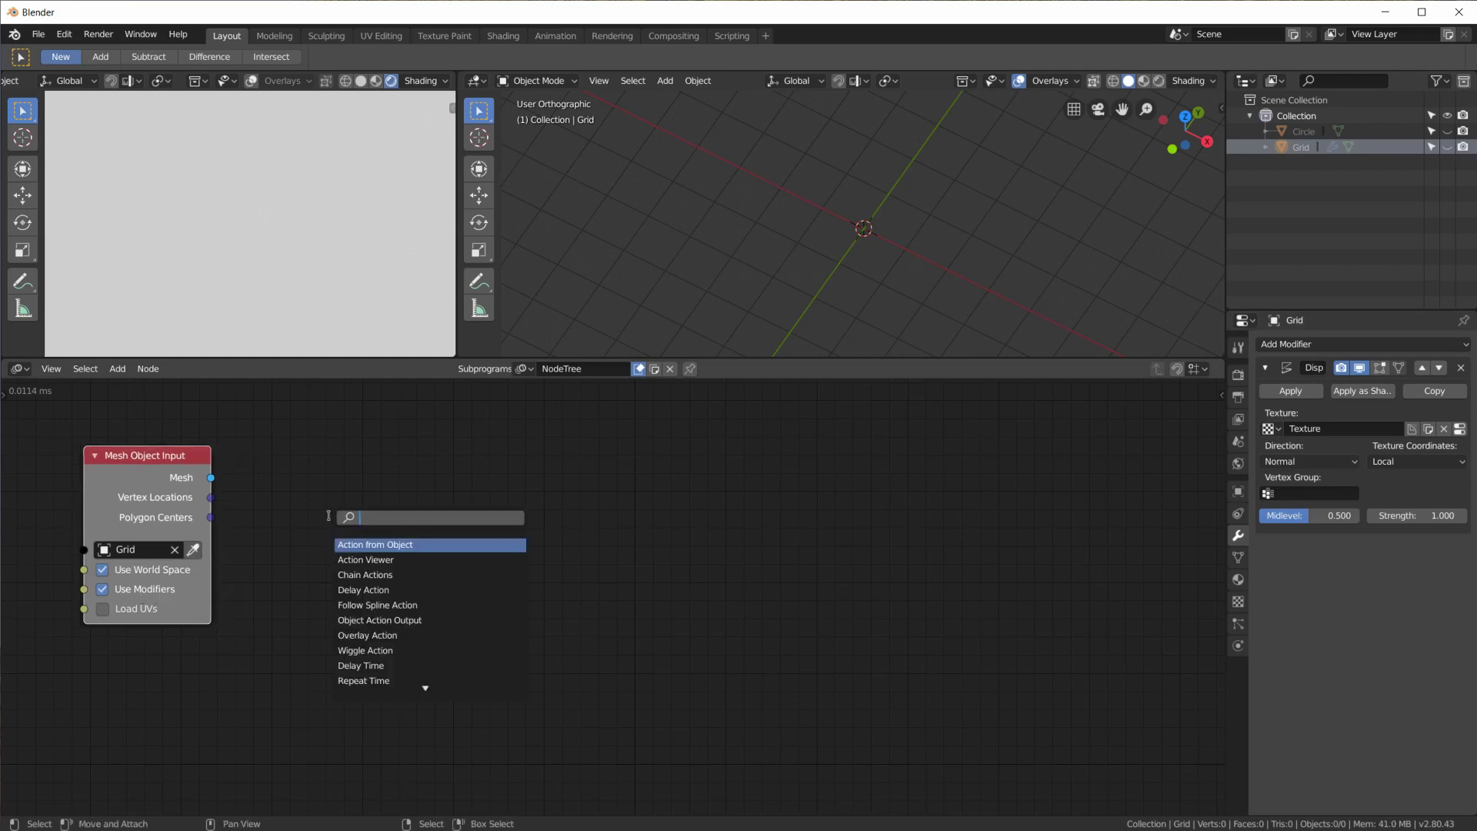
pyautogui.write('mesh inf')
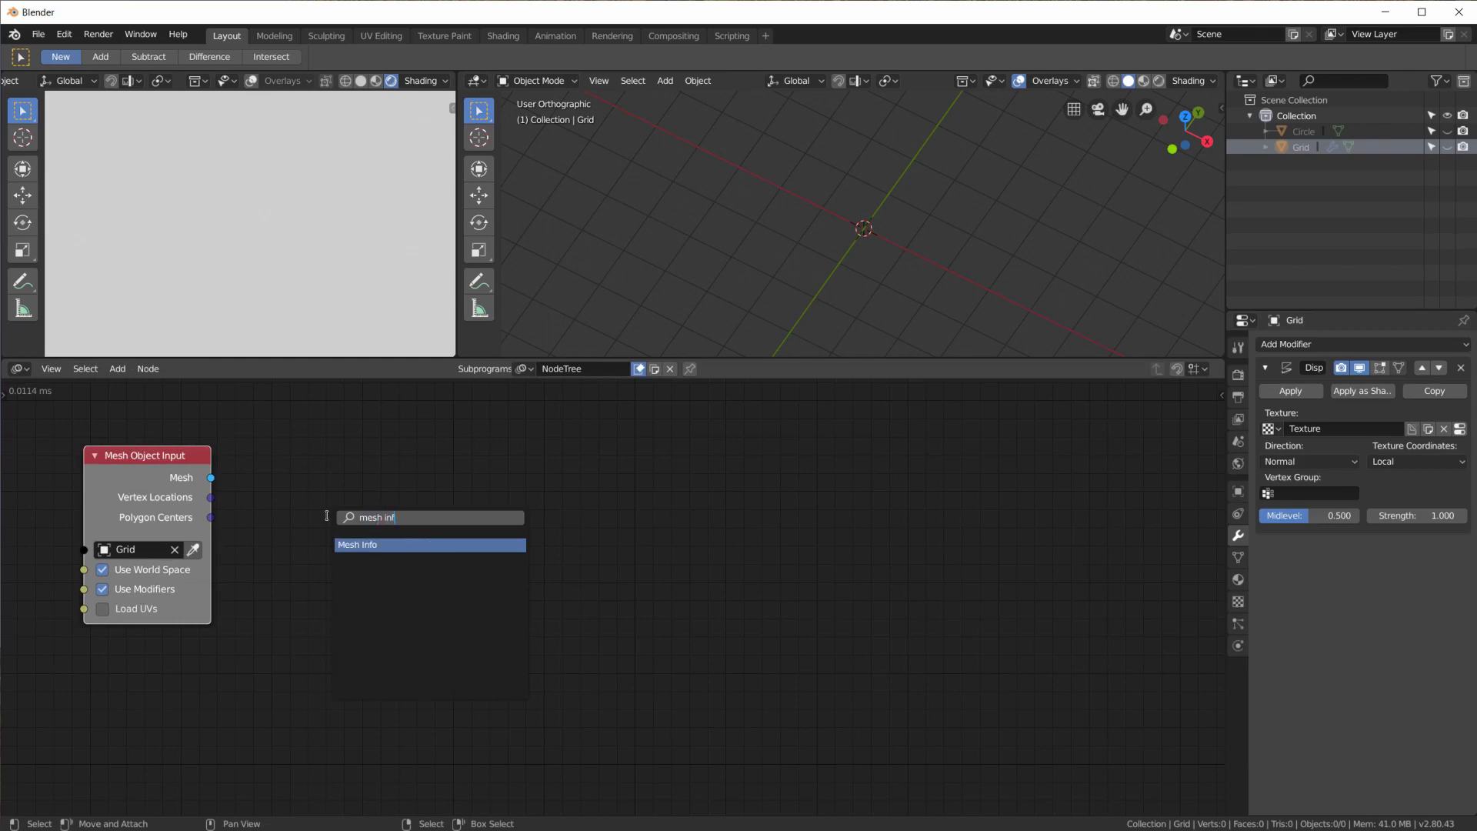
pyautogui.click(423, 545)
pyautogui.click(331, 446)
pyautogui.moveTo(210, 478); pyautogui.dragTo(282, 607)
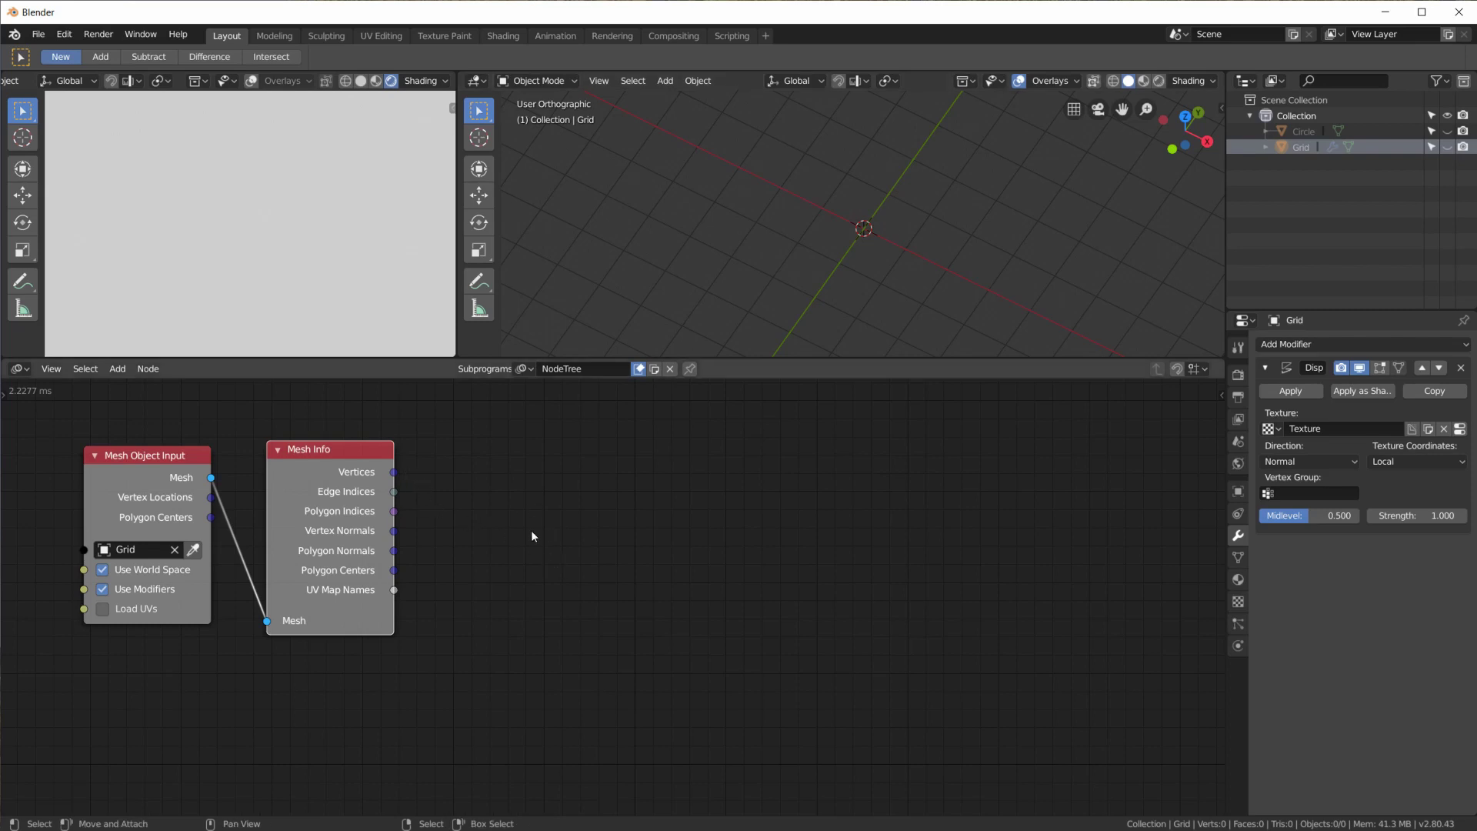
# Add an Object Instancer that uses the circle object, and rename the circle to Dot
pyautogui.hotkey('shift', 'a')
pyautogui.moveTo(500, 523)
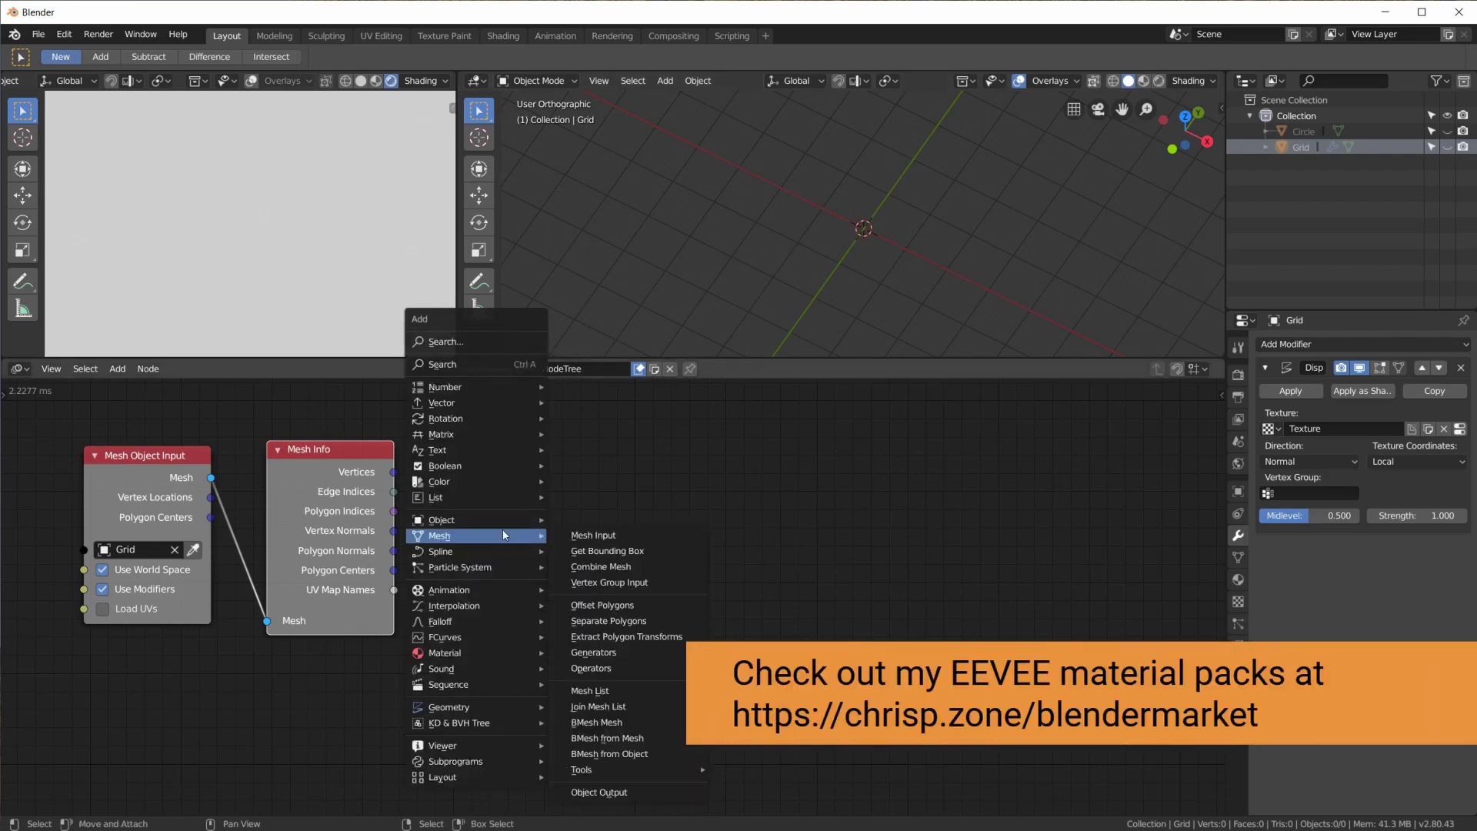
pyautogui.click(592, 519)
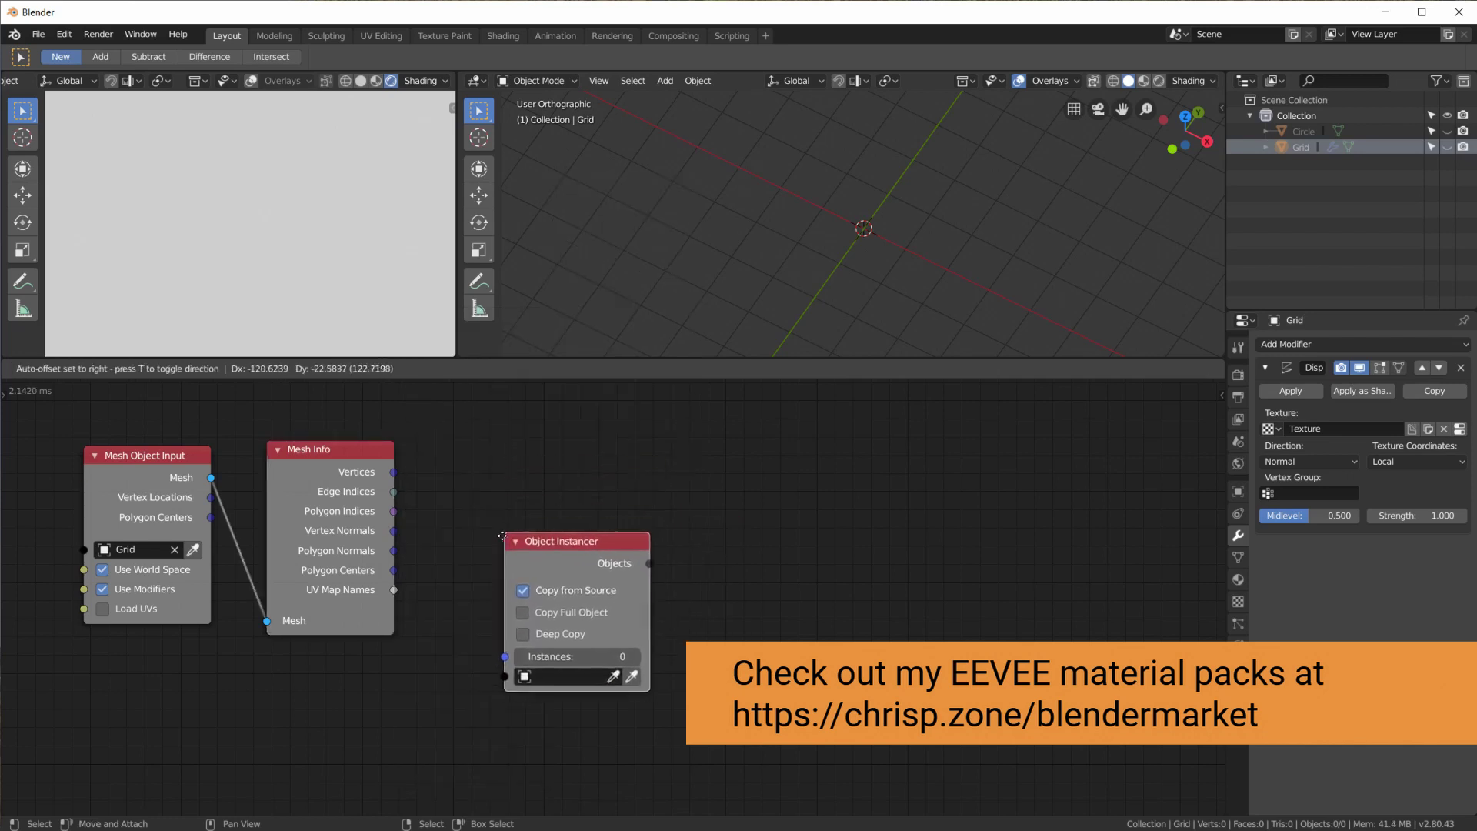
pyautogui.click(542, 522)
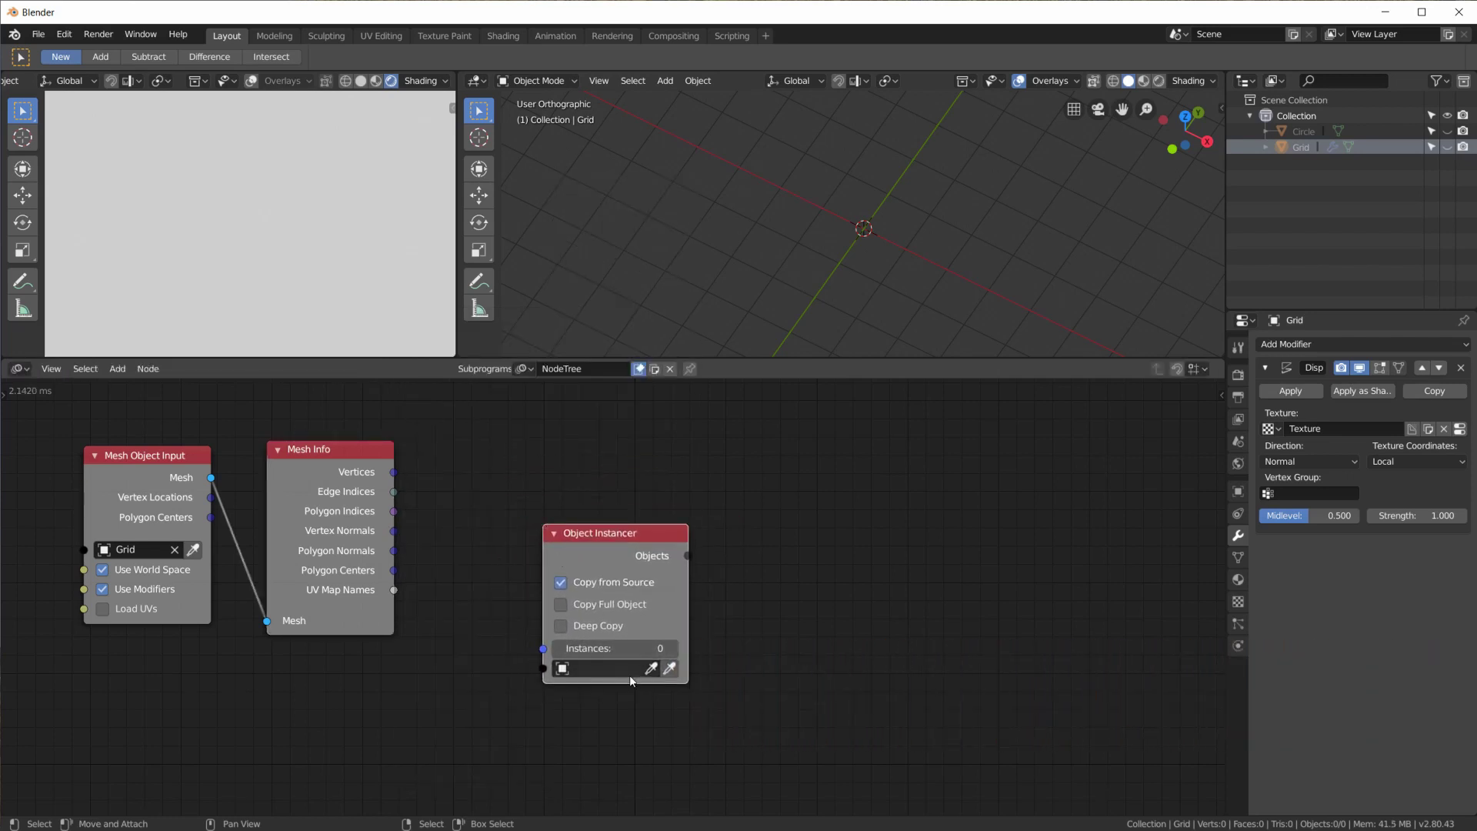
pyautogui.click(556, 677)
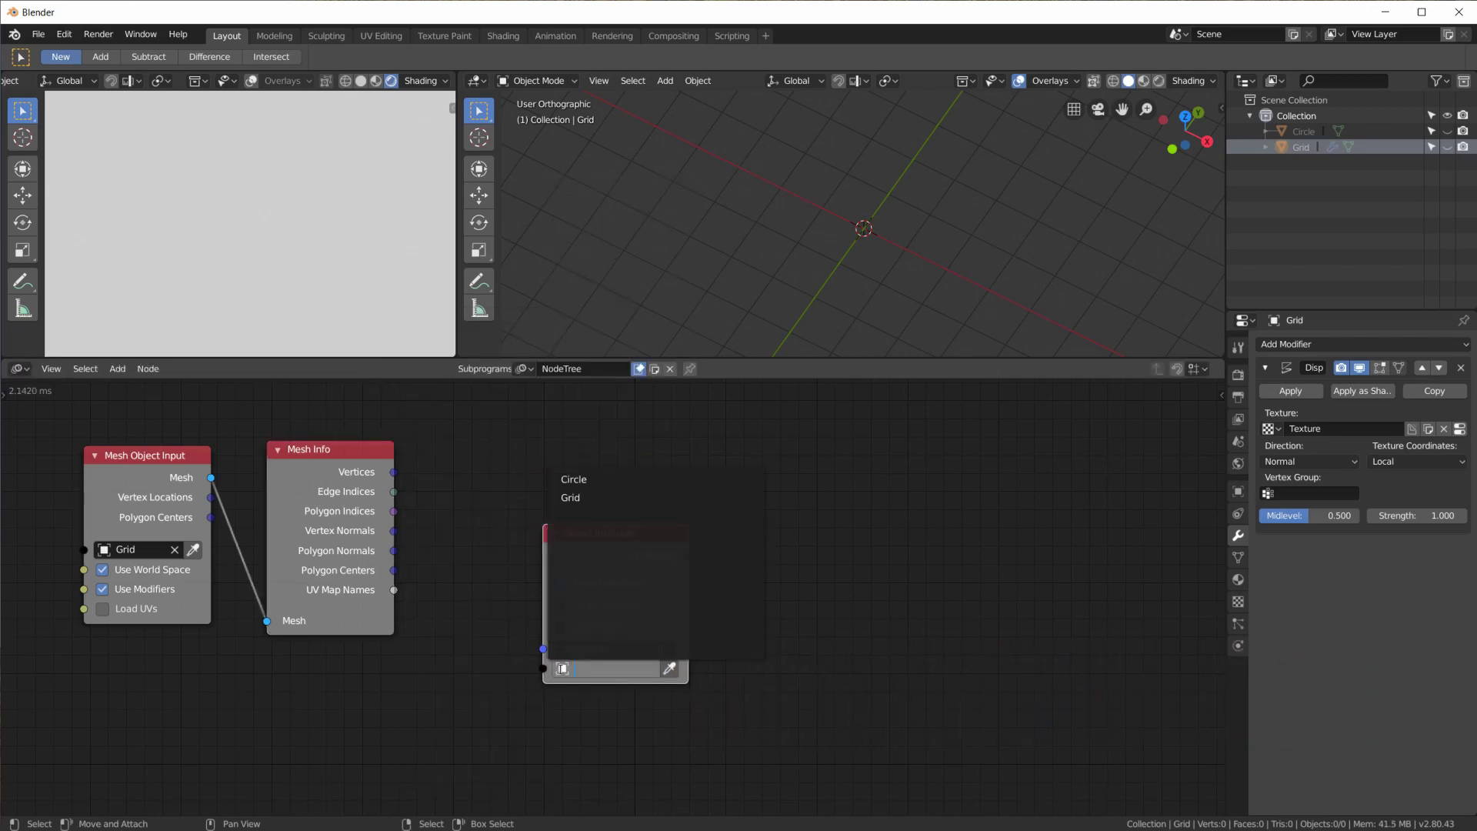
pyautogui.click(585, 480)
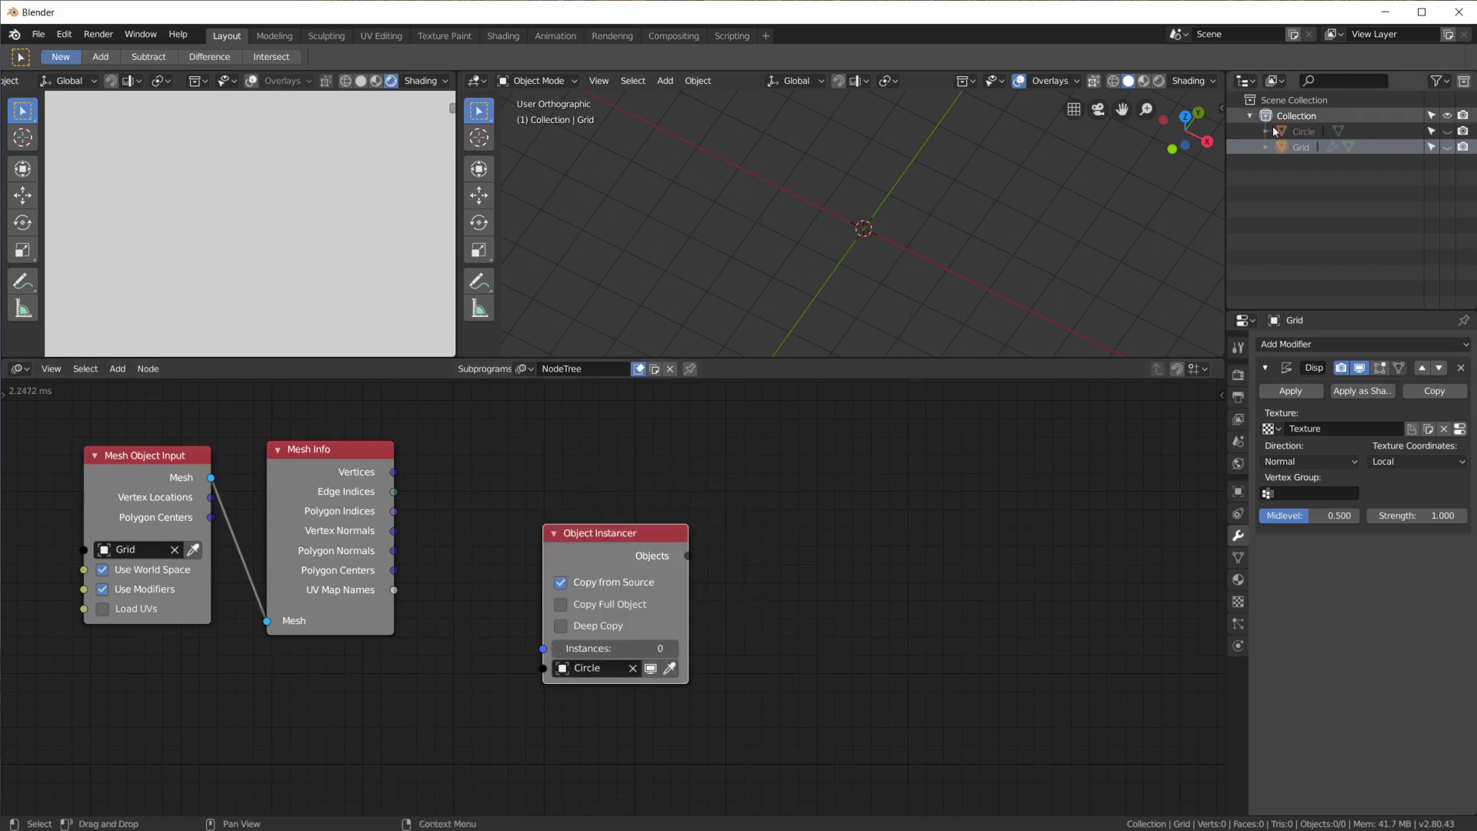
pyautogui.click(1305, 133)
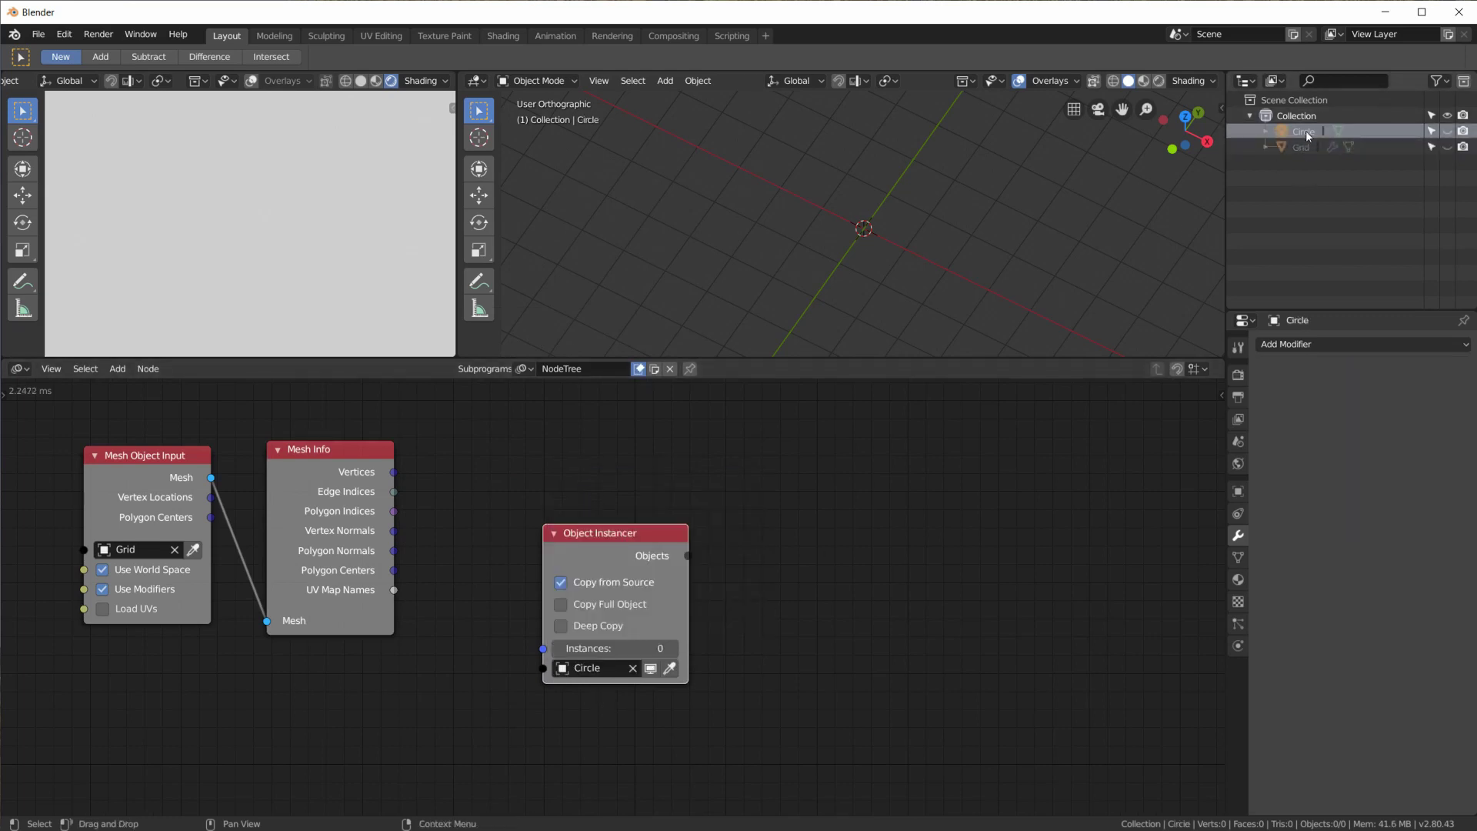
pyautogui.doubleClick(1305, 130)
pyautogui.write('Dot')
pyautogui.press('Return')
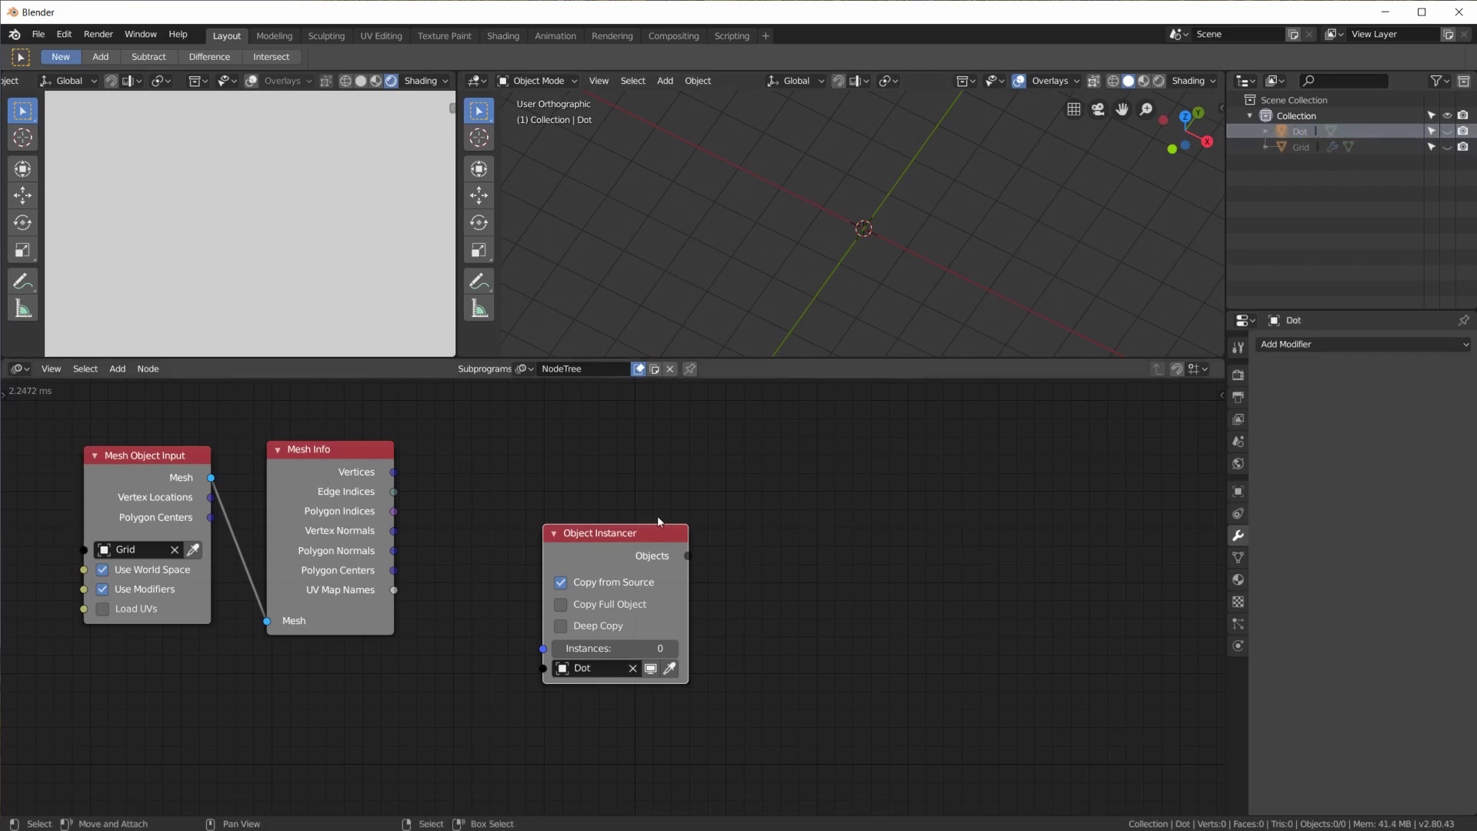
# Link the Grid's Vertices through Get Length into the instancer, making one Dot per vertex
pyautogui.moveTo(591, 534); pyautogui.dragTo(617, 560)
pyautogui.moveTo(393, 471); pyautogui.dragTo(545, 646)
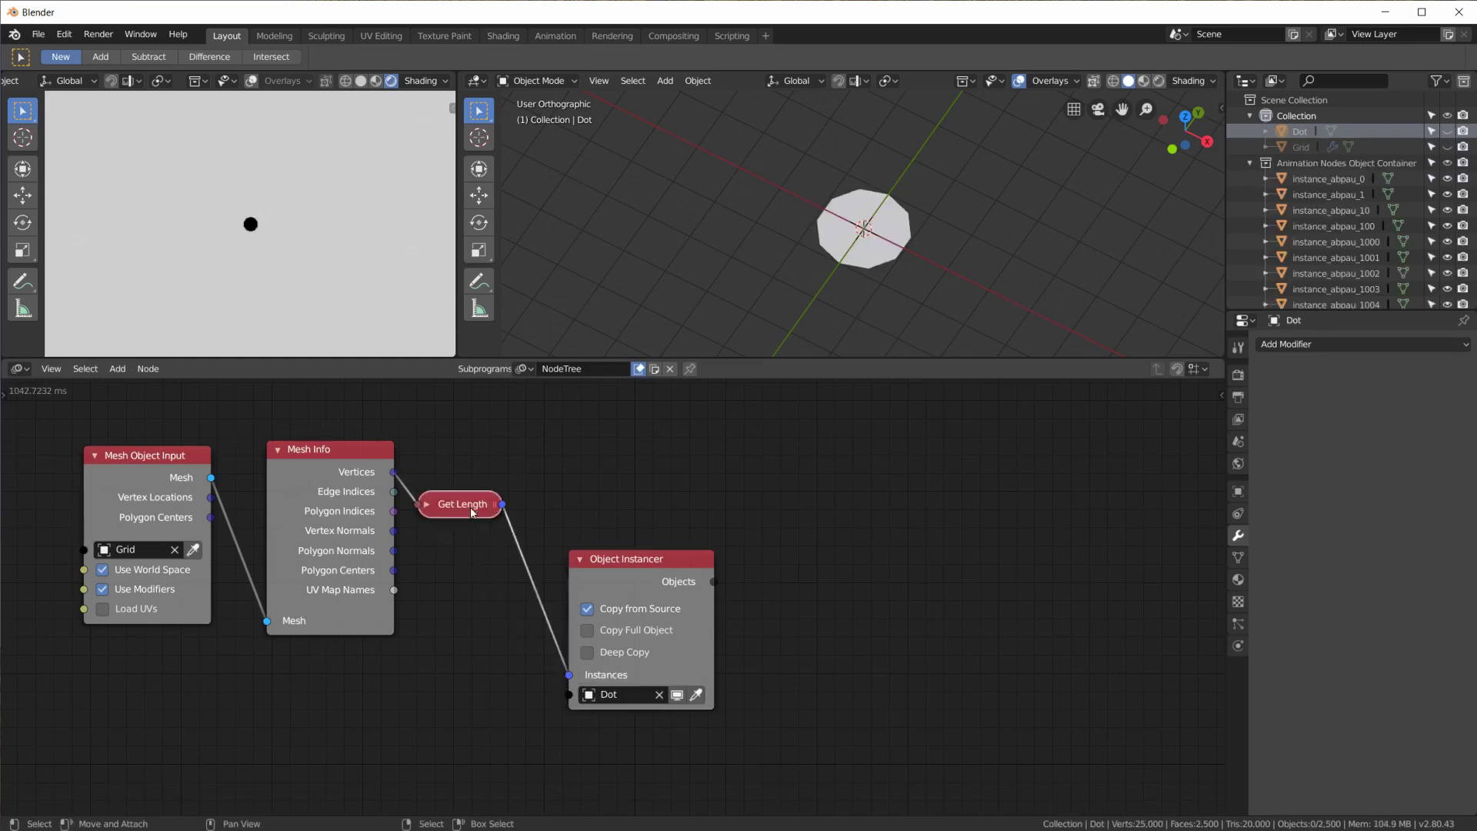
pyautogui.moveTo(466, 504); pyautogui.dragTo(484, 649)
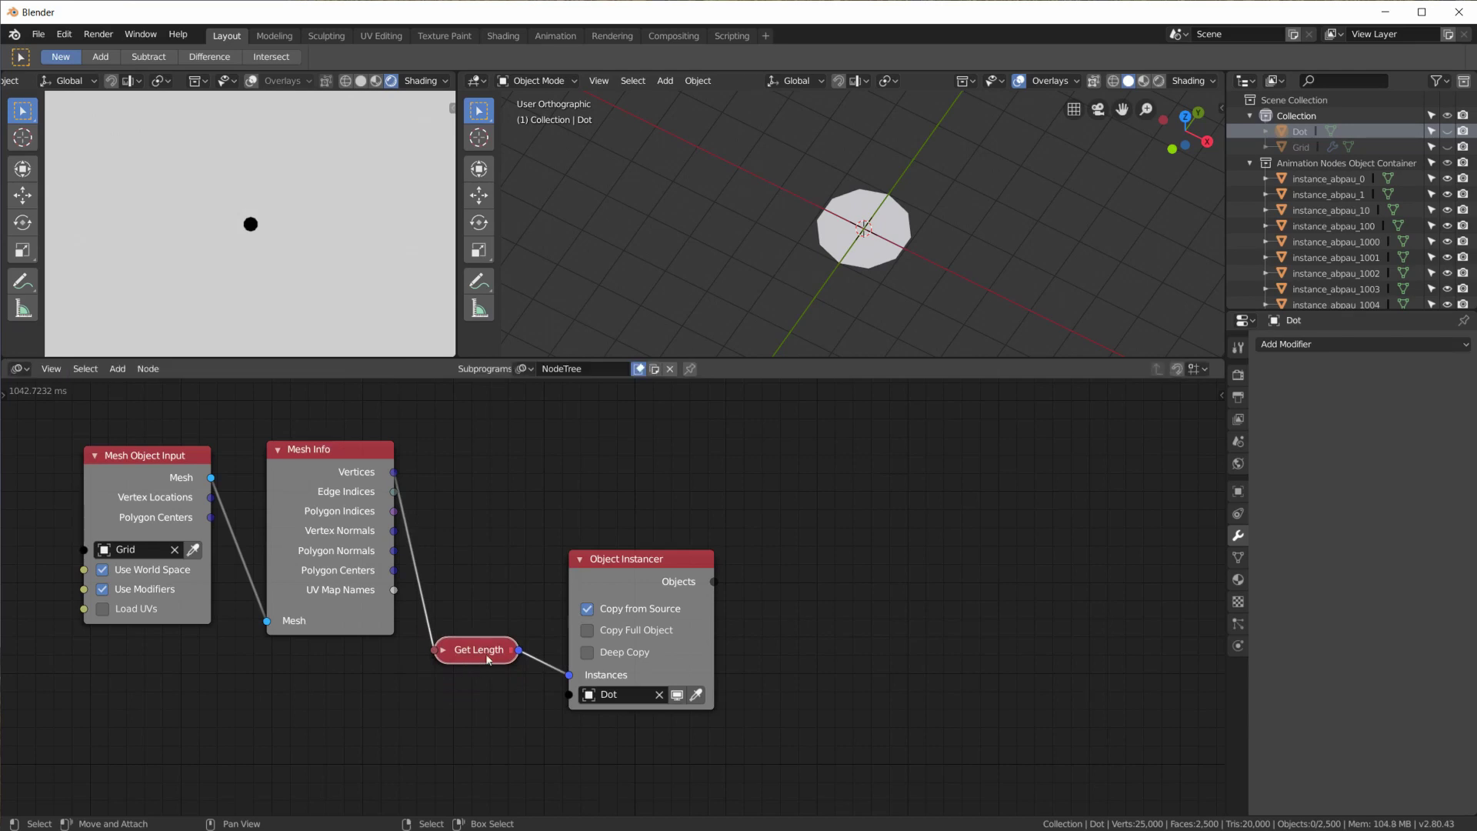
pyautogui.moveTo(603, 679); pyautogui.dragTo(604, 677)
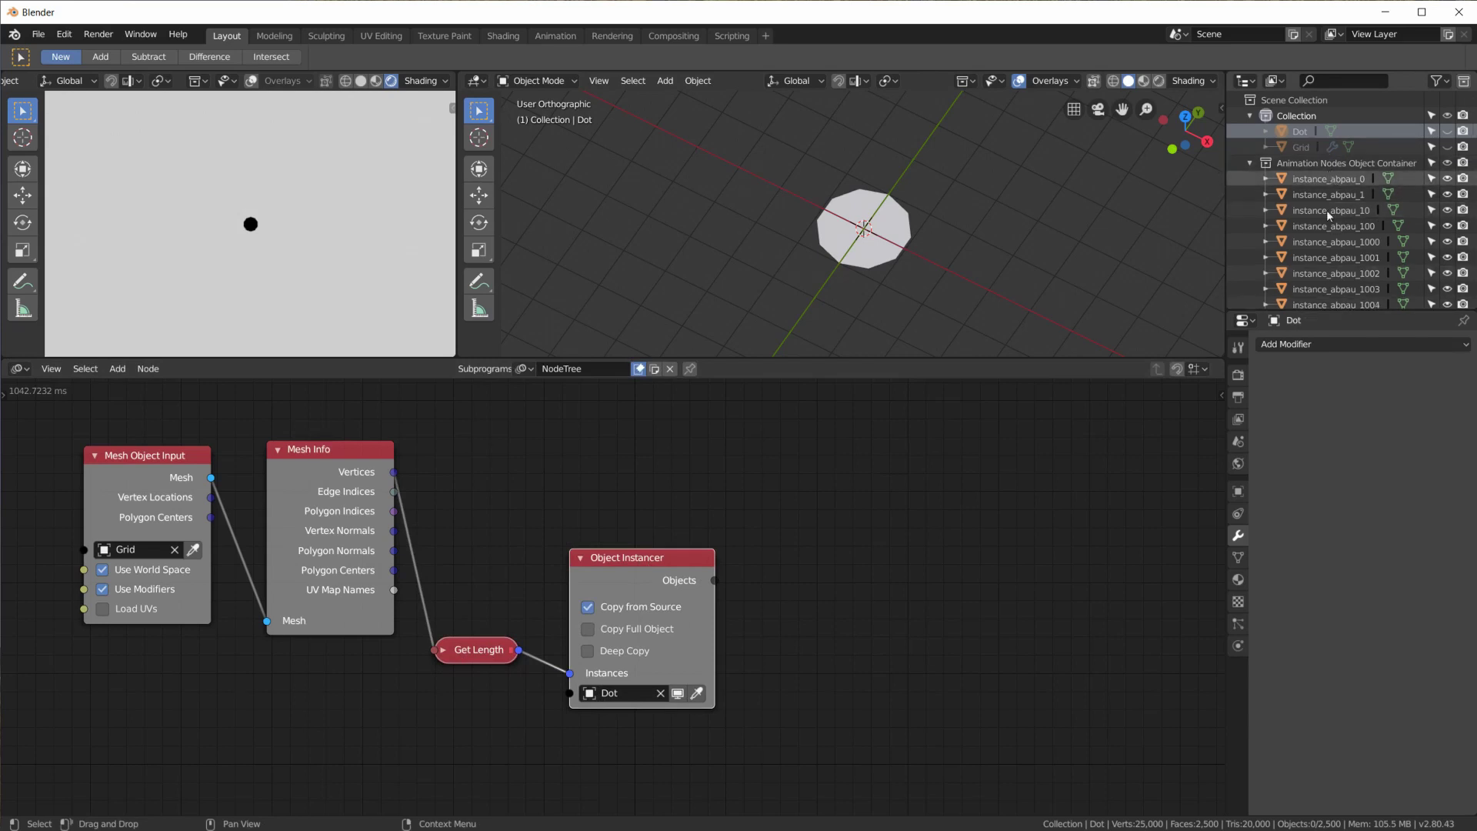
pyautogui.press('KP_Subtract')
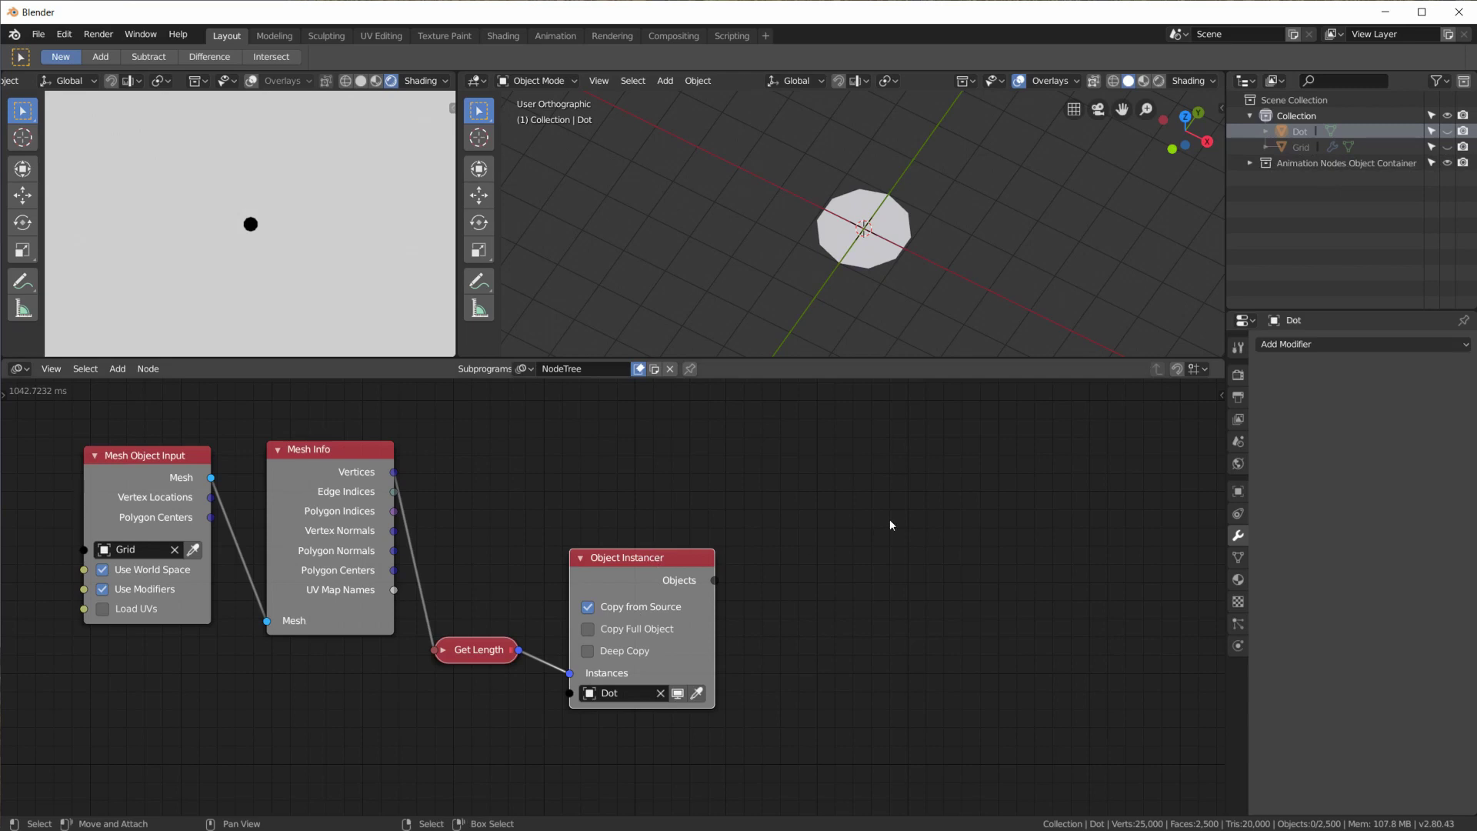
pyautogui.moveTo(869, 634); pyautogui.dragTo(884, 469, button='middle')
# Add a Loop Input subprogram node with a Vector List iterator
pyautogui.hotkey('shift', 'a')
pyautogui.moveTo(450, 664)
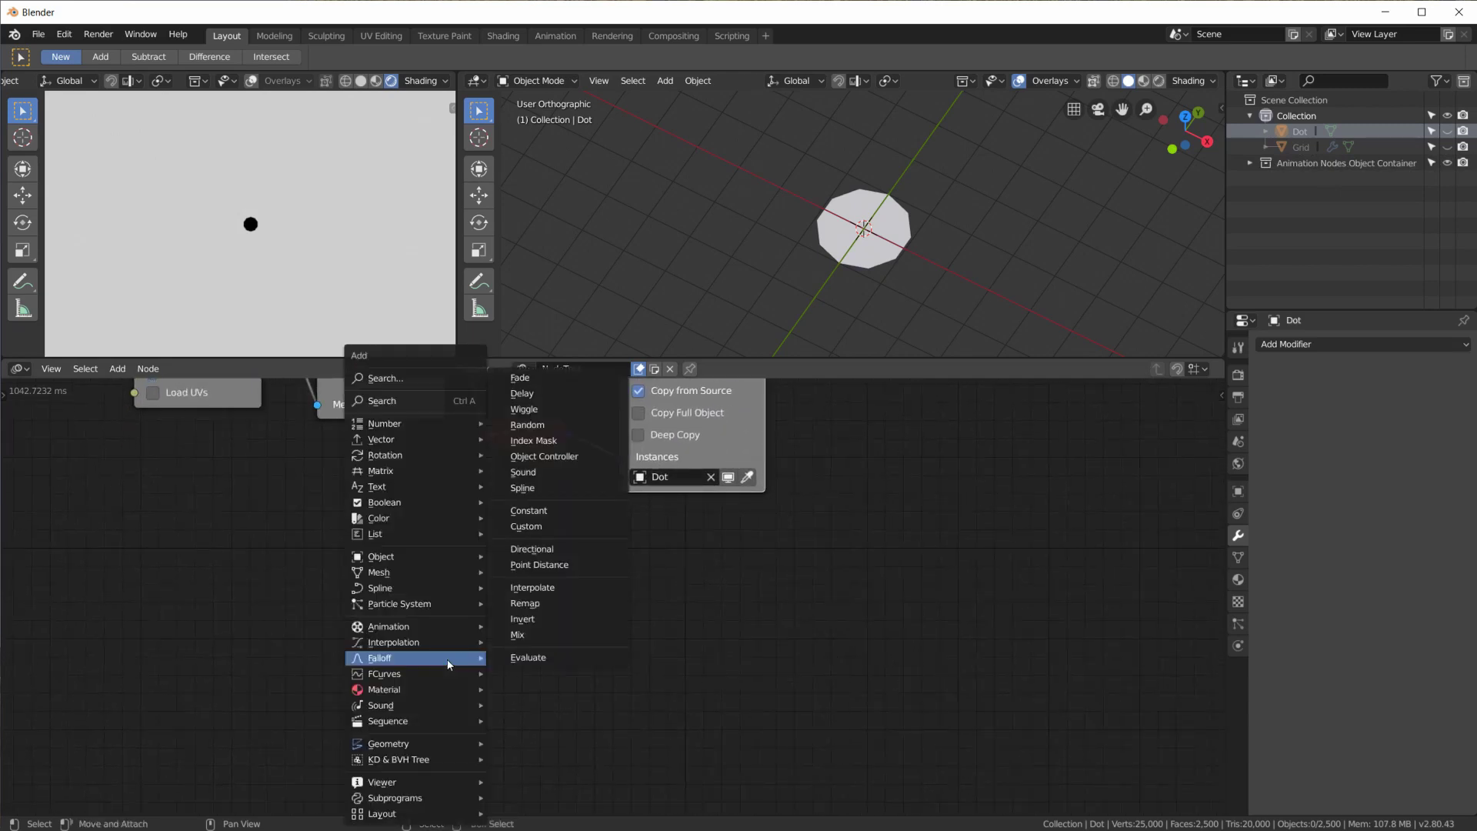
pyautogui.moveTo(454, 797)
pyautogui.click(550, 762)
pyautogui.click(148, 605)
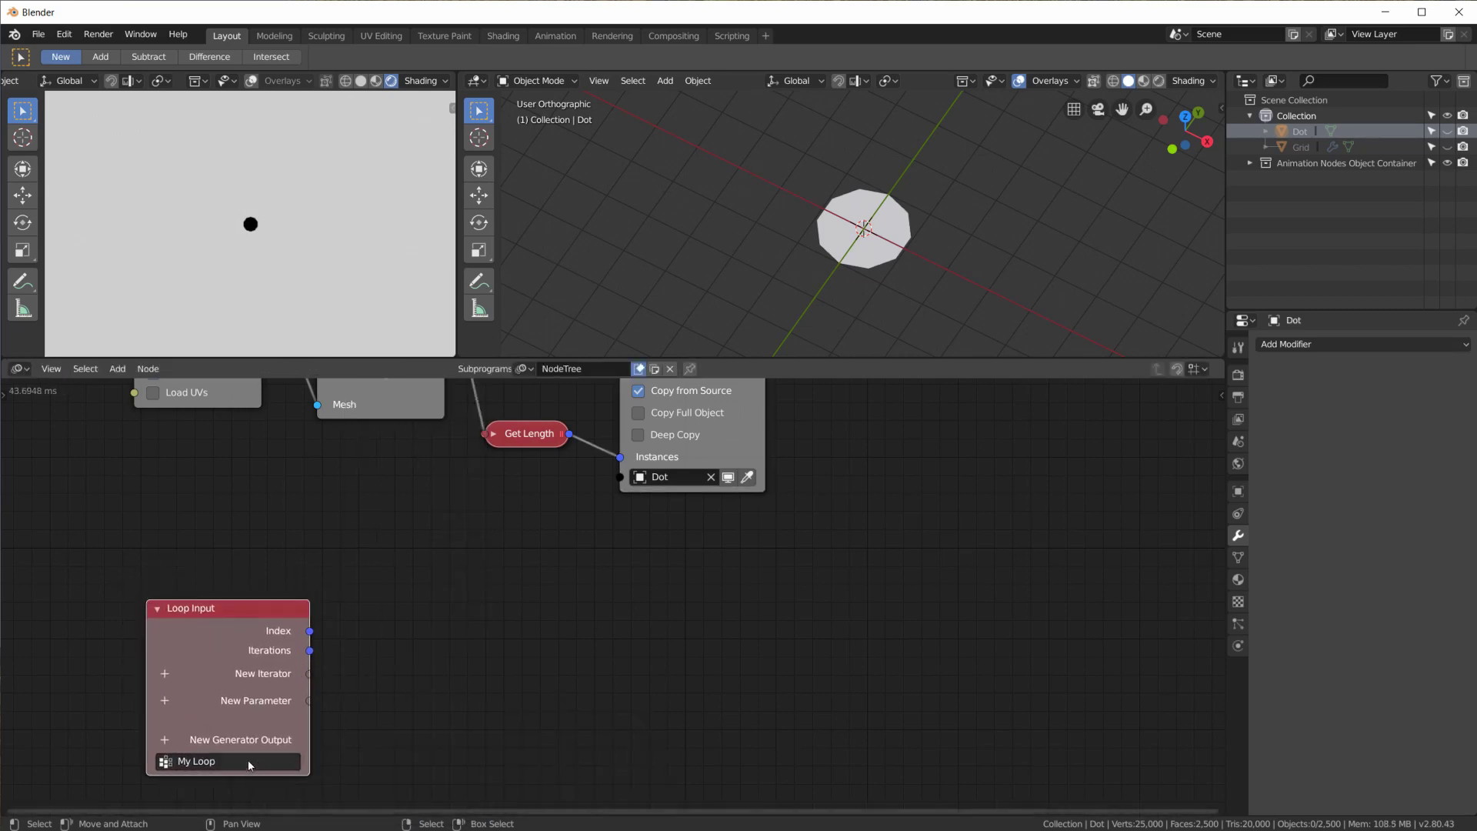
pyautogui.click(165, 673)
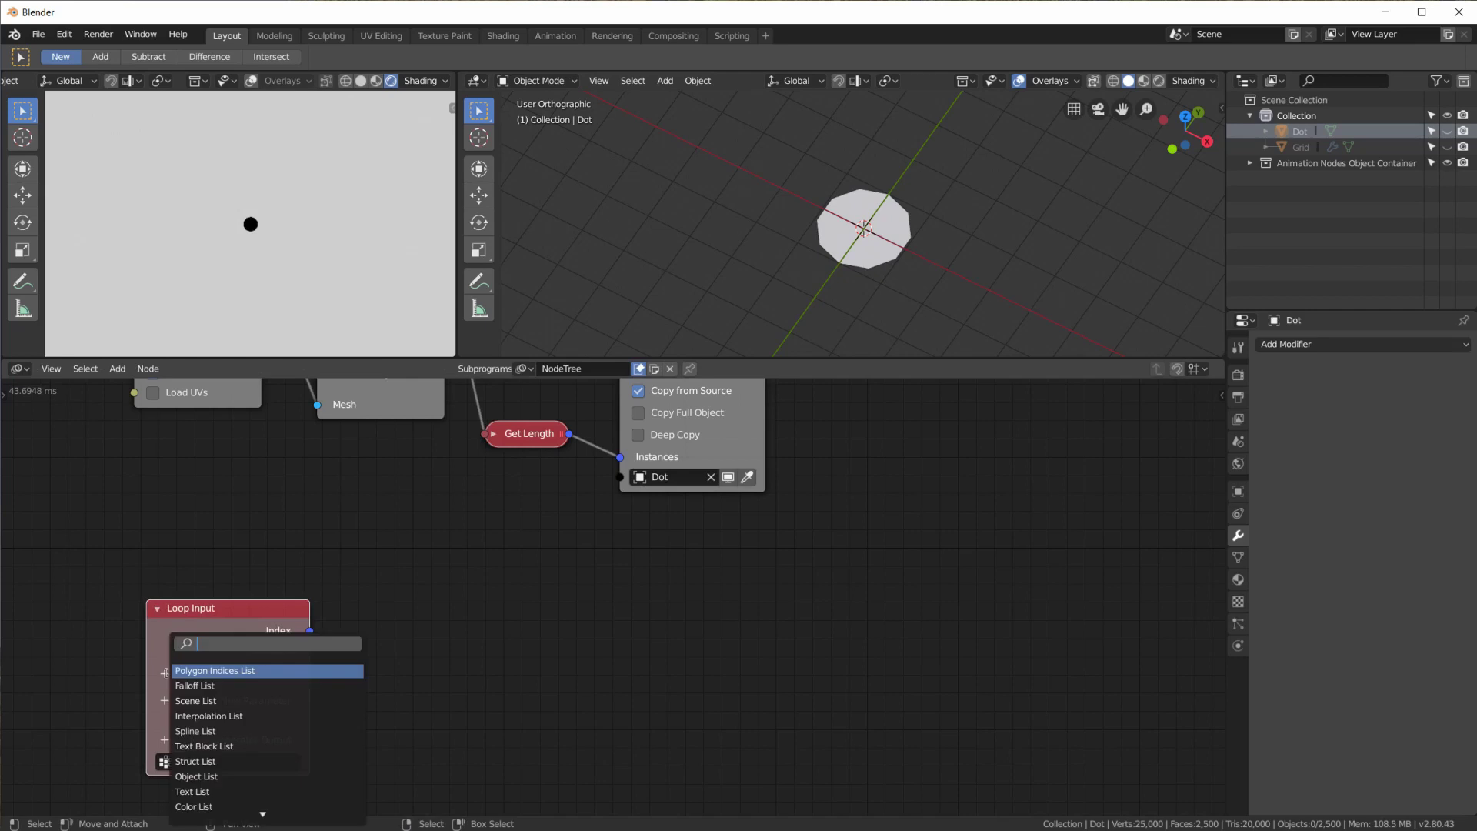
pyautogui.write('vec')
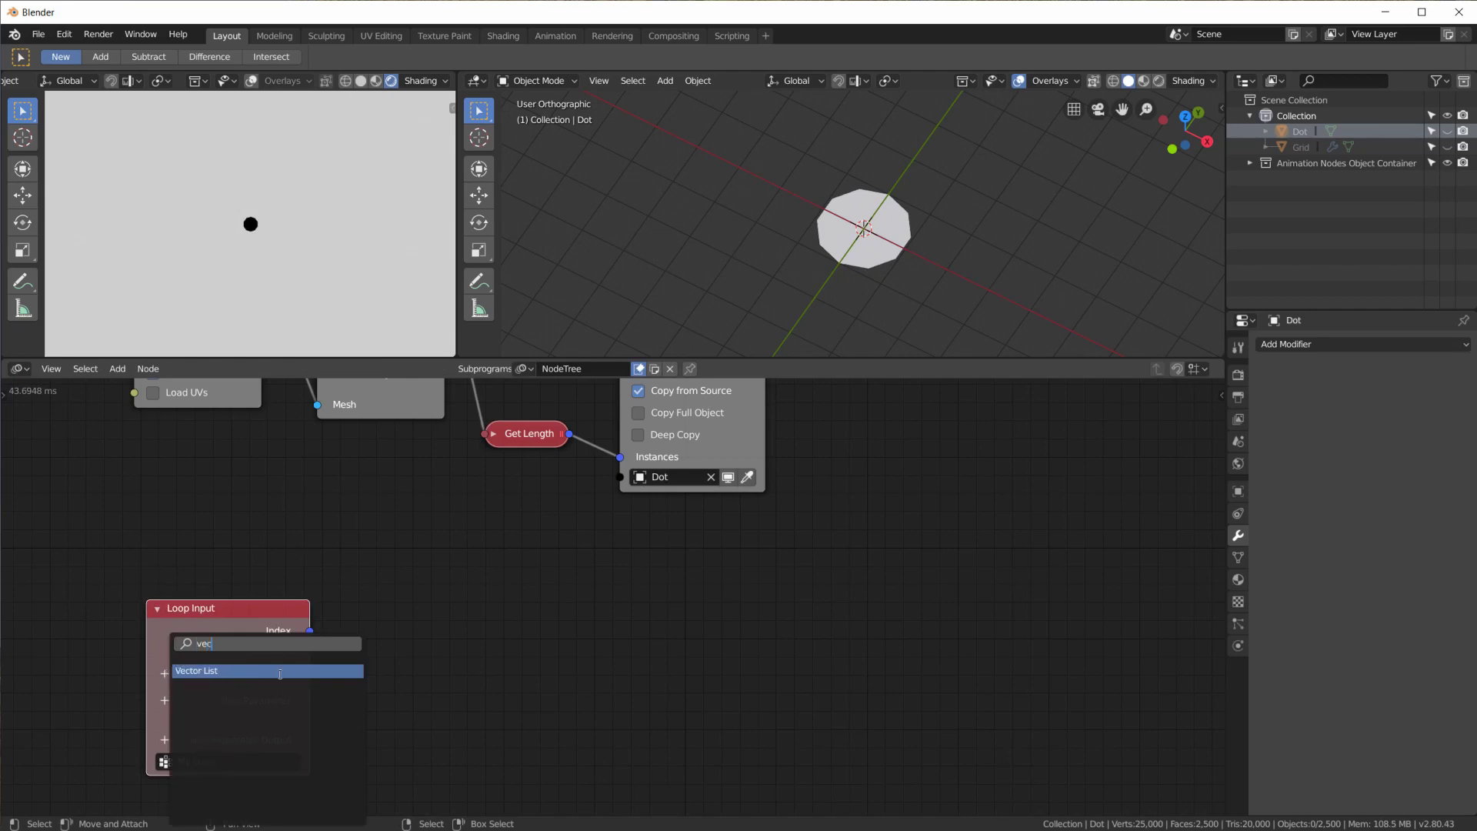
pyautogui.click(280, 673)
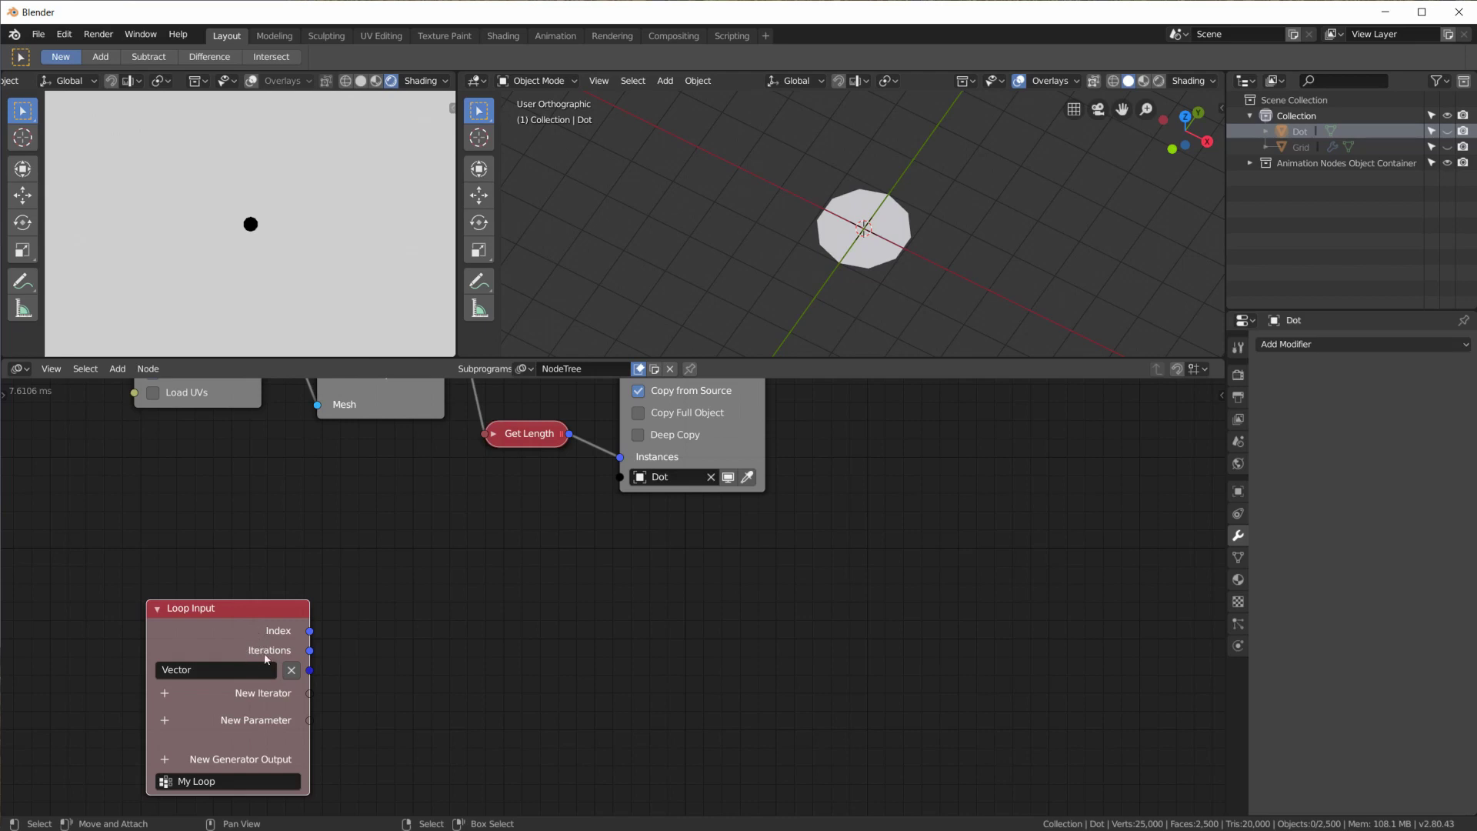
# Add an Object List iterator and name the iterators dots and locations
pyautogui.click(165, 693)
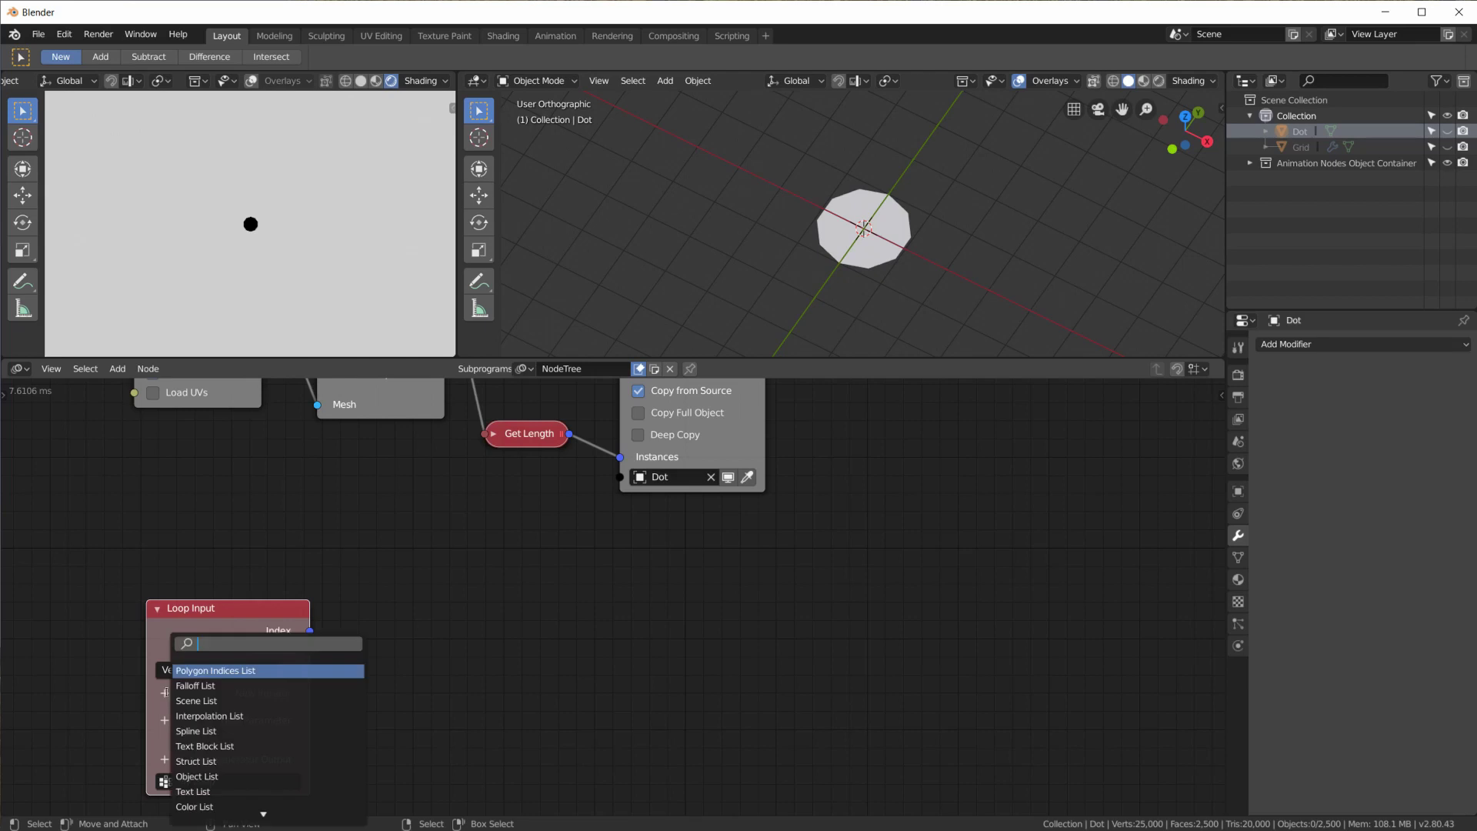
pyautogui.write('obj')
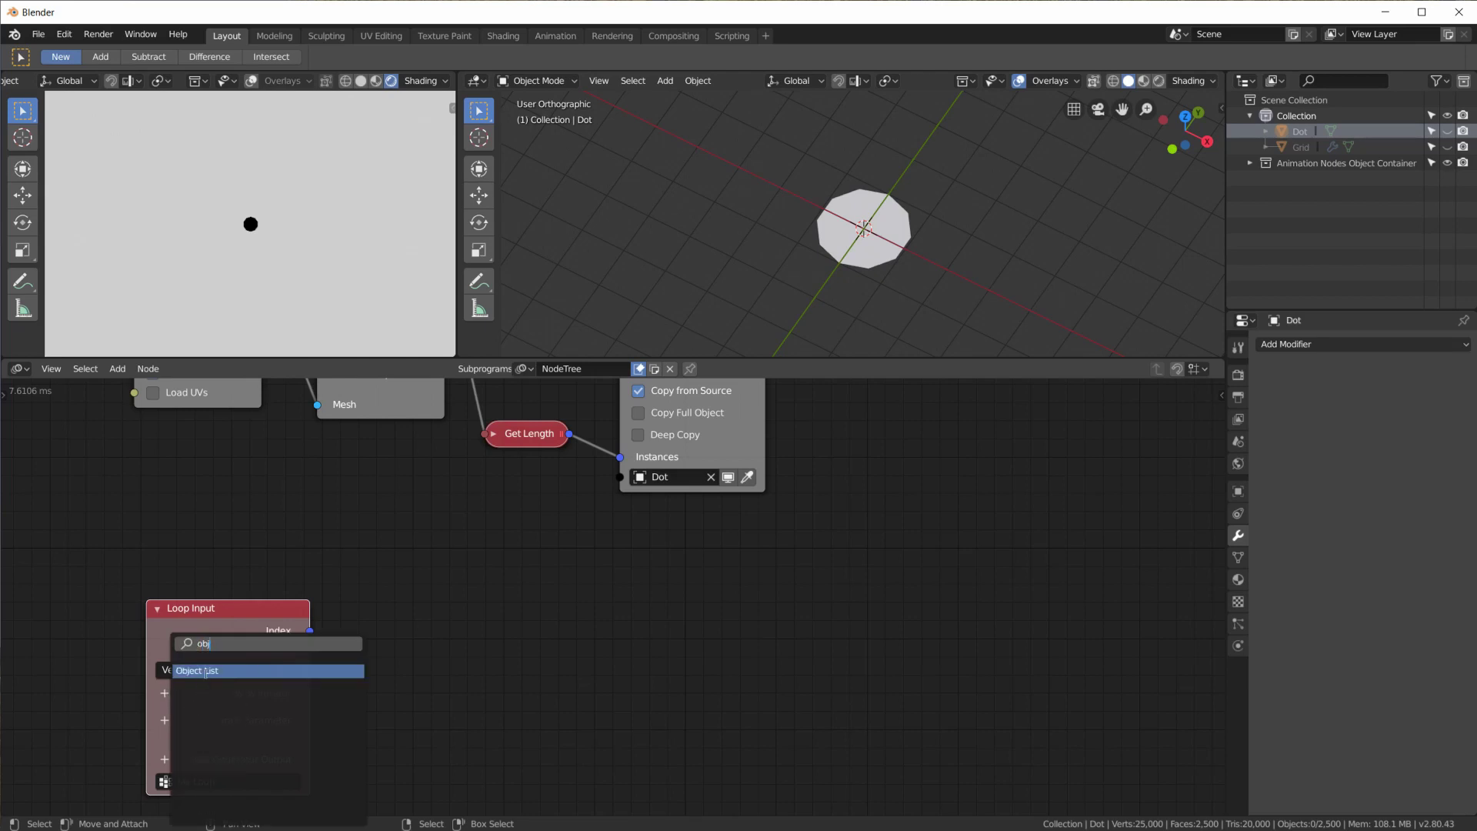
pyautogui.click(205, 671)
pyautogui.doubleClick(192, 690)
pyautogui.write('dots')
pyautogui.doubleClick(208, 670)
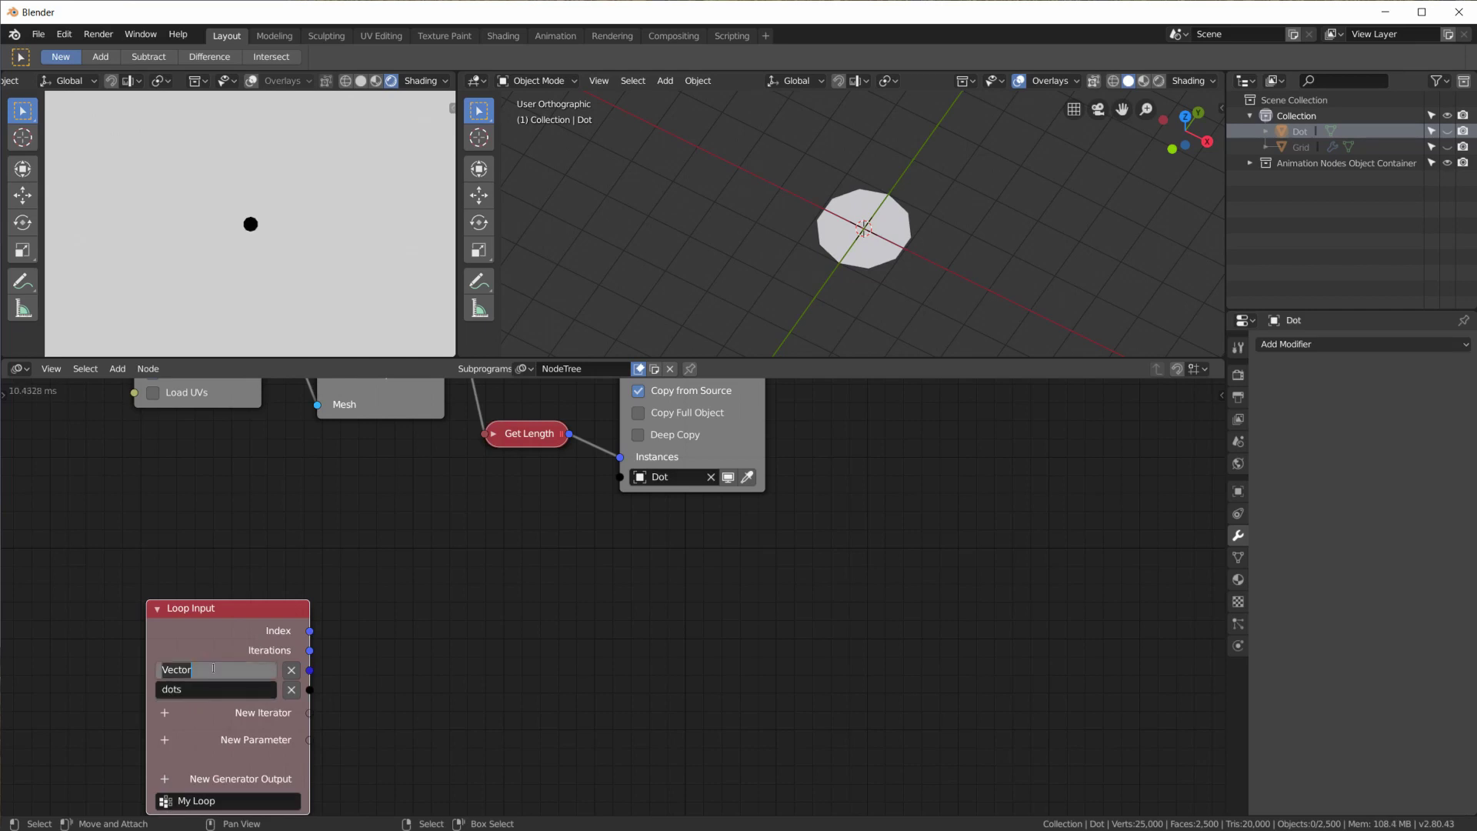
pyautogui.write('loca')
pyautogui.press('Return')
pyautogui.hotkey('shift', 'a')
# Invoke My Loop, wiring the Grid's Vertices to locations and the instanced Objects to dots
pyautogui.moveTo(846, 497)
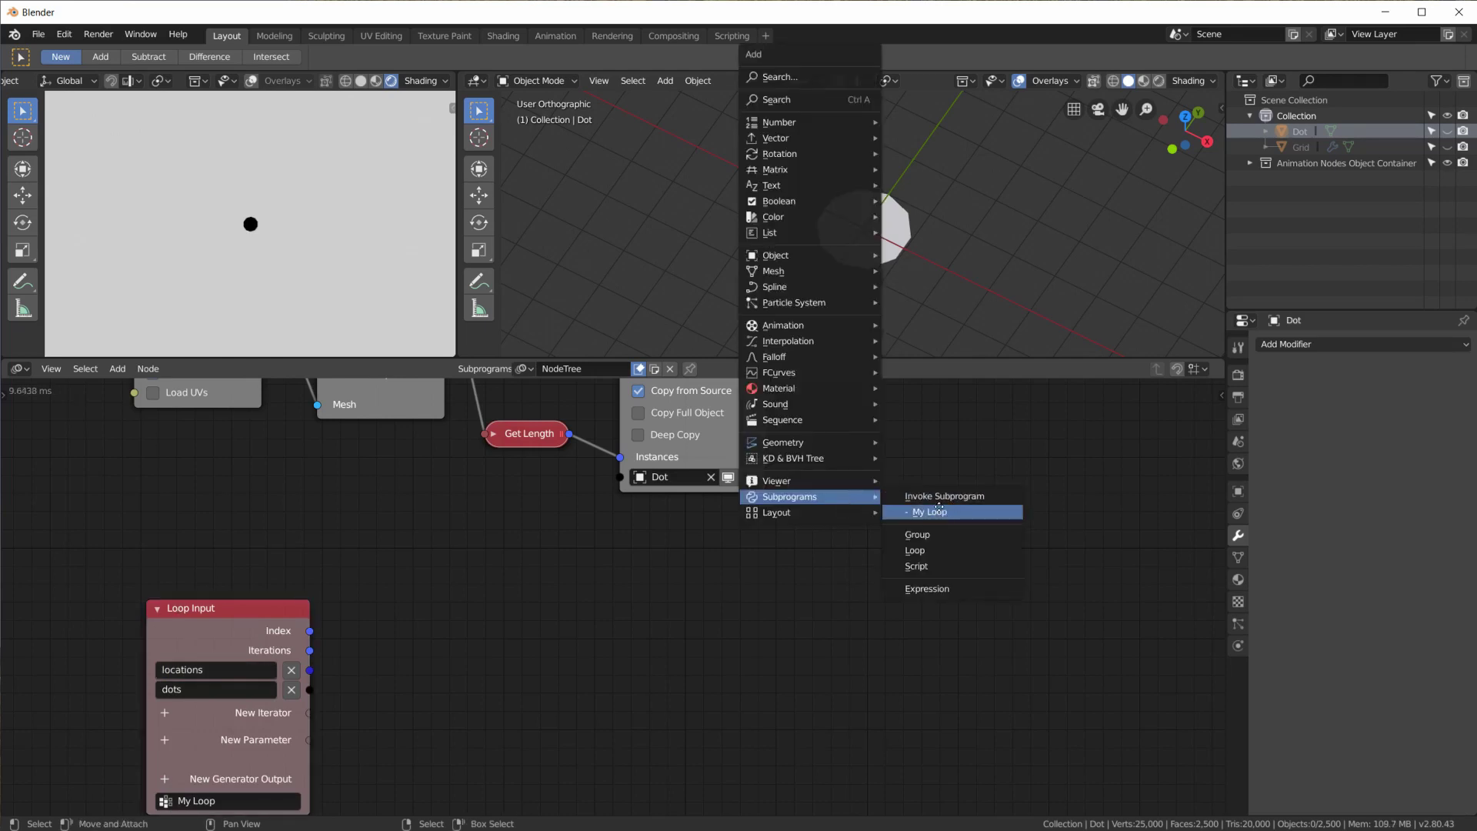
pyautogui.click(948, 510)
pyautogui.click(925, 421)
pyautogui.moveTo(925, 422); pyautogui.dragTo(873, 617, button='middle')
pyautogui.moveTo(873, 617); pyautogui.dragTo(854, 442)
pyautogui.moveTo(791, 521); pyautogui.dragTo(392, 455)
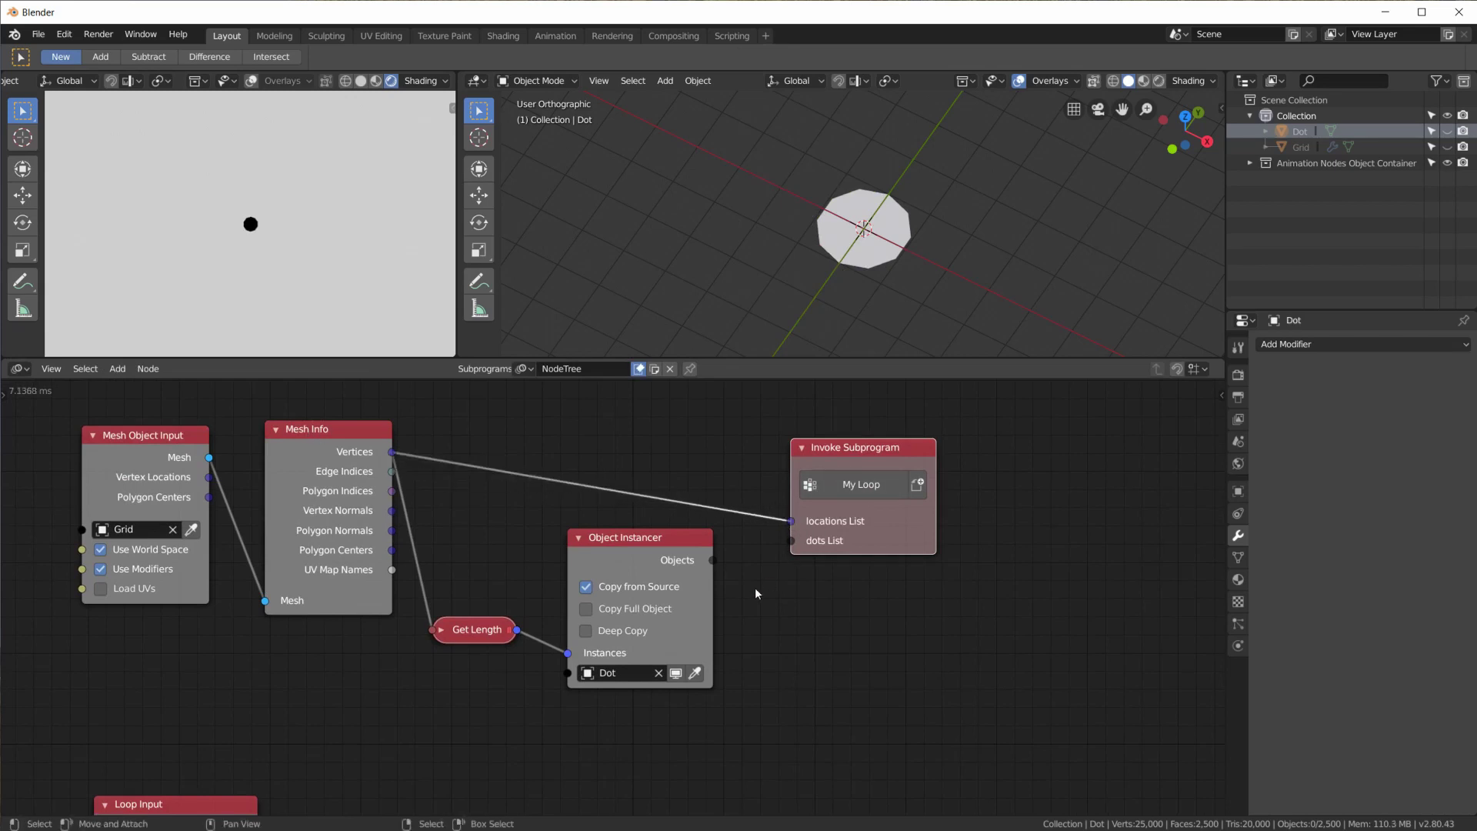
pyautogui.moveTo(716, 567); pyautogui.dragTo(792, 541)
pyautogui.moveTo(780, 671); pyautogui.dragTo(872, 329, button='middle')
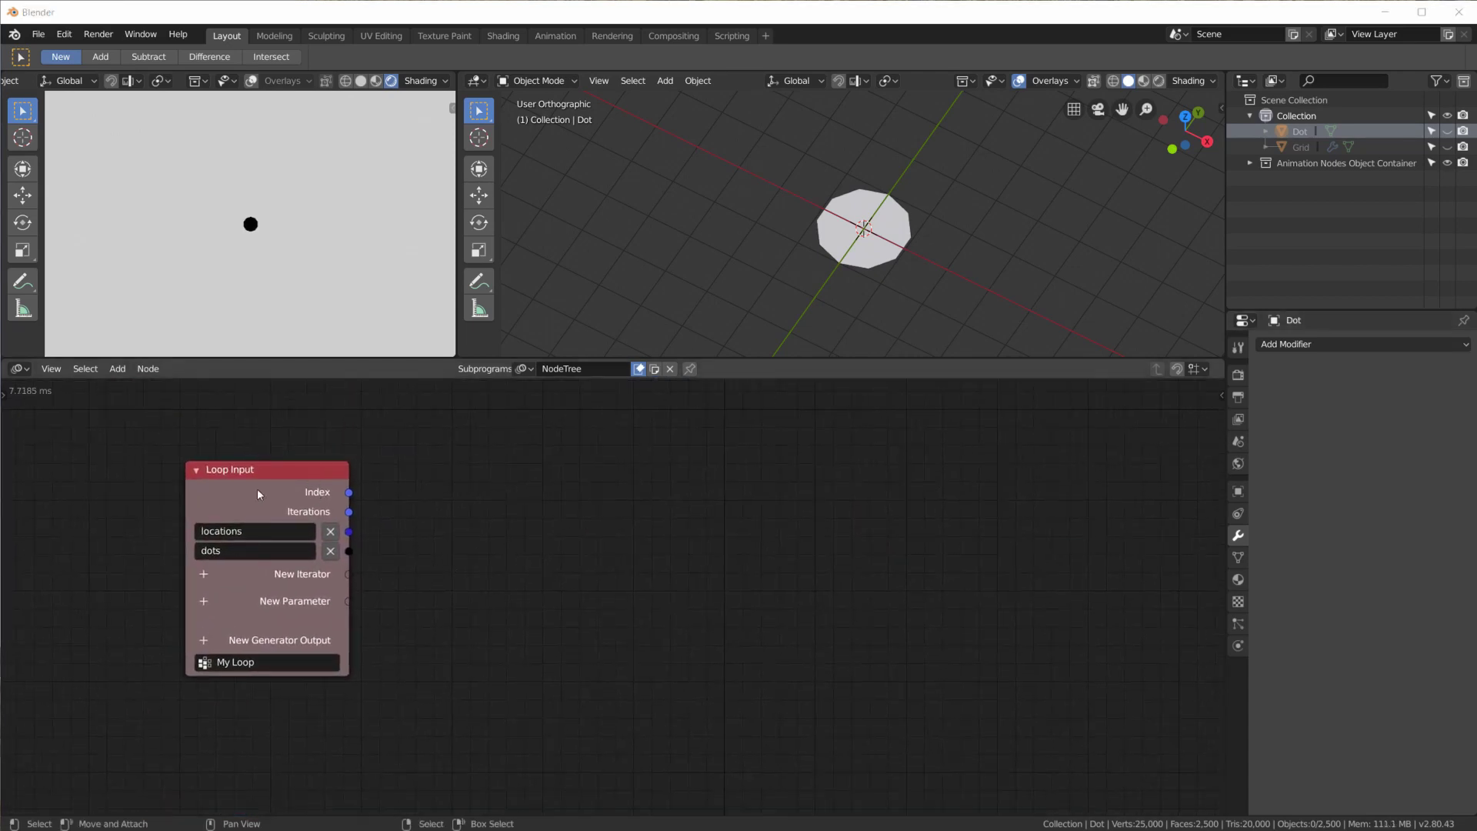
pyautogui.moveTo(254, 478); pyautogui.dragTo(102, 481)
# Split each location with Separate Vector and recombine its X and Y in Combine Vector
pyautogui.hotkey('shift', 'a')
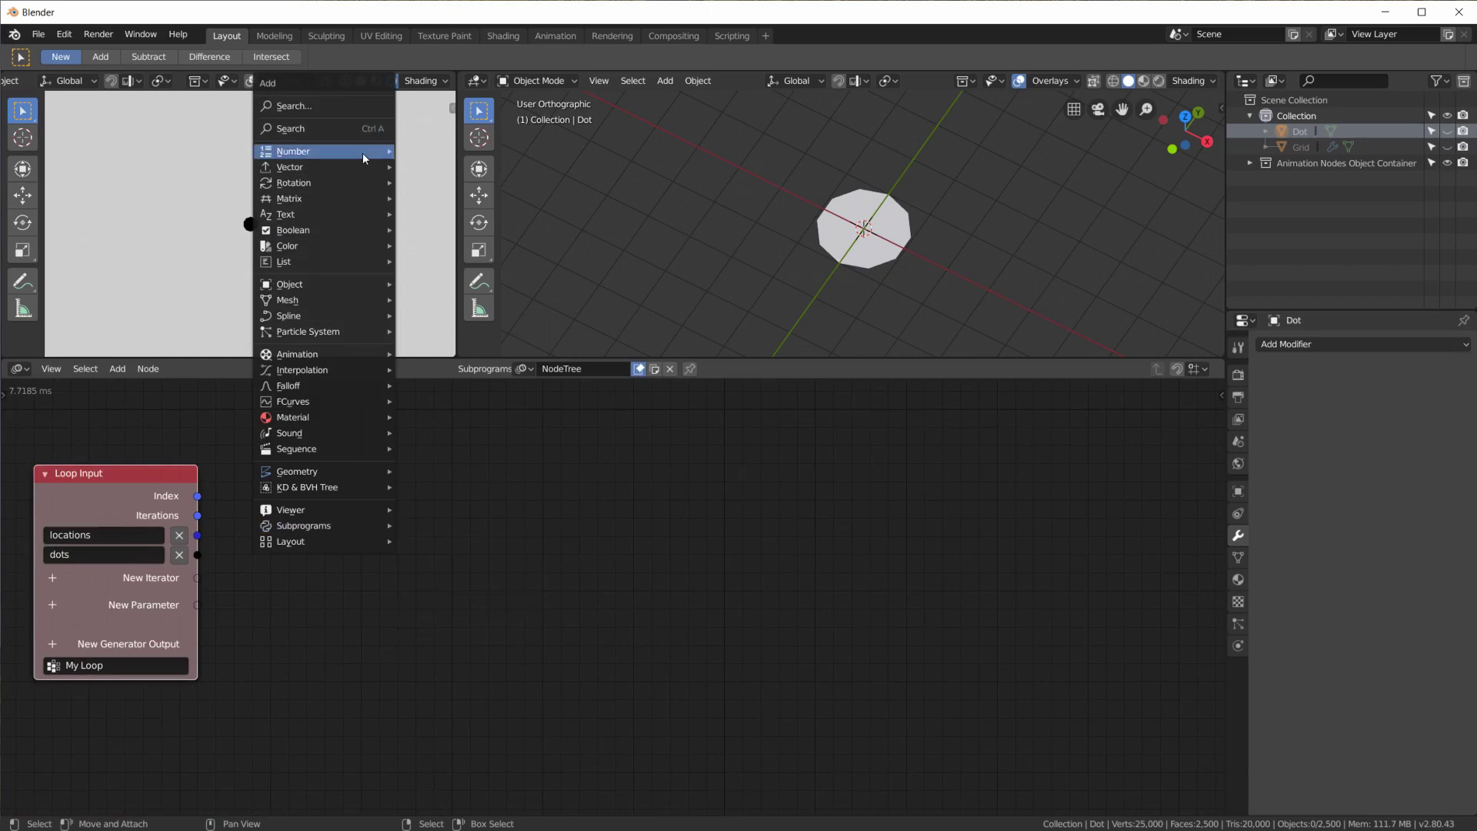
pyautogui.moveTo(342, 169)
pyautogui.click(467, 165)
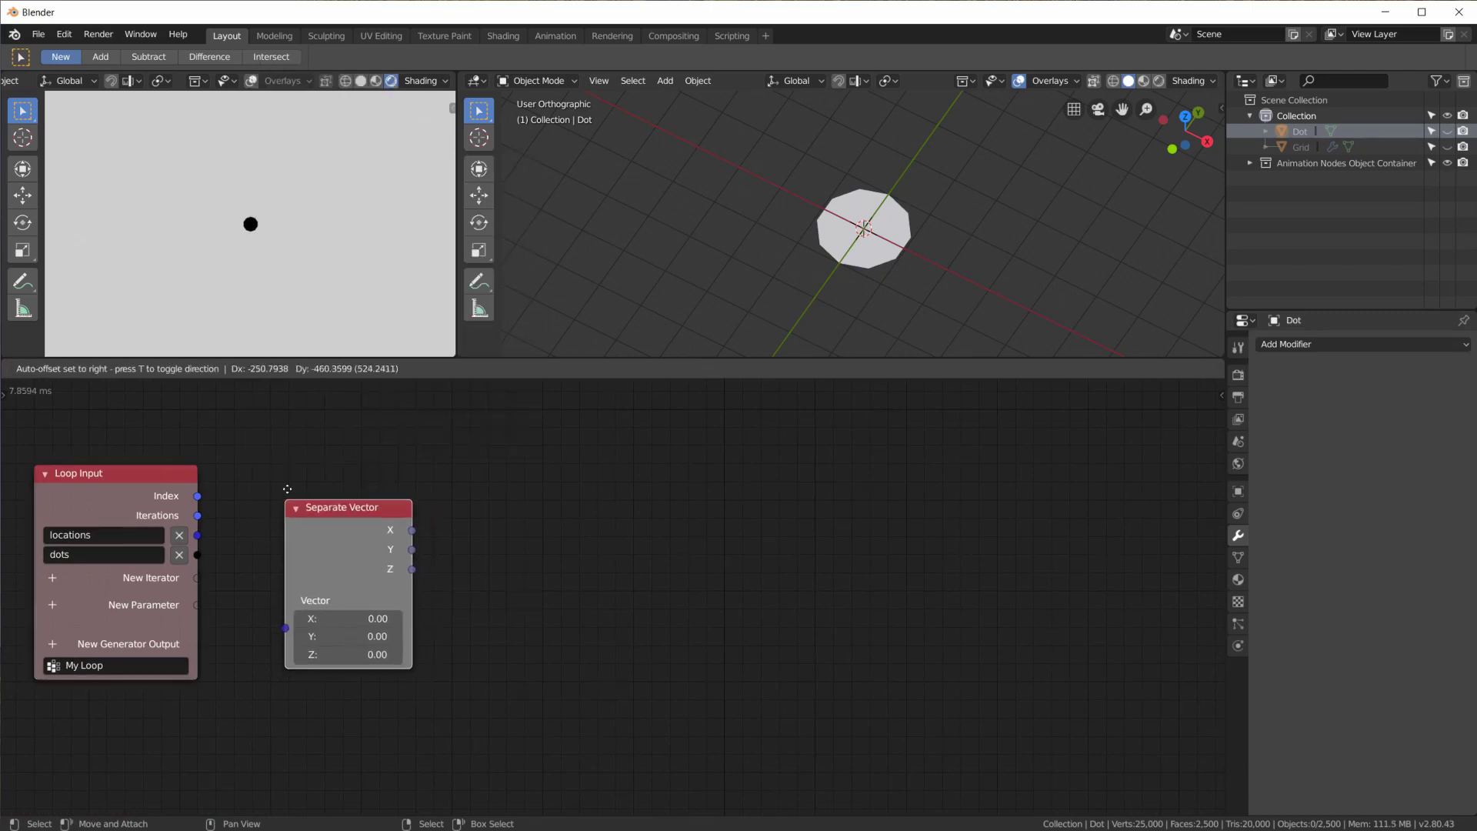
pyautogui.click(305, 575)
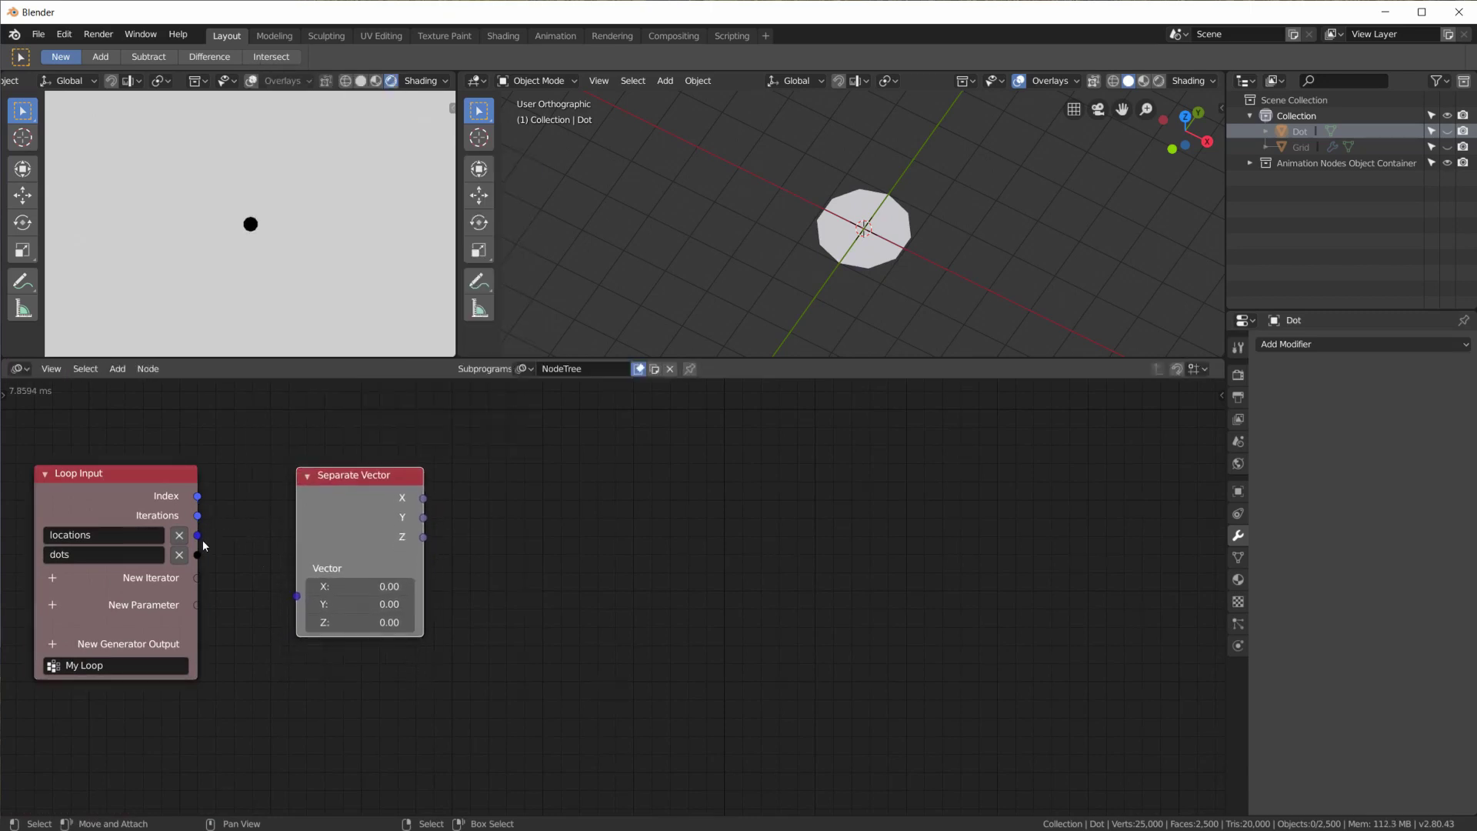
pyautogui.moveTo(202, 545); pyautogui.dragTo(315, 602)
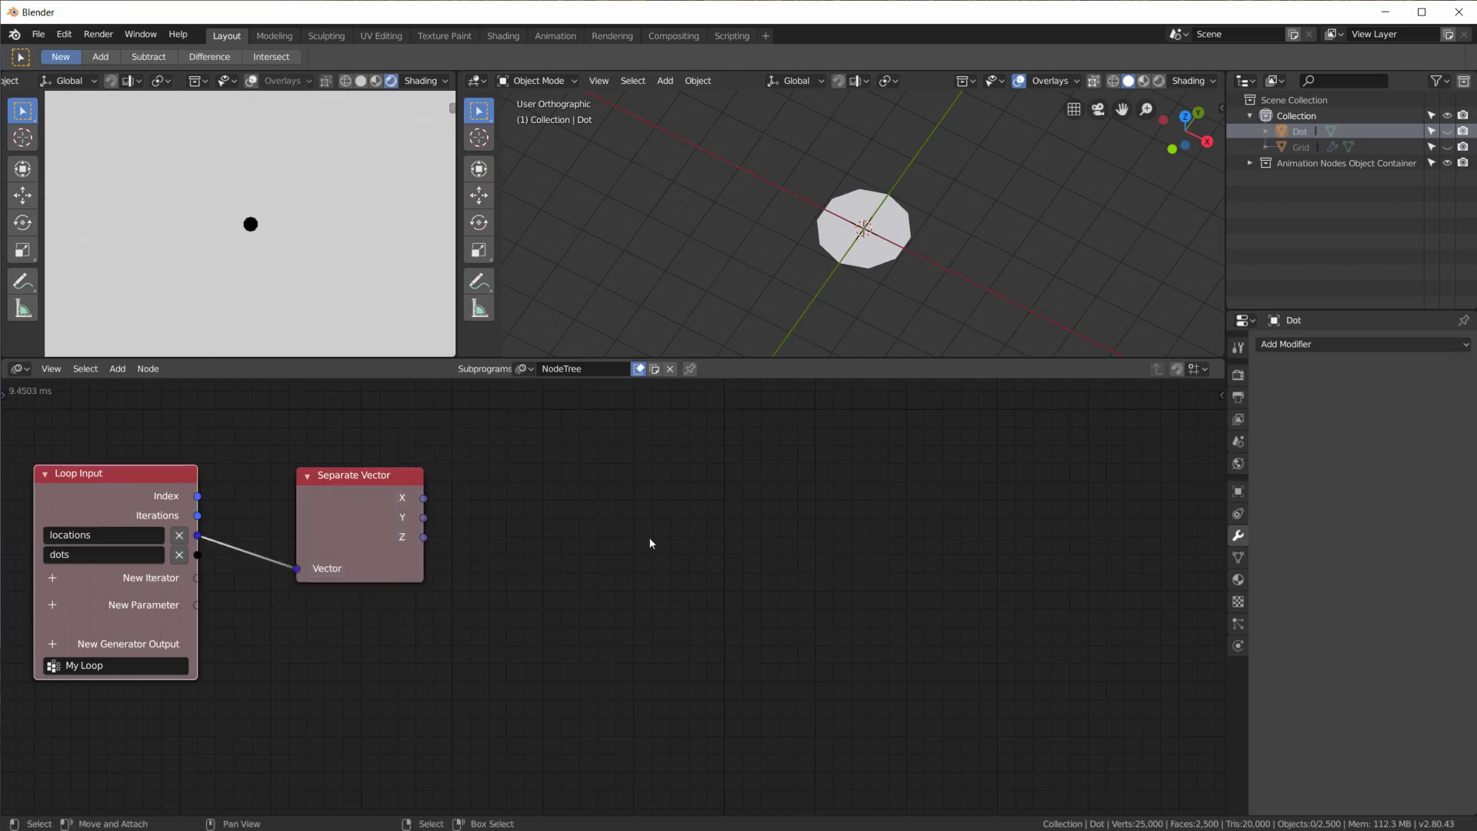
pyautogui.moveTo(358, 483); pyautogui.dragTo(806, 425)
pyautogui.hotkey('shift', 'a')
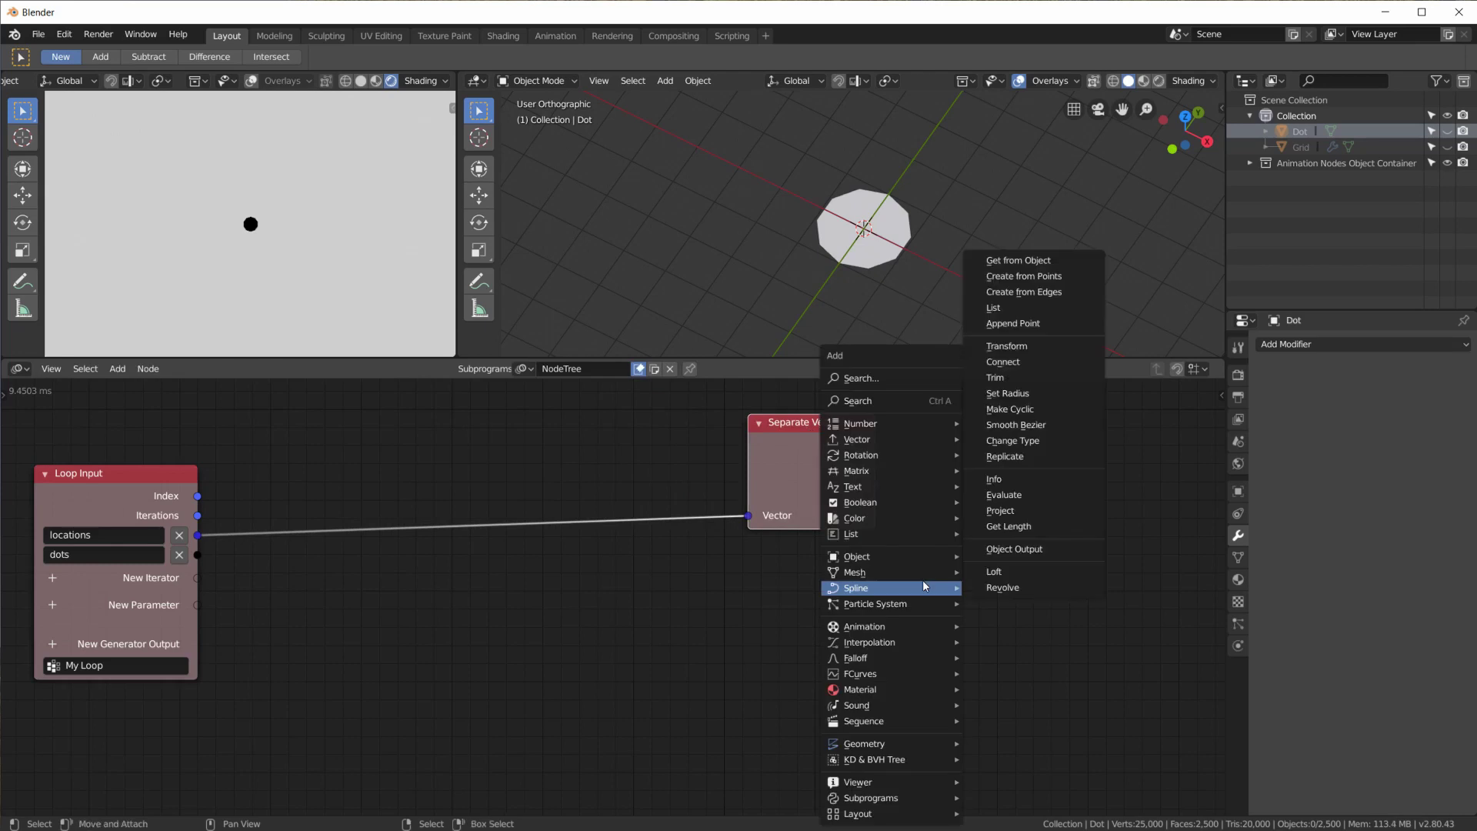
pyautogui.moveTo(950, 440)
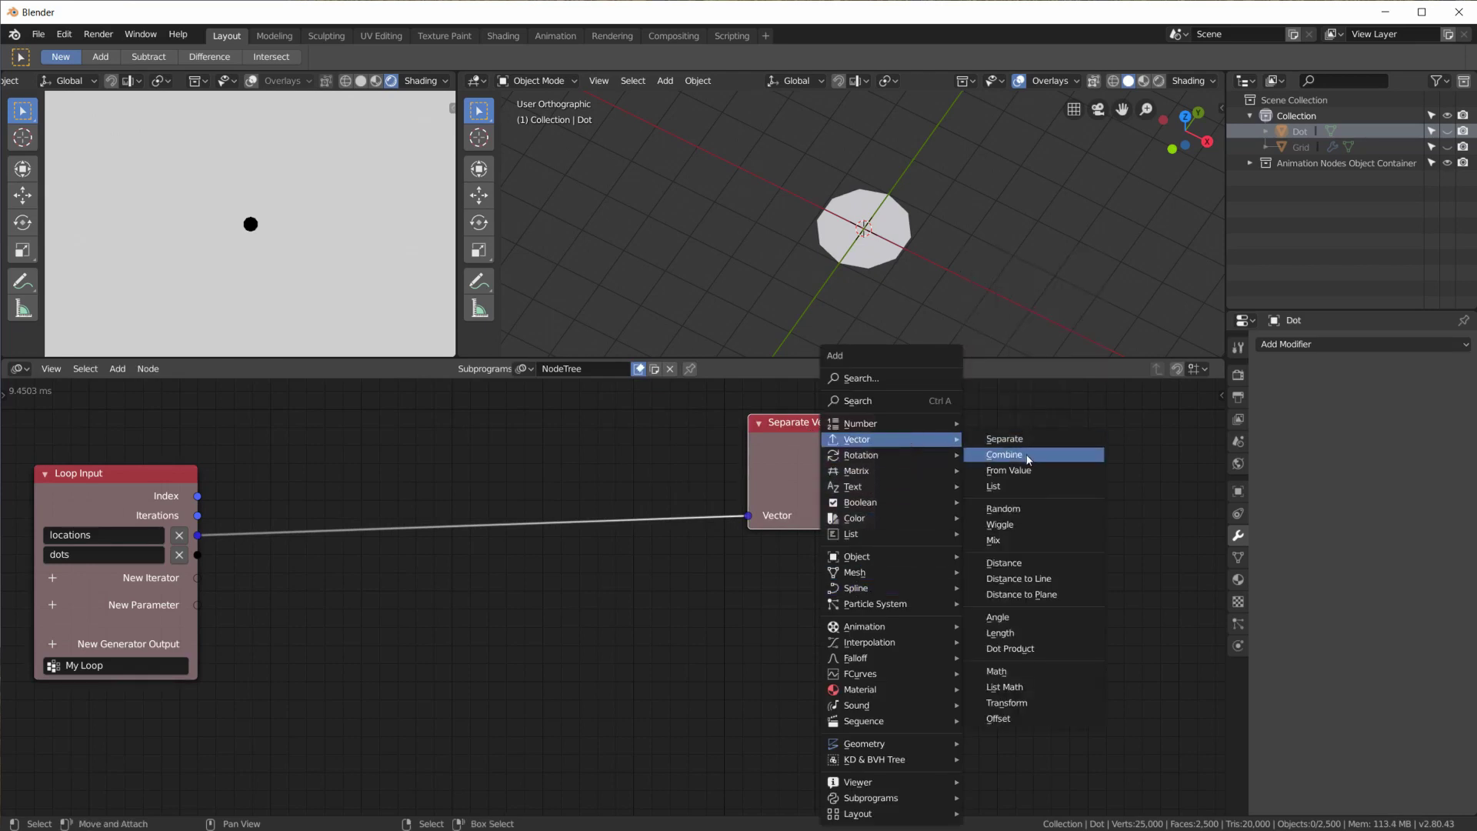
pyautogui.click(1004, 455)
pyautogui.click(945, 418)
pyautogui.moveTo(880, 450); pyautogui.dragTo(943, 494)
# Add an Object Transforms Output for each dot with Location XYZ driven by Combine Vector
pyautogui.hotkey('shift', 'a')
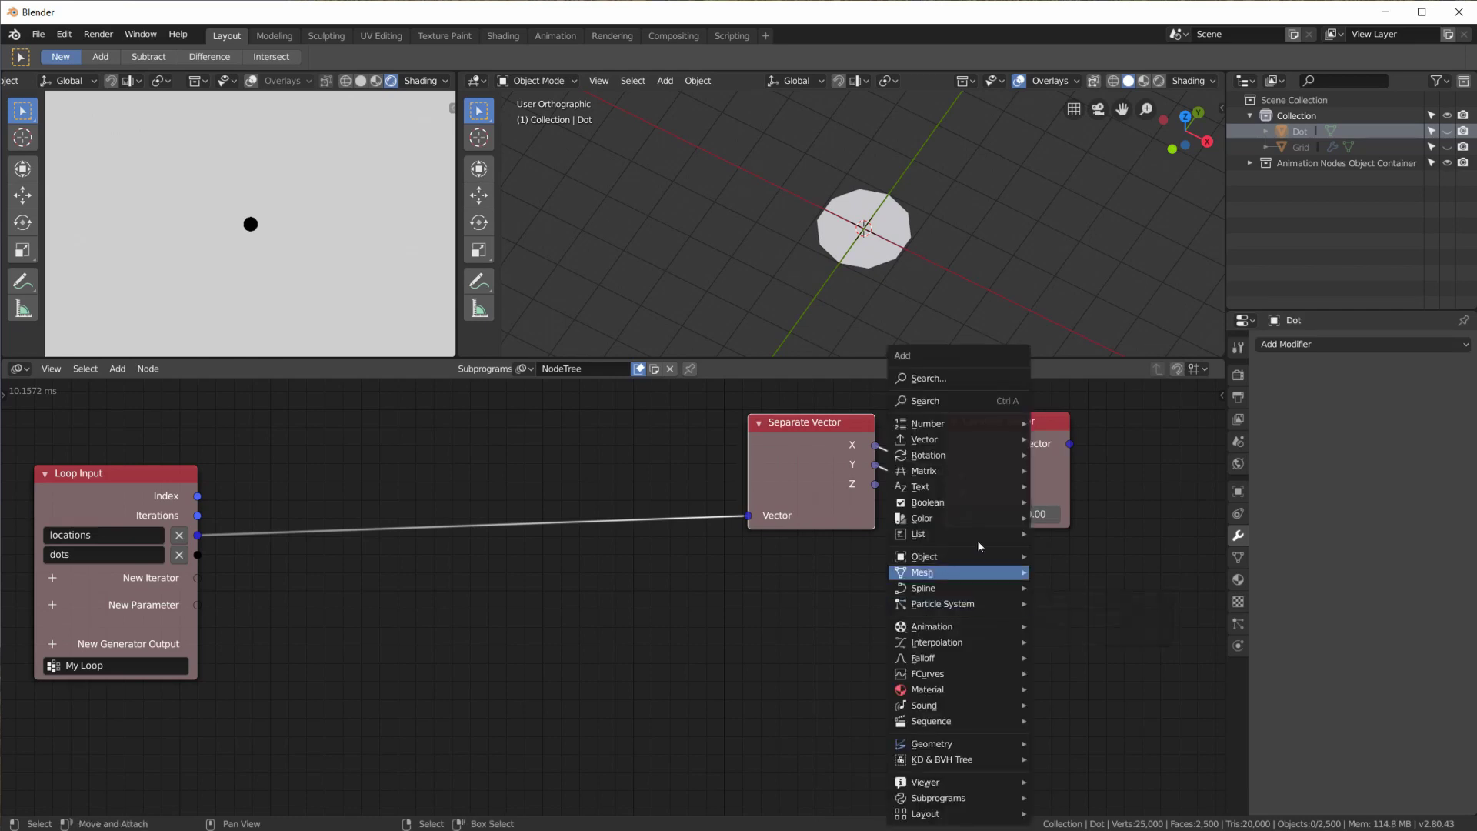
pyautogui.moveTo(1022, 561)
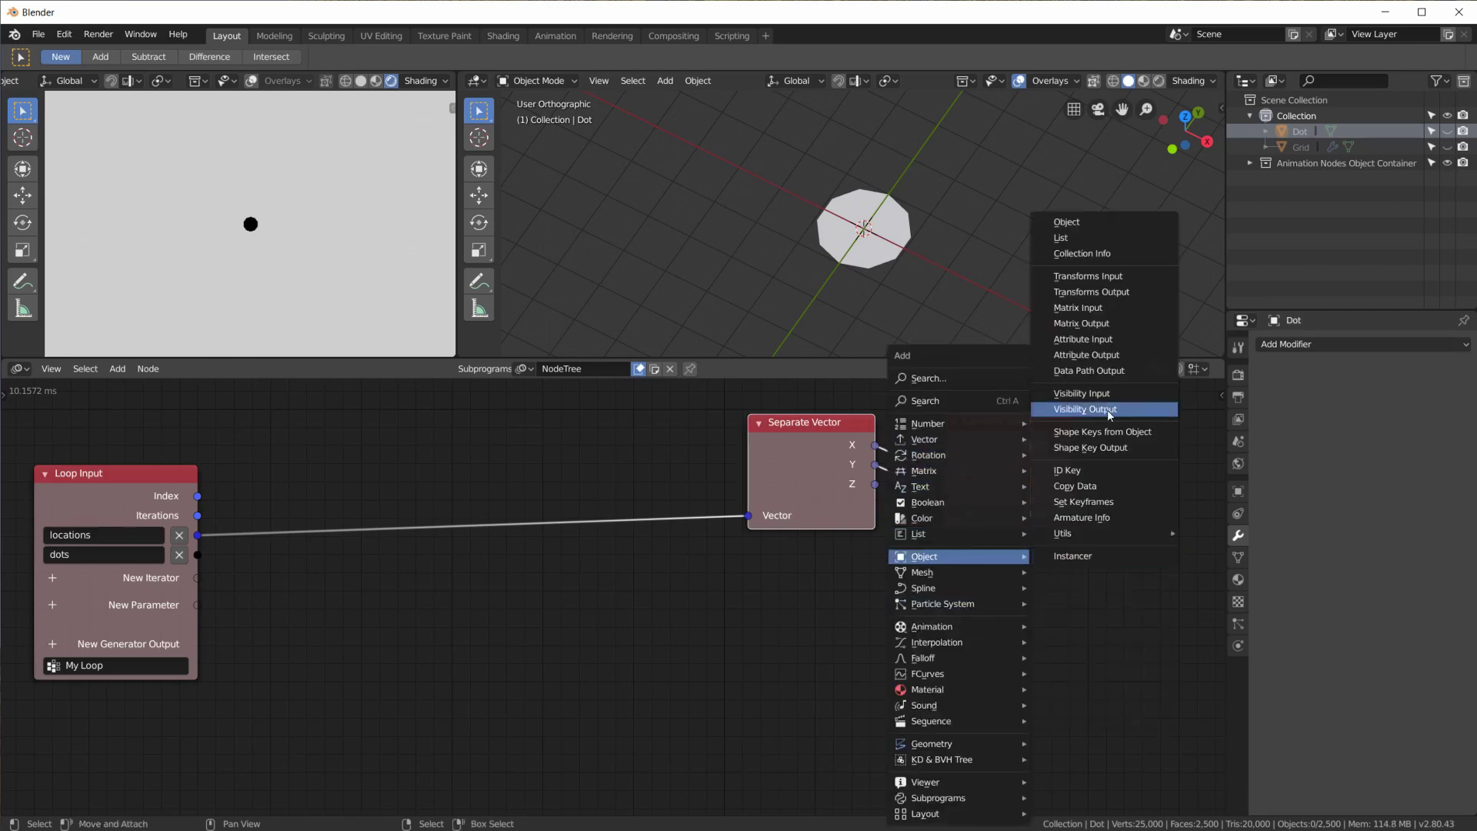
pyautogui.click(1101, 292)
pyautogui.click(1108, 501)
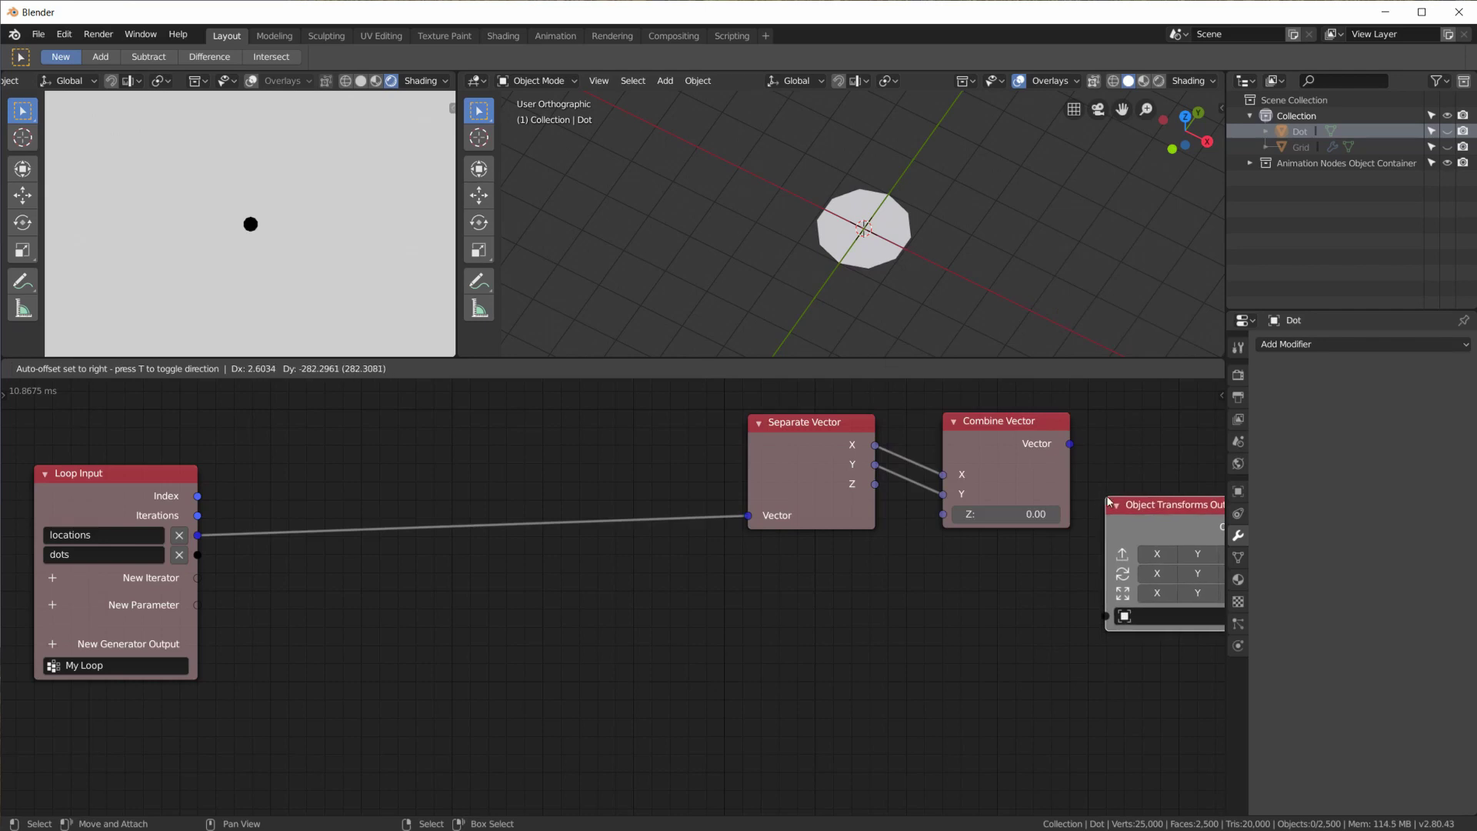
pyautogui.moveTo(199, 556); pyautogui.dragTo(1107, 616)
pyautogui.moveTo(1041, 588); pyautogui.dragTo(727, 591, button='middle')
pyautogui.click(846, 555)
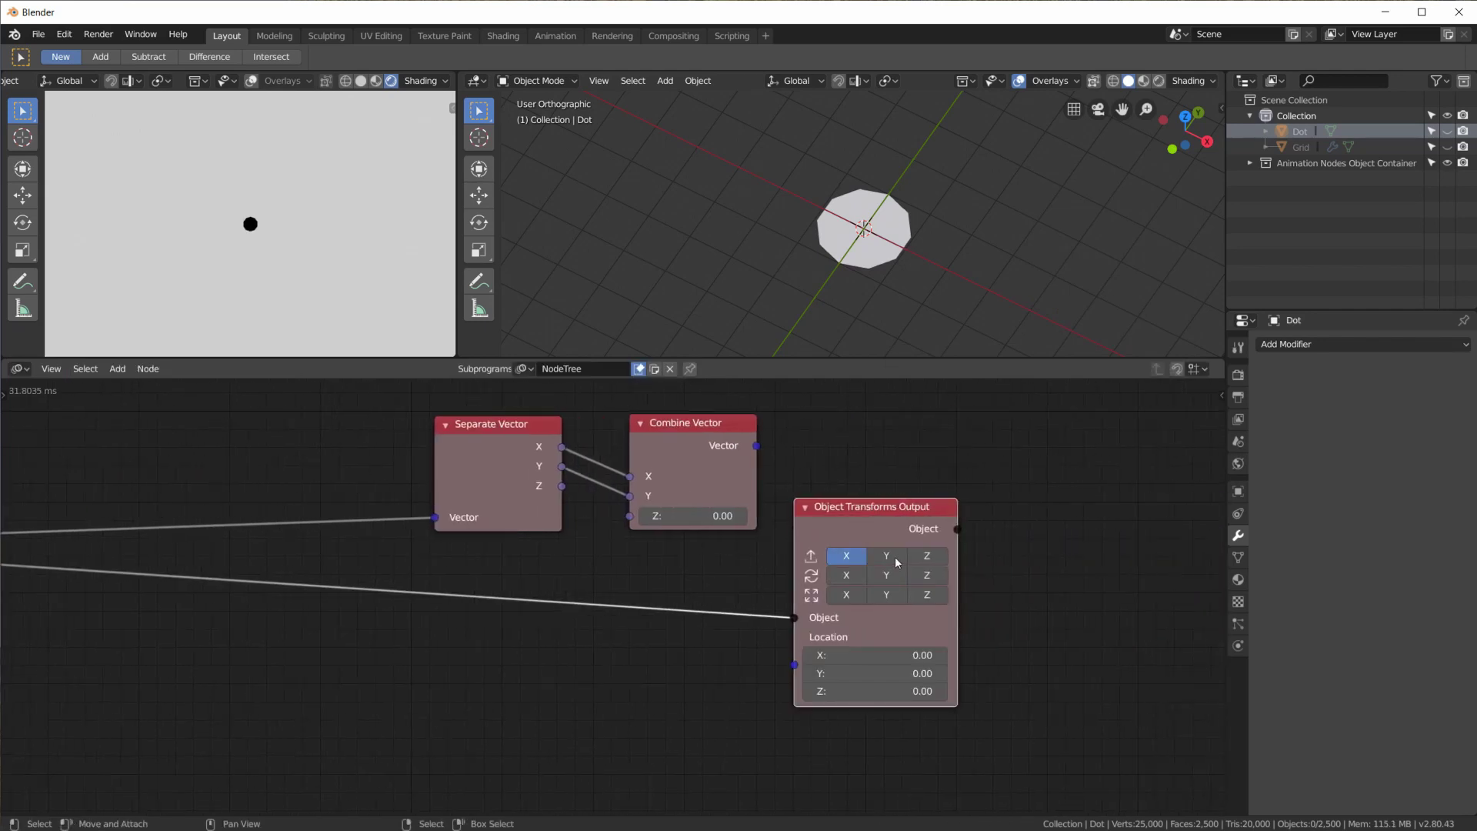
pyautogui.click(886, 556)
pyautogui.click(926, 556)
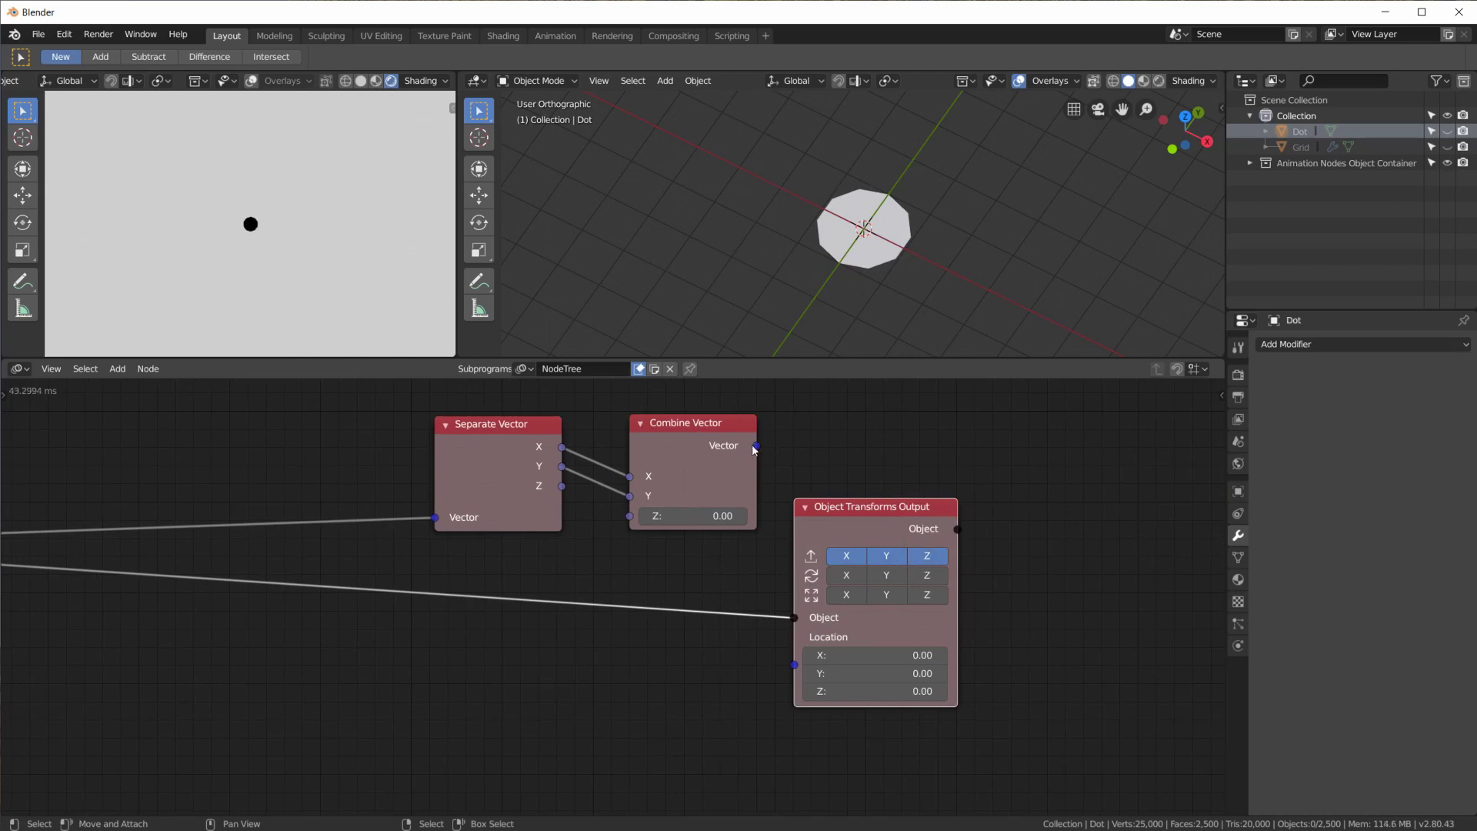
pyautogui.moveTo(757, 449); pyautogui.dragTo(800, 665)
pyautogui.moveTo(853, 508); pyautogui.dragTo(954, 492)
# Show the Dot object and shrink its mesh in Edit Mode to 0.603
pyautogui.scroll(-3, 768, 517)
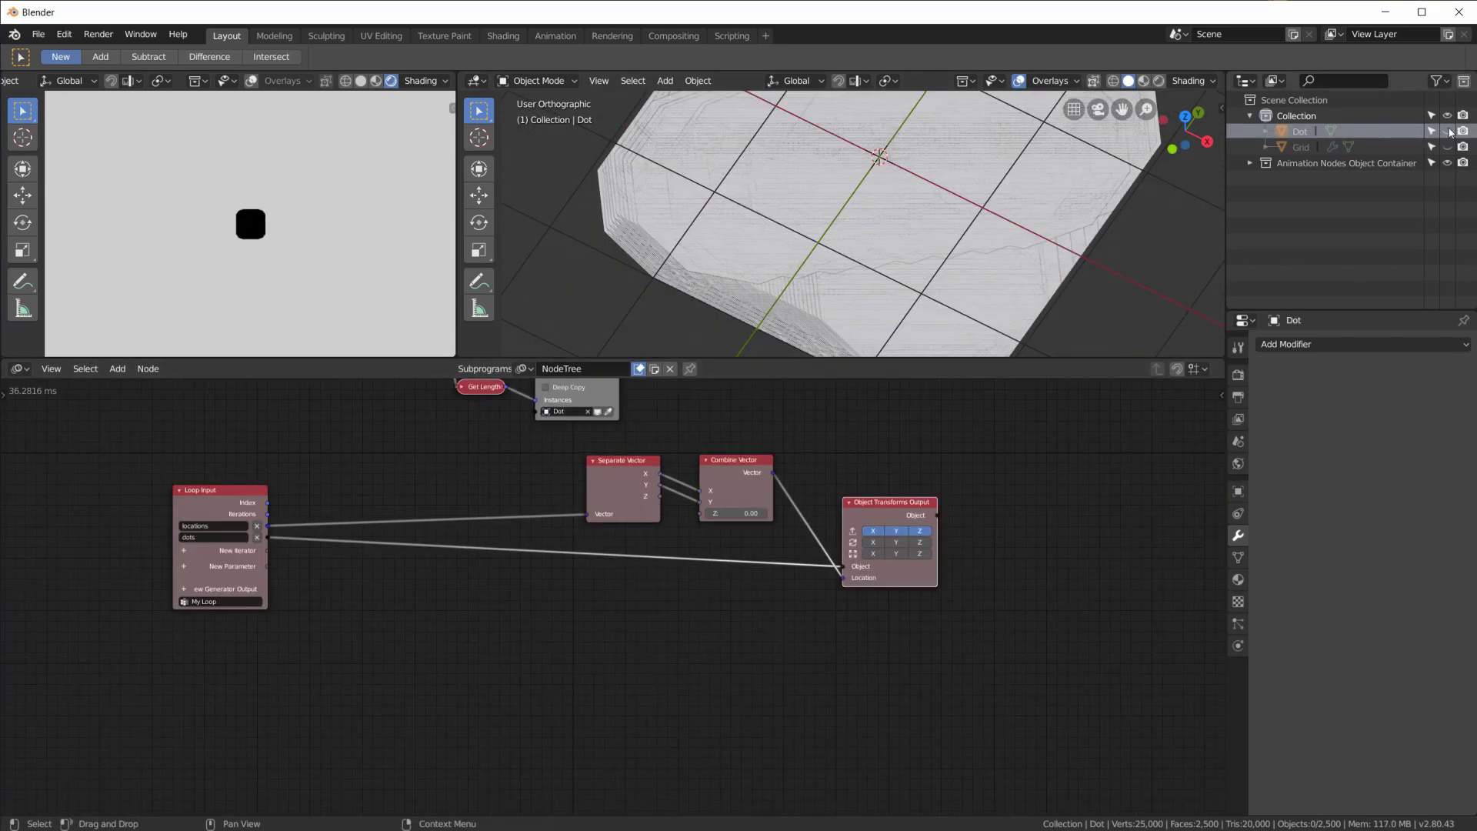
pyautogui.click(1449, 133)
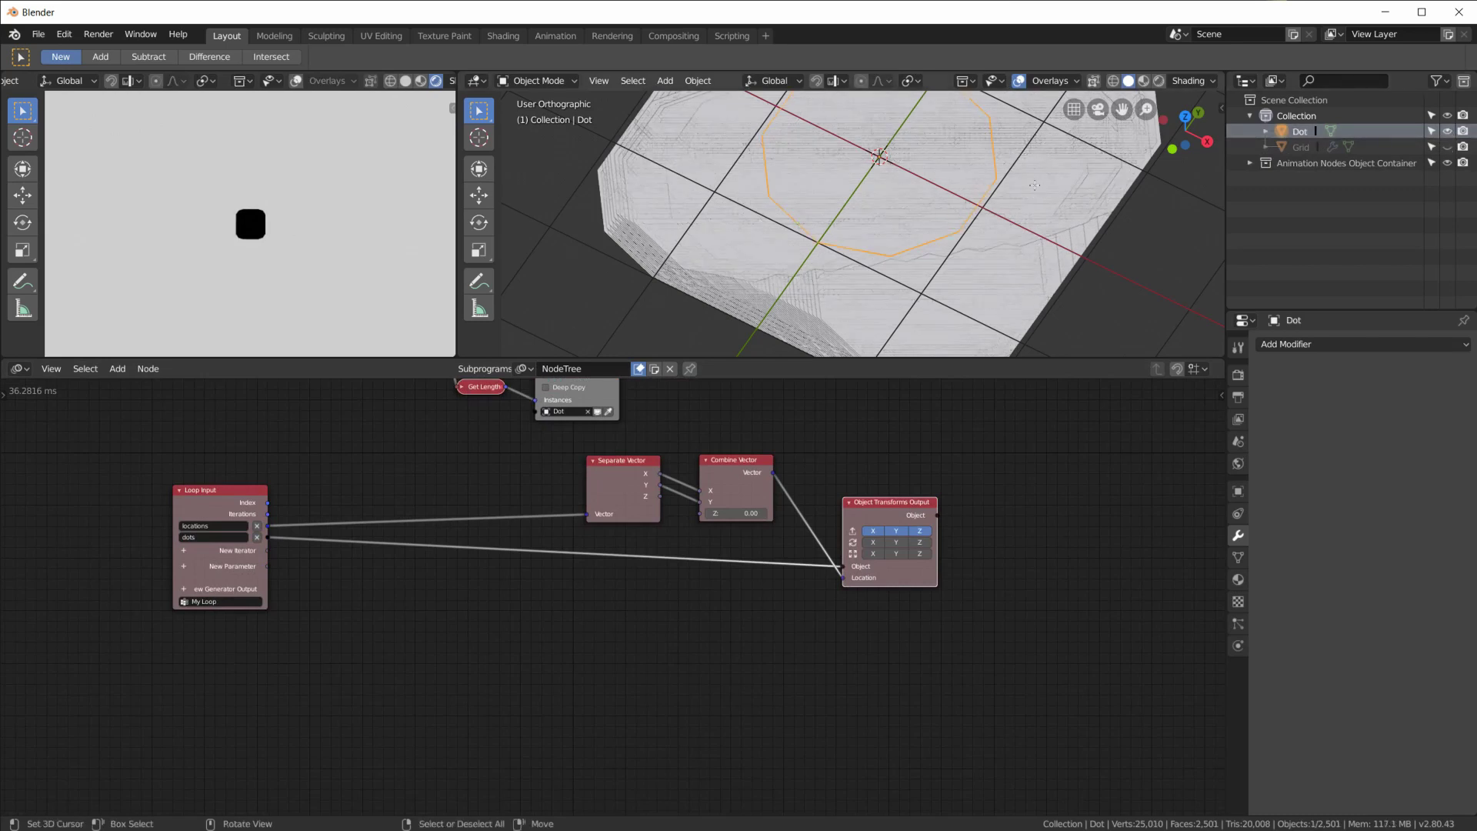
pyautogui.press('Tab')
pyautogui.press('s')
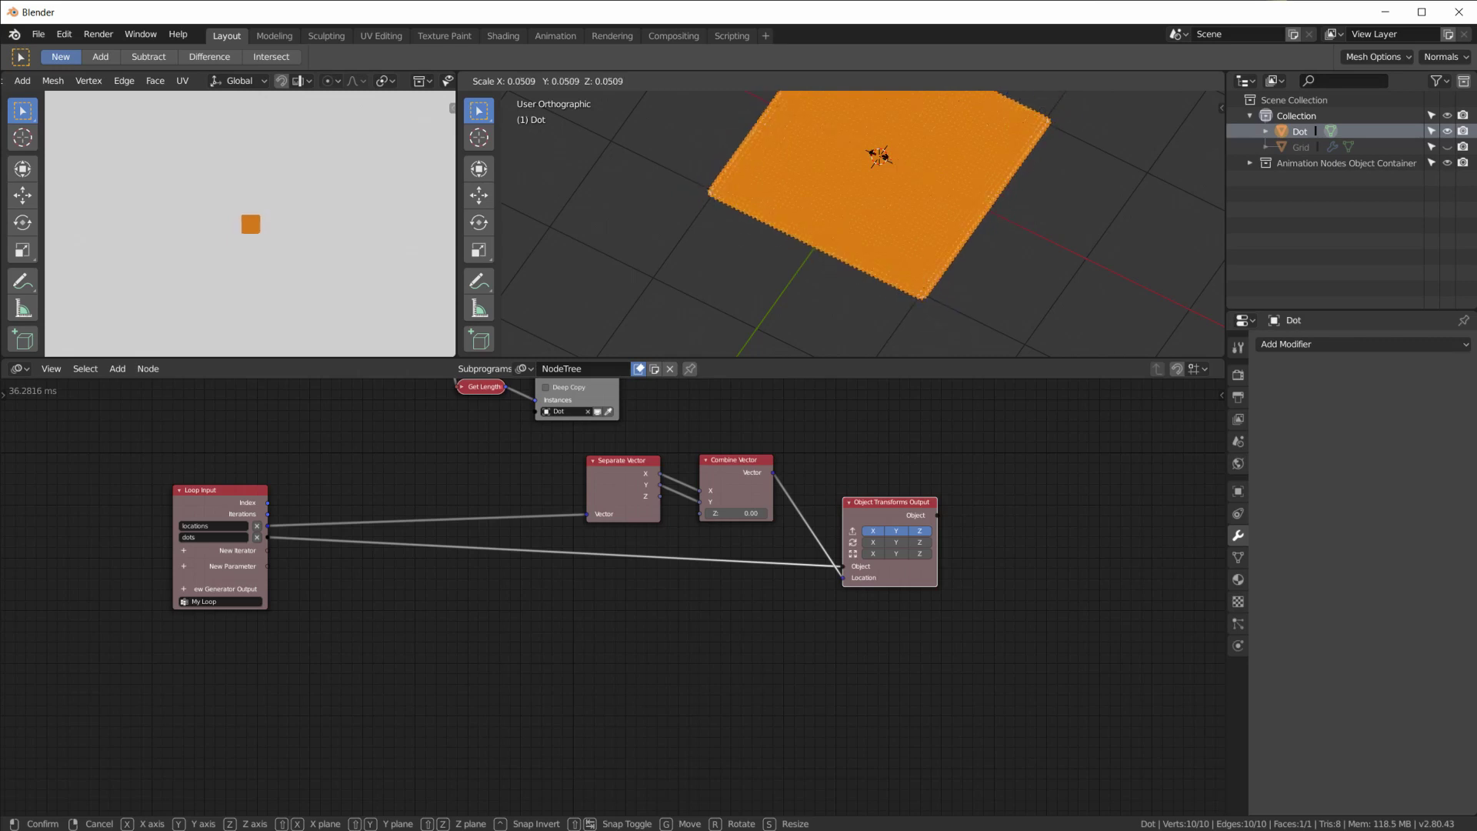
pyautogui.click(881, 157)
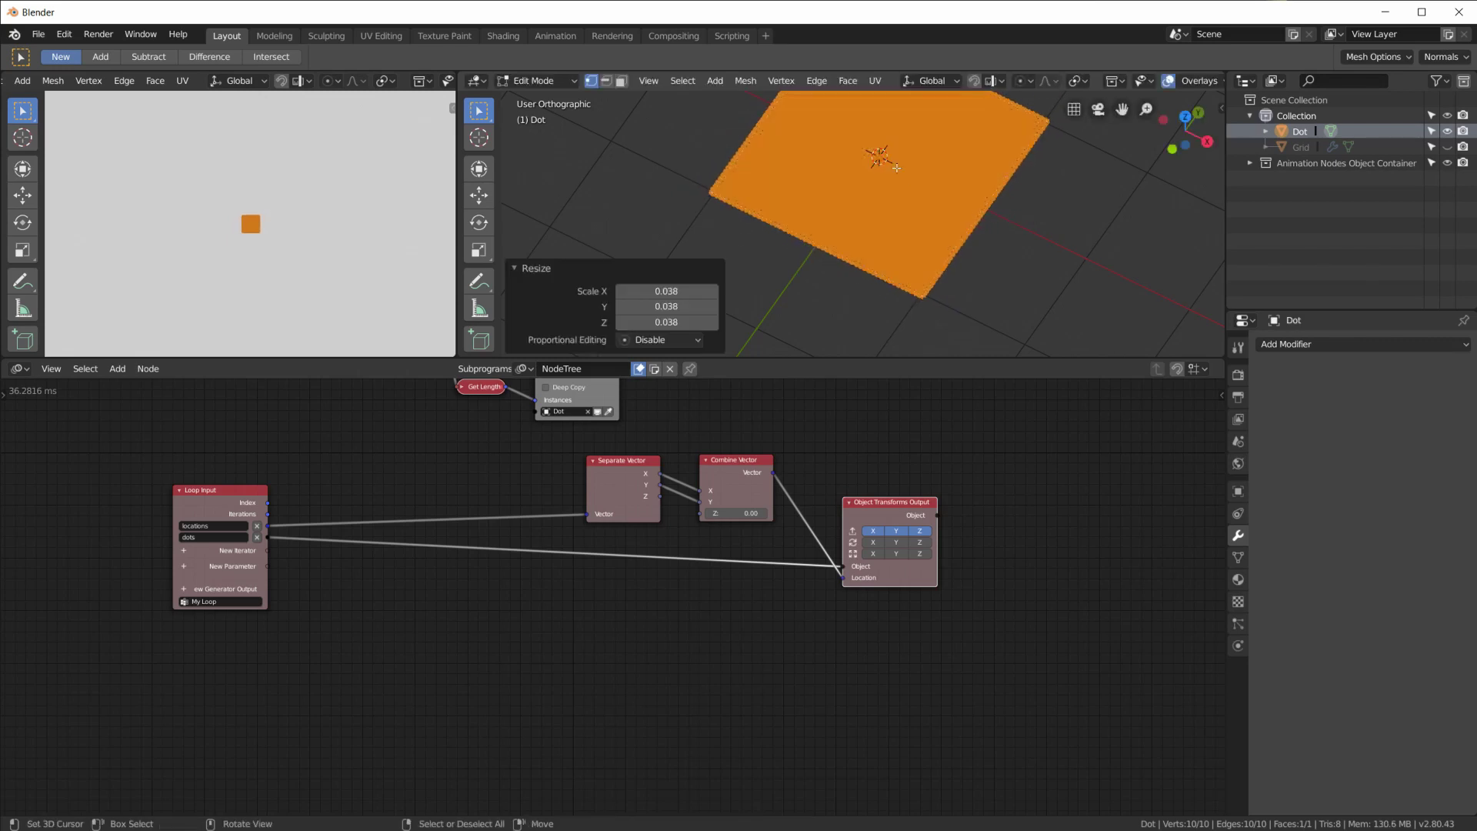
pyautogui.press('Tab')
pyautogui.scroll(4, 927, 186)
pyautogui.scroll(5, 926, 185)
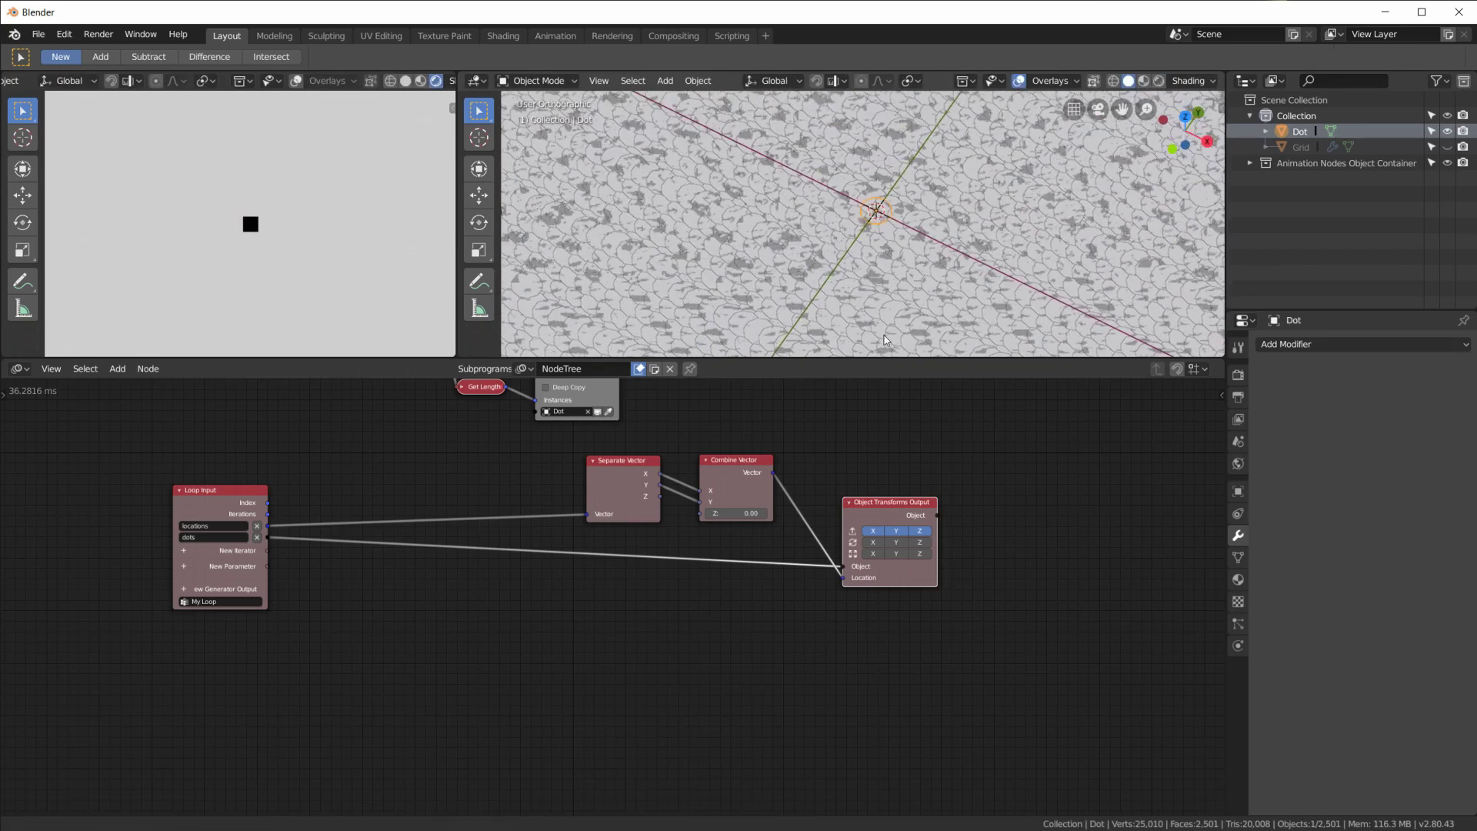
pyautogui.press('Tab')
pyautogui.press('s')
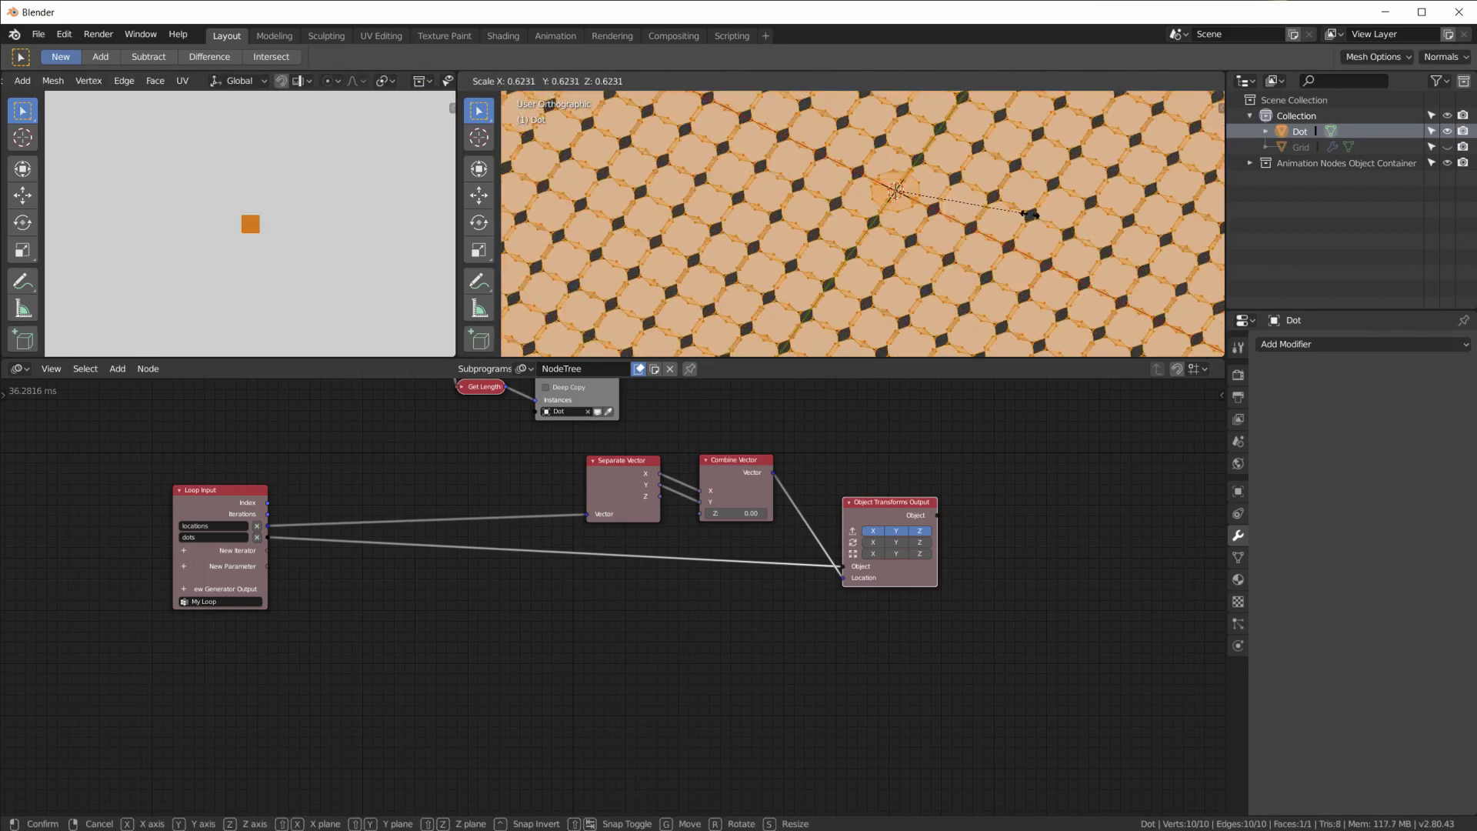
pyautogui.click(1025, 216)
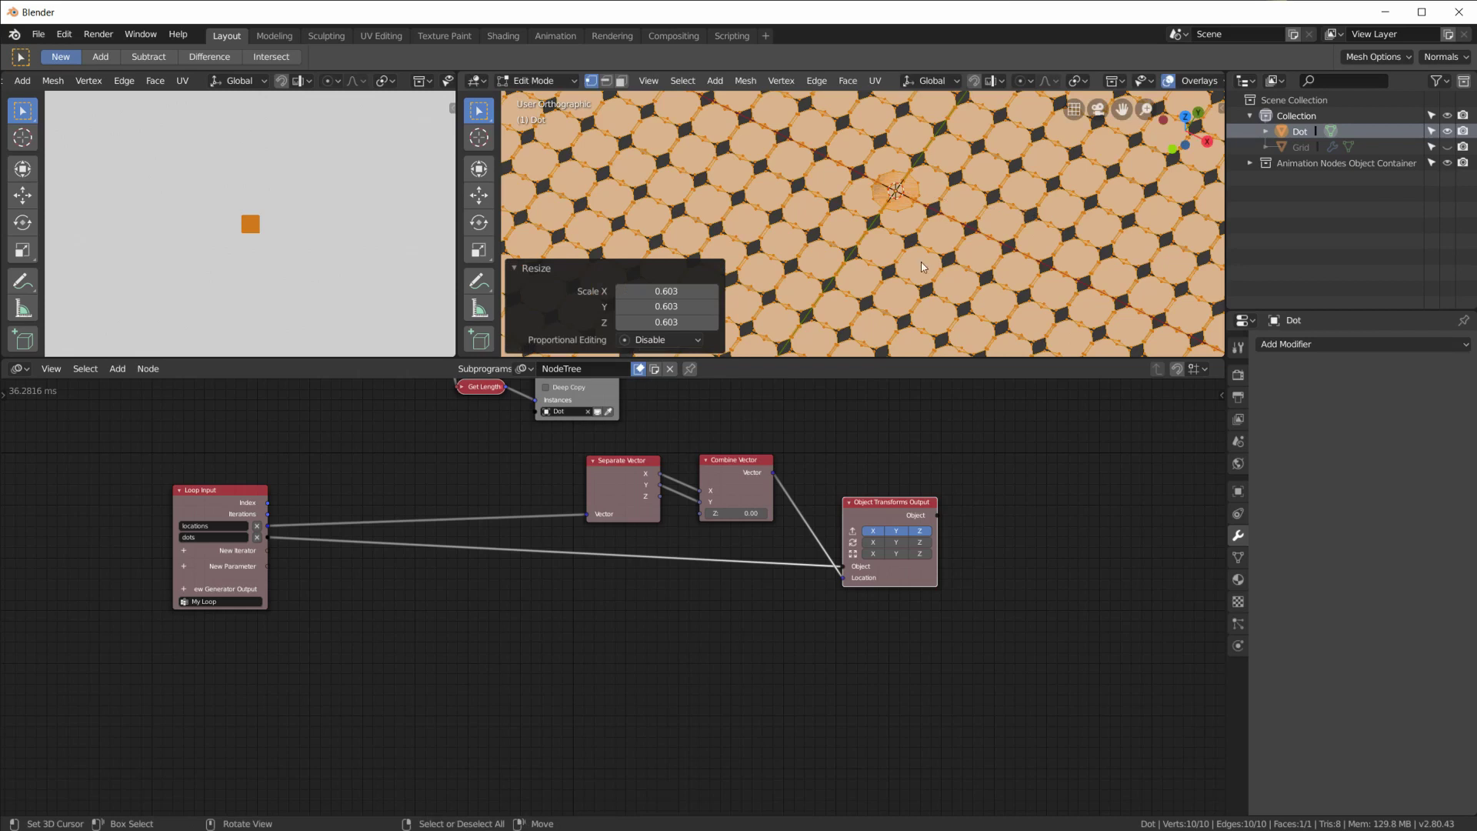
pyautogui.press('Tab')
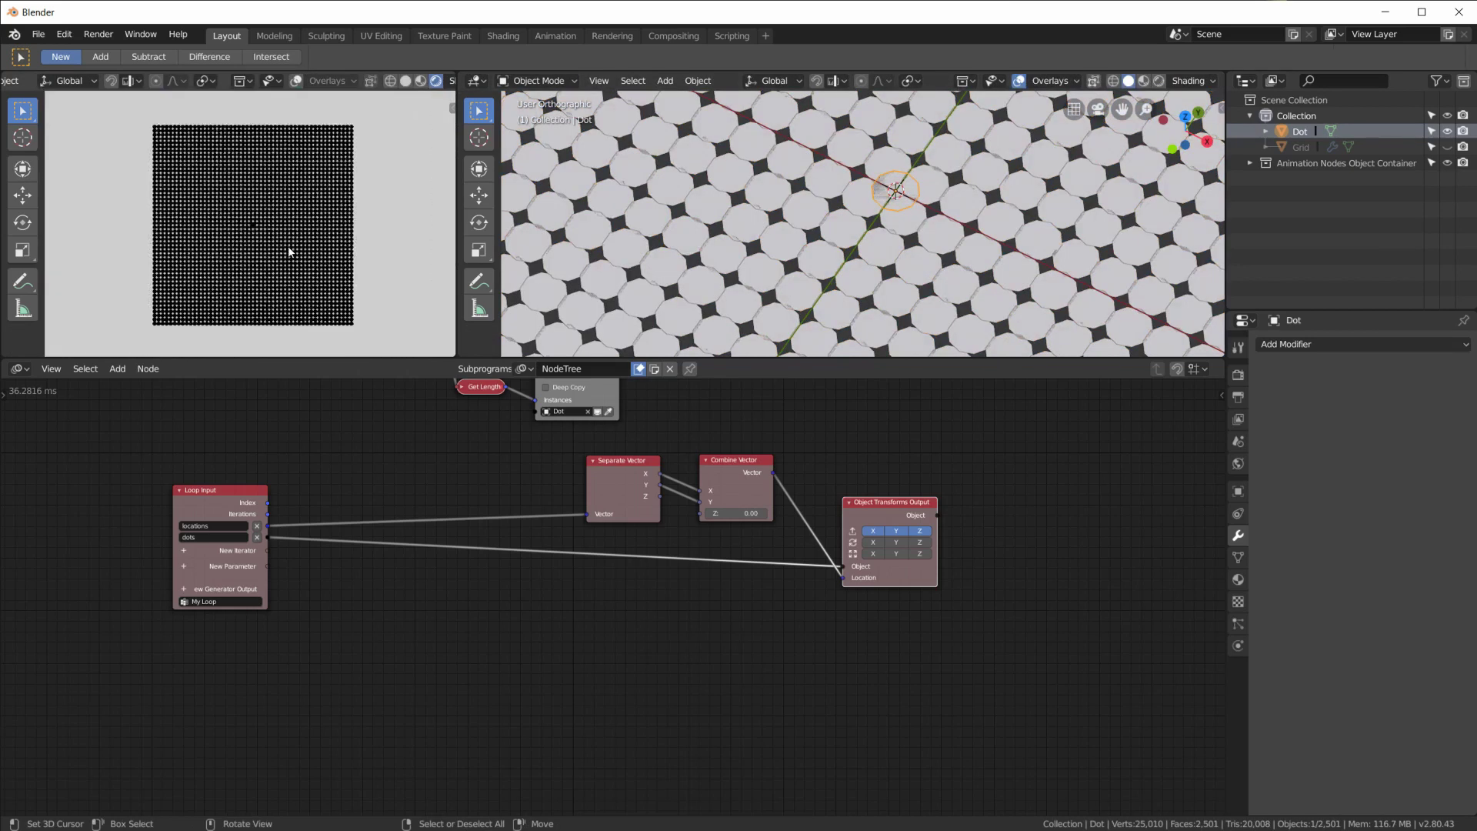
# Hide the original Dot object so only the instanced grid shows
pyautogui.scroll(3, 289, 252)
pyautogui.scroll(-2, 289, 252)
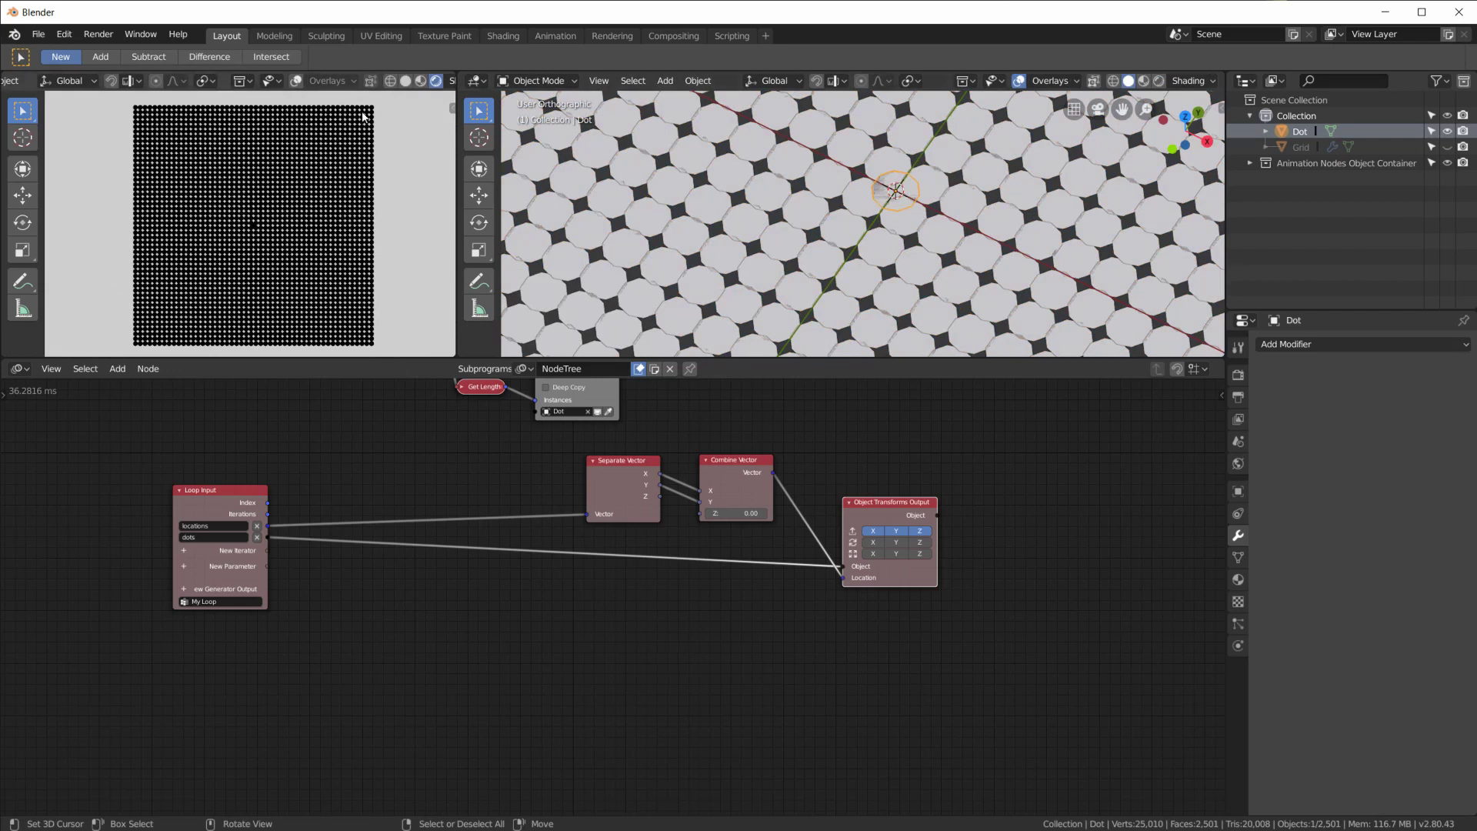
pyautogui.click(1447, 131)
pyautogui.scroll(2, 436, 274)
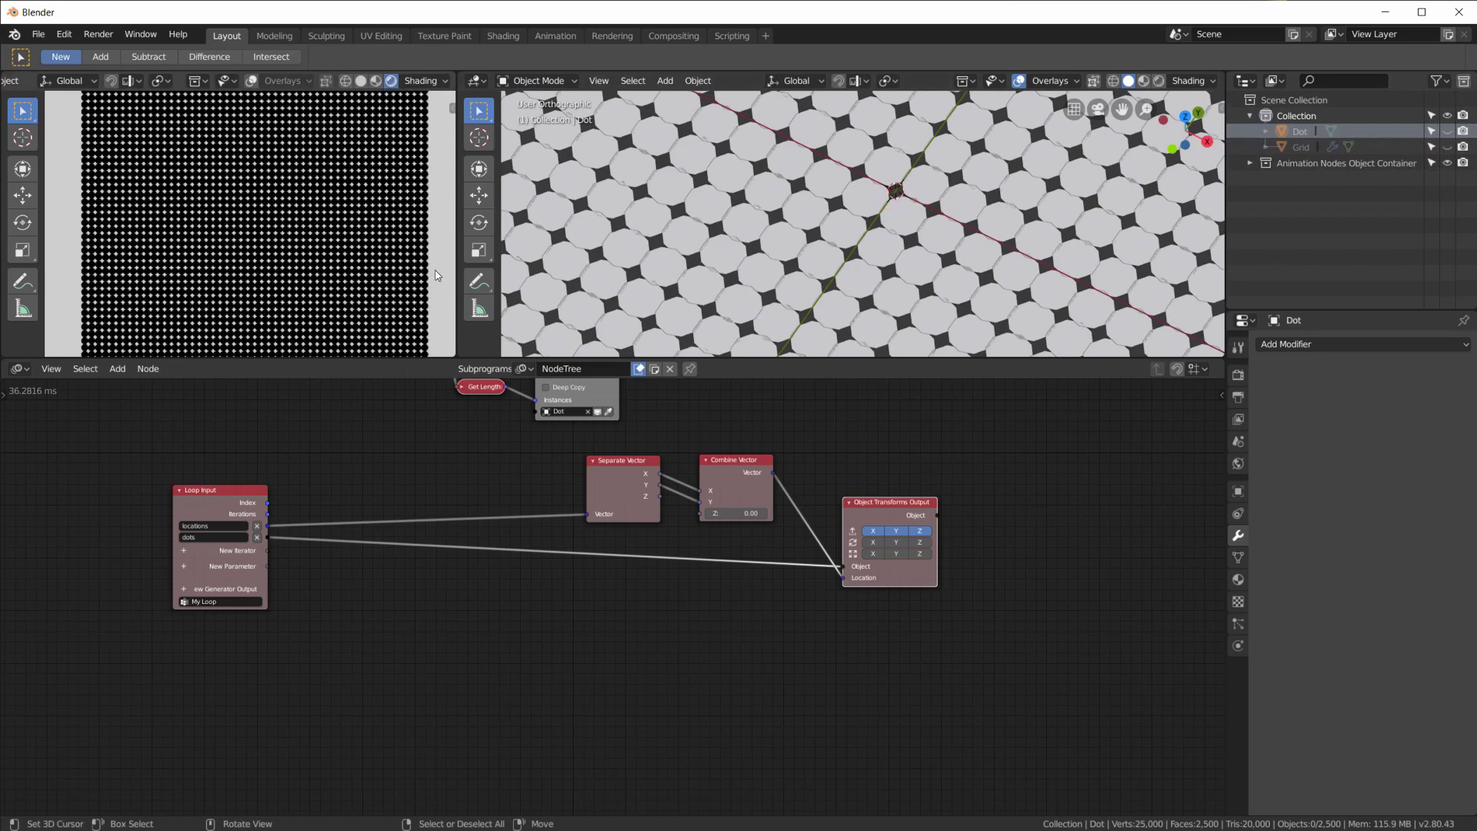
pyautogui.scroll(-1, 436, 274)
pyautogui.scroll(-2, 934, 566)
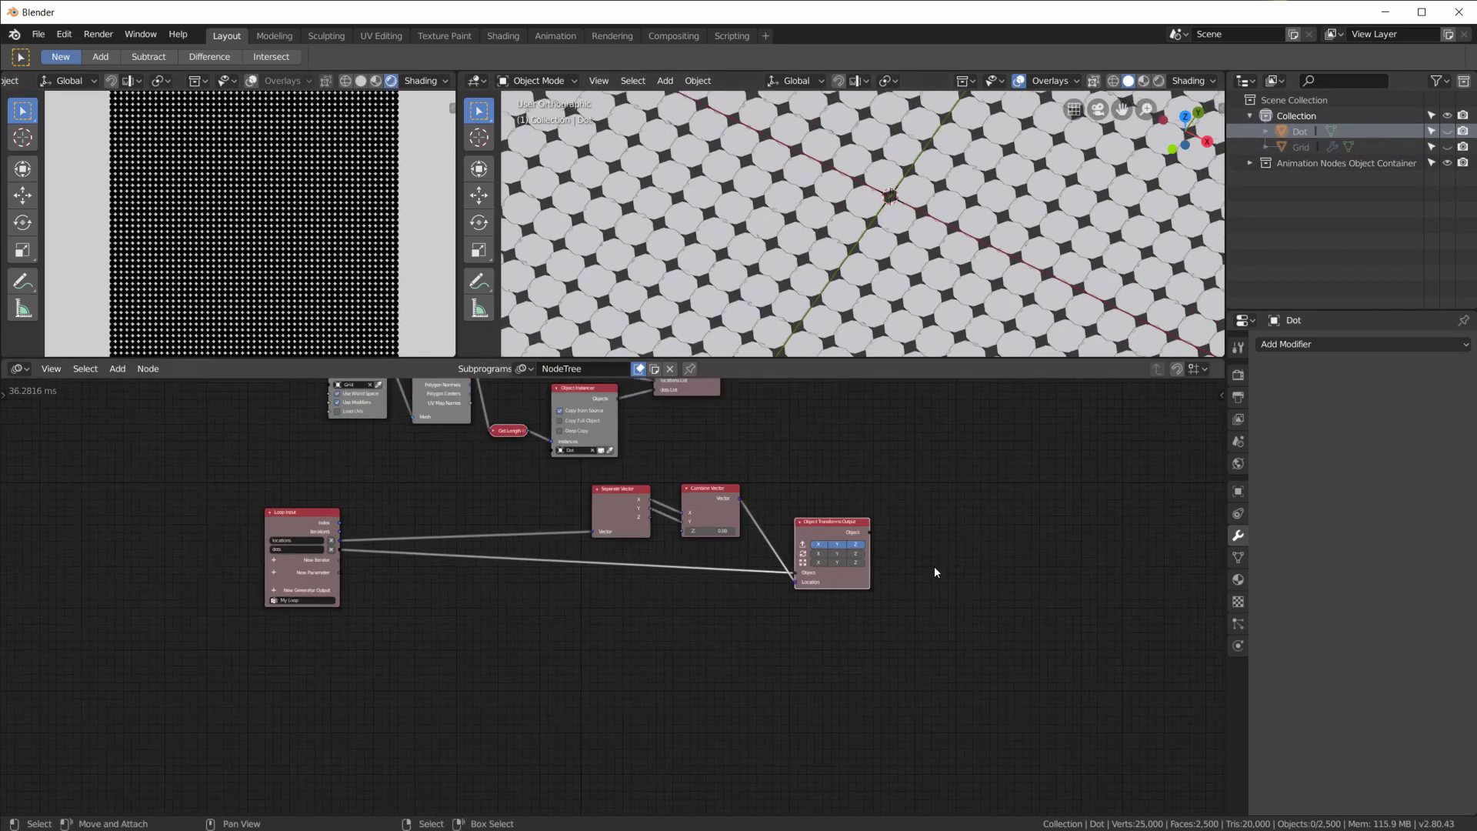
pyautogui.scroll(1, 934, 565)
pyautogui.scroll(1, 842, 644)
pyautogui.scroll(1, 795, 671)
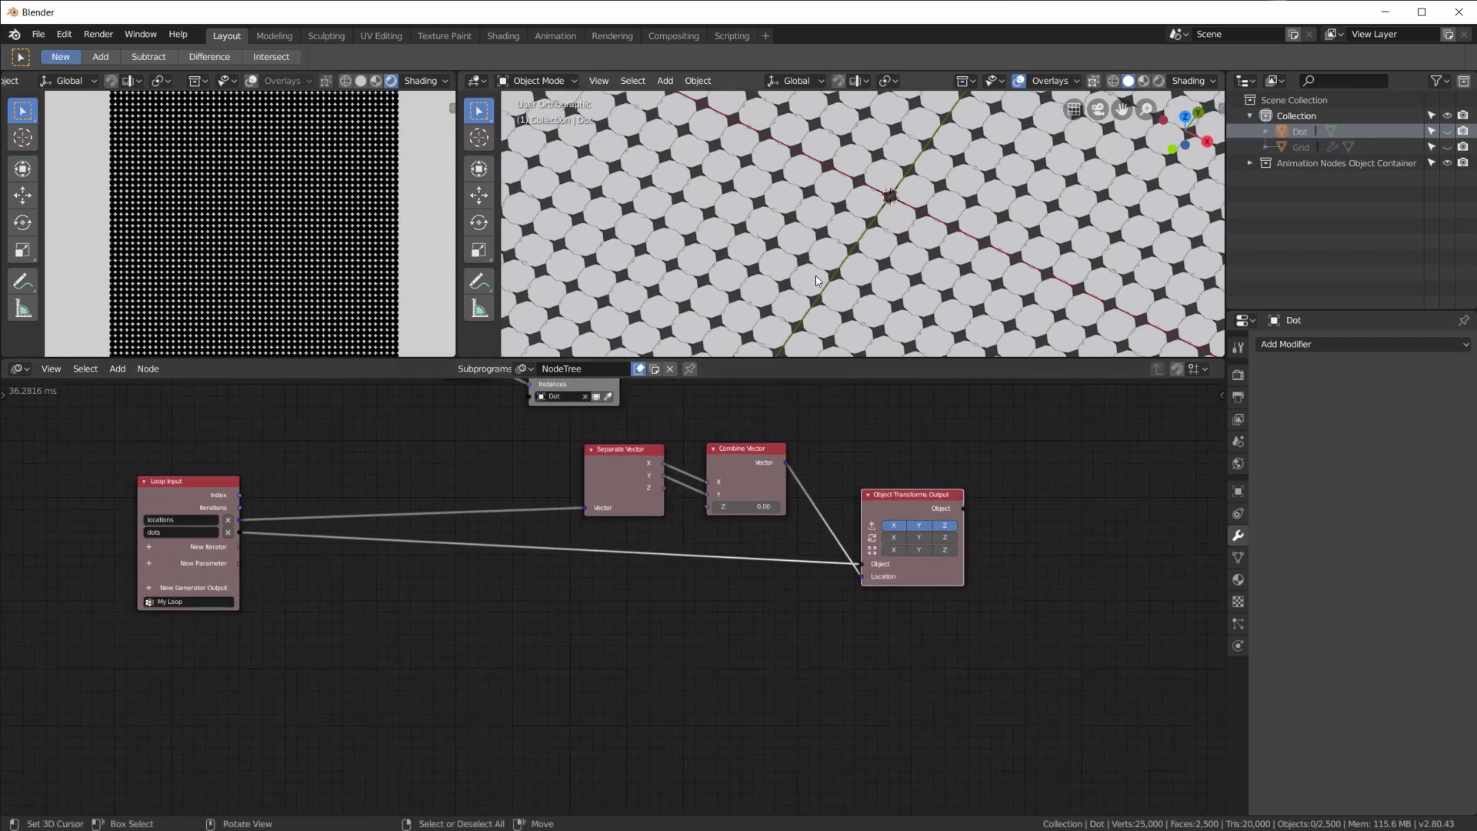
pyautogui.keyDown('shift'); pyautogui.scroll(3, 492, 613); pyautogui.keyUp('shift')
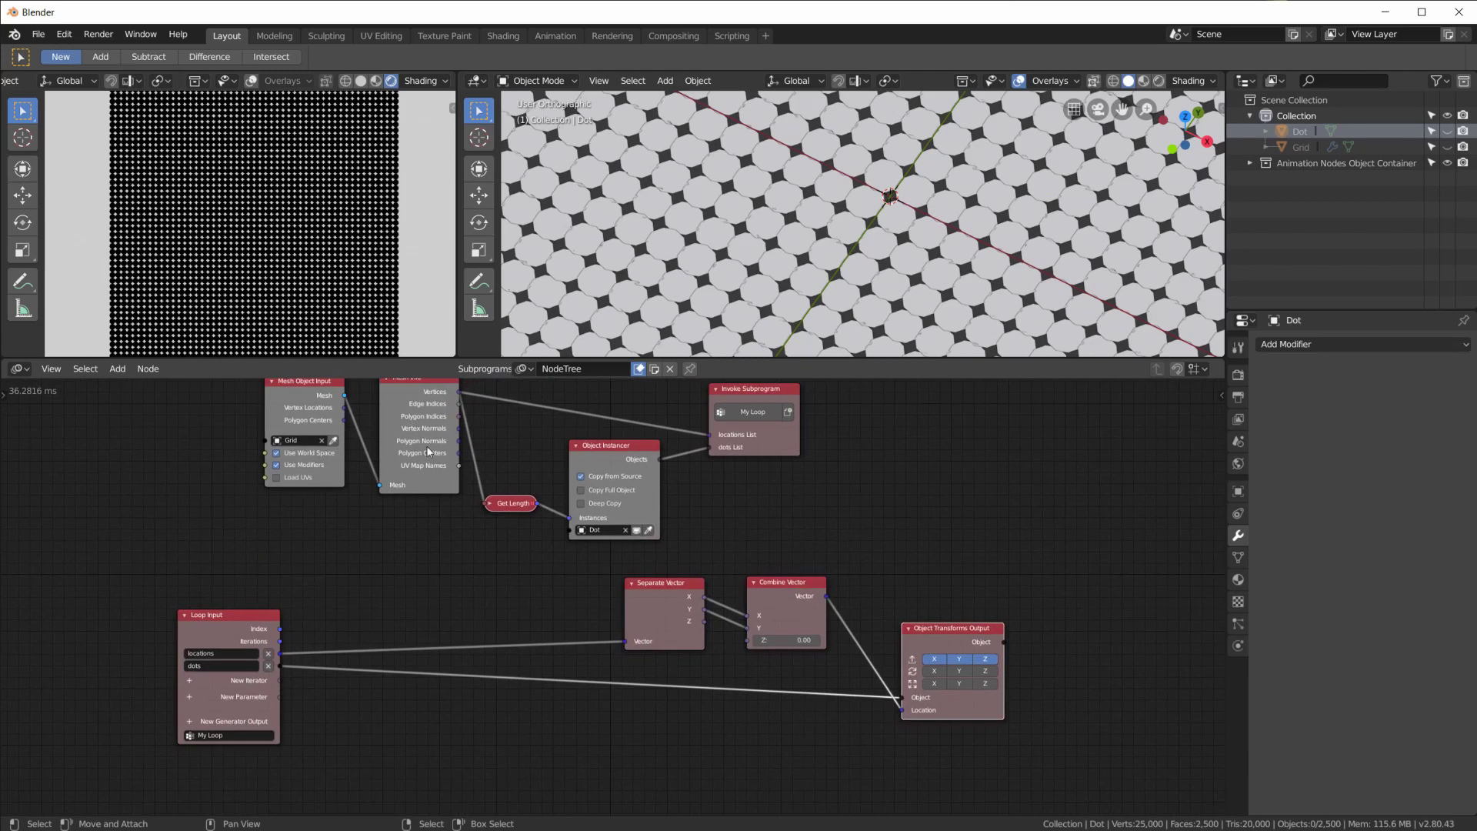
# Move the Separate Vector node next to Loop Input
pyautogui.moveTo(518, 659); pyautogui.dragTo(488, 510, button='middle')
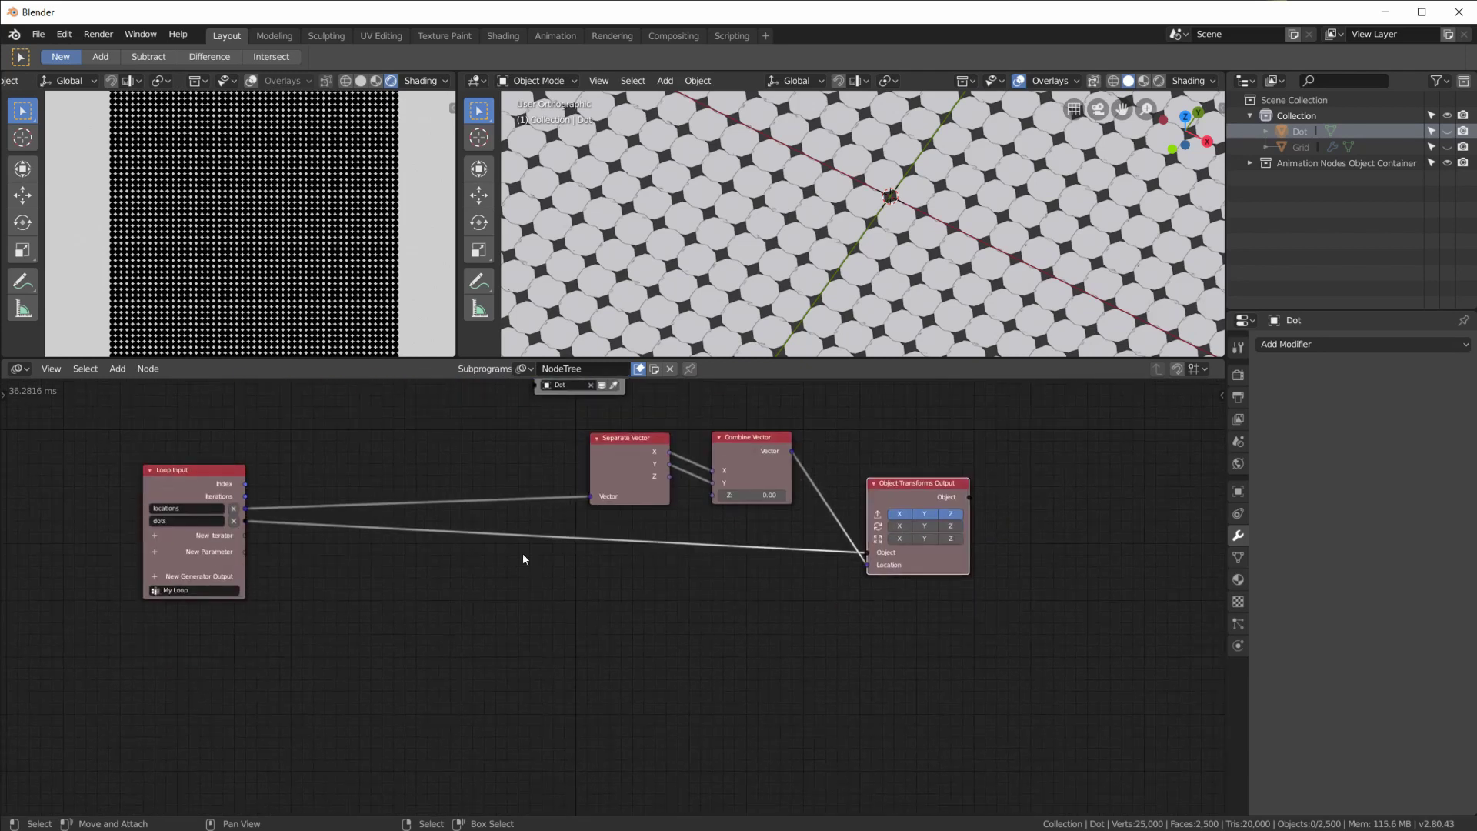
pyautogui.scroll(1, 615, 531)
pyautogui.moveTo(659, 511); pyautogui.dragTo(671, 541, button='middle')
pyautogui.moveTo(677, 469); pyautogui.dragTo(344, 469)
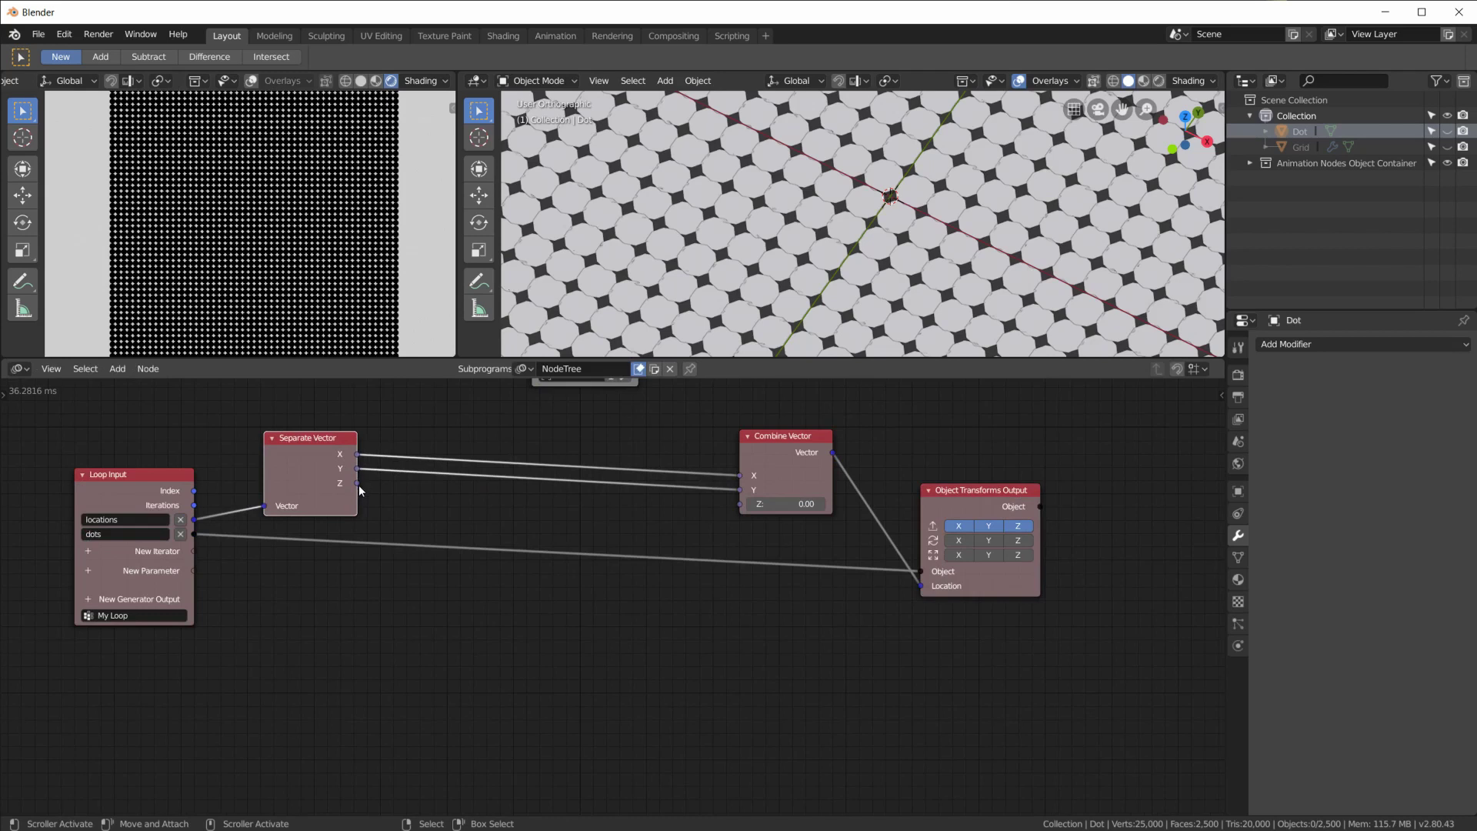
# Enable Scale X, Y and Z and drive the dot Scale from Separate Vector's Z via Vector from Value
pyautogui.click(959, 555)
pyautogui.click(1018, 555)
pyautogui.click(994, 557)
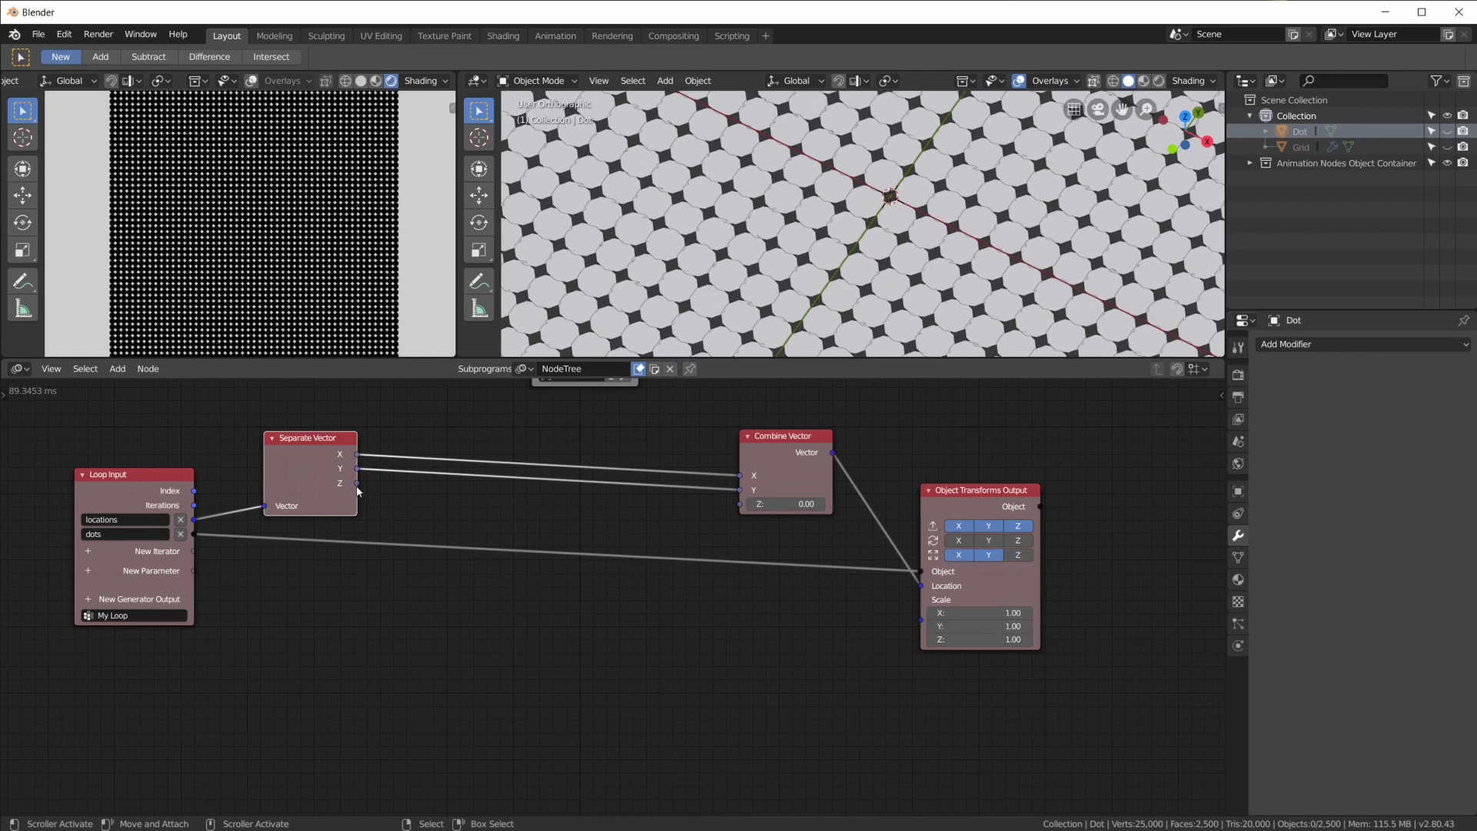
pyautogui.moveTo(356, 483); pyautogui.dragTo(931, 625)
pyautogui.moveTo(635, 473); pyautogui.dragTo(780, 591)
pyautogui.scroll(3, 281, 246)
pyautogui.scroll(-2, 281, 230)
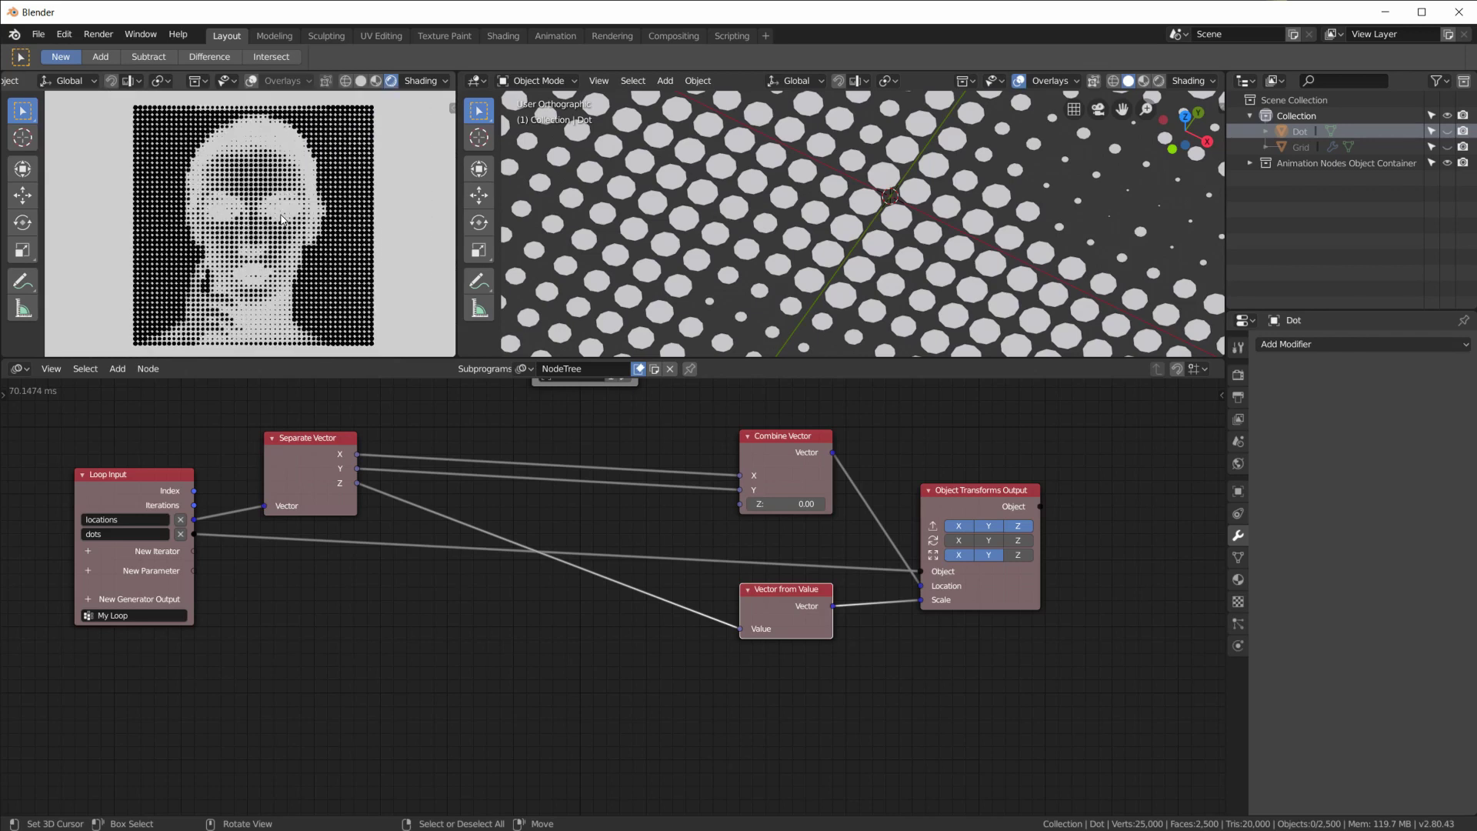
pyautogui.scroll(1, 281, 219)
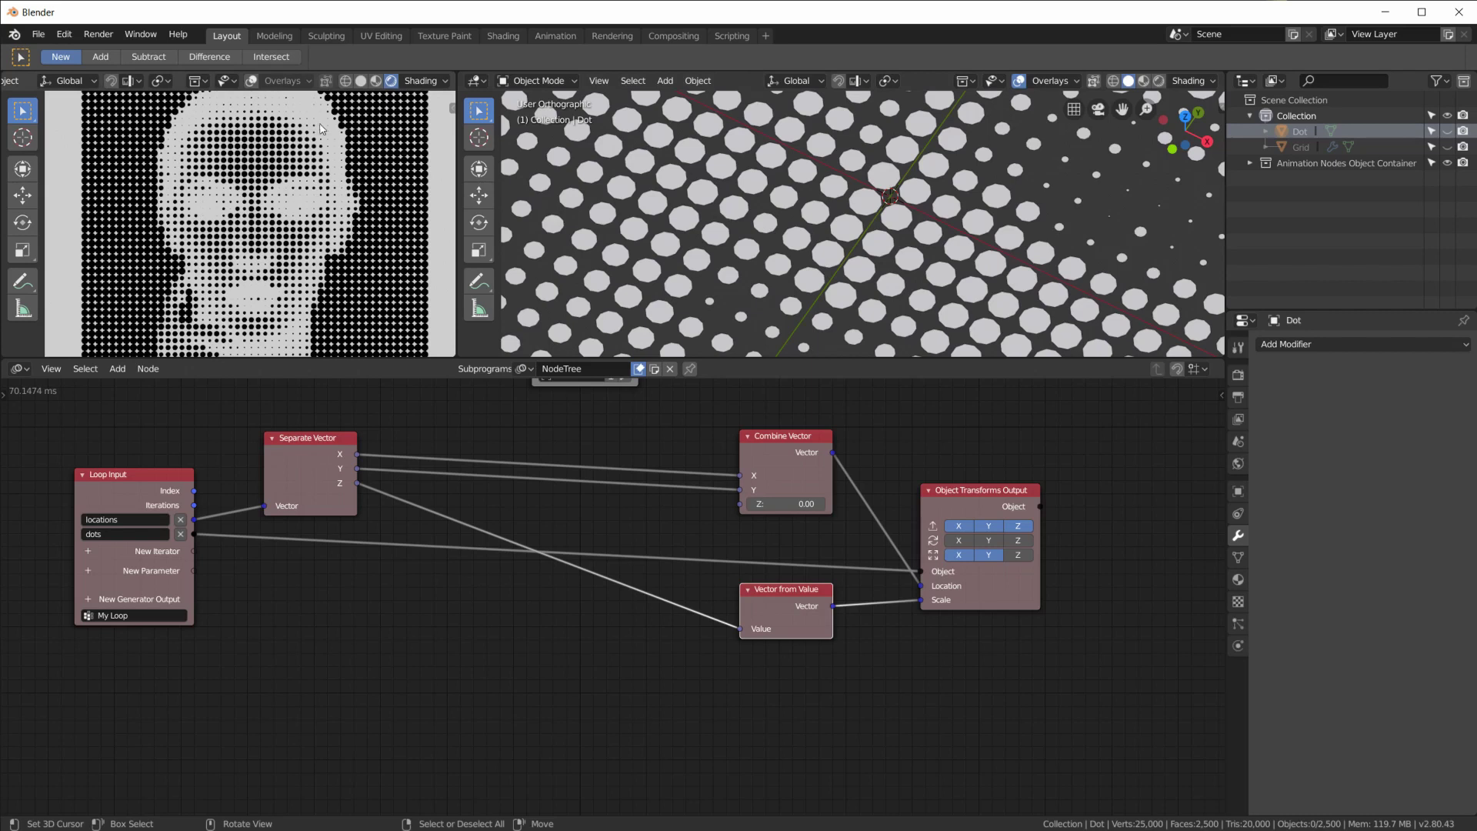
pyautogui.scroll(5, 318, 120)
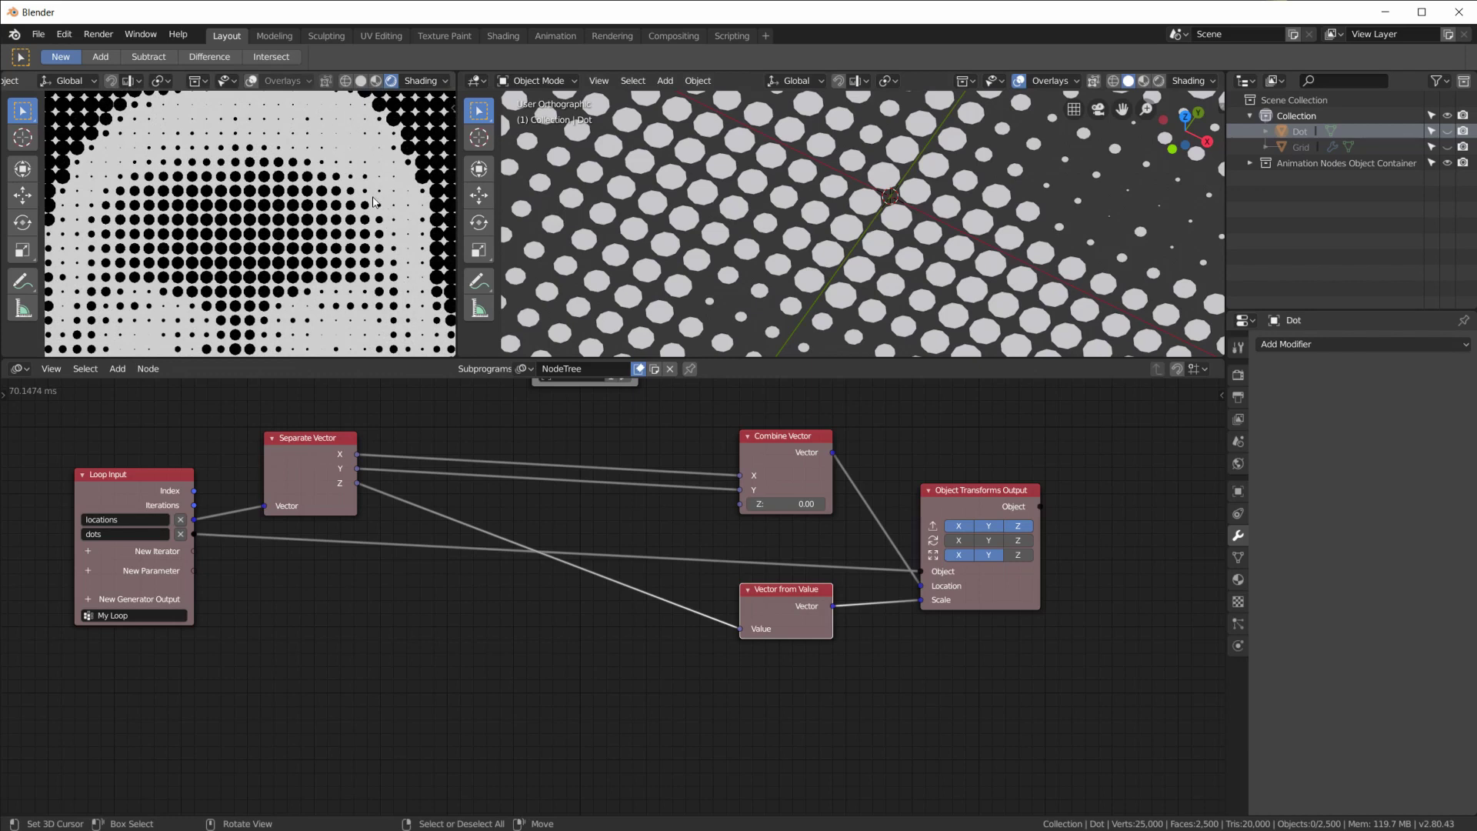
# Insert a Map Range node into the Z-to-Vector from Value link
pyautogui.hotkey('shift', 'a')
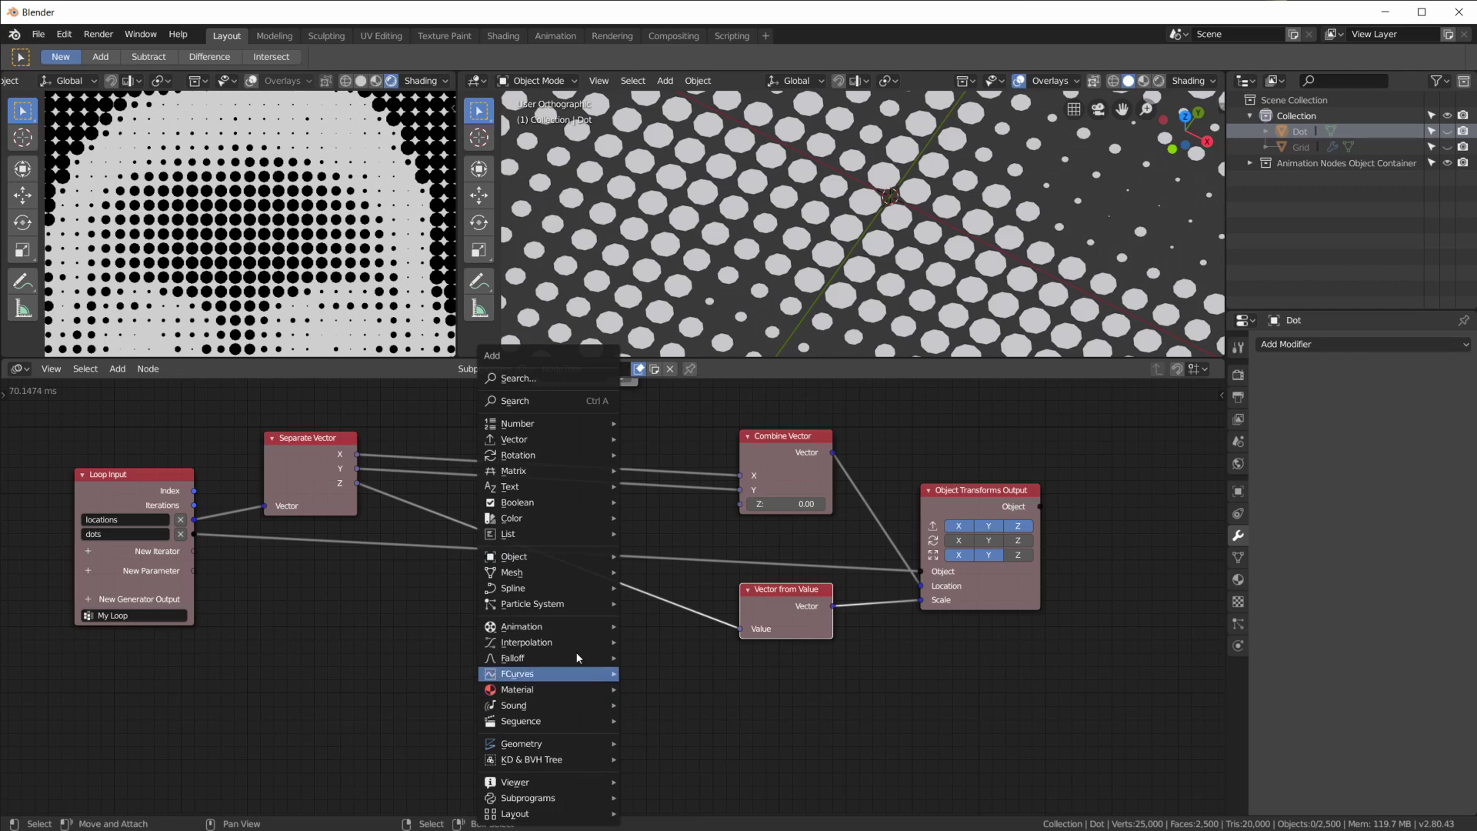
pyautogui.moveTo(566, 423)
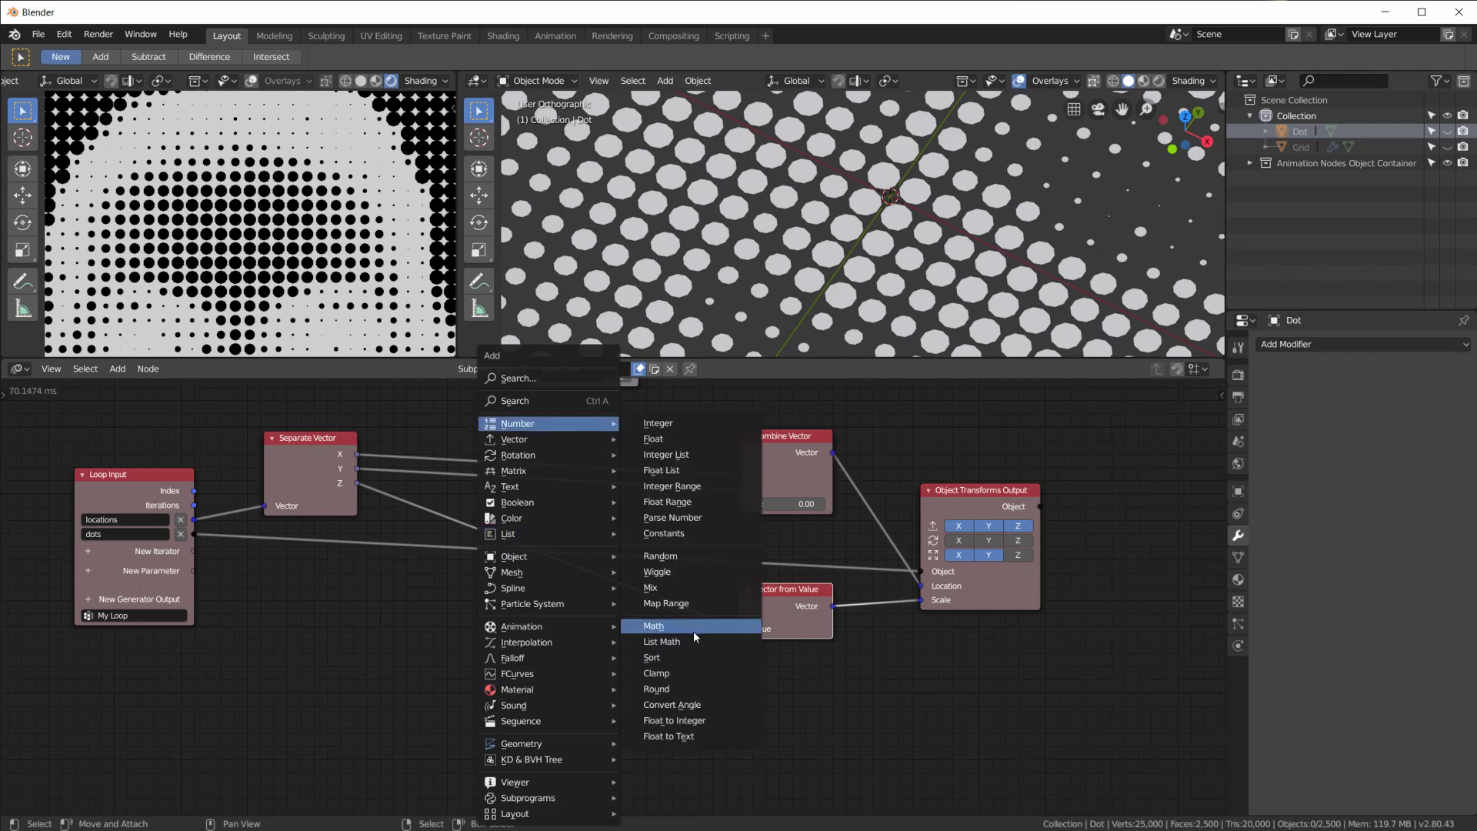
pyautogui.click(668, 605)
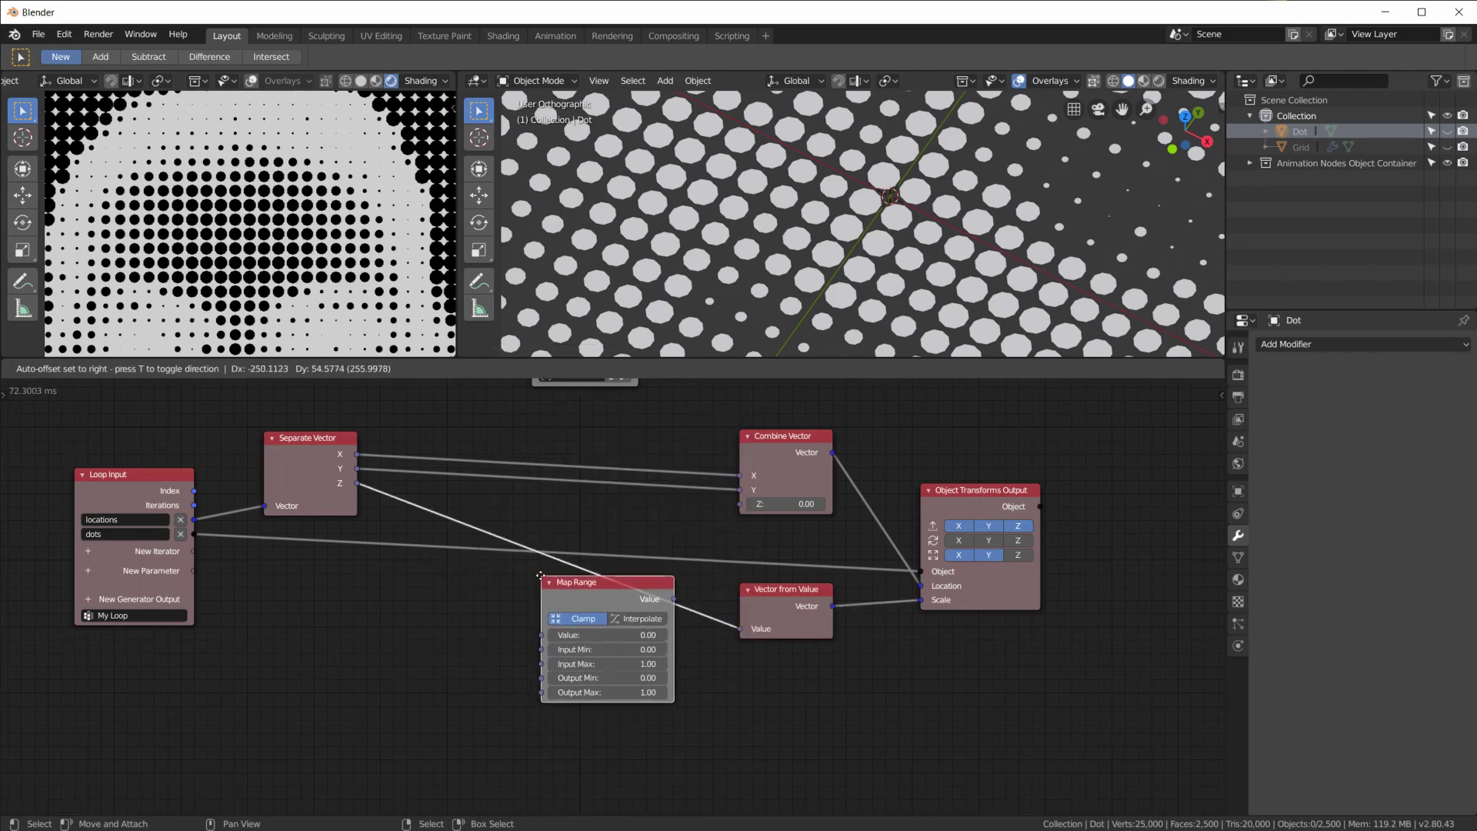
pyautogui.click(586, 666)
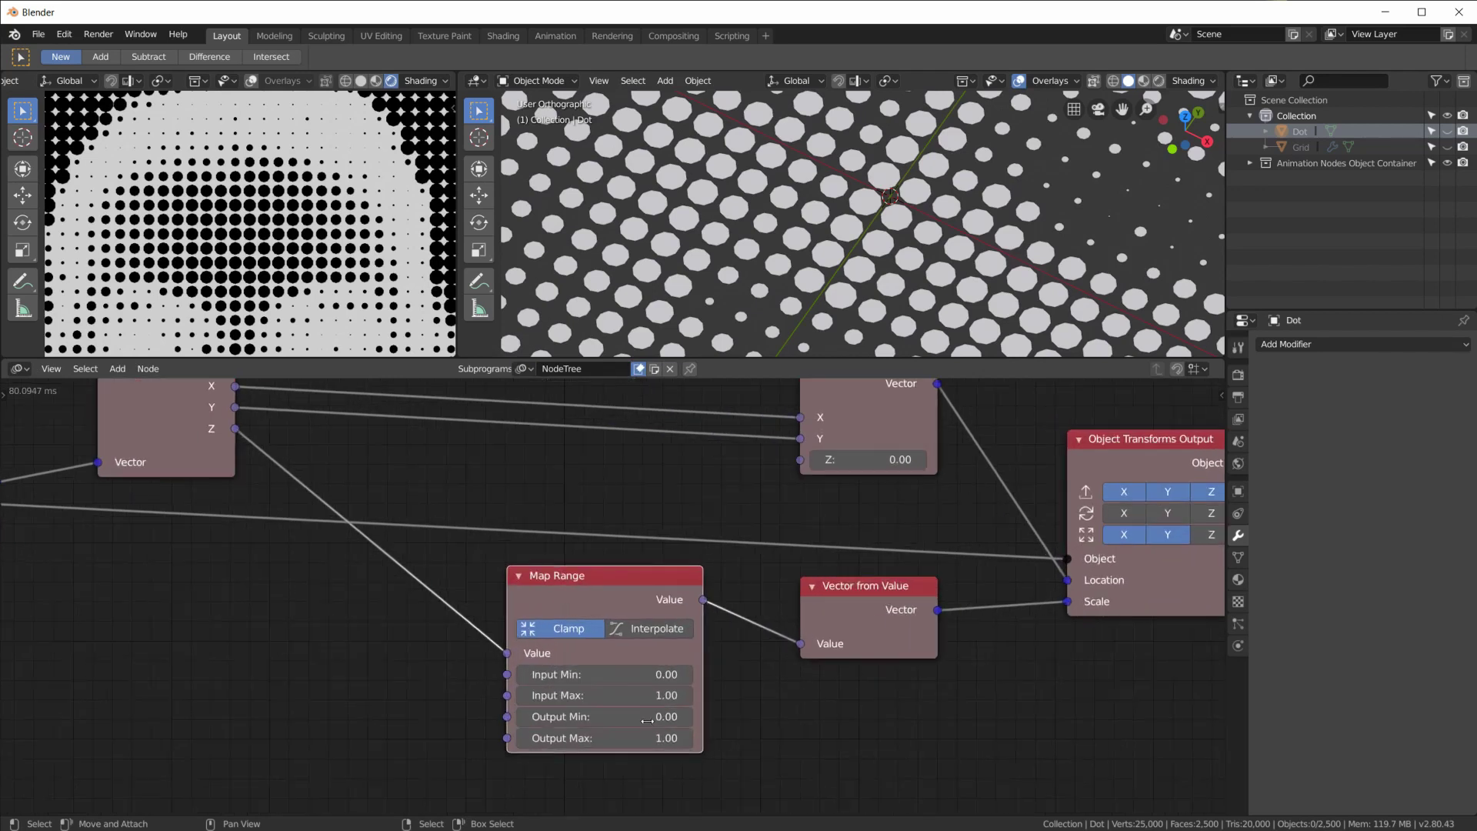
pyautogui.moveTo(645, 723); pyautogui.dragTo(659, 669, button='middle')
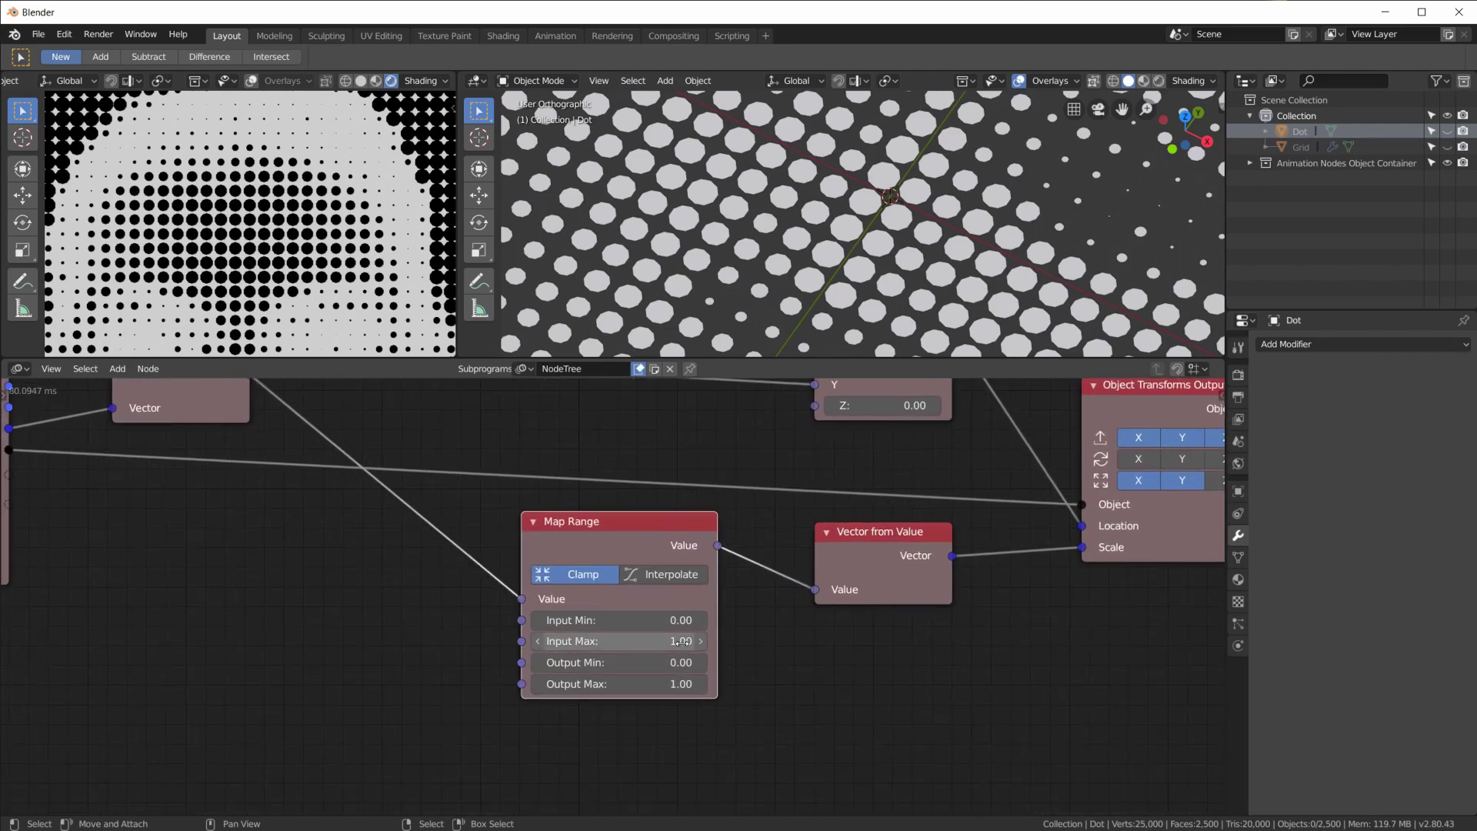
# Set the Map Range Output Min to 1 and Output Max to 0
pyautogui.click(666, 663)
pyautogui.write('1')
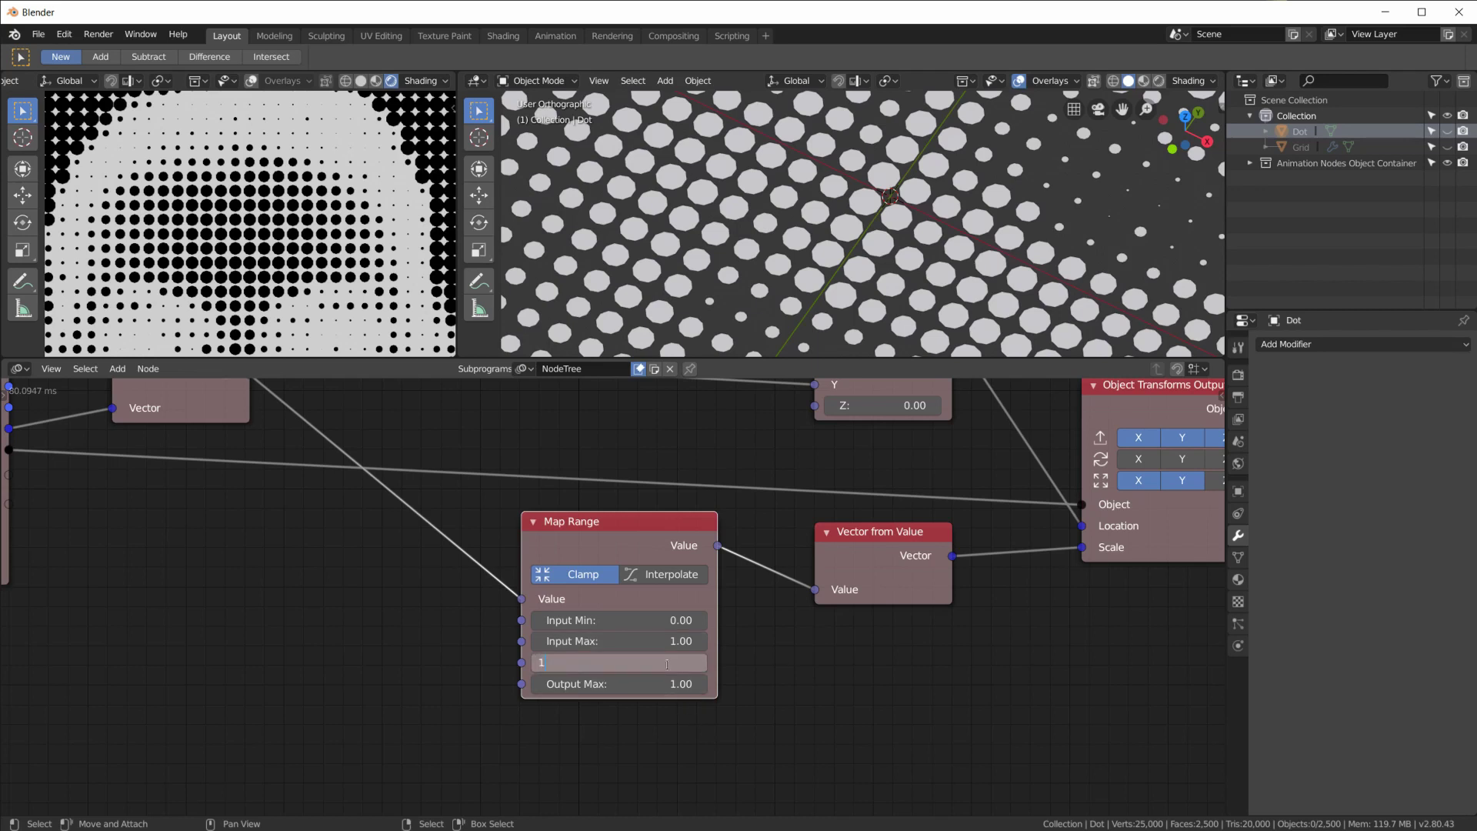
pyautogui.press('Tab')
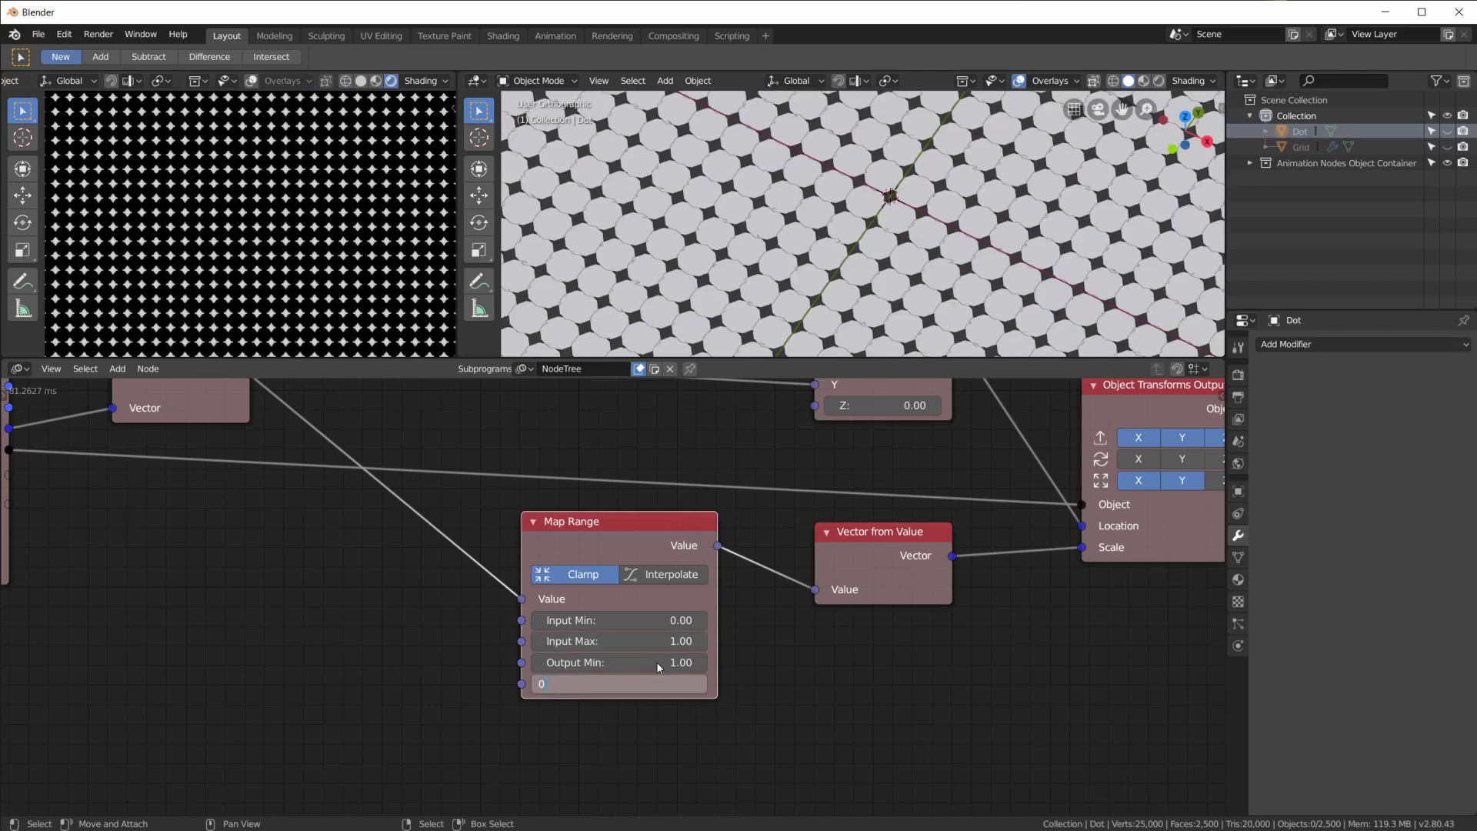
pyautogui.write('0')
pyautogui.press('Return')
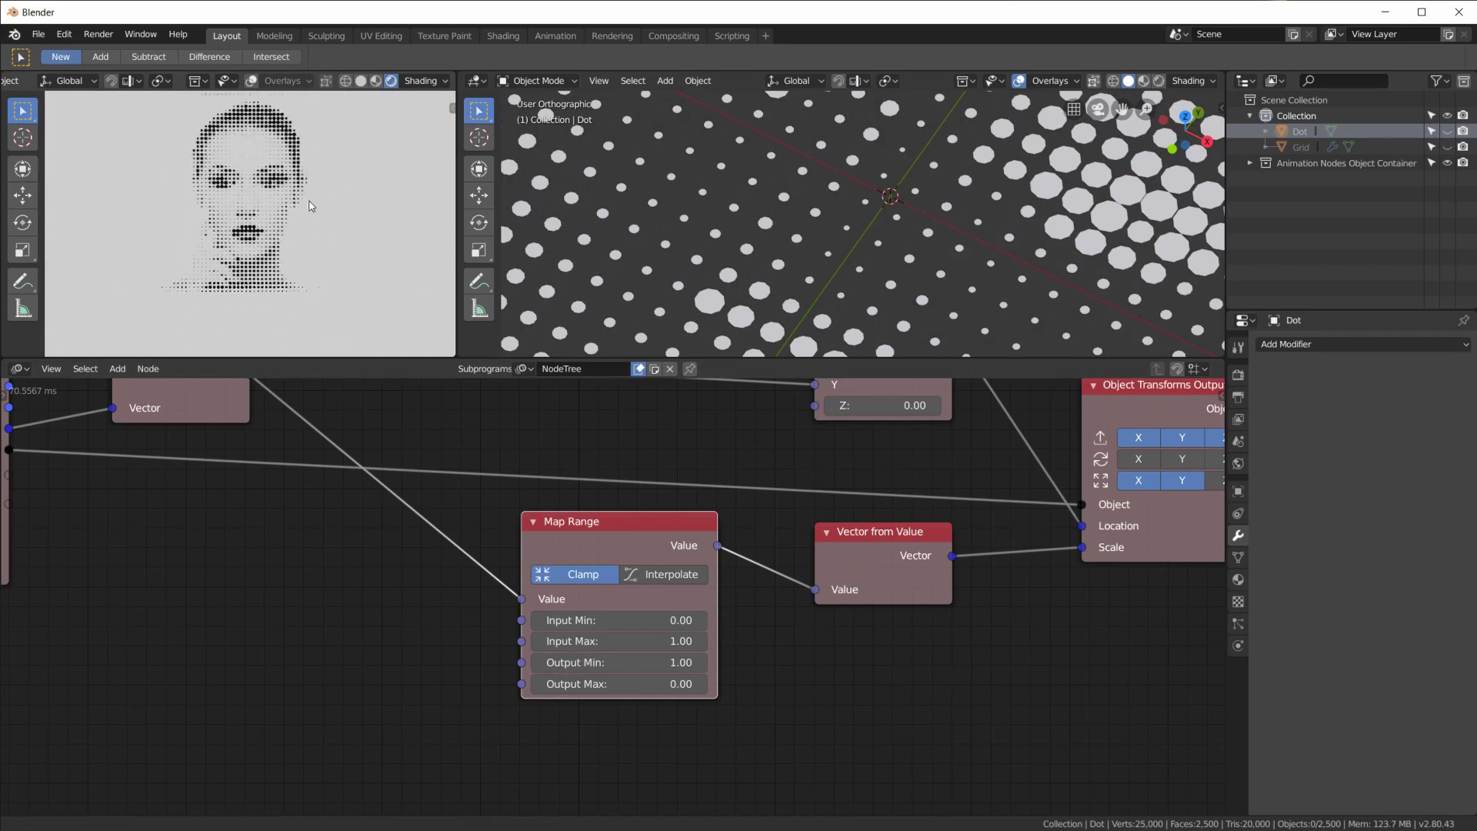
pyautogui.scroll(4, 311, 206)
pyautogui.scroll(-2, 357, 309)
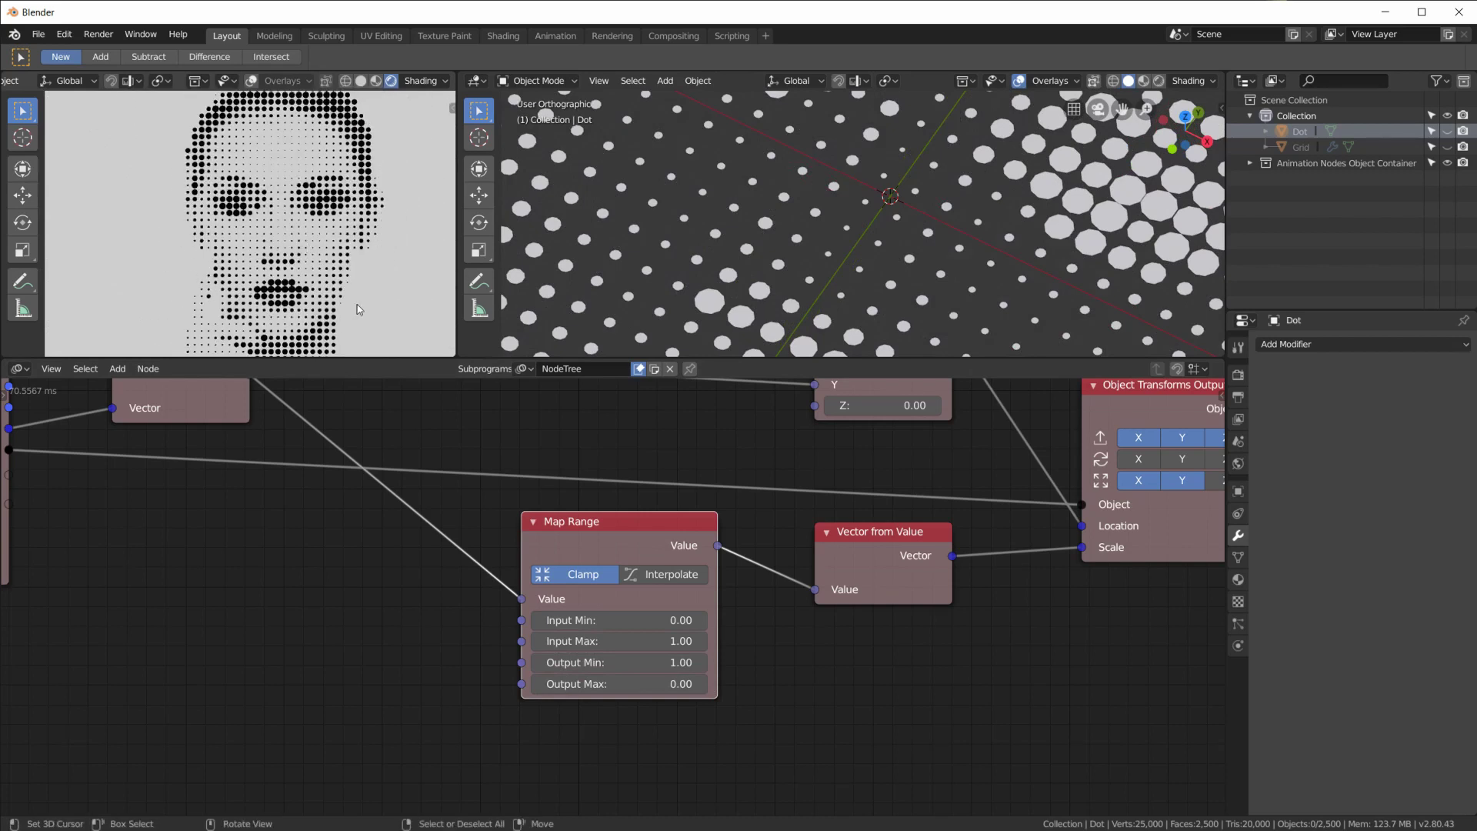
pyautogui.scroll(-2, 357, 309)
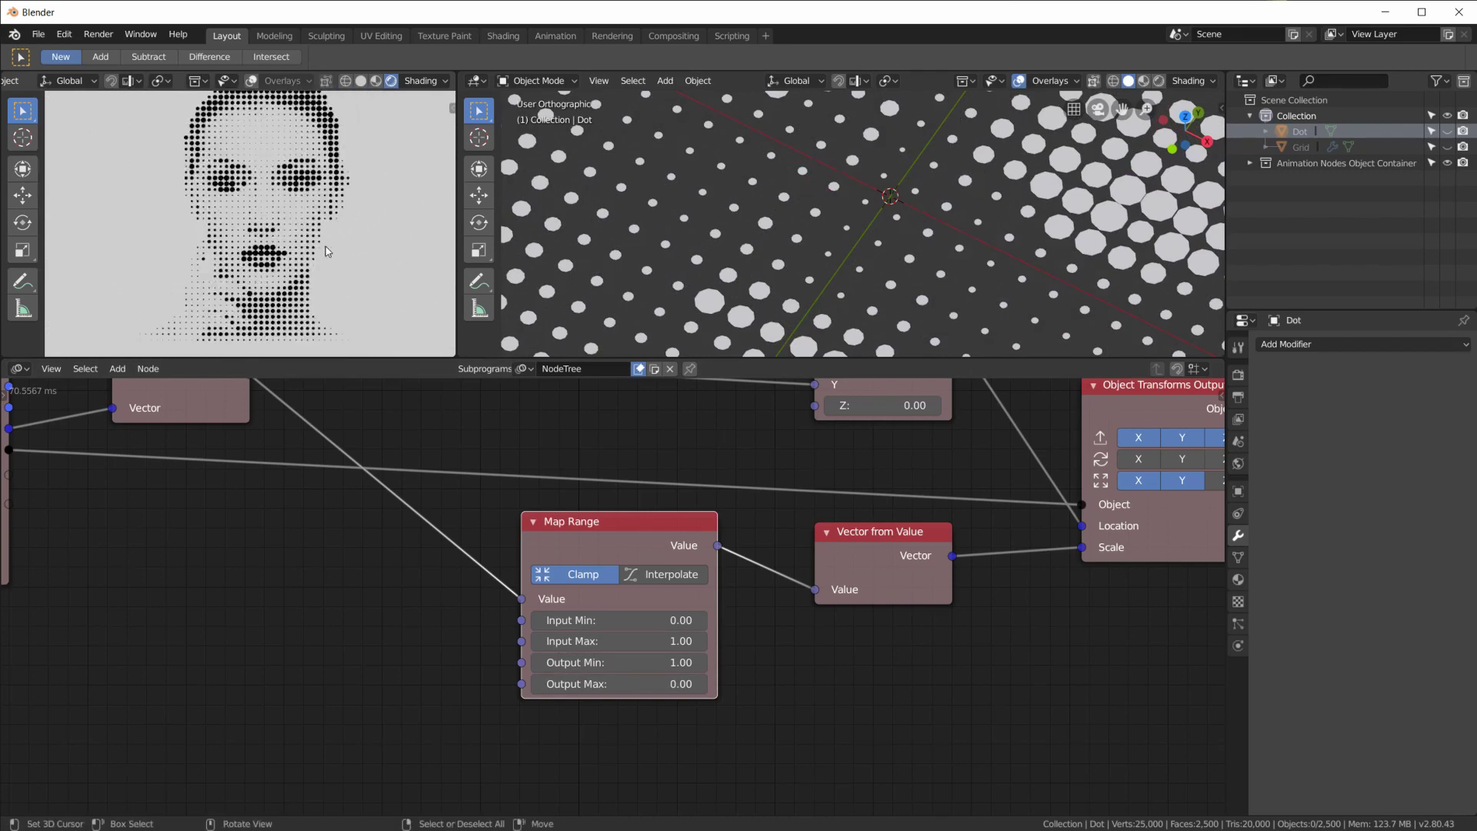
pyautogui.scroll(1, 328, 251)
pyautogui.scroll(-2, 329, 252)
pyautogui.scroll(4, 328, 251)
pyautogui.scroll(1, 767, 695)
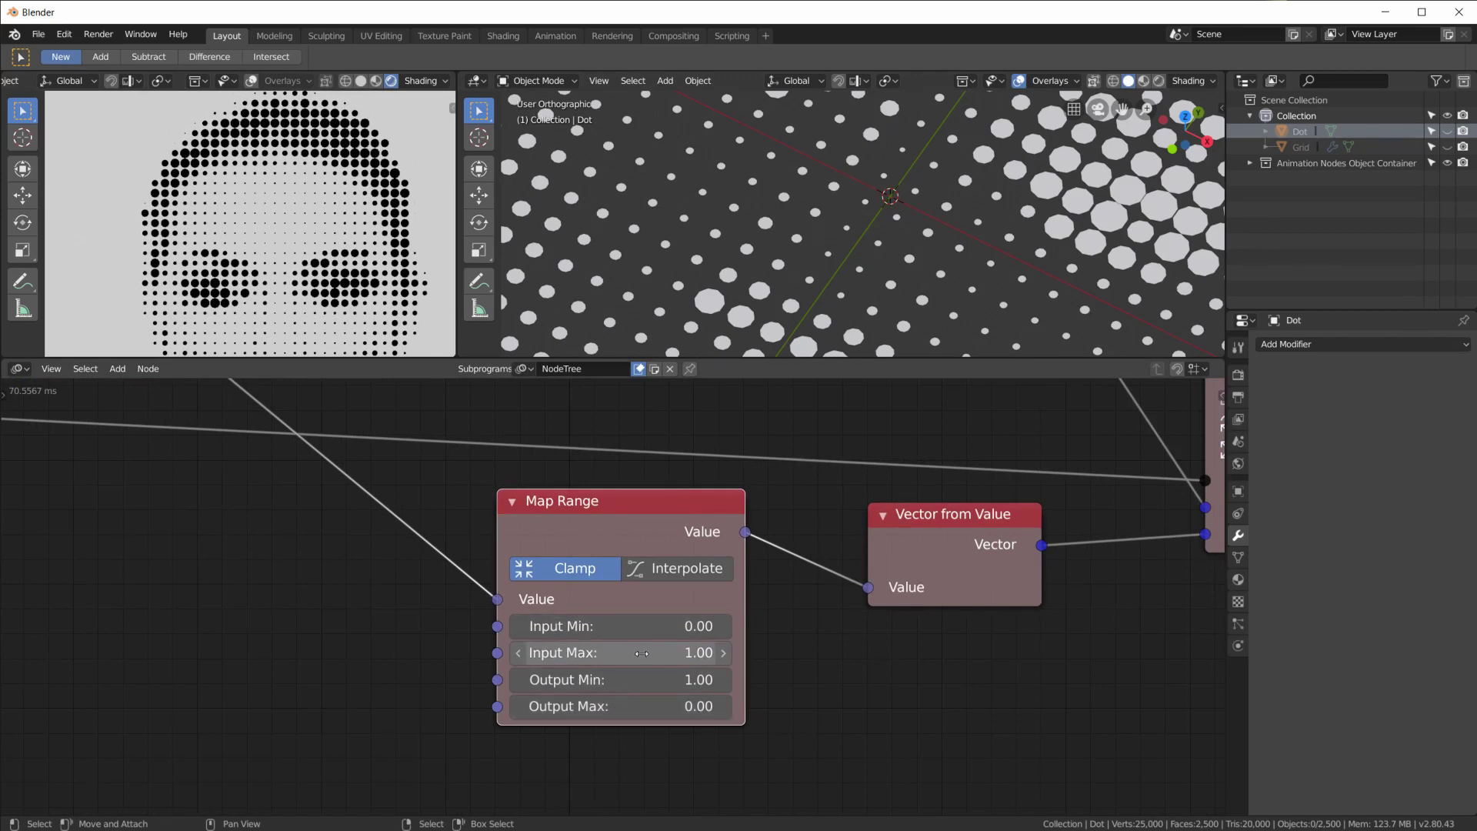
# Try a Map Range Output Max of 0.1, then set it back to 0
pyautogui.click(635, 711)
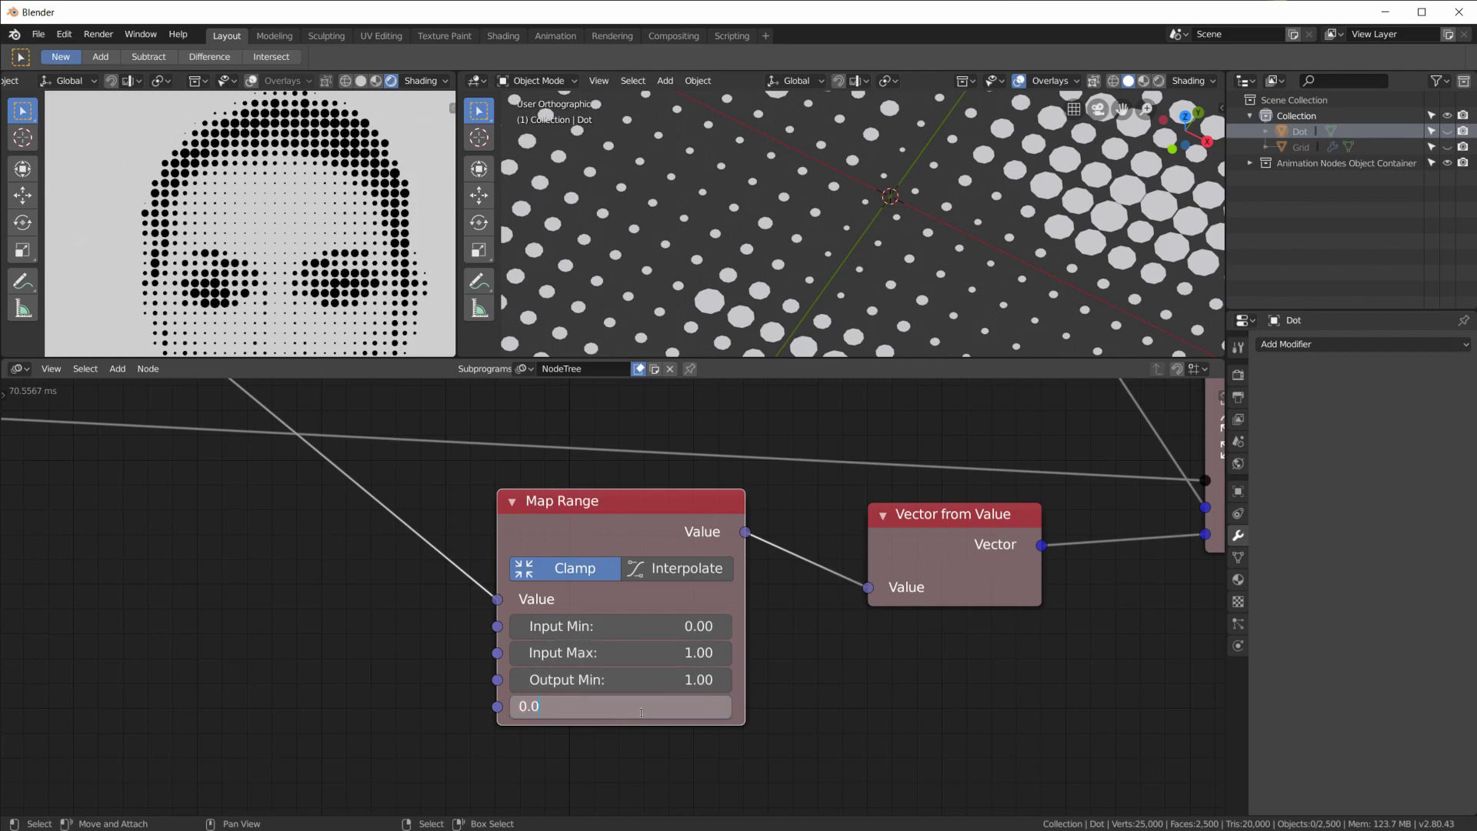
pyautogui.press('Return')
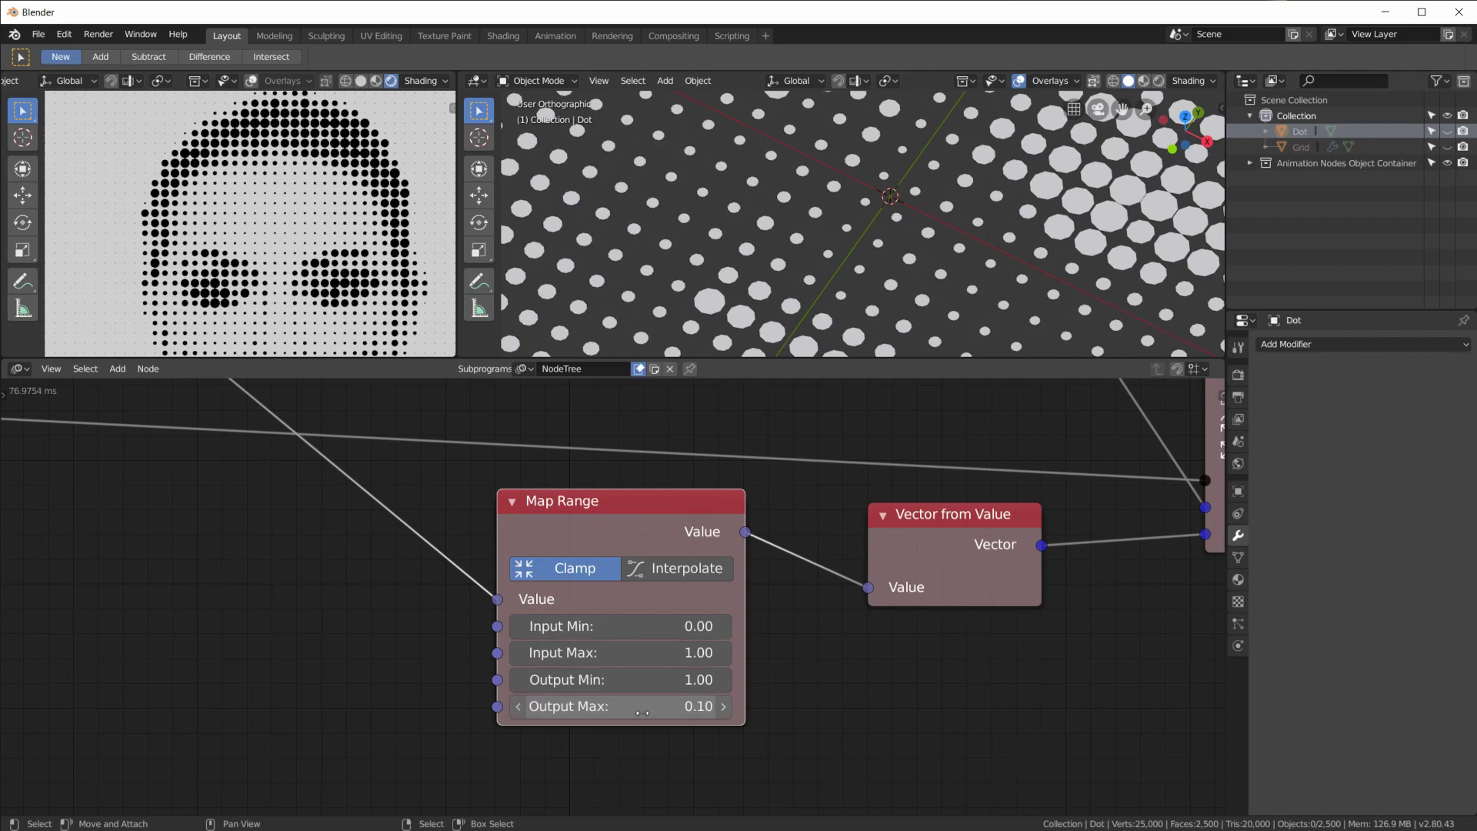
pyautogui.scroll(-3, 318, 244)
pyautogui.scroll(2, 354, 241)
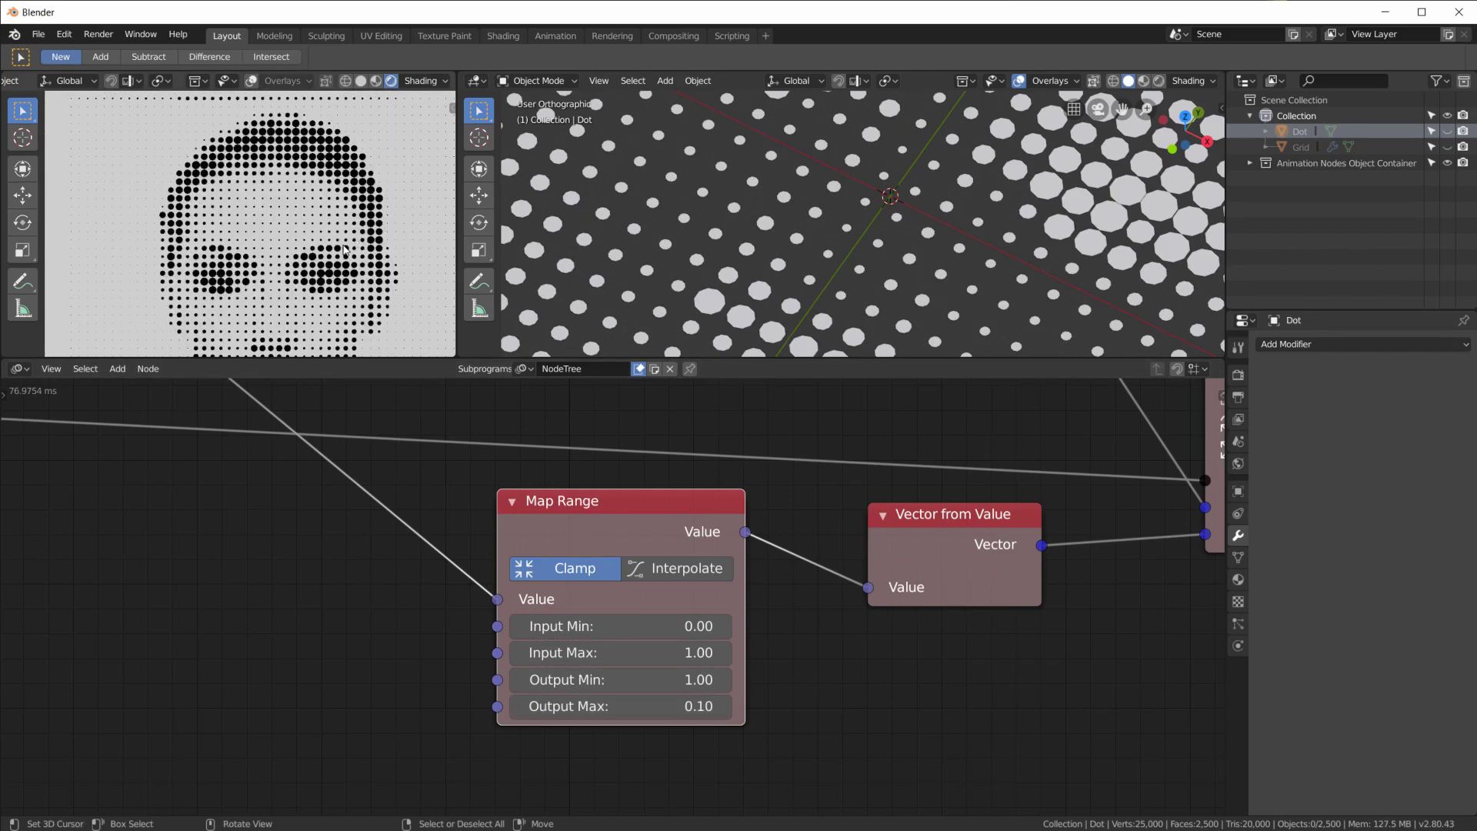
pyautogui.scroll(2, 342, 262)
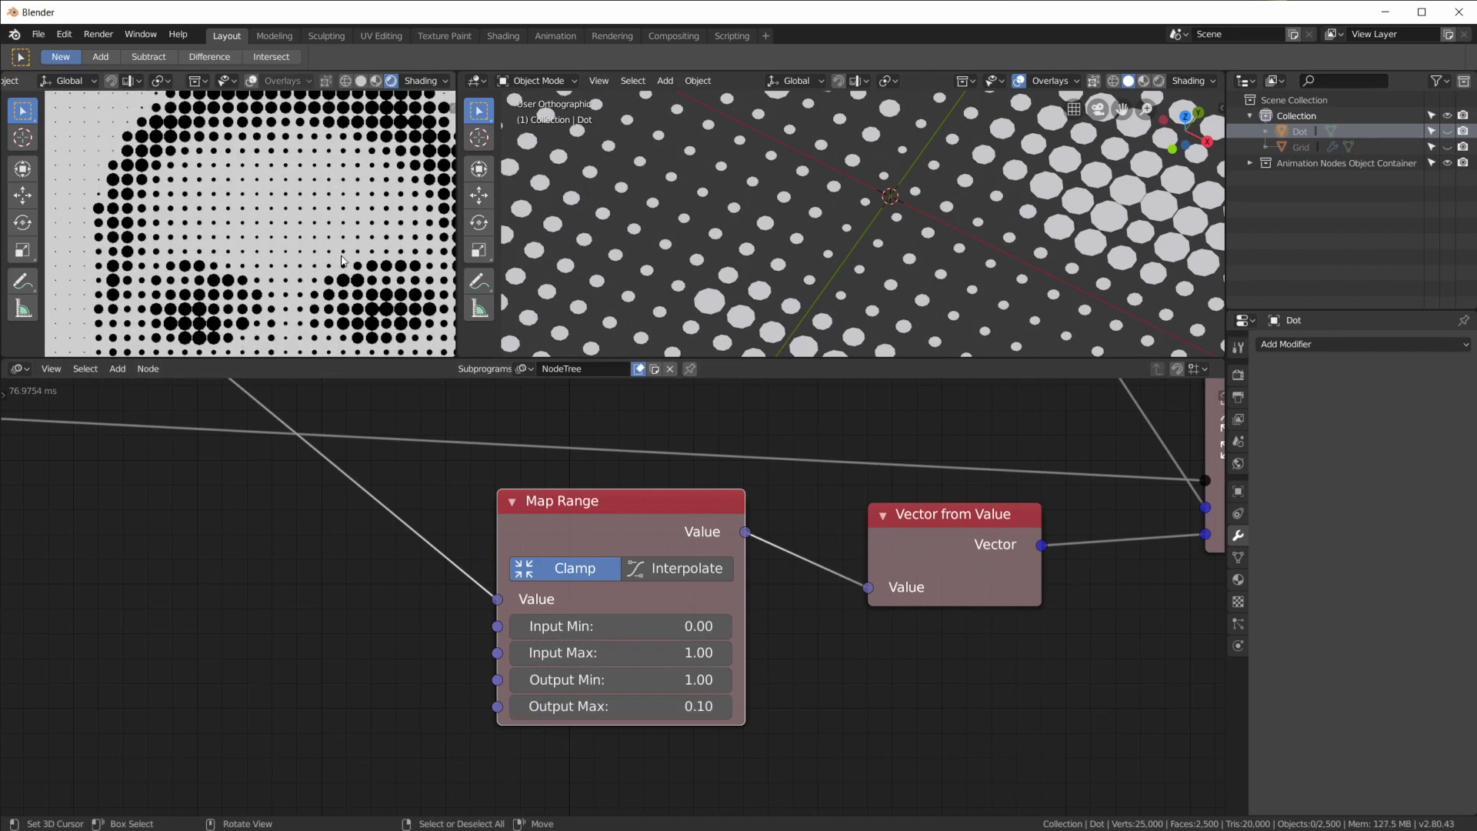
pyautogui.scroll(3, 104, 299)
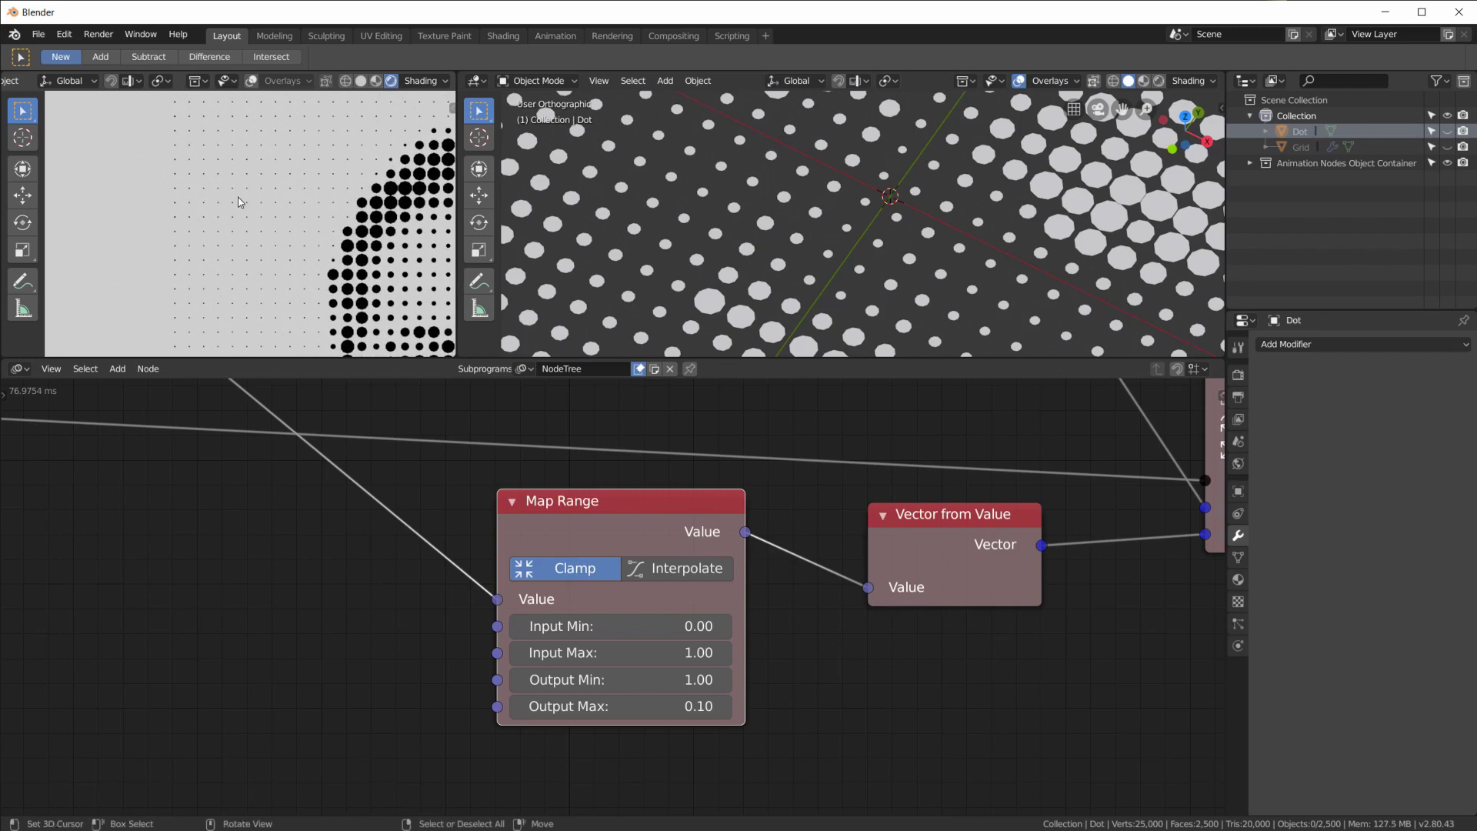
pyautogui.scroll(1, 237, 189)
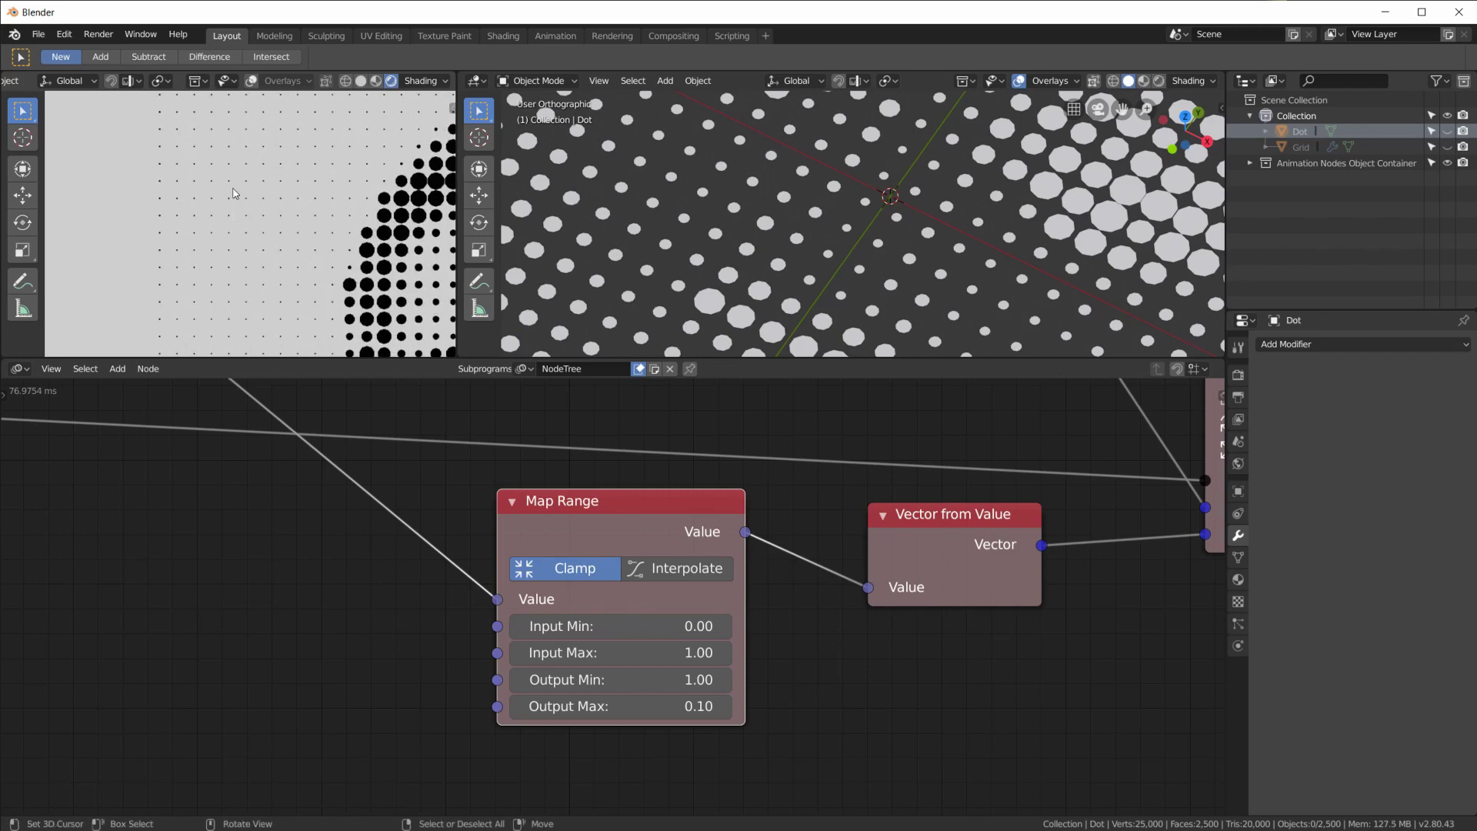
pyautogui.click(661, 706)
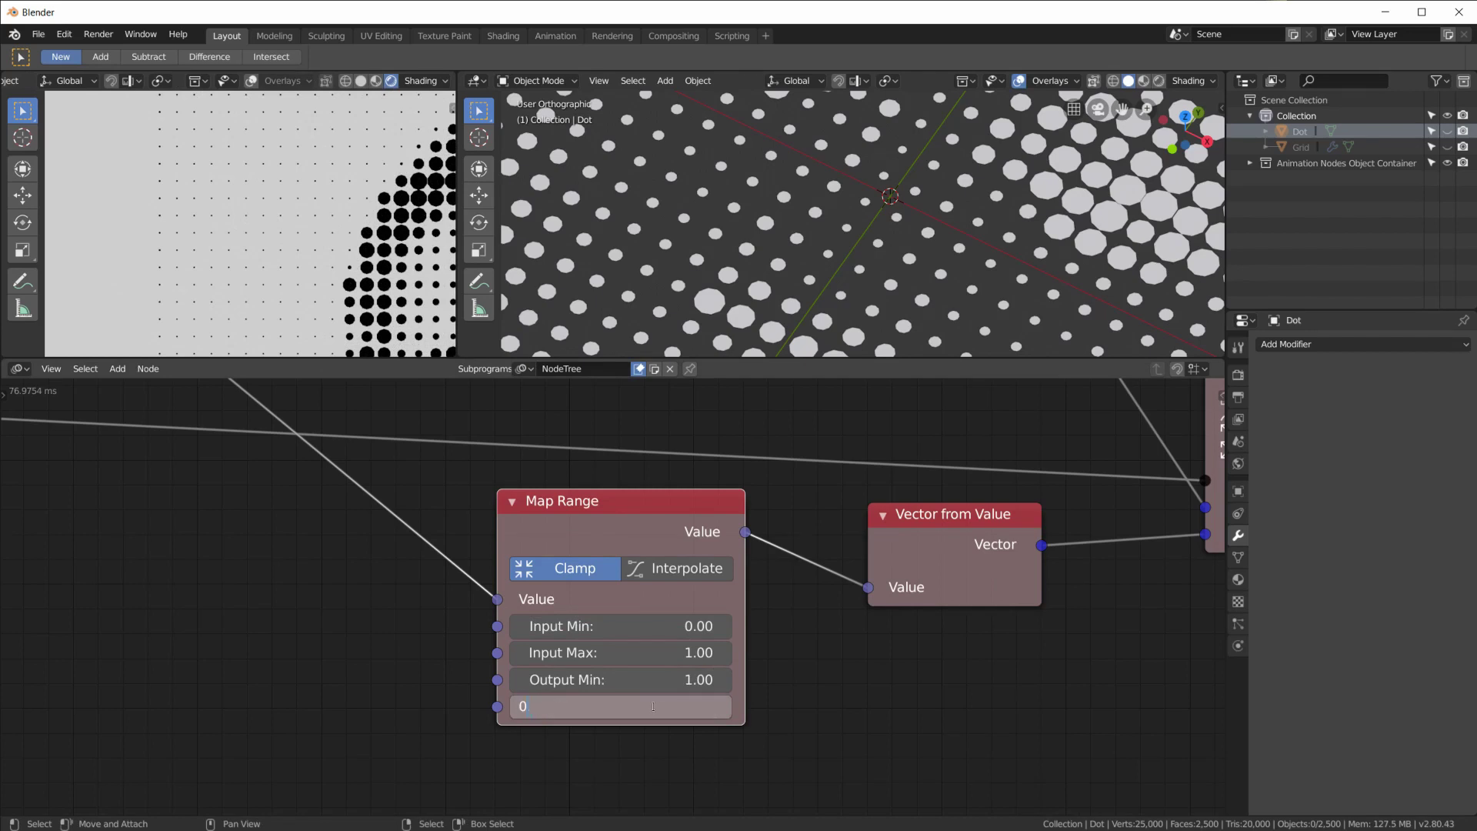
pyautogui.write('0')
pyautogui.press('Return')
pyautogui.scroll(-6, 235, 211)
pyautogui.scroll(5, 366, 186)
pyautogui.scroll(-3, 342, 231)
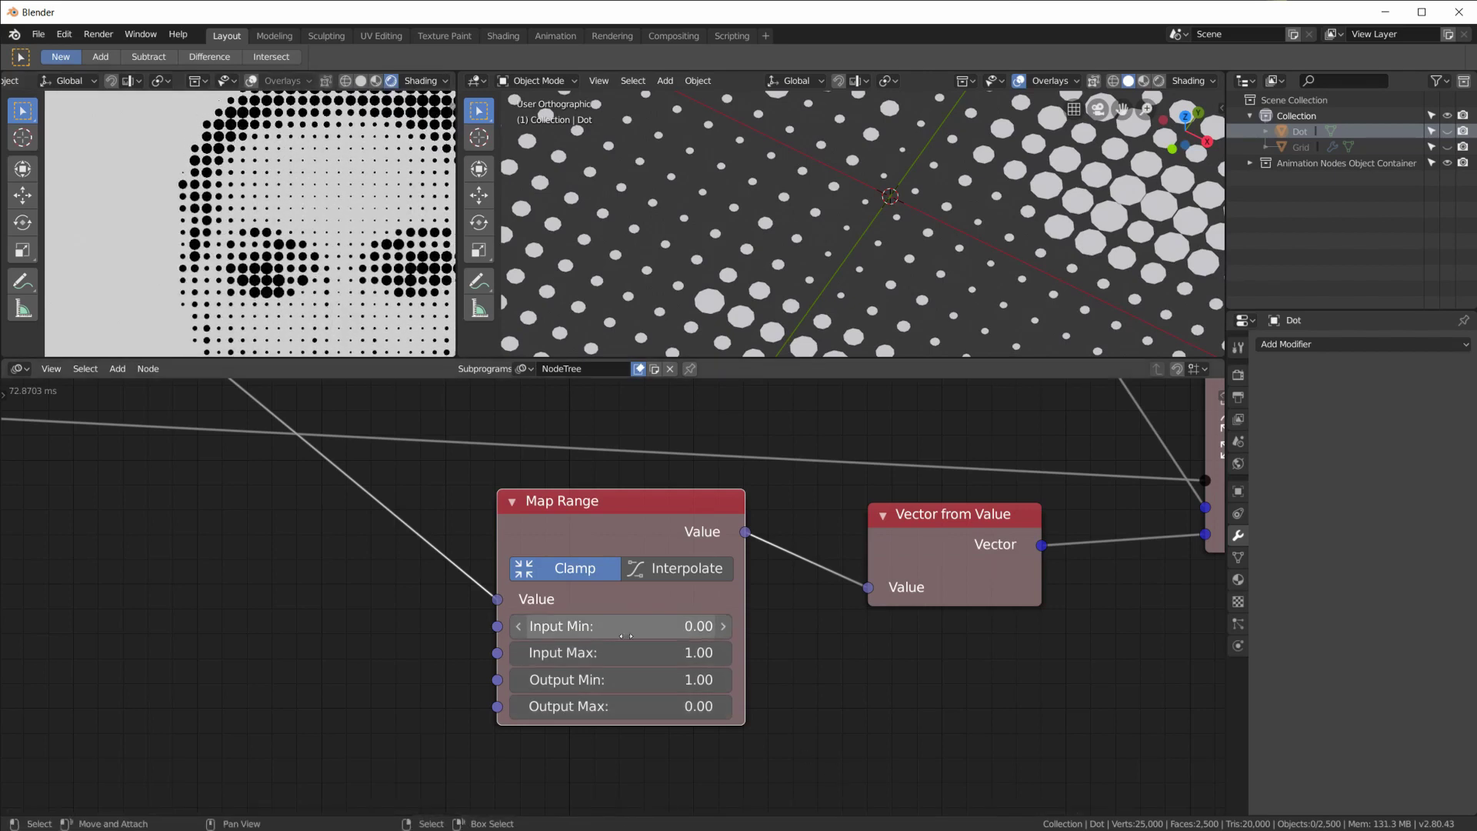
# Set Map Range Output Min to 1.1 and inspect the enlarged halftone dots
pyautogui.click(626, 680)
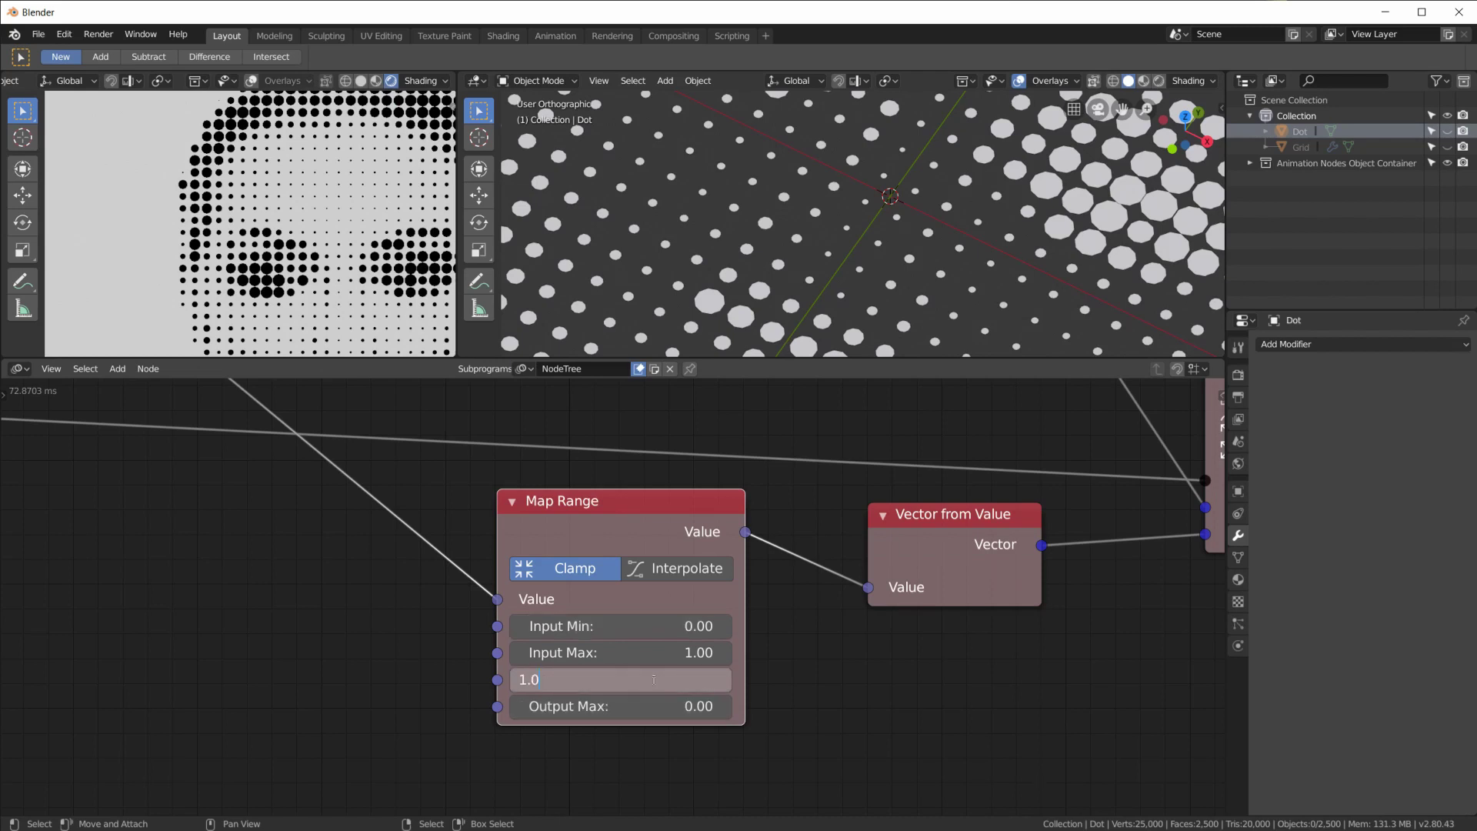
pyautogui.write('1.1')
pyautogui.press('Return')
pyautogui.moveTo(378, 252); pyautogui.dragTo(370, 189, button='middle')
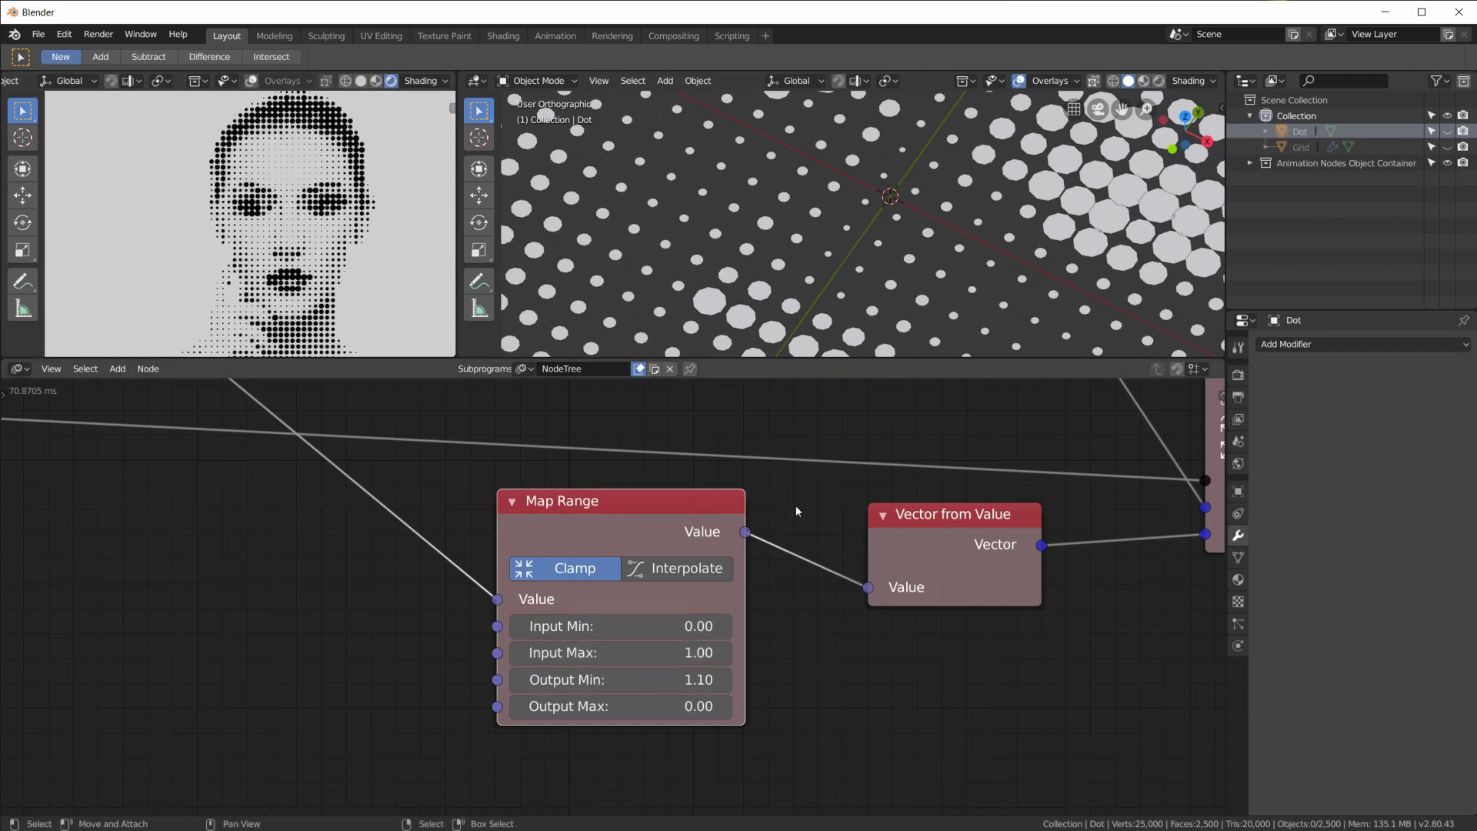
pyautogui.scroll(-6, 916, 241)
pyautogui.moveTo(916, 250); pyautogui.dragTo(934, 192, button='middle')
pyautogui.scroll(-3, 308, 256)
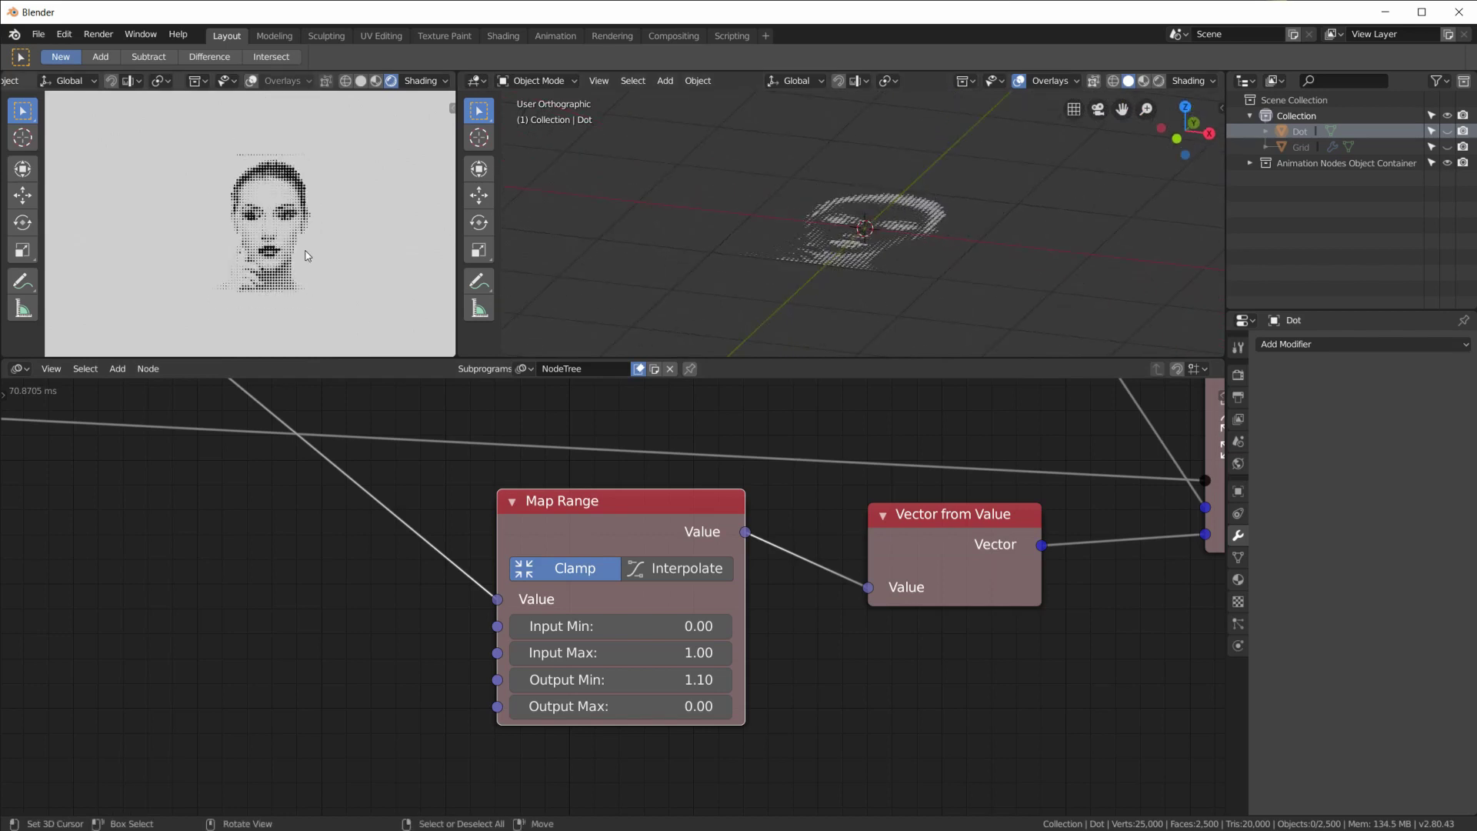
pyautogui.scroll(5, 307, 256)
pyautogui.scroll(6, 896, 239)
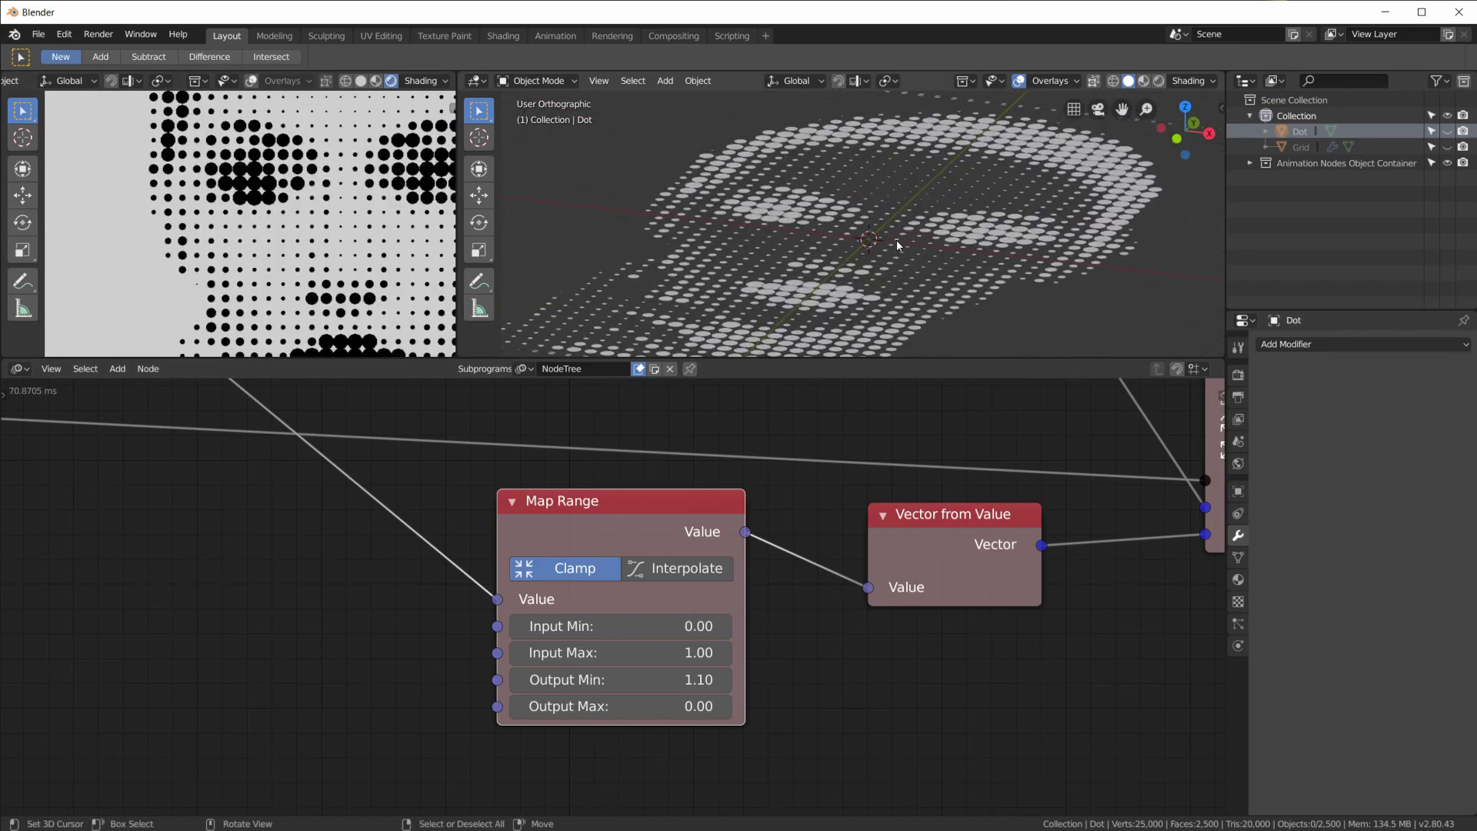
pyautogui.scroll(-5, 897, 239)
pyautogui.scroll(5, 897, 239)
pyautogui.moveTo(897, 238); pyautogui.dragTo(890, 244, button='middle')
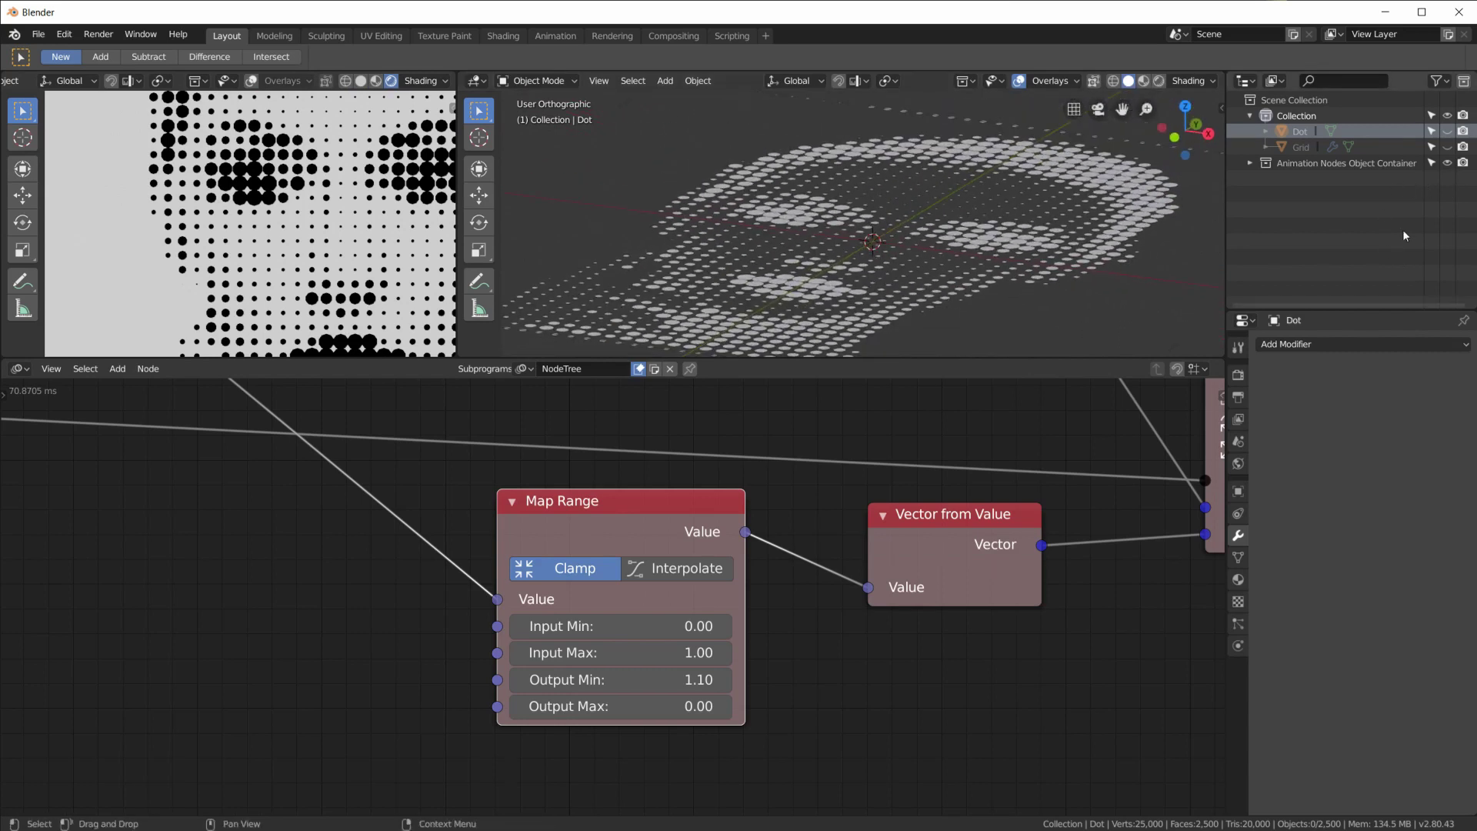
# Show the single Dot object and hide the generated grid of dots
pyautogui.click(1446, 130)
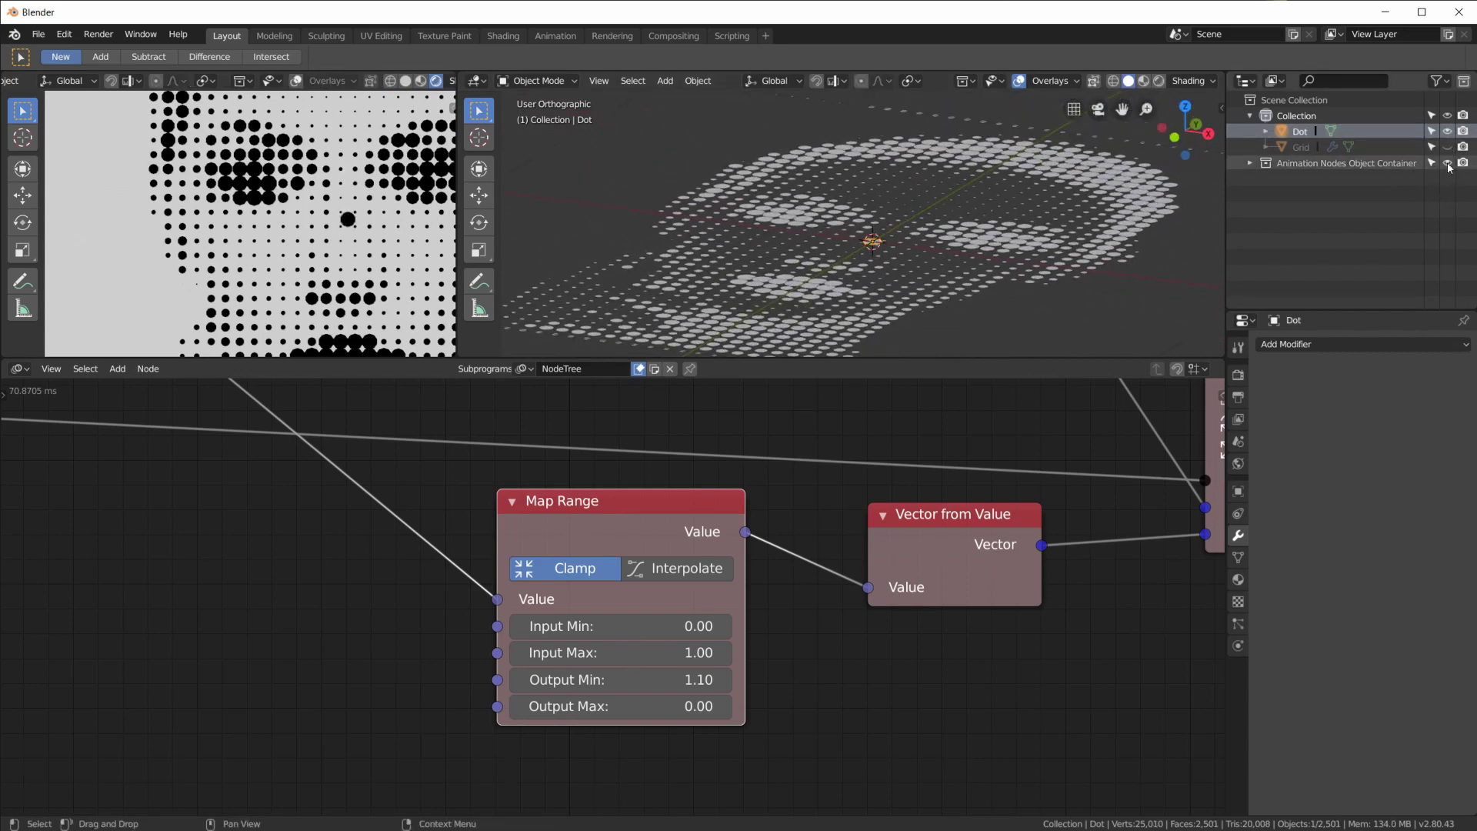
pyautogui.click(1448, 163)
pyautogui.scroll(4, 896, 290)
pyautogui.keyDown('shift'); pyautogui.moveTo(896, 289); pyautogui.dragTo(983, 239, button='middle'); pyautogui.keyUp('shift')
pyautogui.scroll(3, 977, 236)
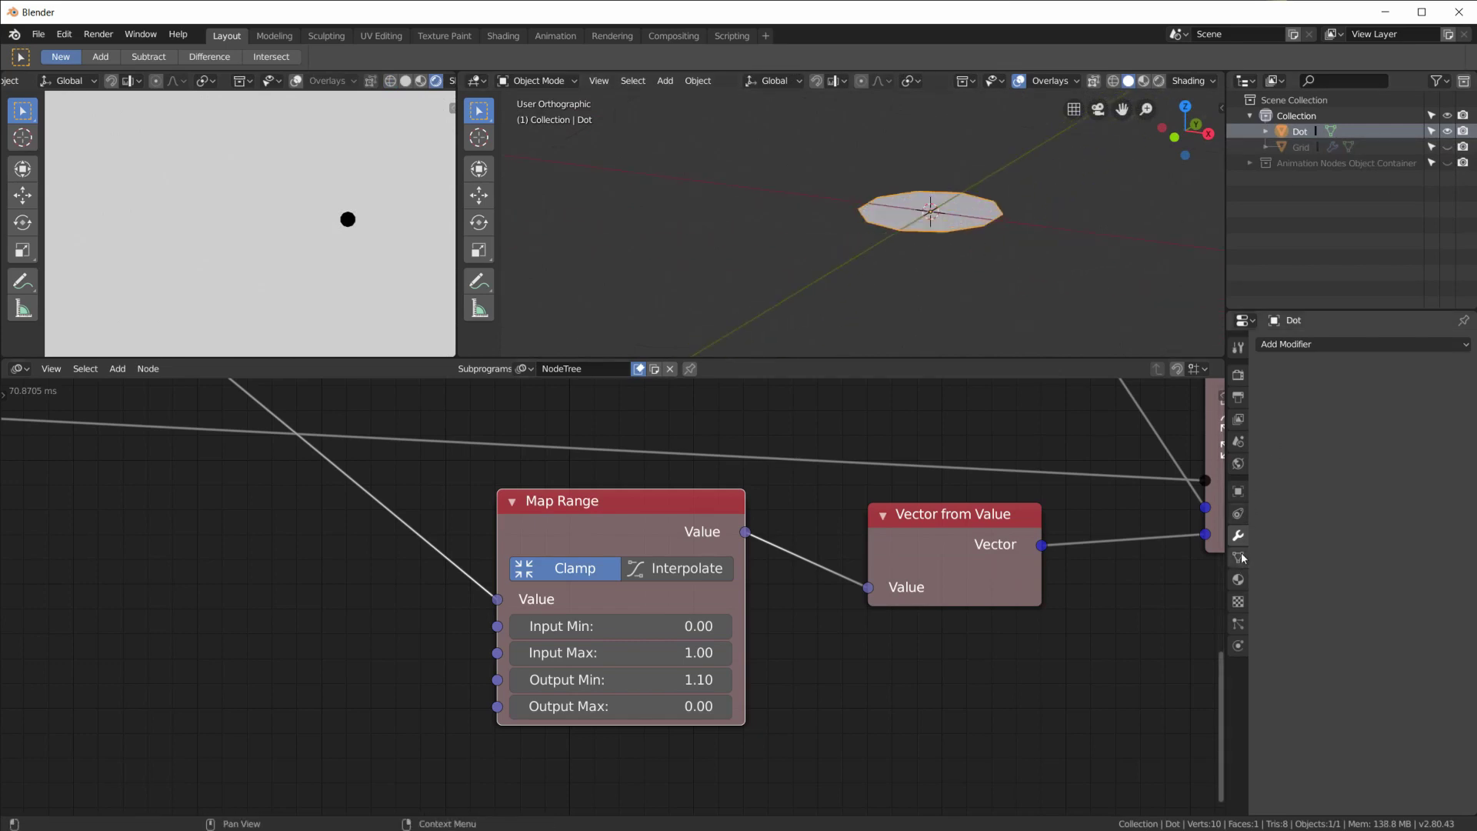
# Add a Solidify modifier to Dot with 0.16 m thickness, making a tall cylinder
pyautogui.click(1322, 344)
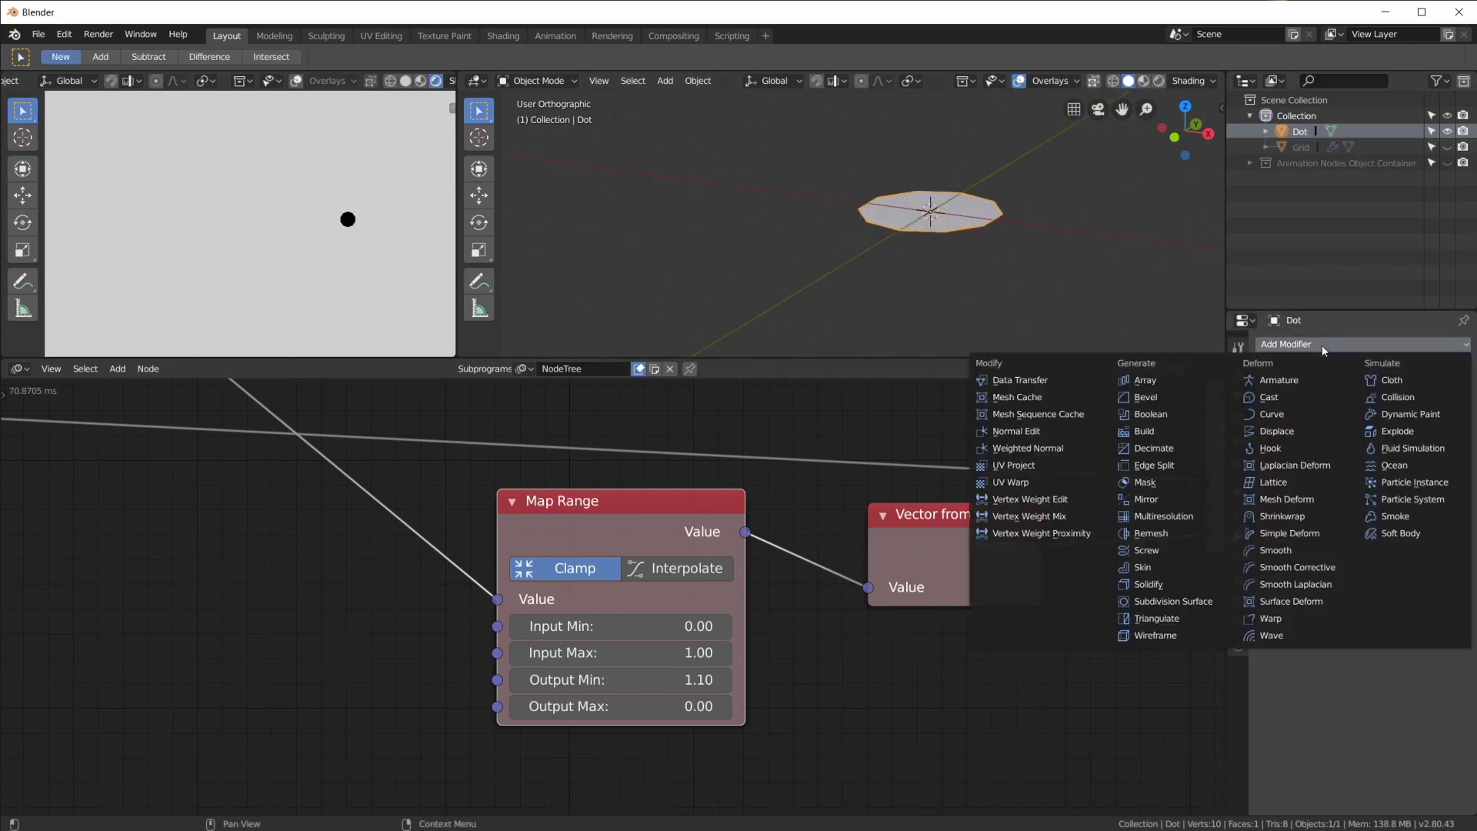
pyautogui.click(1166, 588)
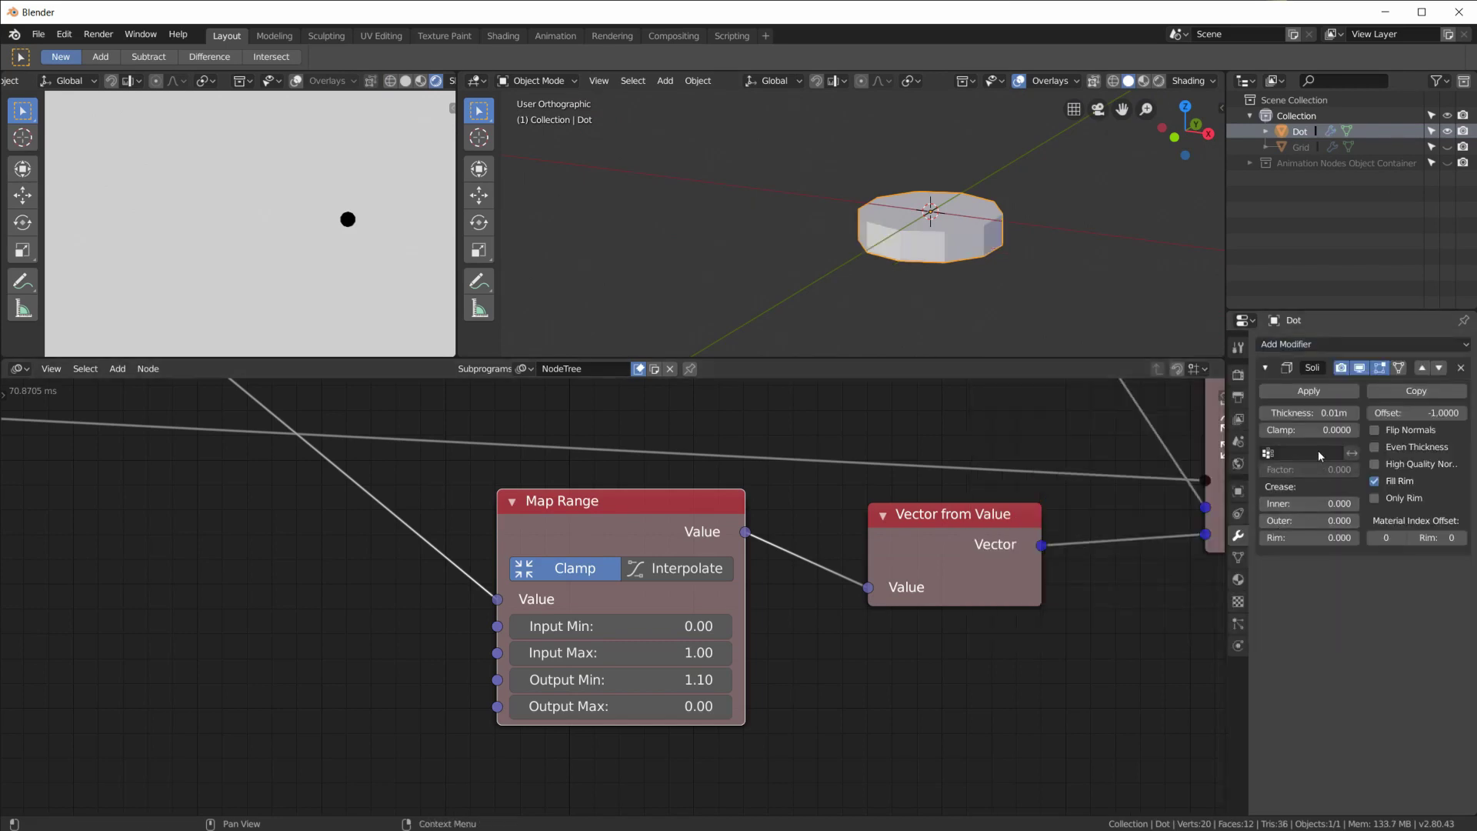
pyautogui.moveTo(1321, 413); pyautogui.dragTo(1346, 413)
pyautogui.scroll(-5, 939, 271)
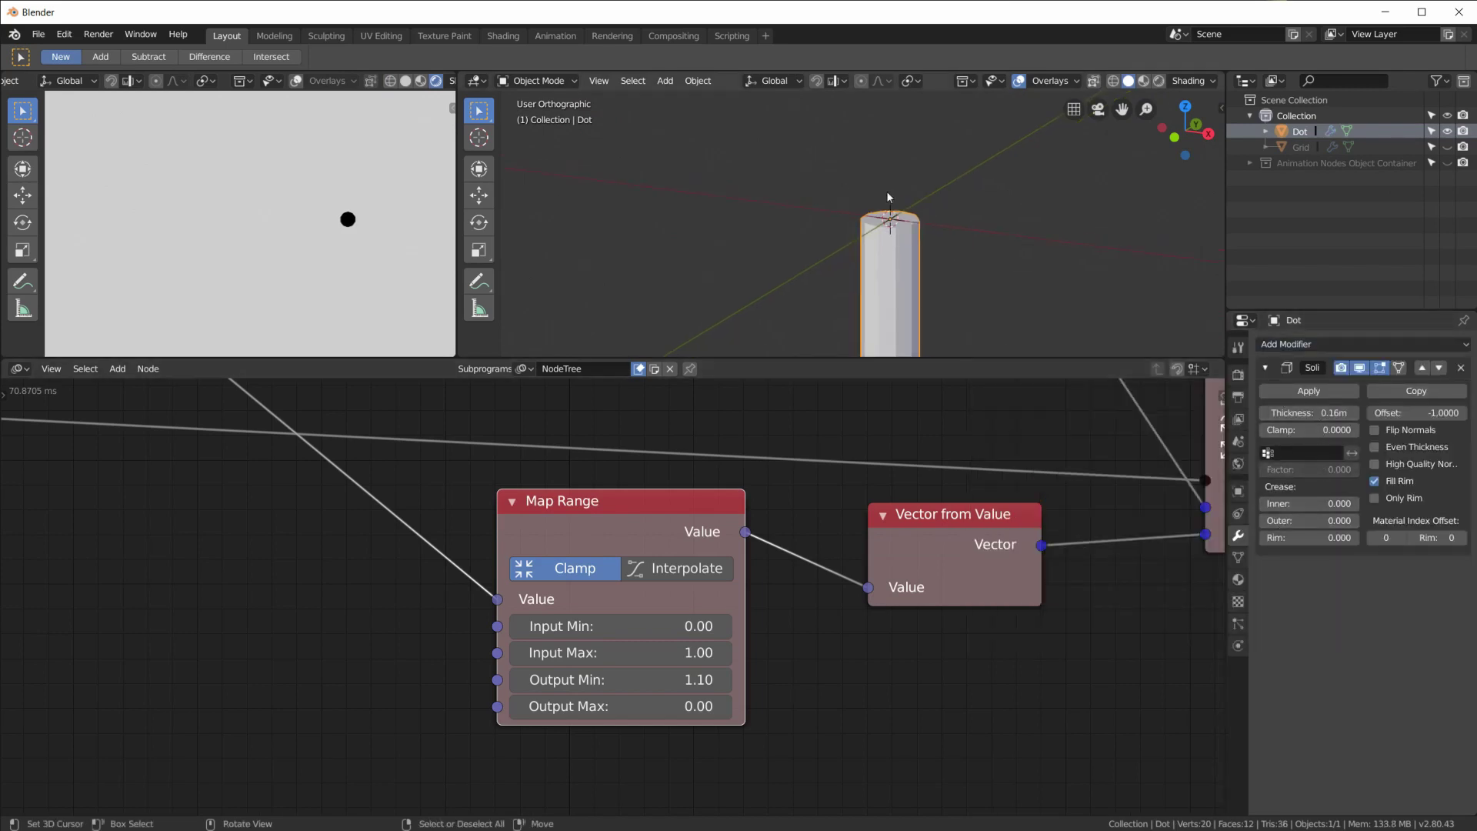
pyautogui.scroll(3, 961, 235)
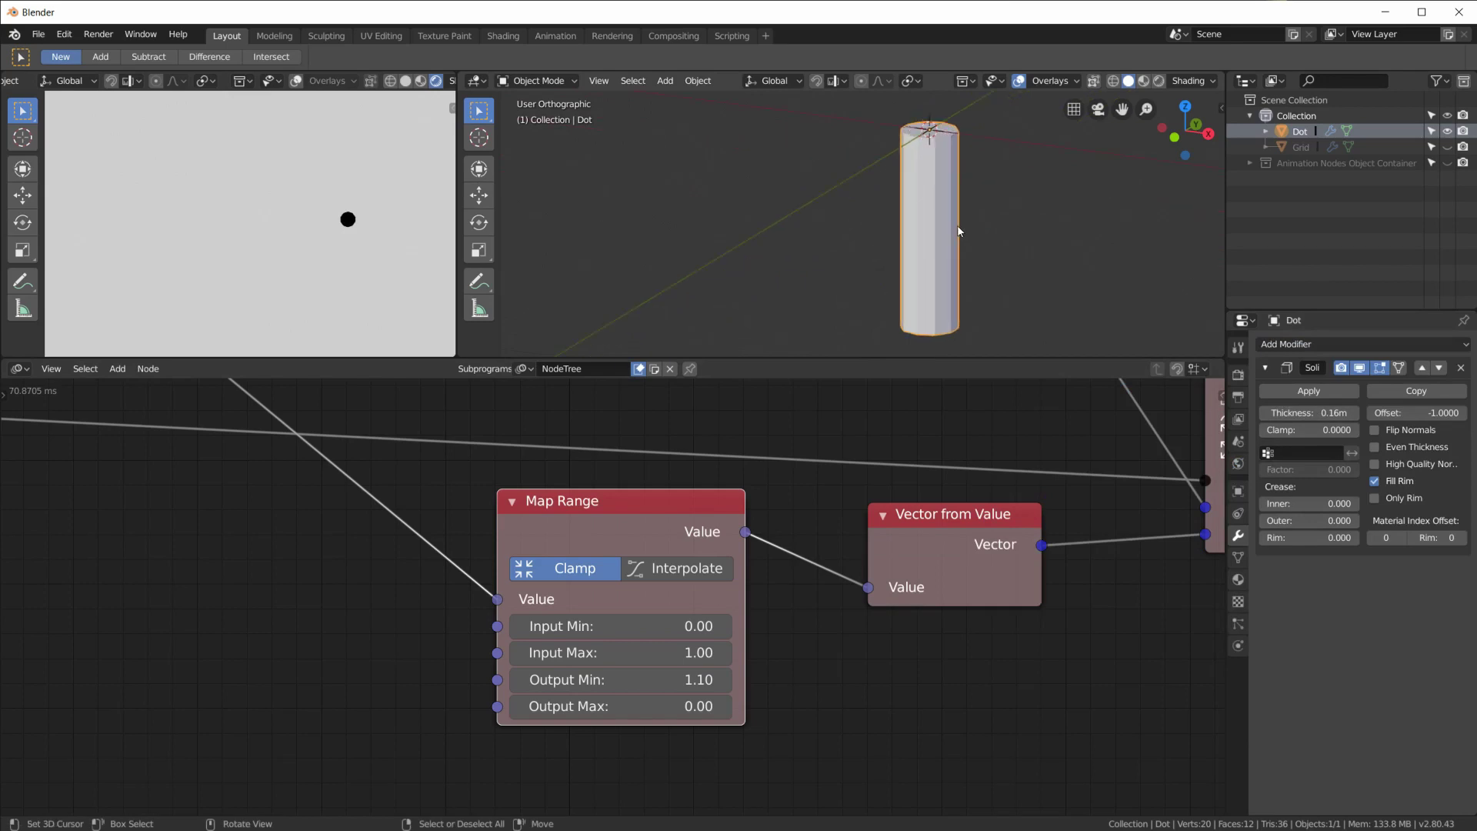
pyautogui.moveTo(956, 236)
pyautogui.mouseDown(button='middle')
pyautogui.moveTo(949, 275)
pyautogui.moveTo(956, 226)
pyautogui.mouseUp(button='middle')
pyautogui.press('Tab')
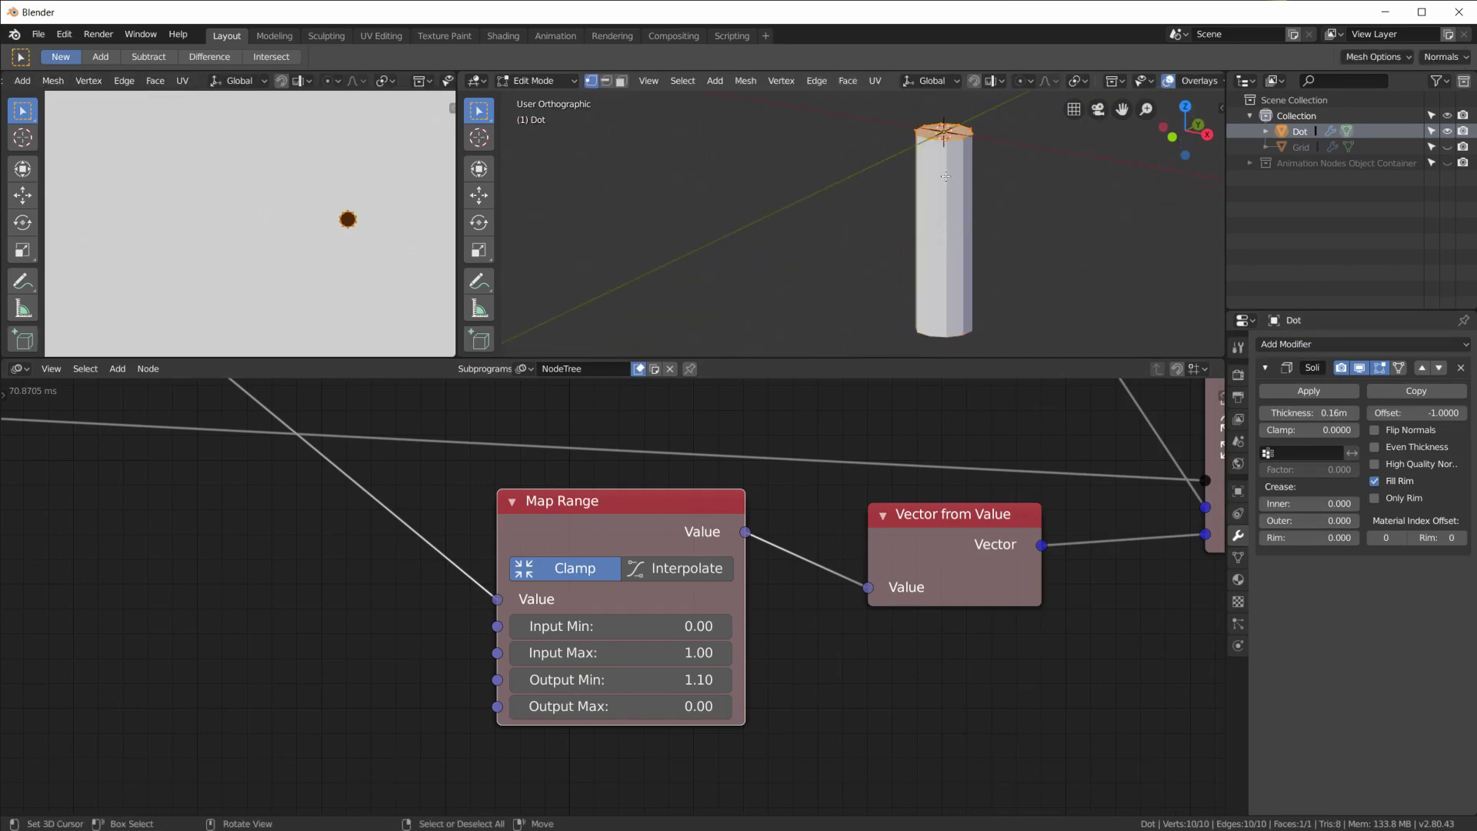
pyautogui.press('Tab')
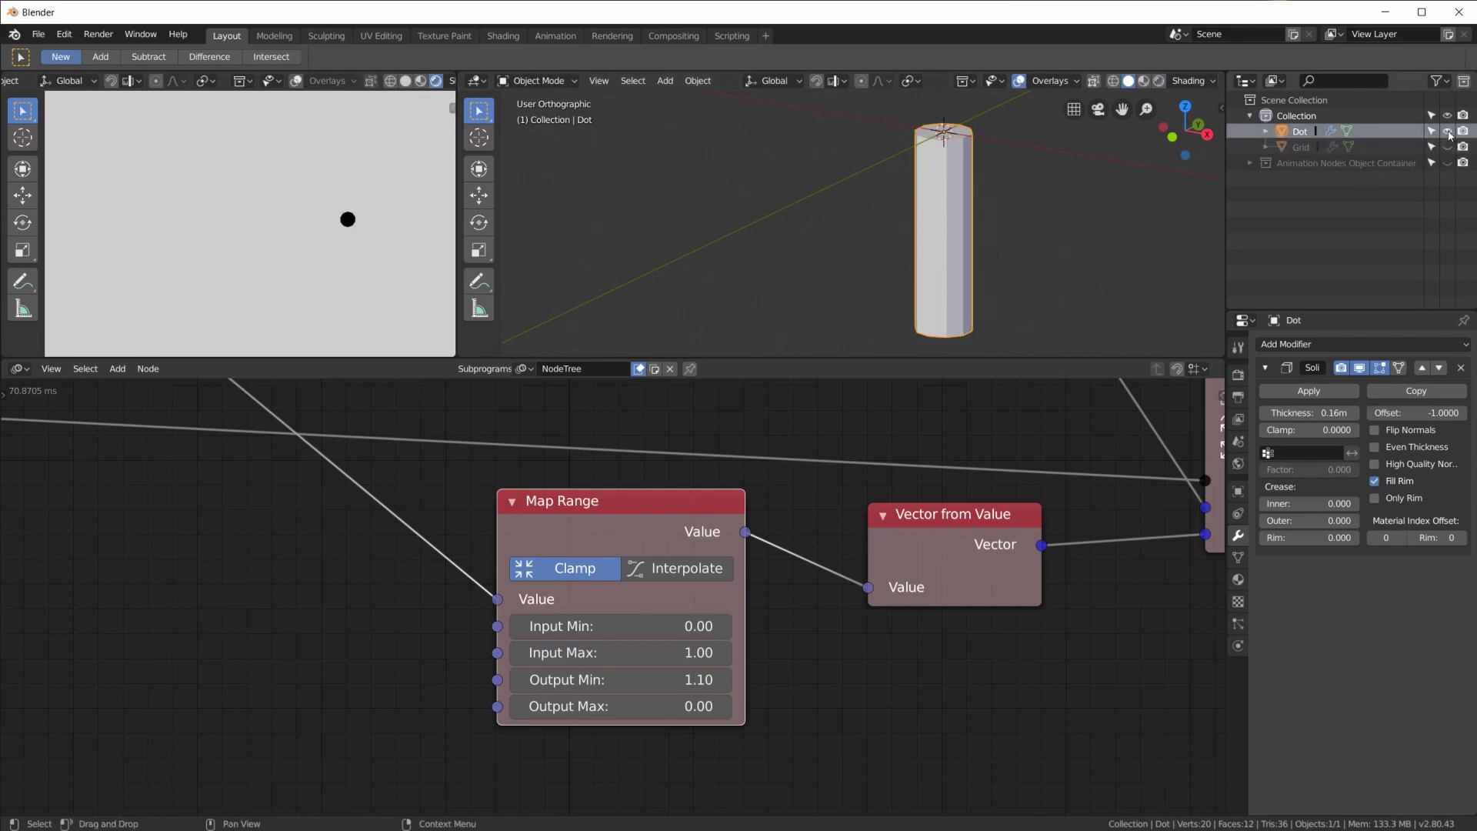
# Hide the Dot cylinder and unhide the Animation Nodes container to reveal the solidified pin field
pyautogui.click(1449, 133)
pyautogui.moveTo(397, 431); pyautogui.dragTo(666, 769, button='middle')
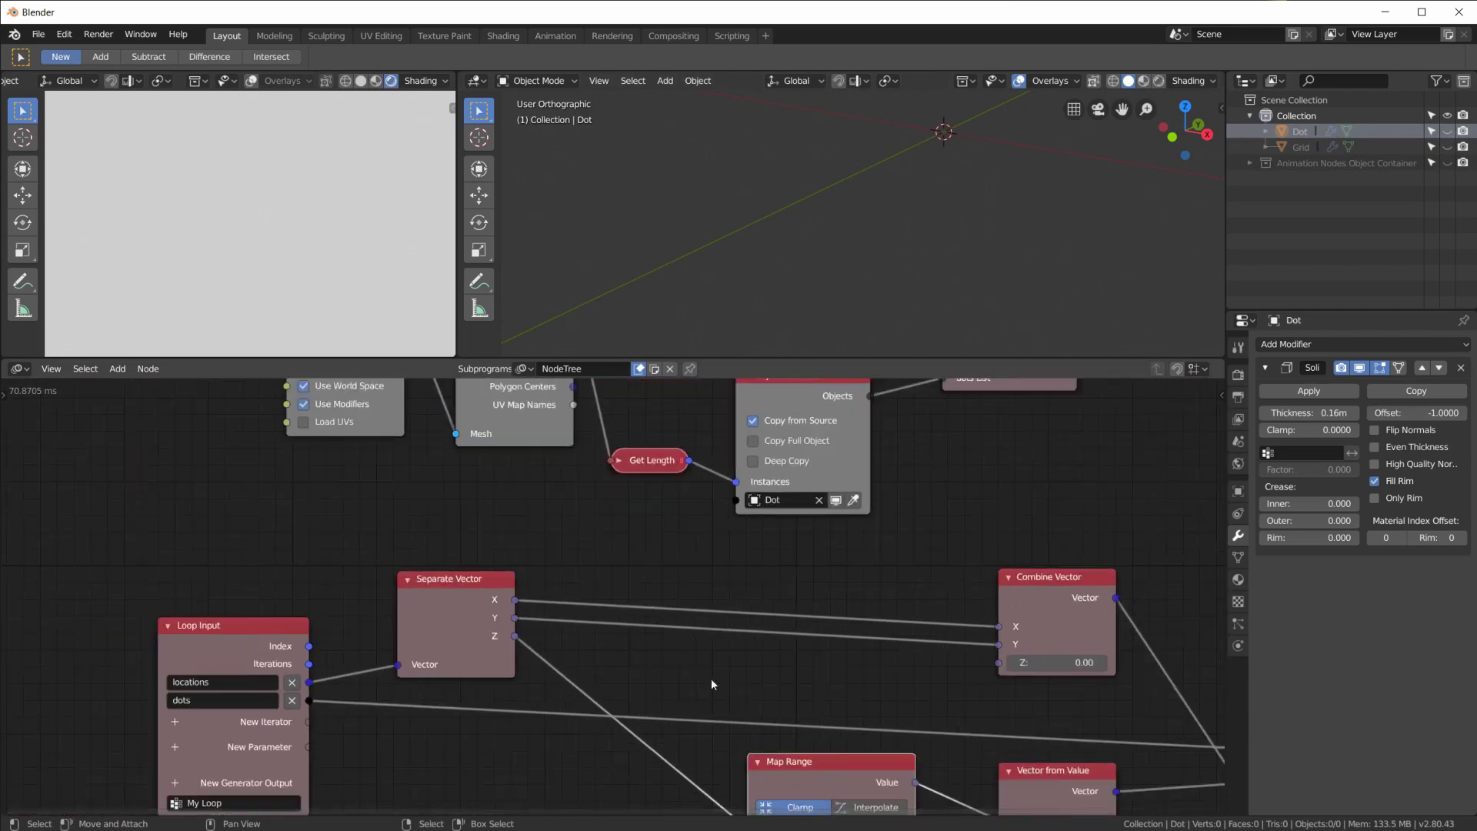
pyautogui.scroll(-3, 673, 614)
pyautogui.moveTo(673, 614); pyautogui.dragTo(679, 762, button='middle')
pyautogui.scroll(3, 518, 617)
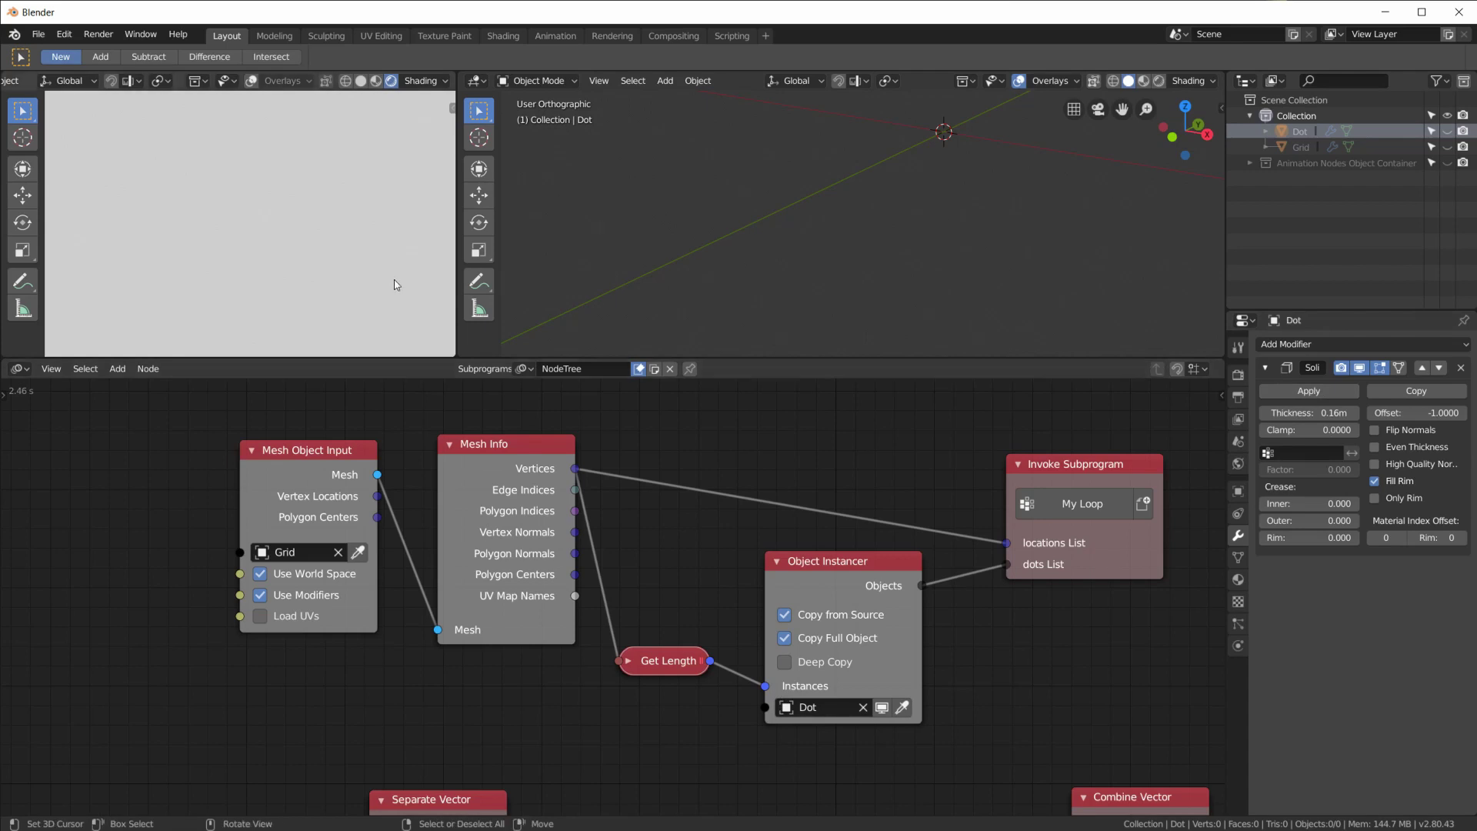
pyautogui.click(1447, 163)
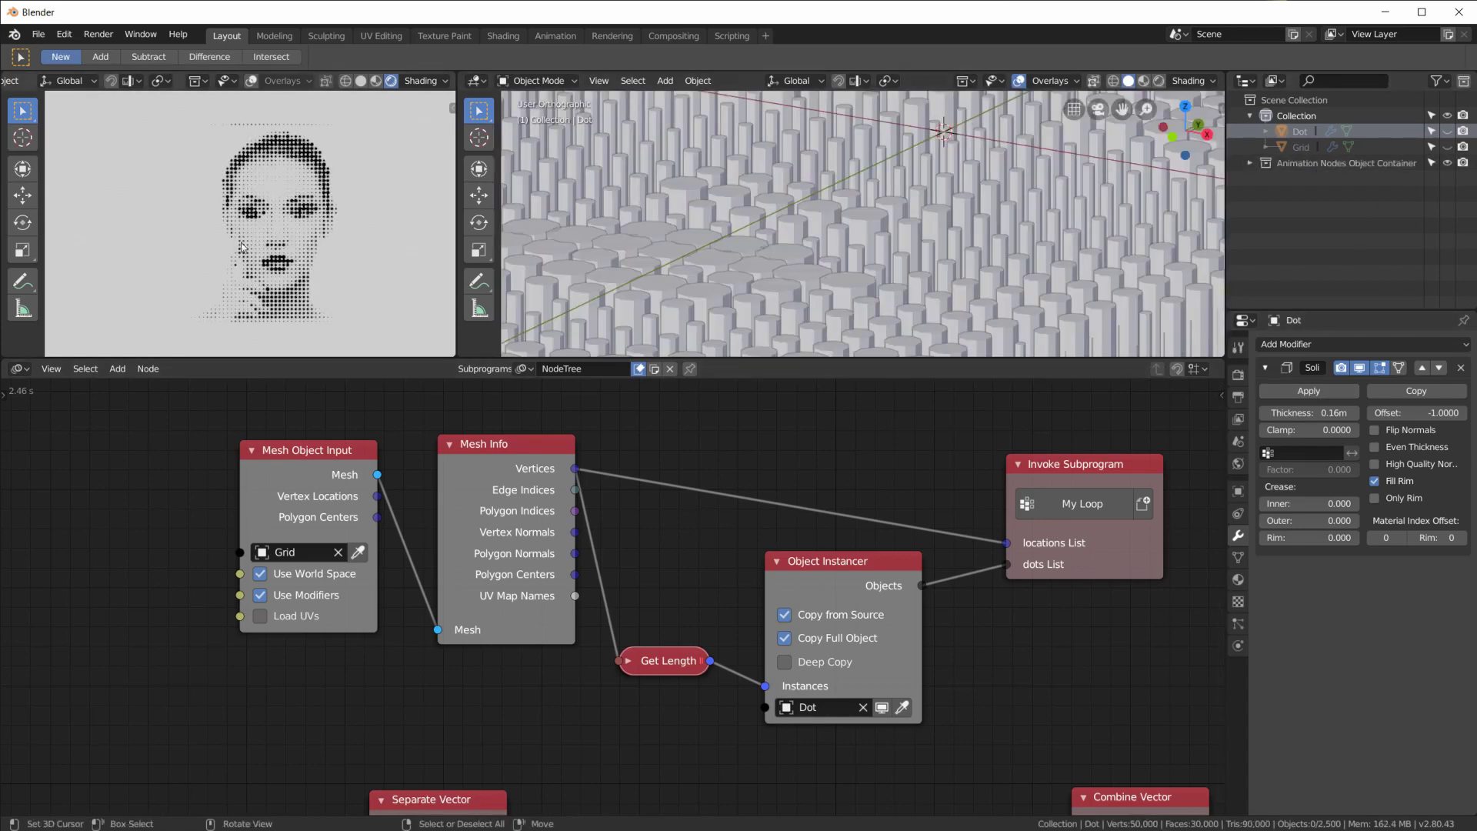
pyautogui.scroll(4, 348, 296)
pyautogui.scroll(6, 348, 296)
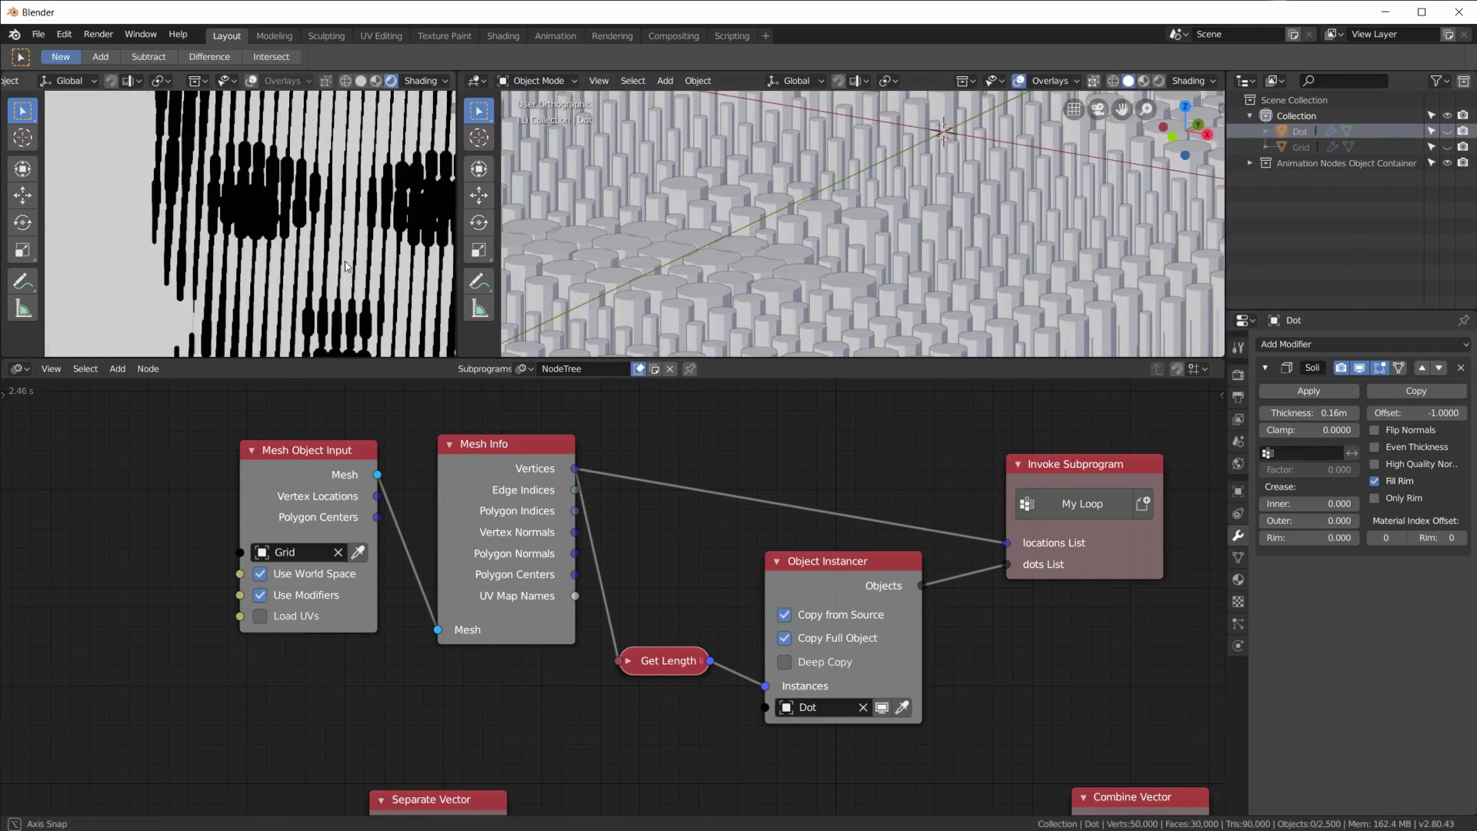
pyautogui.moveTo(395, 215); pyautogui.dragTo(324, 242, button='middle')
pyautogui.scroll(-5, 321, 232)
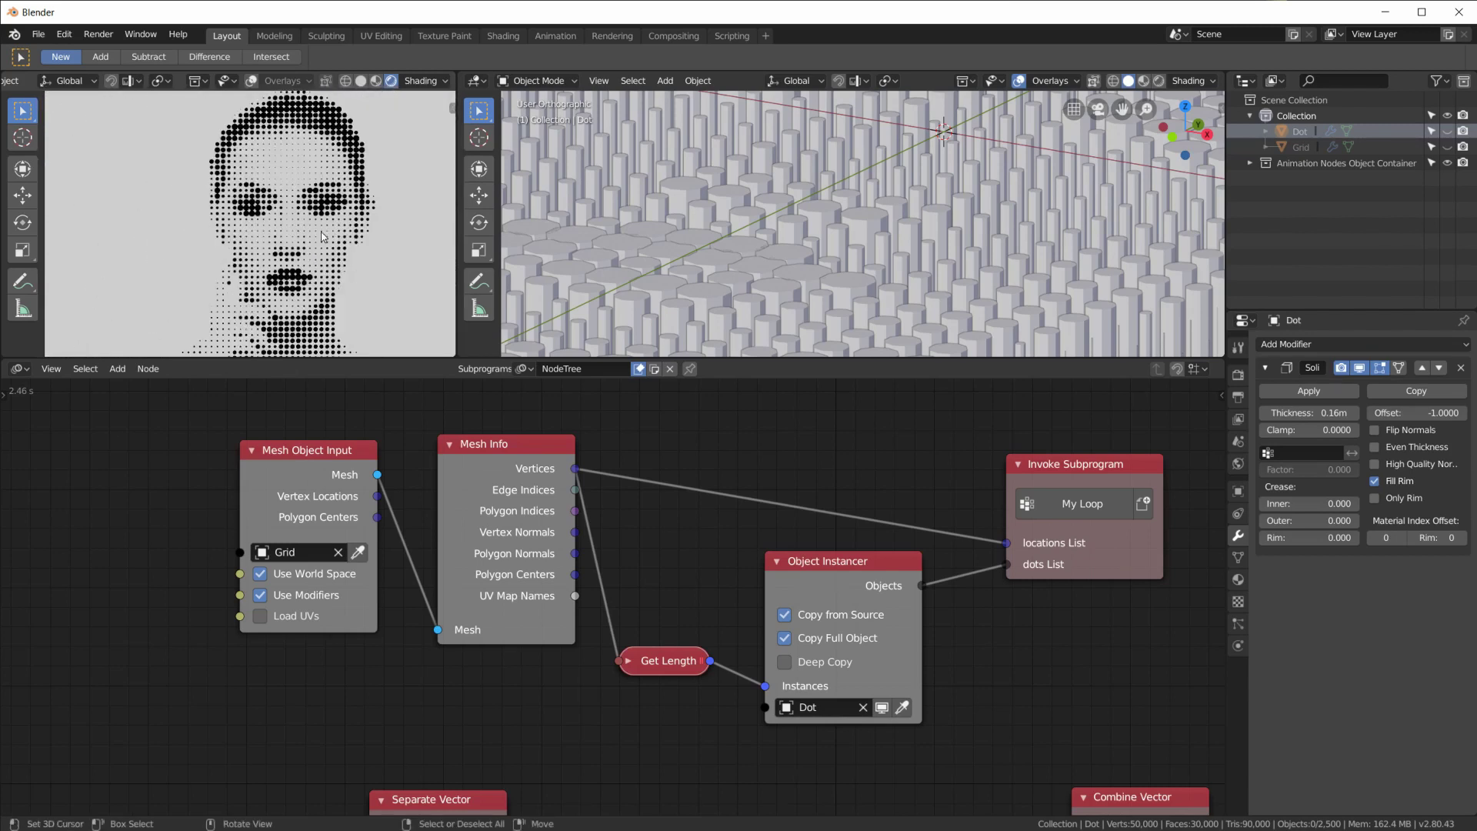
pyautogui.moveTo(846, 231); pyautogui.dragTo(846, 292, button='middle')
# Link Separate Vector's Z to Combine Vector's Z so the pins rise into a face relief
pyautogui.scroll(-3, 920, 628)
pyautogui.moveTo(948, 685); pyautogui.dragTo(902, 445, button='middle')
pyautogui.scroll(2, 944, 493)
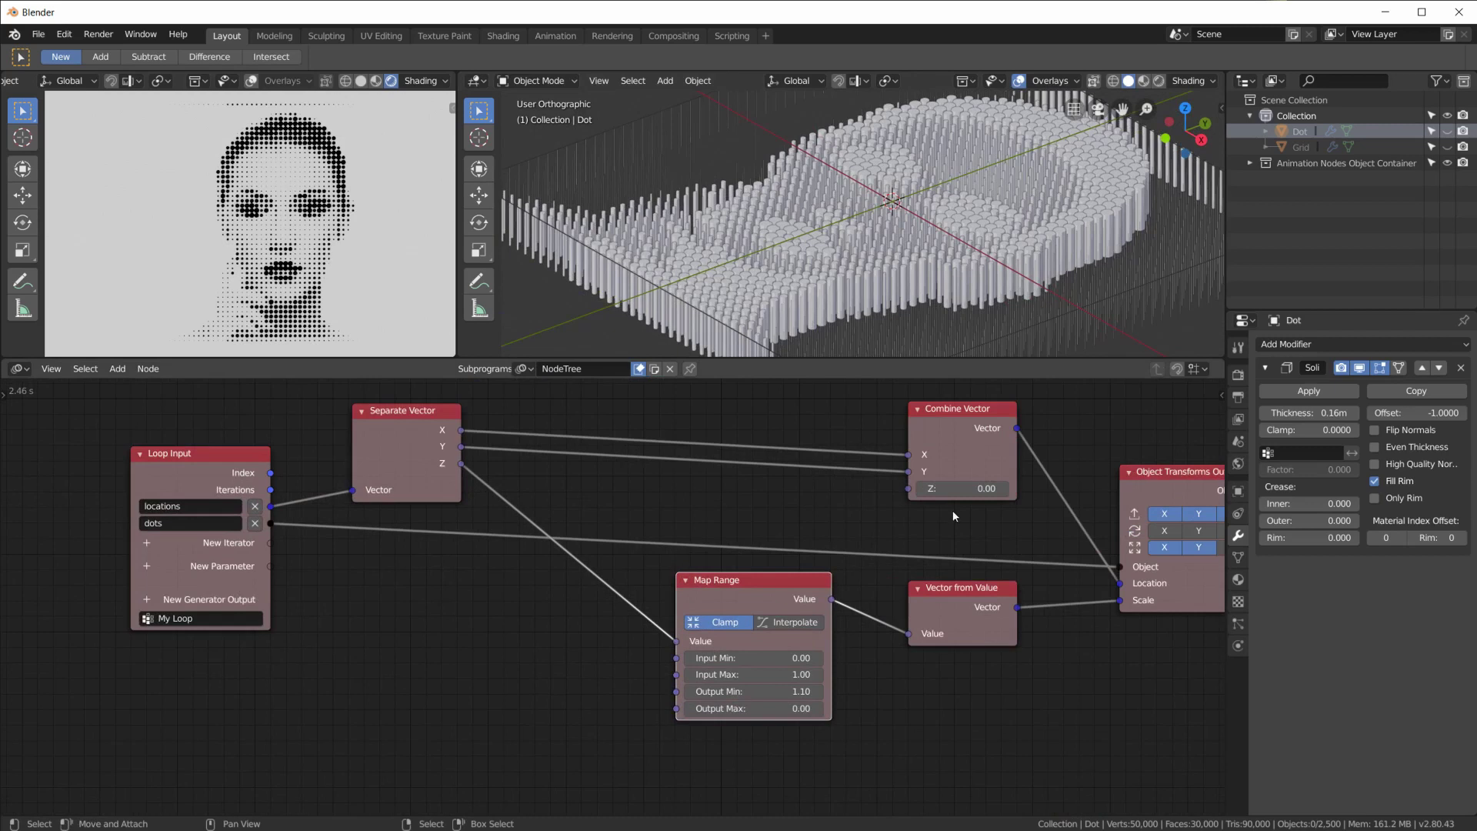
pyautogui.moveTo(759, 593); pyautogui.dragTo(749, 611)
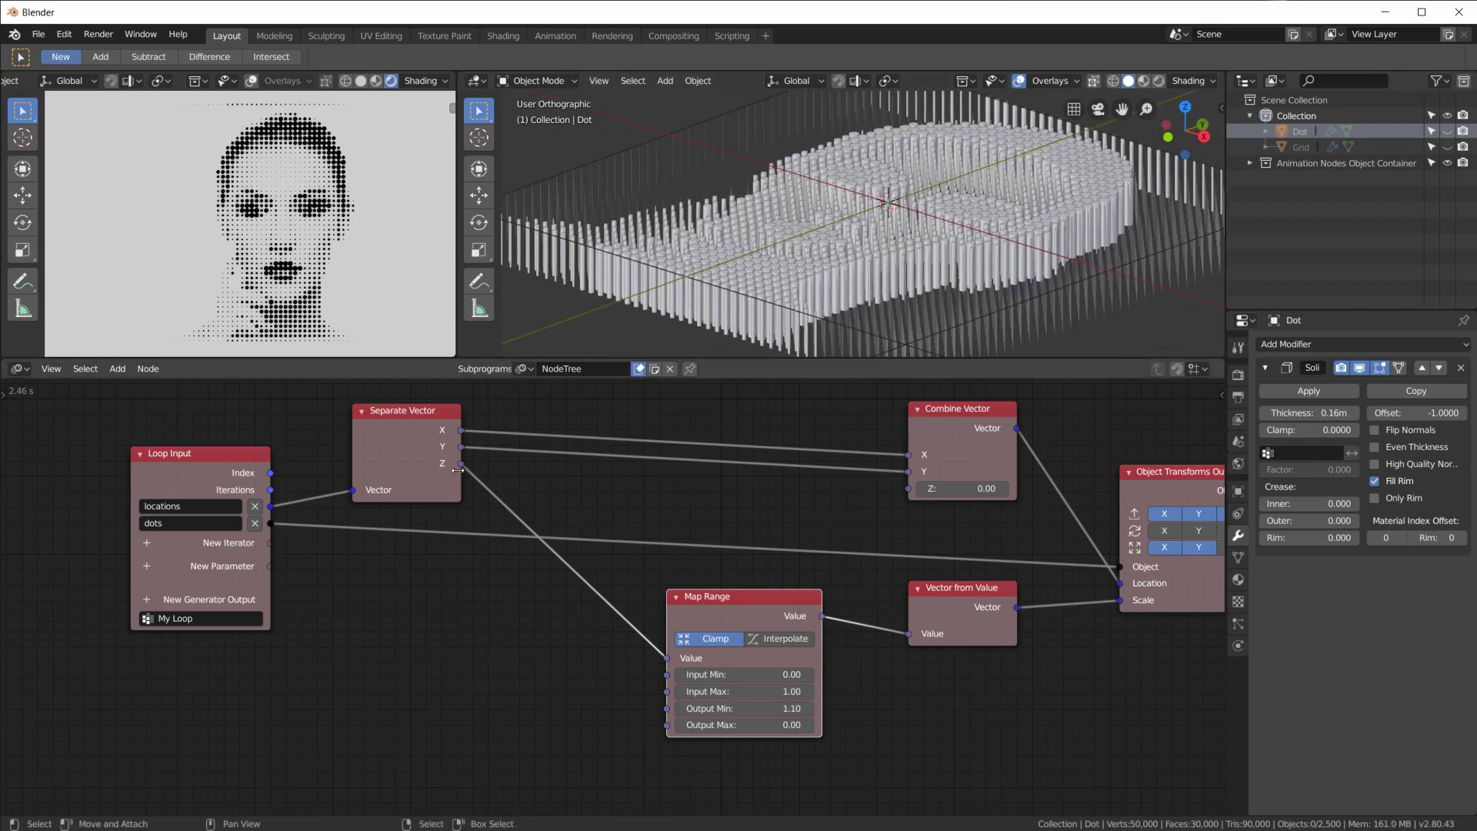
pyautogui.moveTo(461, 464); pyautogui.dragTo(915, 487)
pyautogui.moveTo(932, 331); pyautogui.dragTo(919, 227, button='middle')
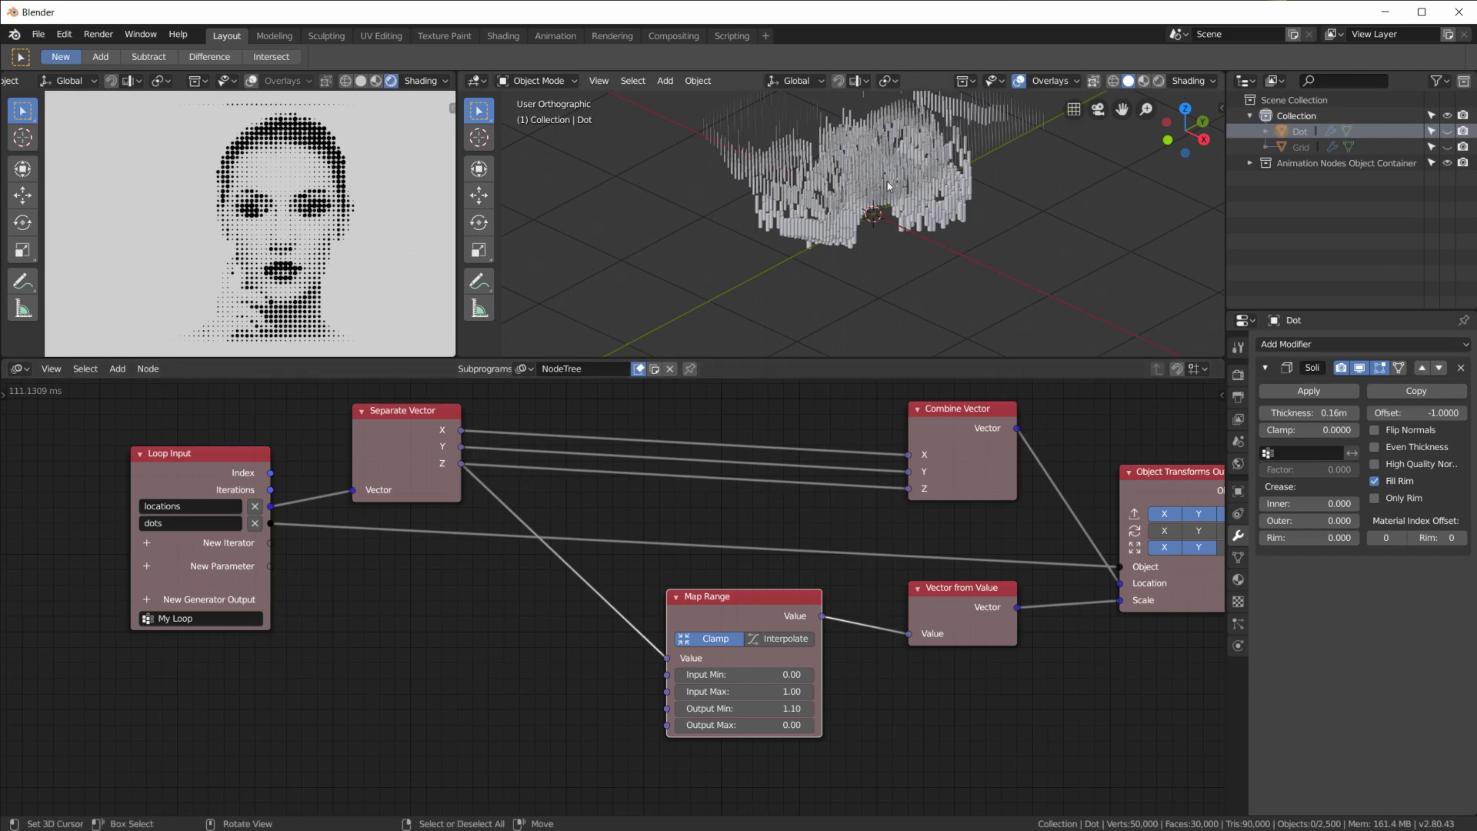
pyautogui.keyDown('shift'); pyautogui.moveTo(889, 186); pyautogui.dragTo(927, 331, button='middle'); pyautogui.keyUp('shift')
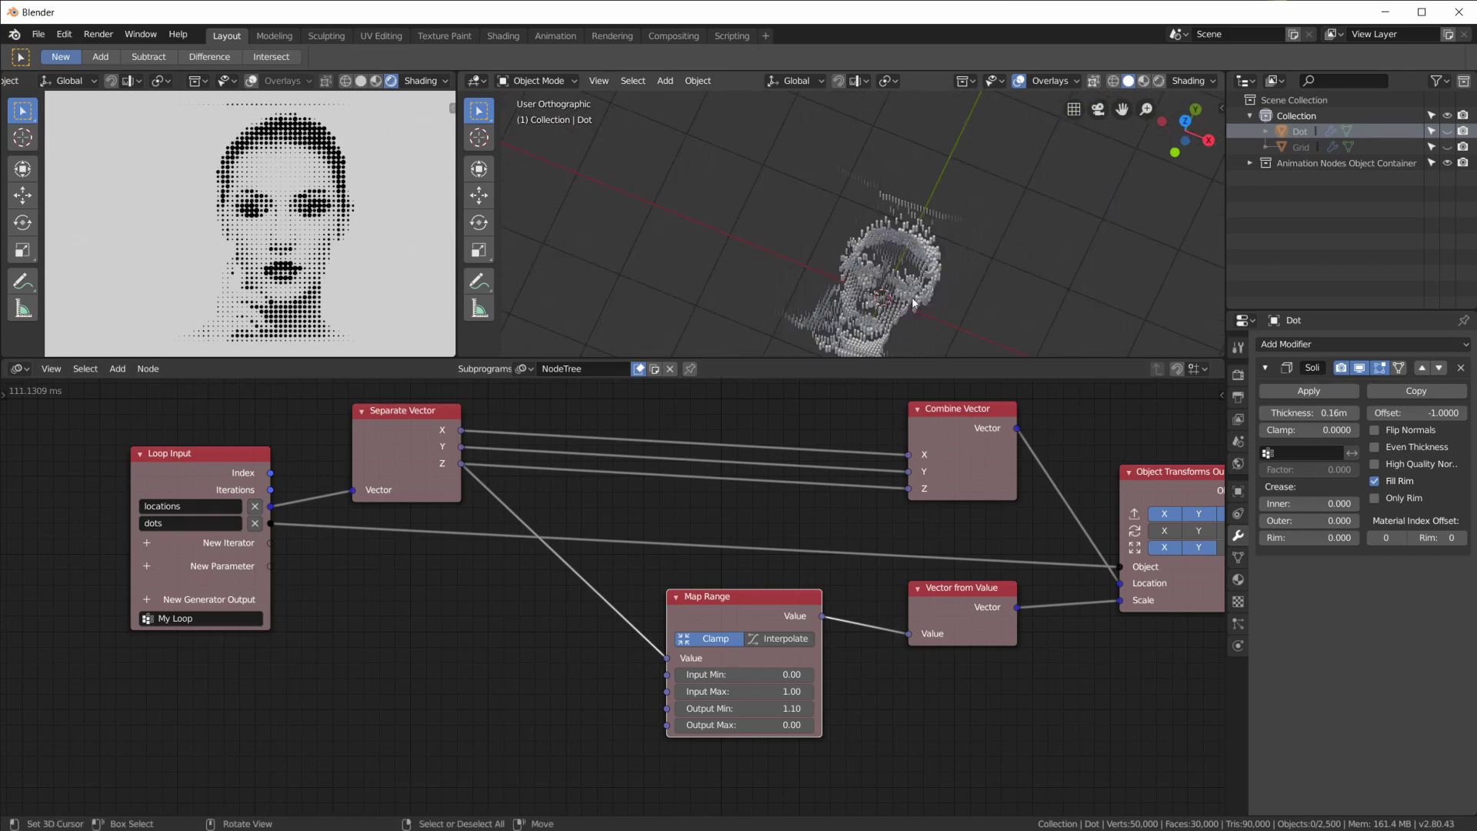
pyautogui.keyDown('shift'); pyautogui.moveTo(911, 293); pyautogui.dragTo(950, 218, button='middle'); pyautogui.keyUp('shift')
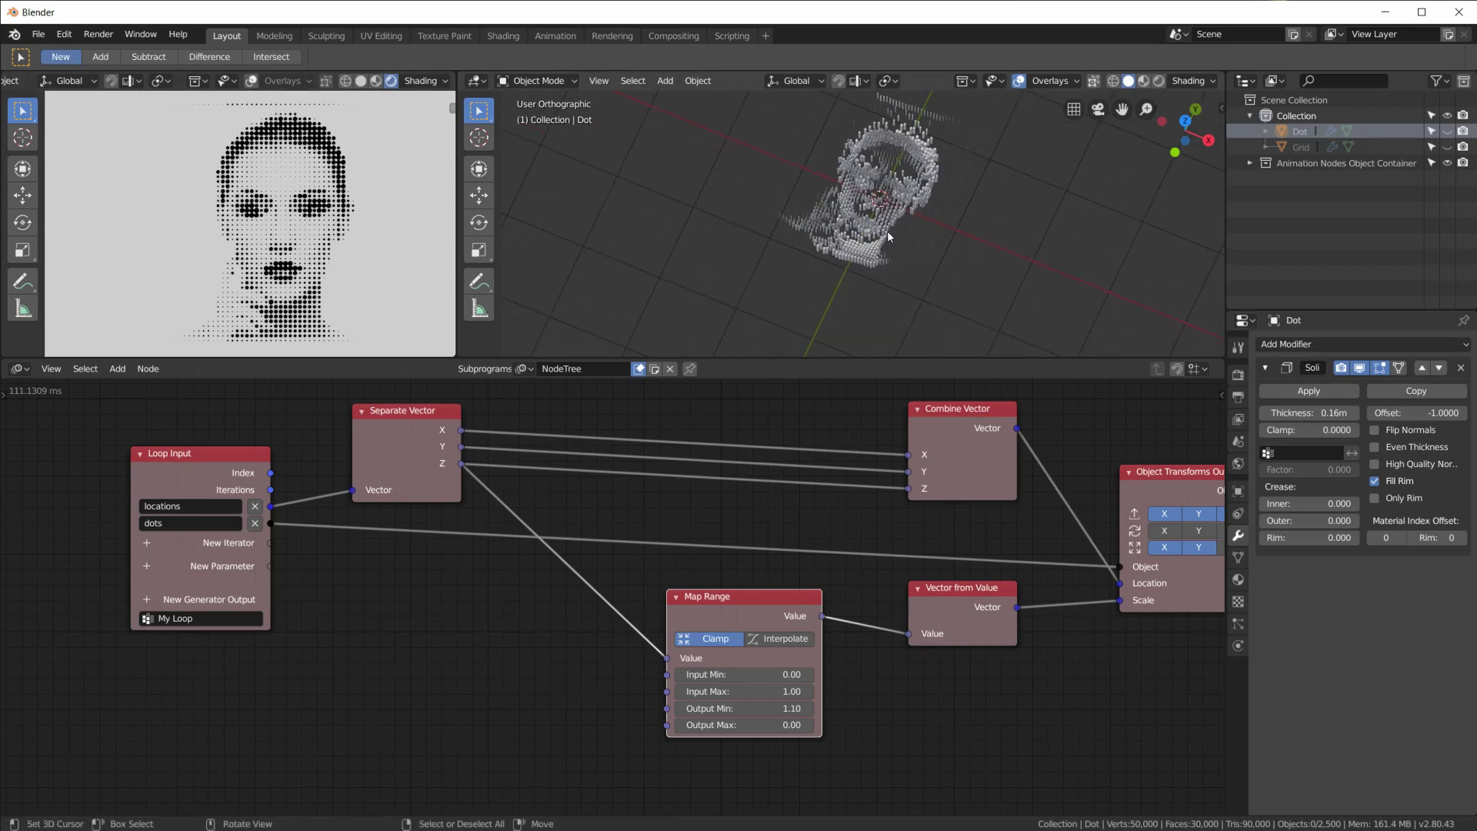
pyautogui.scroll(-2, 852, 526)
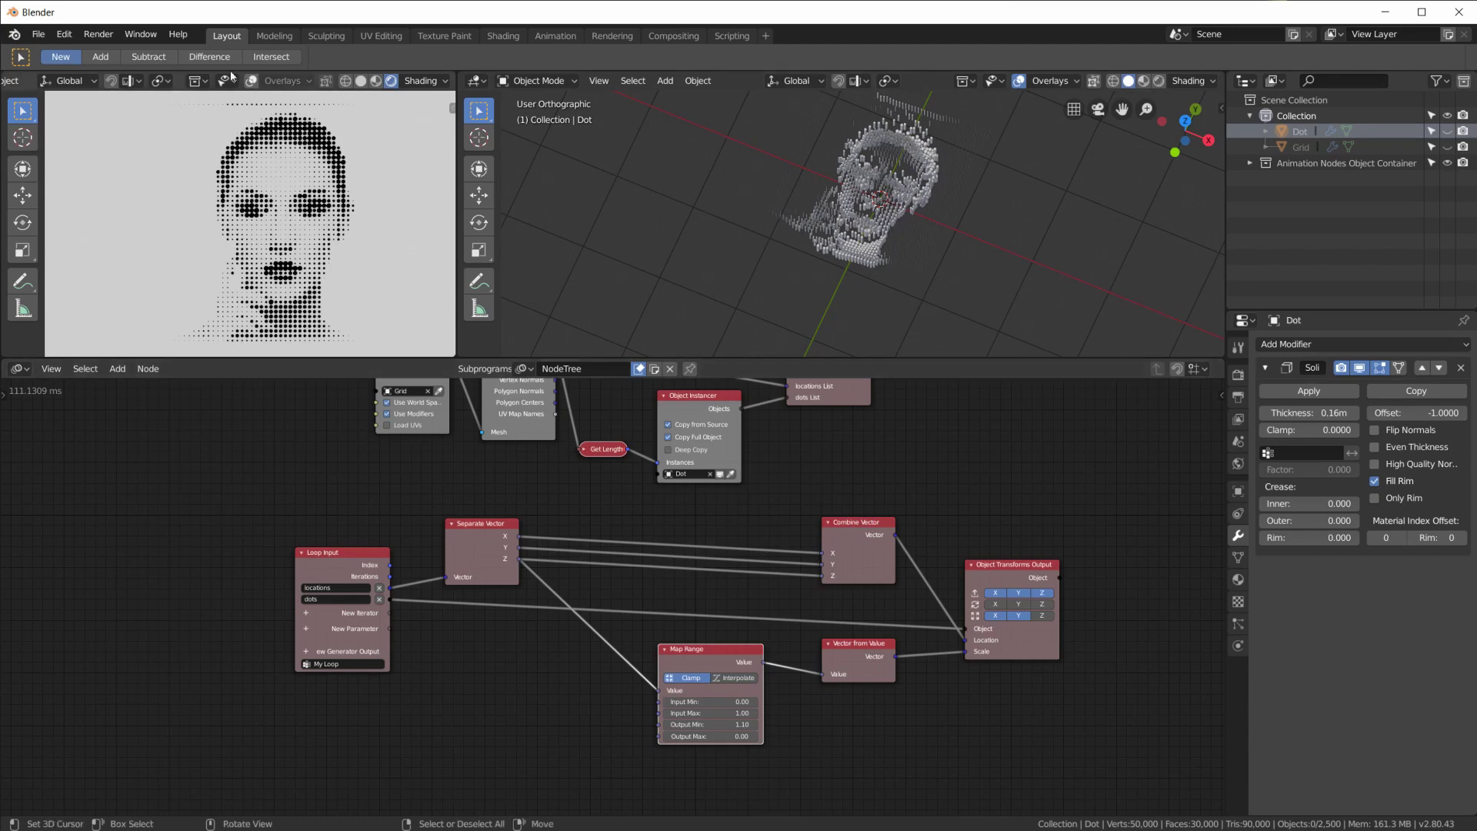
pyautogui.scroll(6, 377, 186)
pyautogui.moveTo(377, 187); pyautogui.dragTo(350, 284, button='middle')
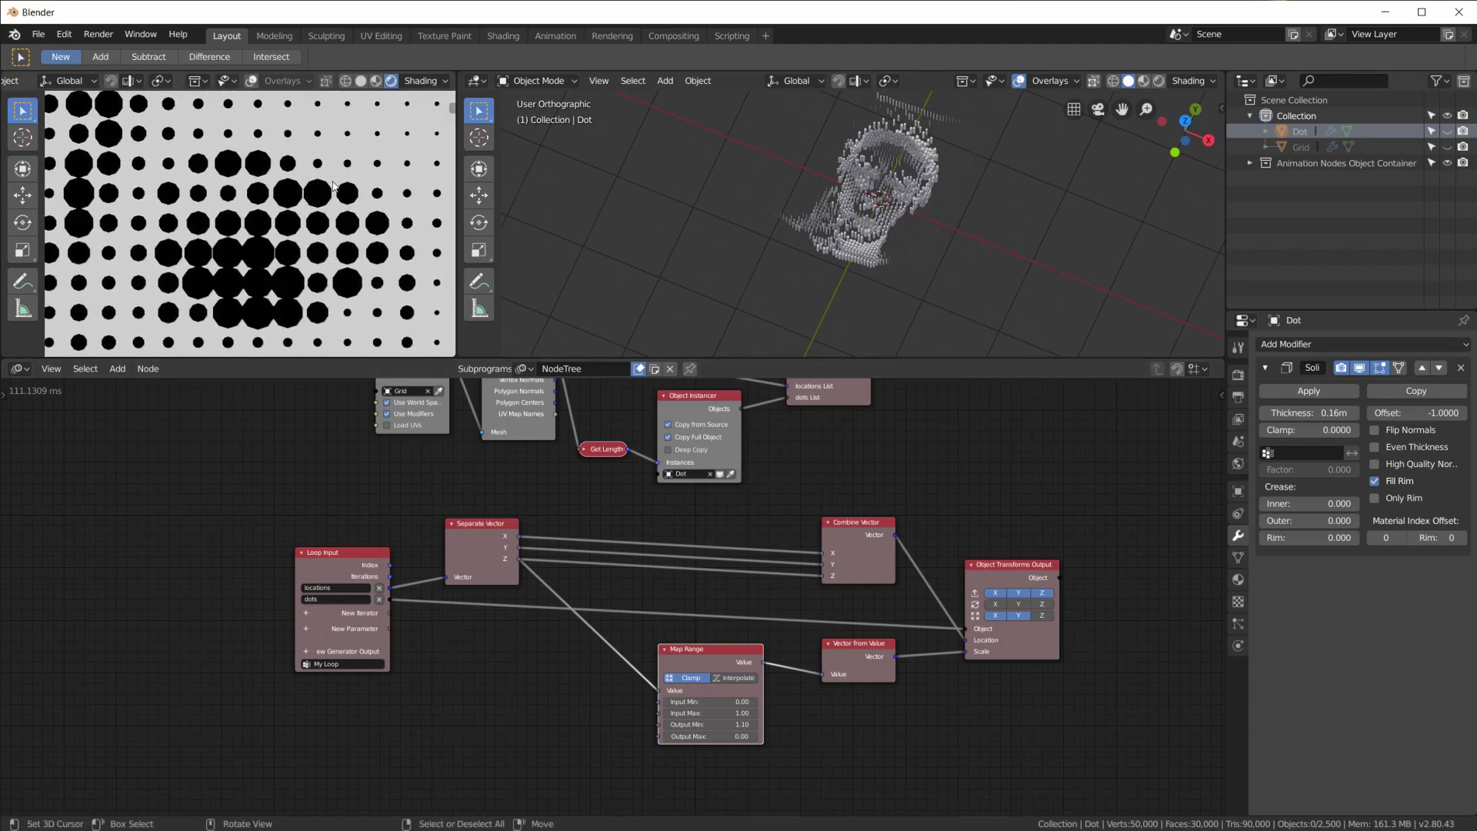
pyautogui.scroll(5, 881, 269)
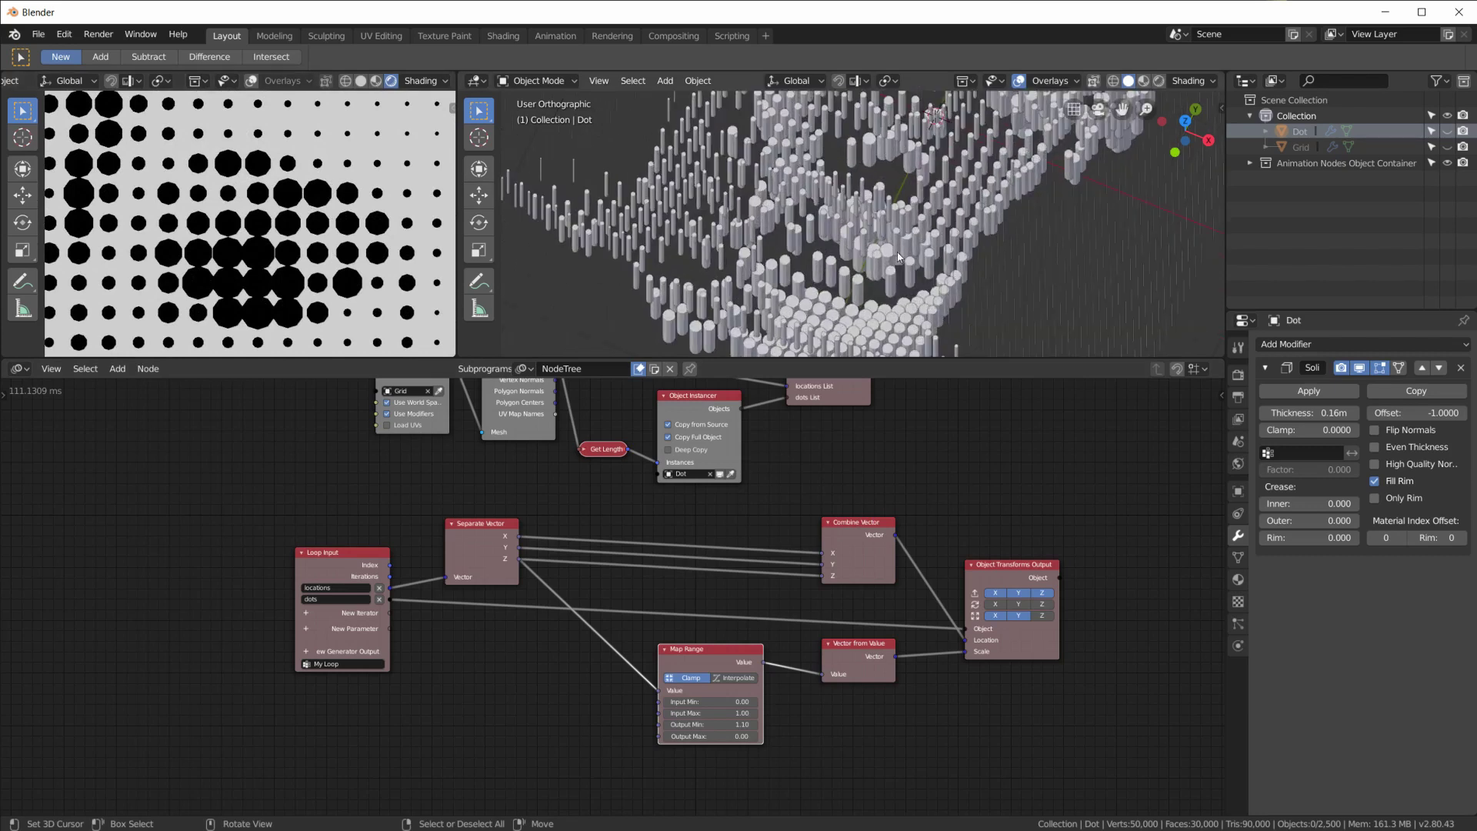
pyautogui.scroll(3, 1012, 677)
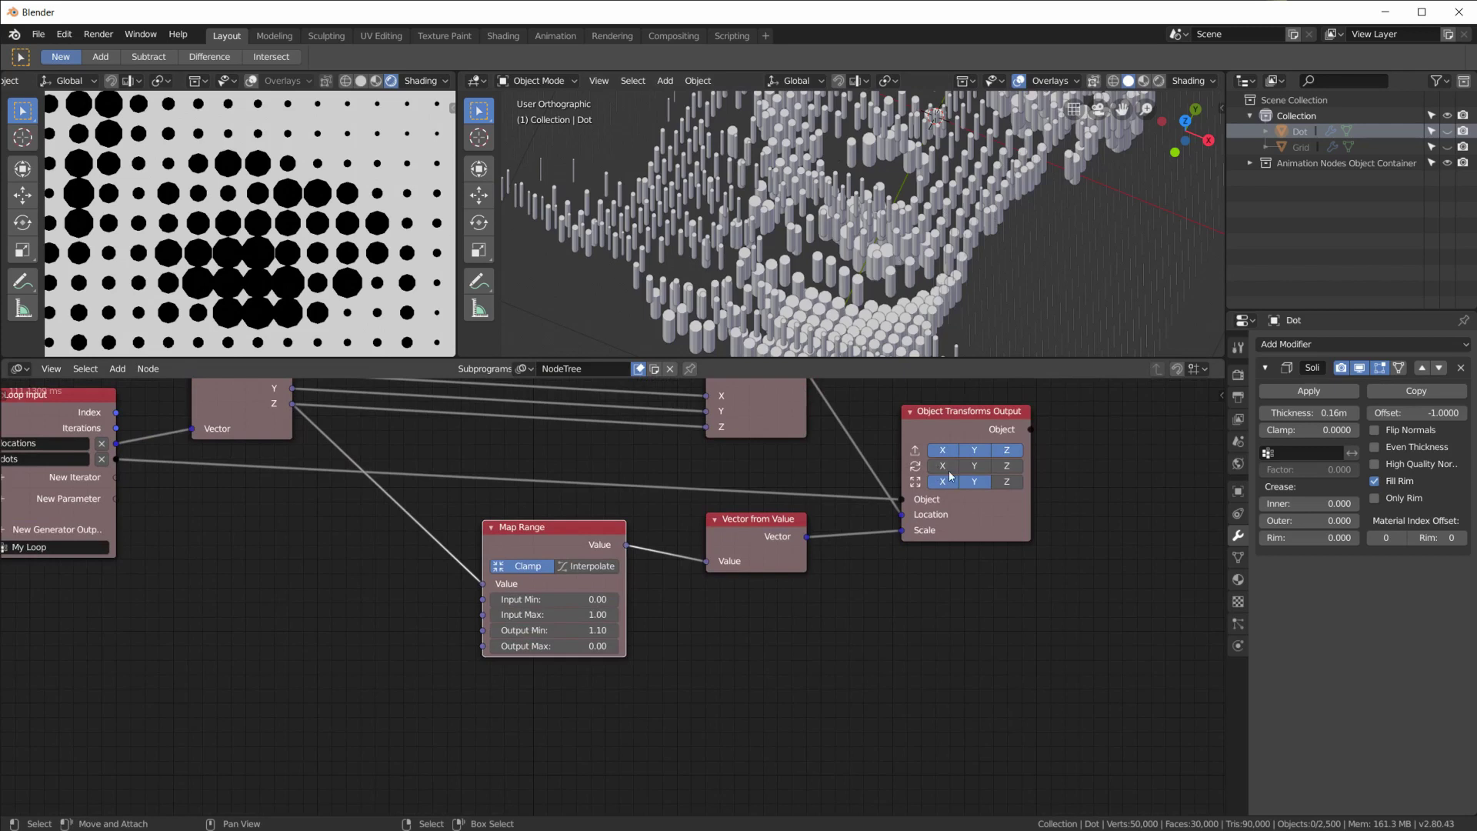
# Enable the Rotation input on the Object Transforms Output node
pyautogui.click(1006, 466)
pyautogui.moveTo(946, 429); pyautogui.dragTo(996, 429)
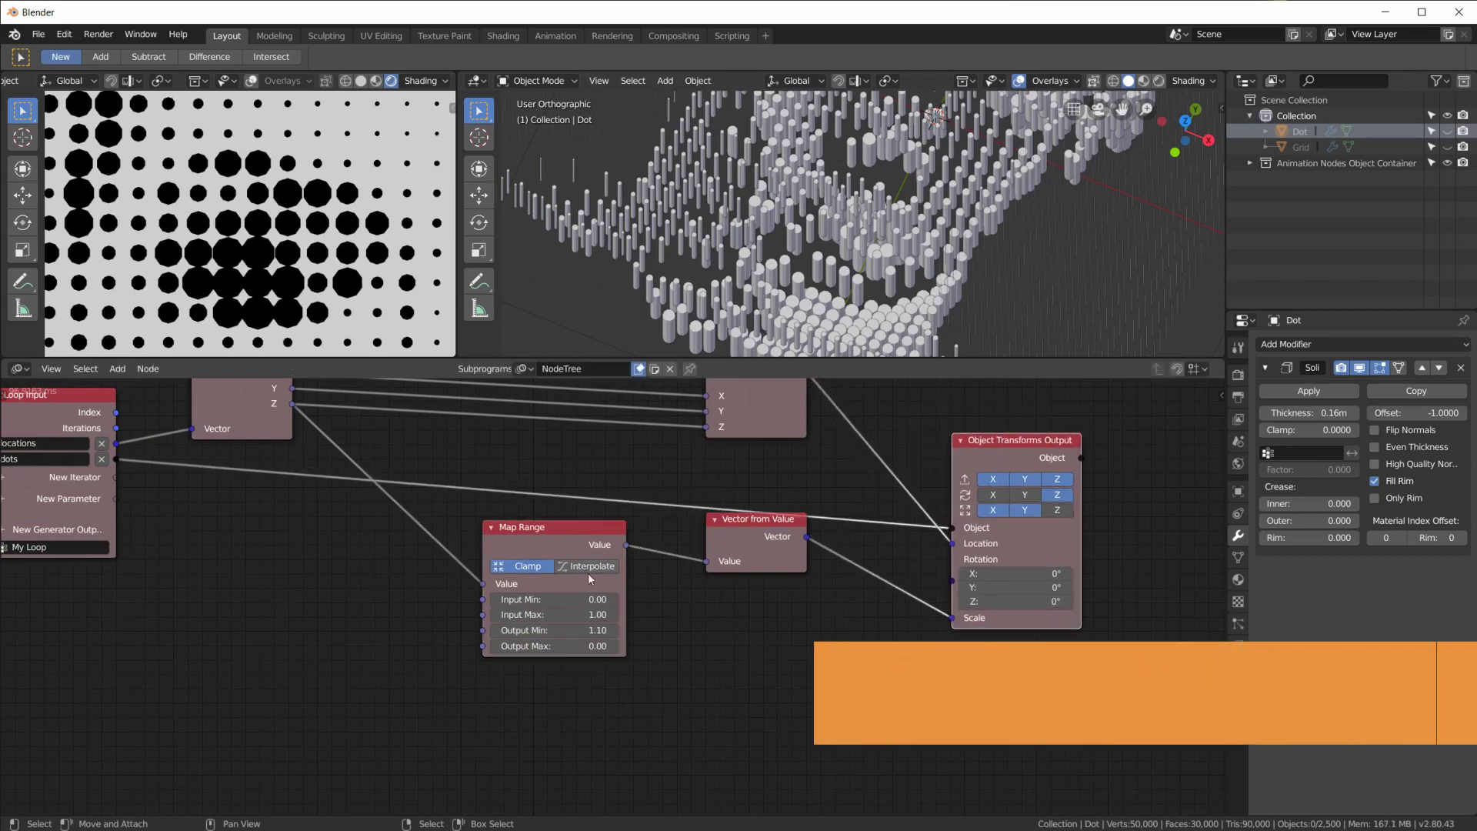
pyautogui.moveTo(614, 717); pyautogui.dragTo(624, 620, button='middle')
# Add a Random Number node seeded by the loop Index
pyautogui.hotkey('shift', 'a')
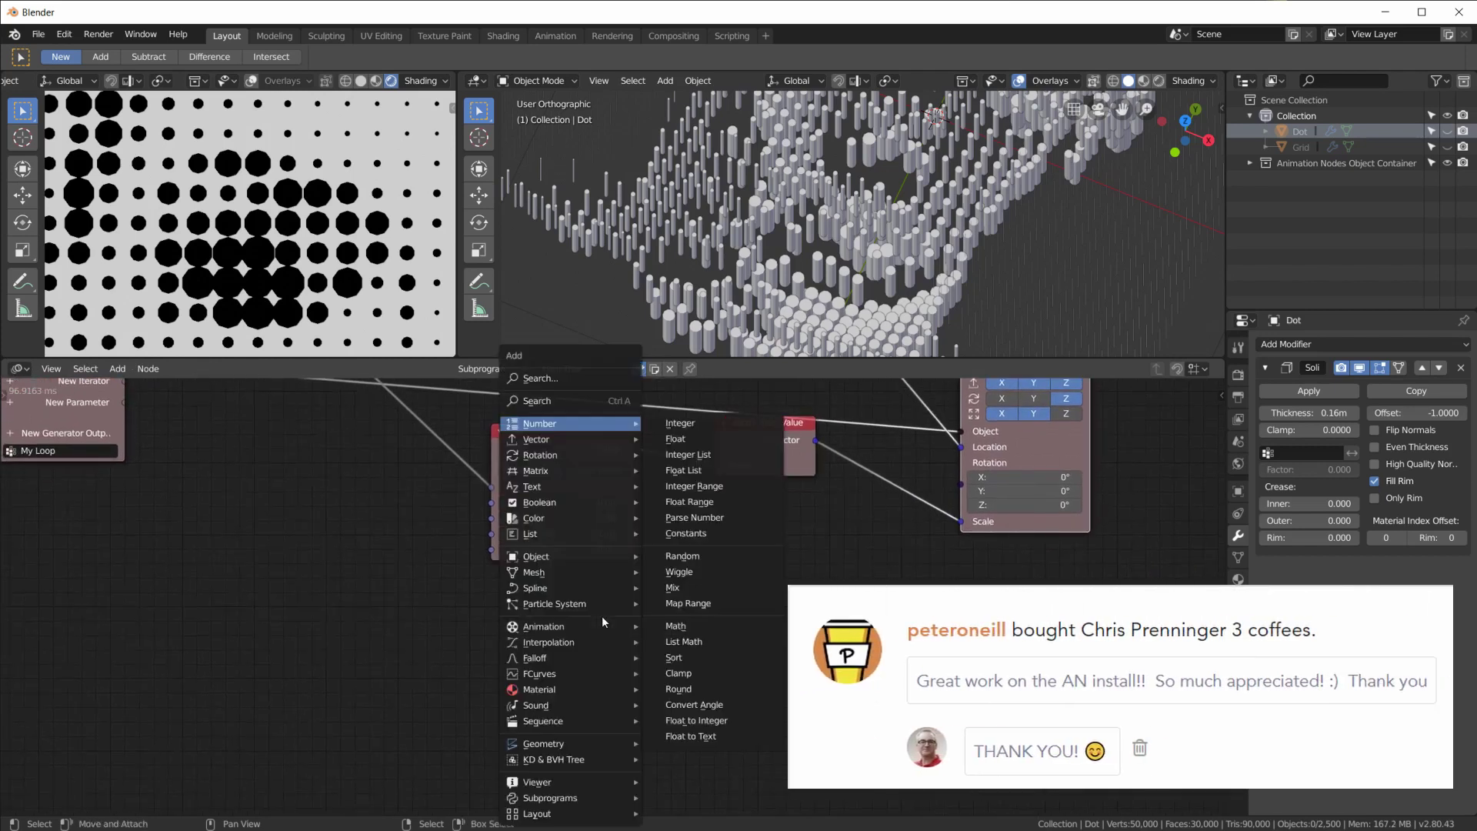
pyautogui.moveTo(569, 423)
pyautogui.click(672, 555)
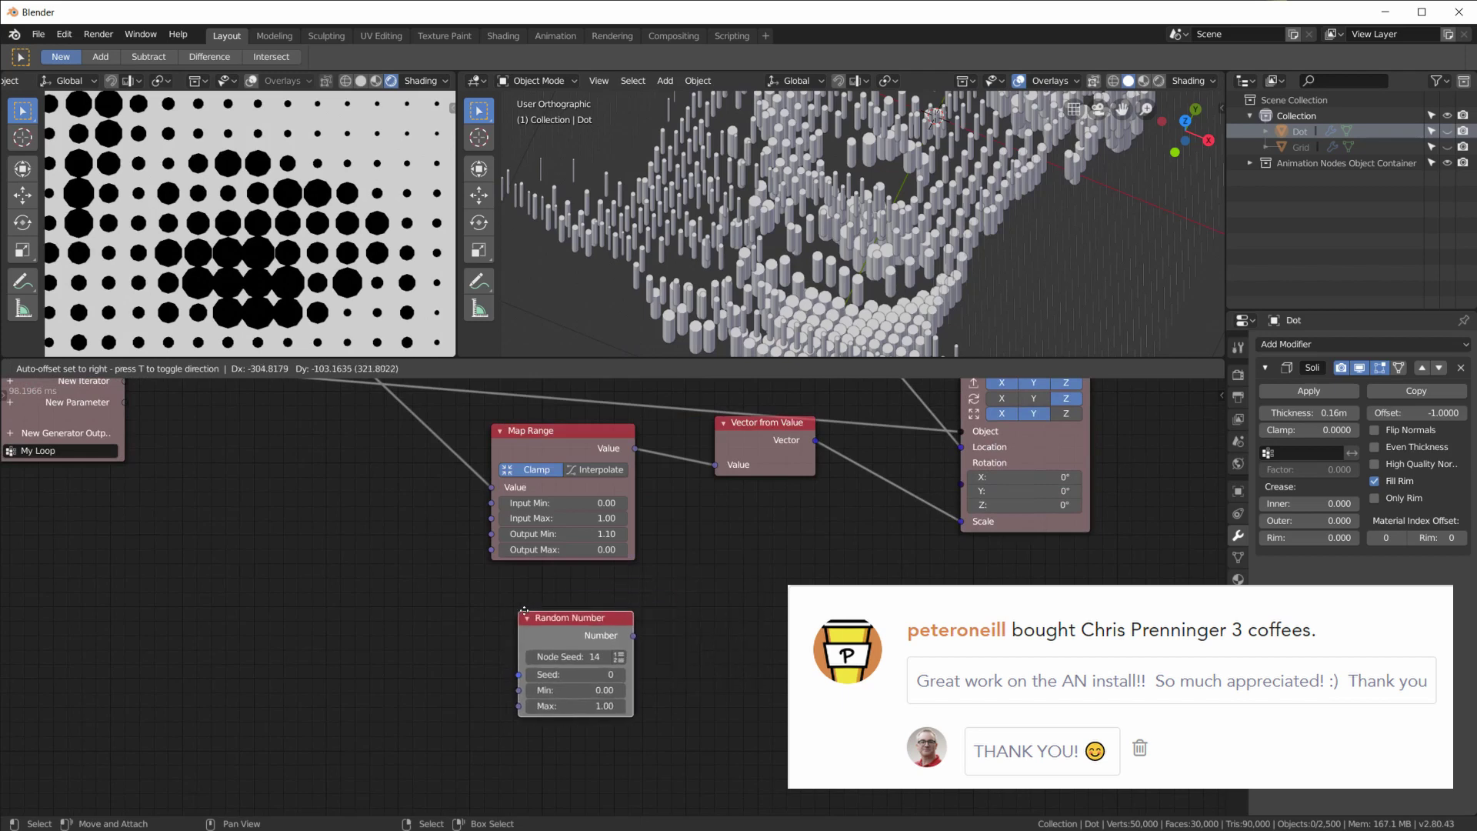
pyautogui.click(549, 611)
pyautogui.moveTo(631, 559); pyautogui.dragTo(863, 654, button='middle')
pyautogui.moveTo(359, 402); pyautogui.dragTo(778, 766)
pyautogui.moveTo(843, 698); pyautogui.dragTo(897, 704)
pyautogui.moveTo(896, 705); pyautogui.dragTo(719, 589, button='middle')
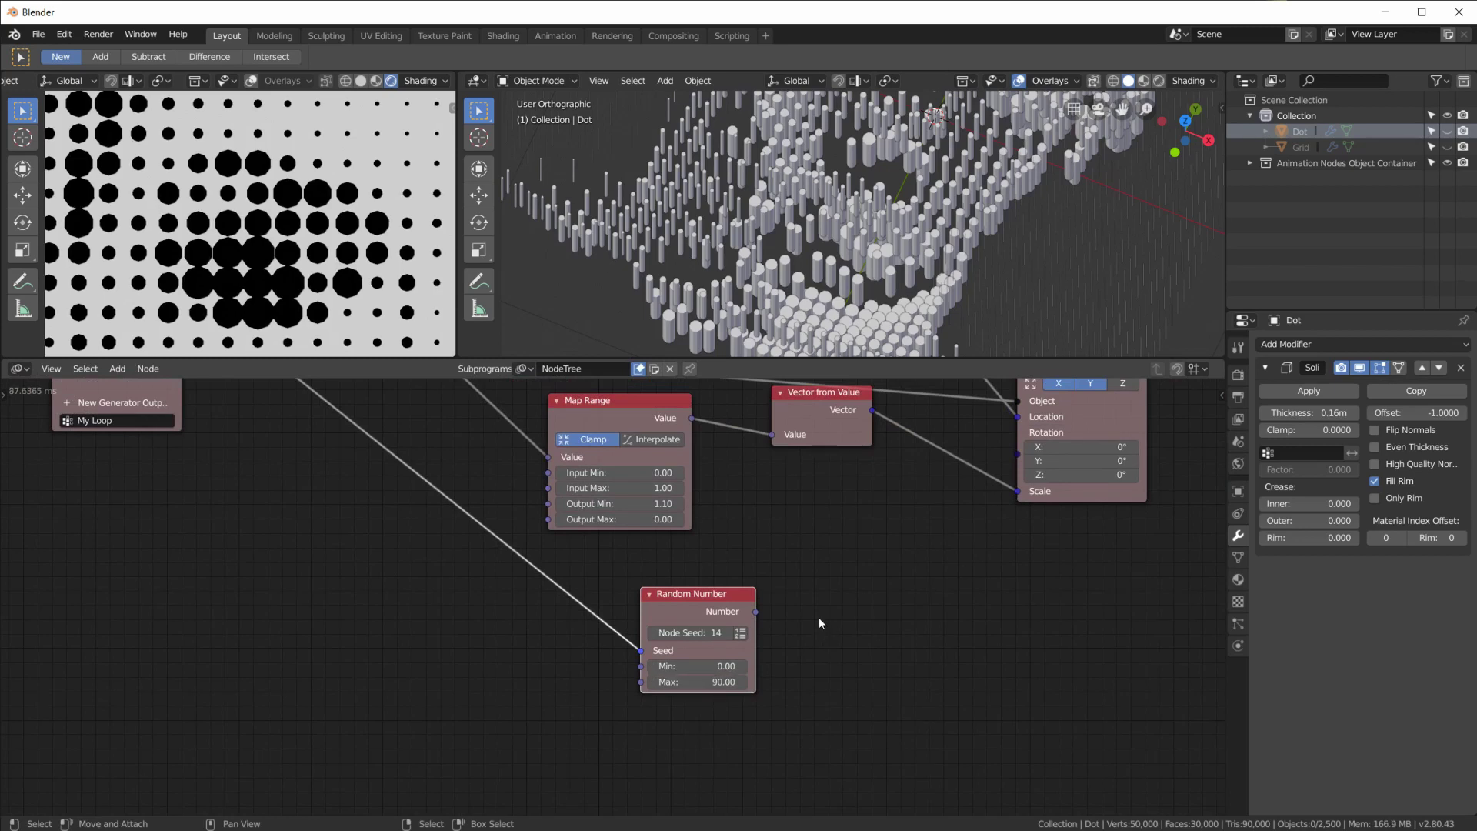
# Add a degree-based Combine Euler with the random number on Z, driving each pin's Rotation
pyautogui.hotkey('shift', 'a')
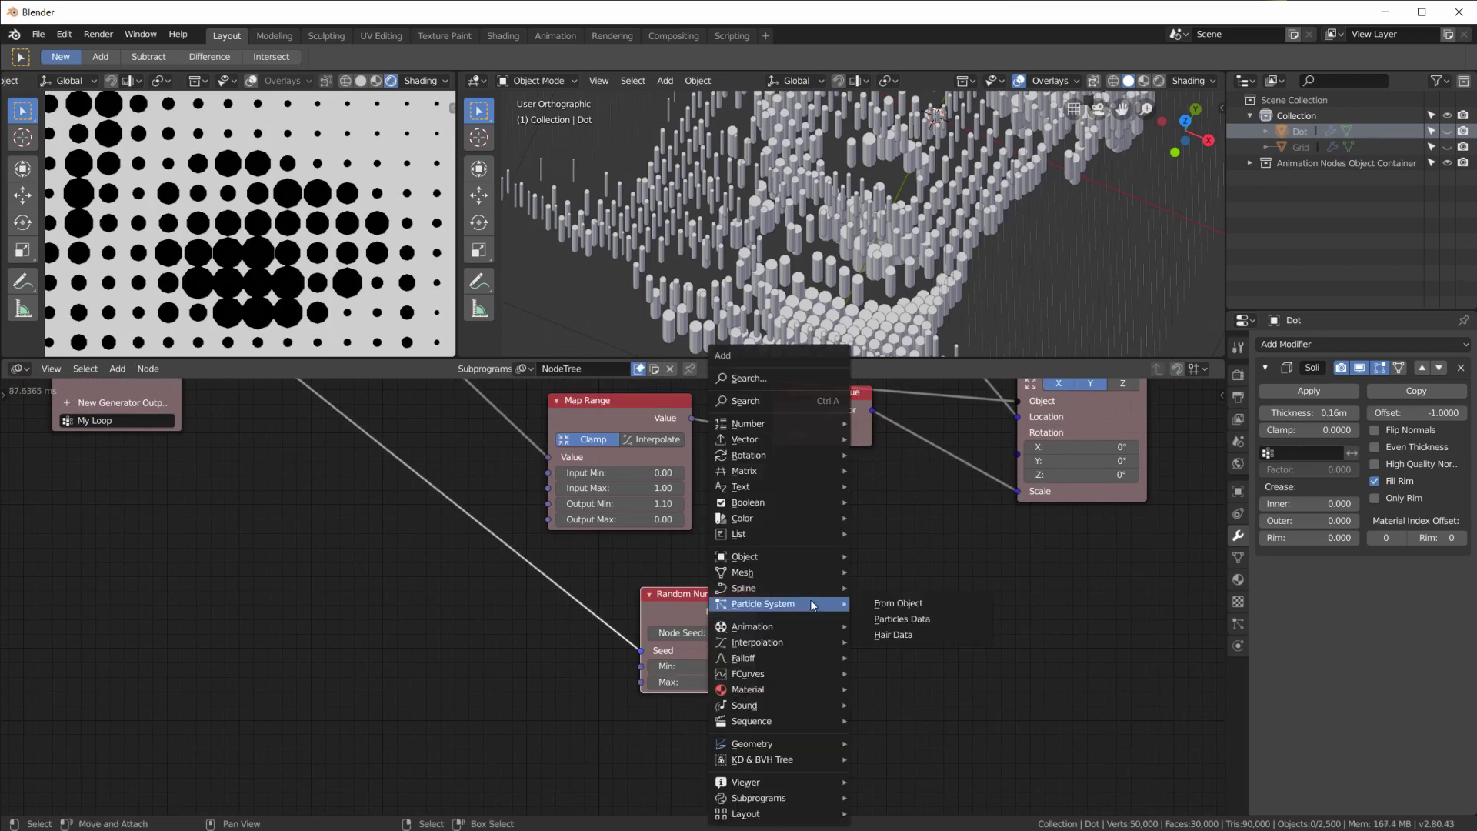
pyautogui.moveTo(796, 457)
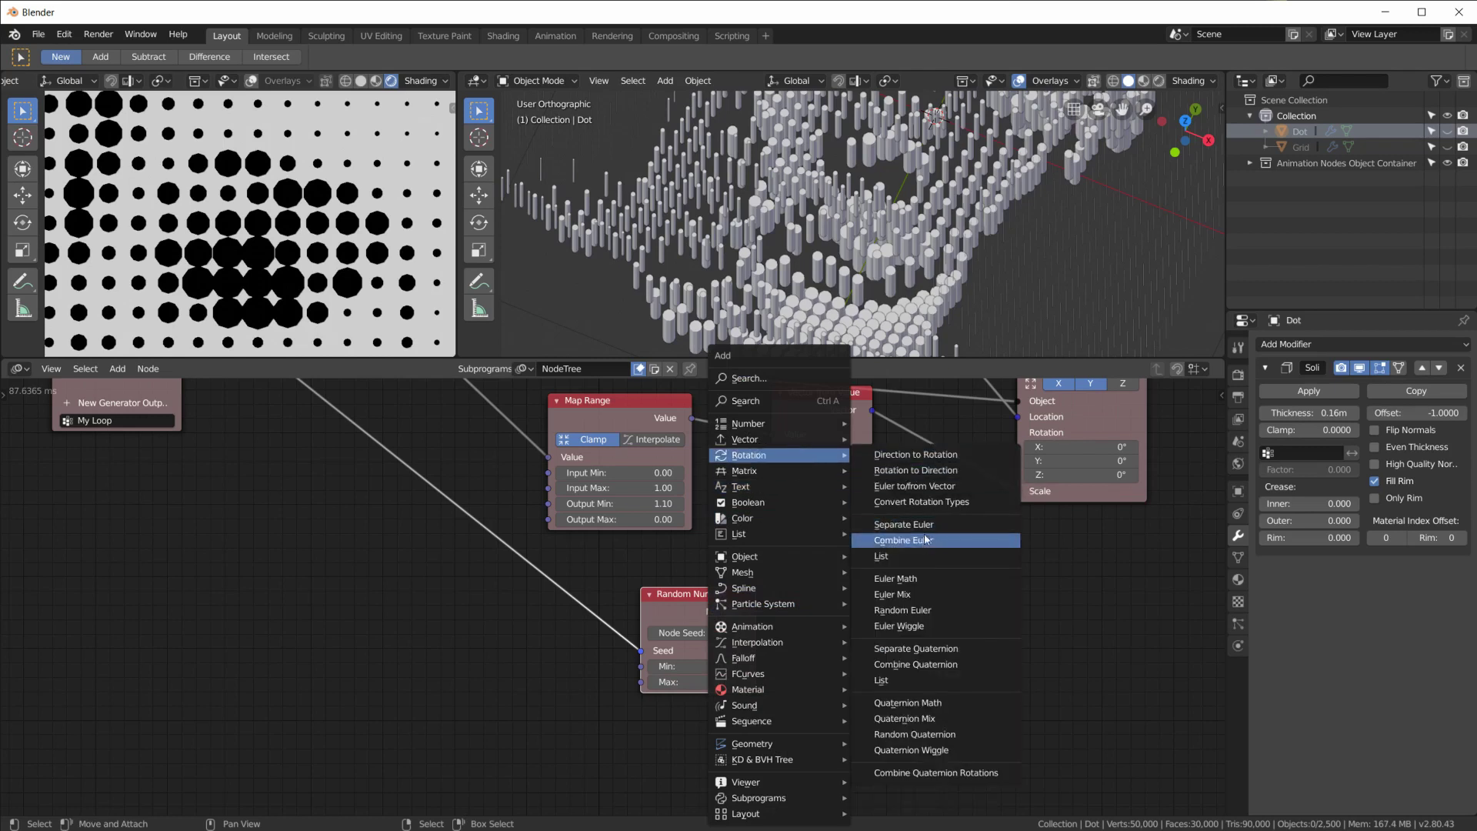
pyautogui.click(858, 541)
pyautogui.click(804, 563)
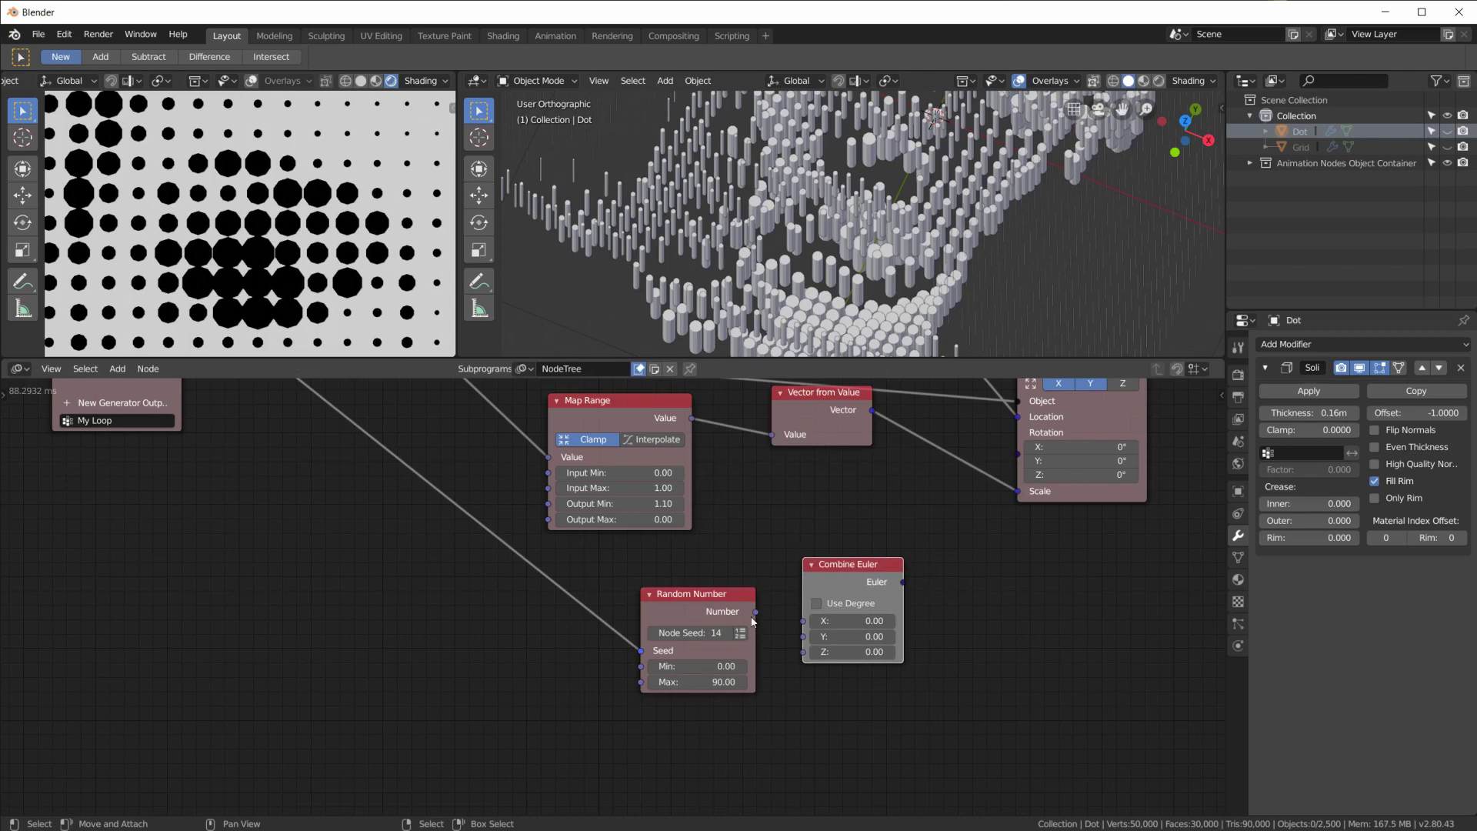
pyautogui.moveTo(751, 614); pyautogui.dragTo(789, 635)
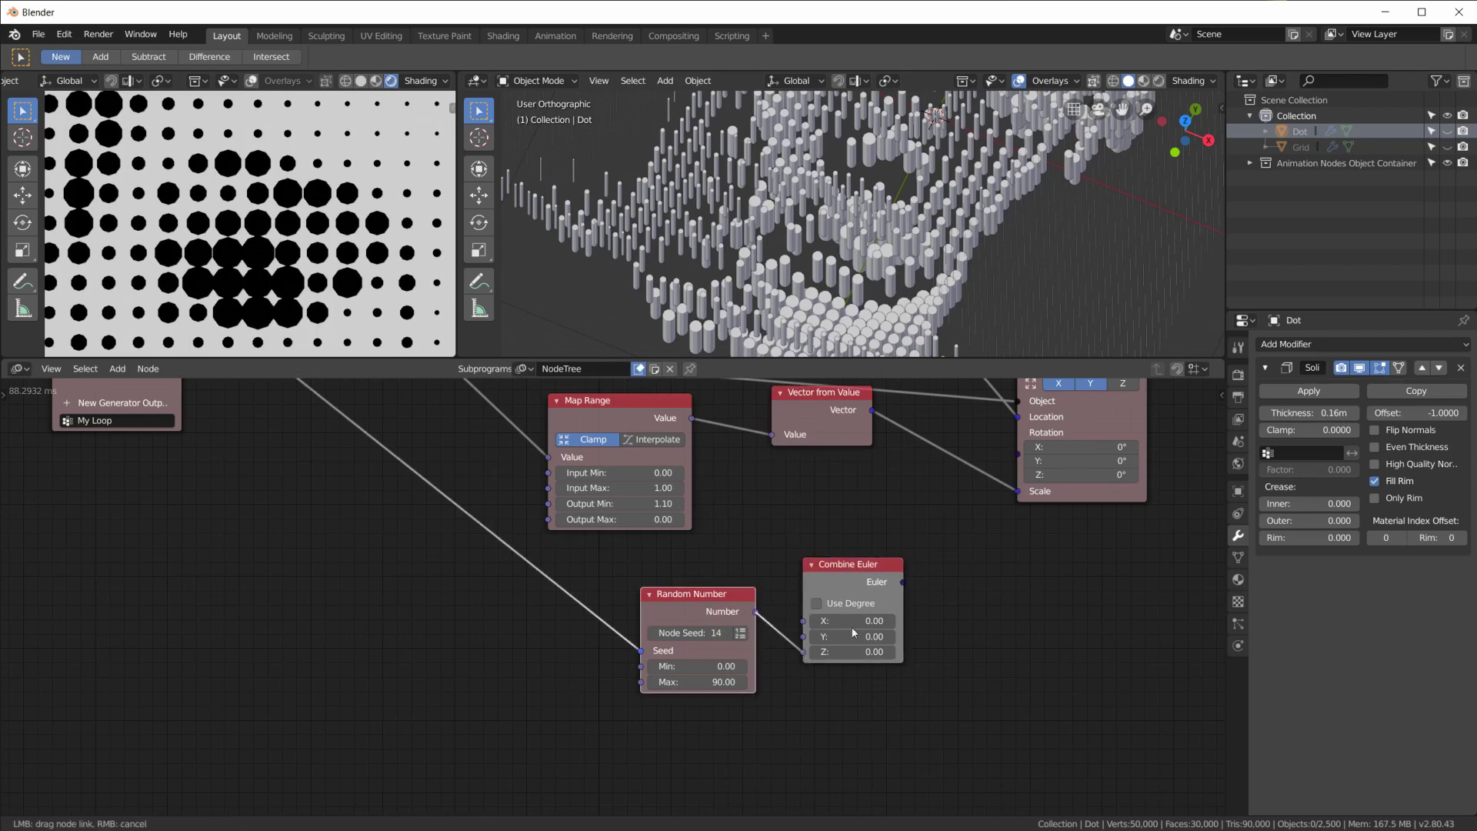
pyautogui.moveTo(879, 616); pyautogui.dragTo(883, 613)
pyautogui.click(833, 603)
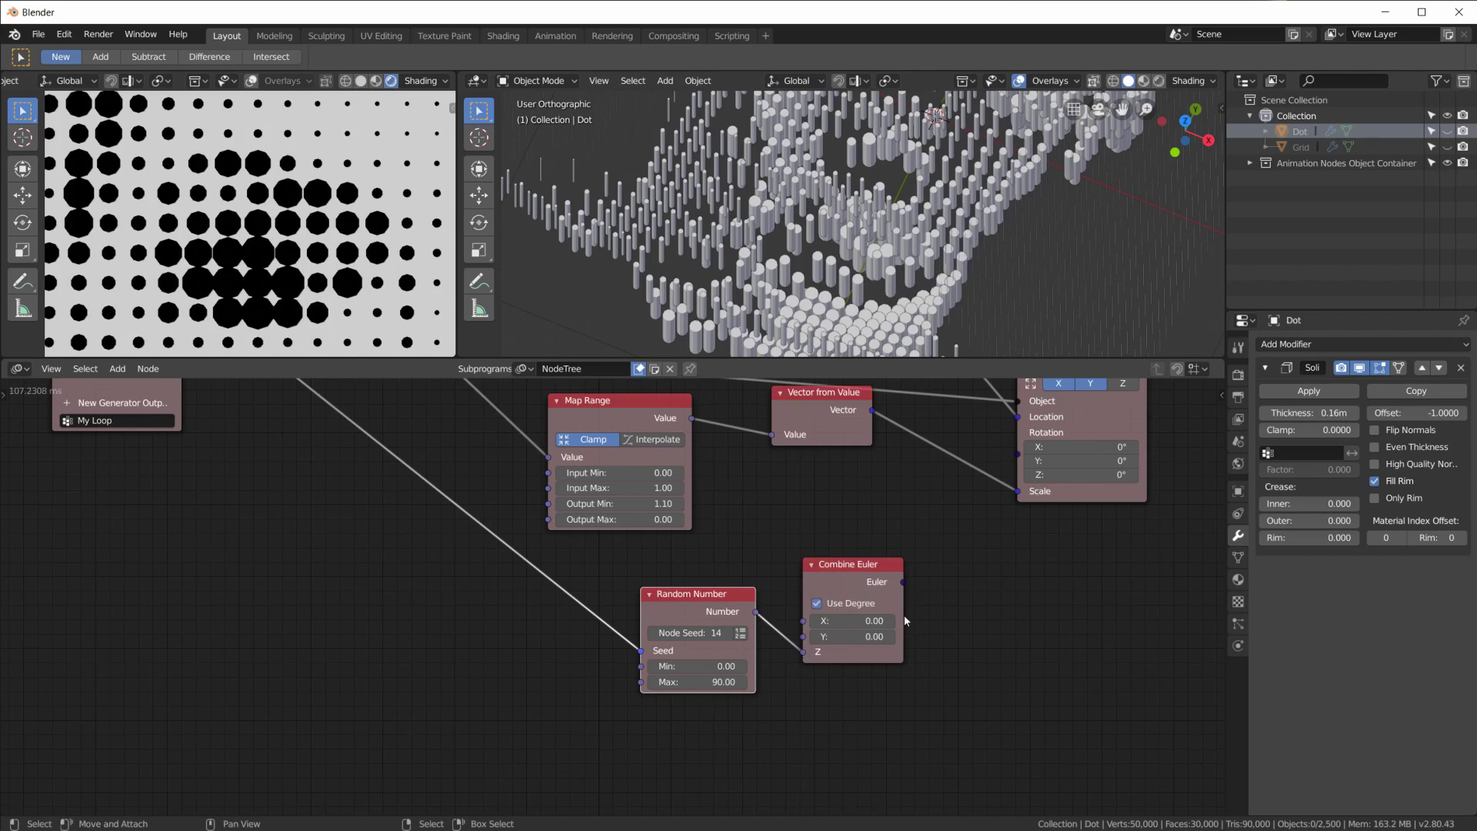
pyautogui.moveTo(908, 615); pyautogui.dragTo(805, 666, button='middle')
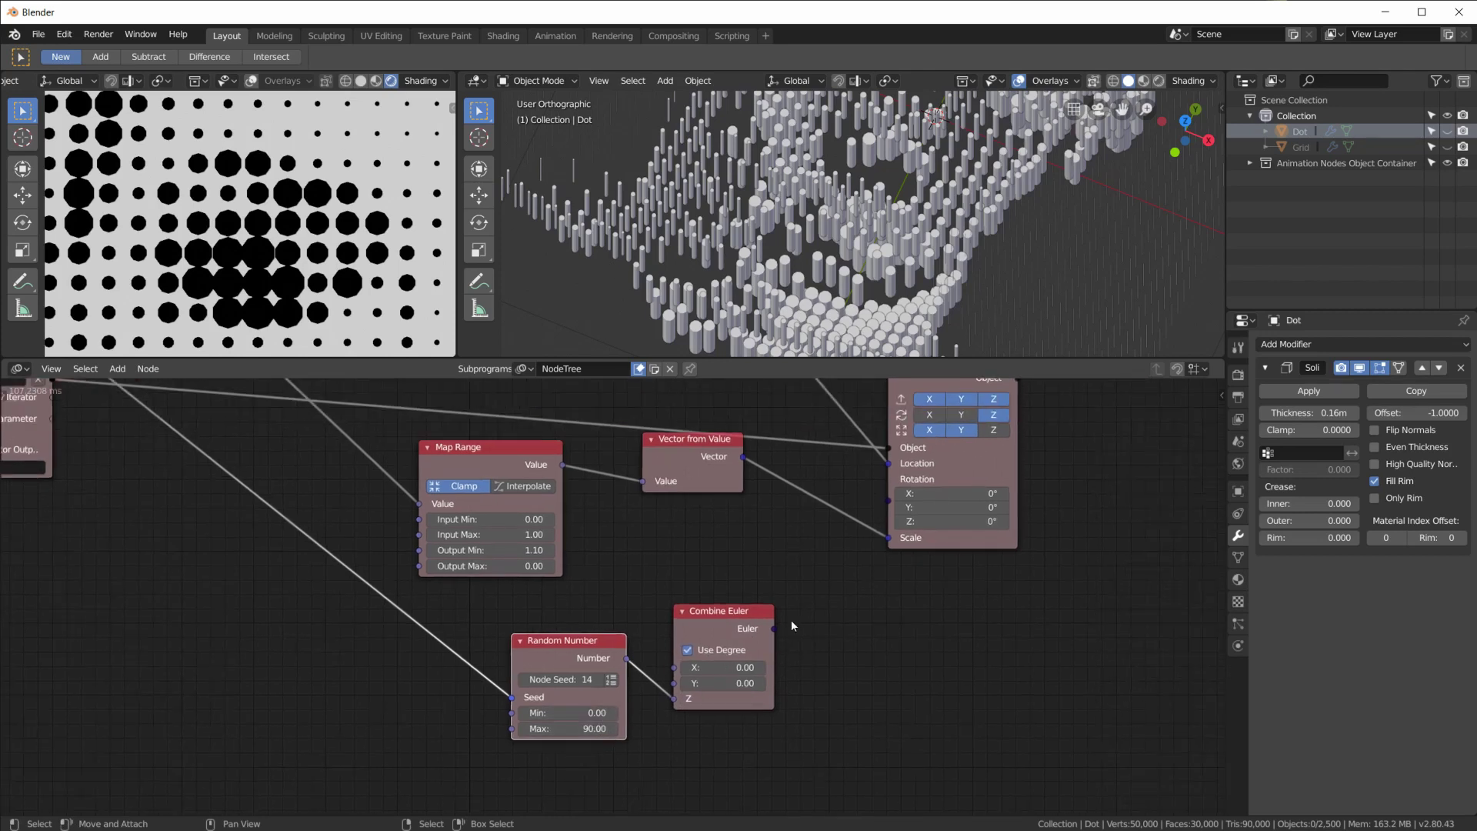
pyautogui.moveTo(775, 627); pyautogui.dragTo(849, 593)
pyautogui.moveTo(894, 508); pyautogui.dragTo(892, 506)
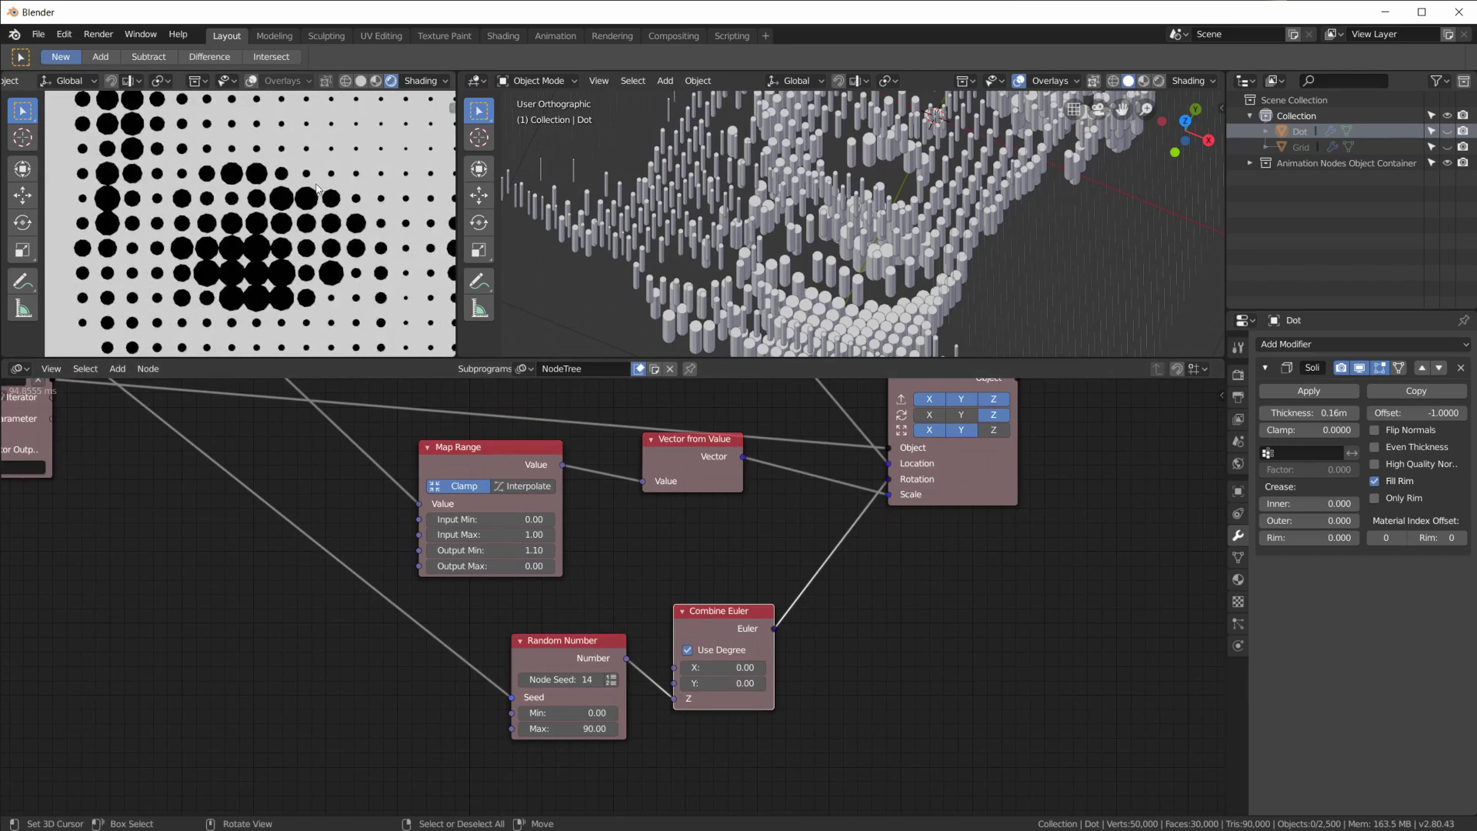
pyautogui.scroll(3, 306, 187)
pyautogui.scroll(3, 312, 193)
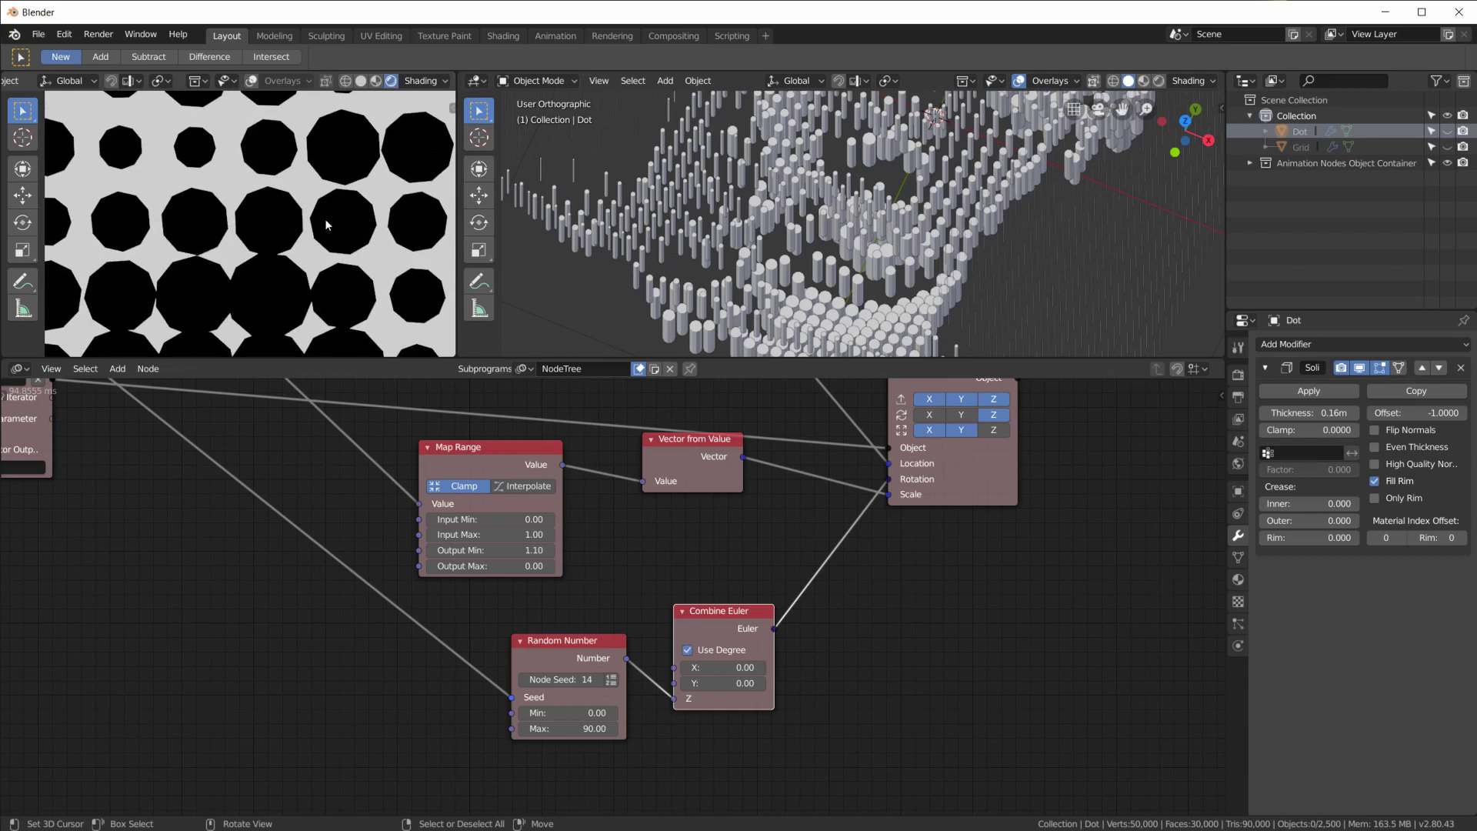
pyautogui.scroll(-3, 300, 221)
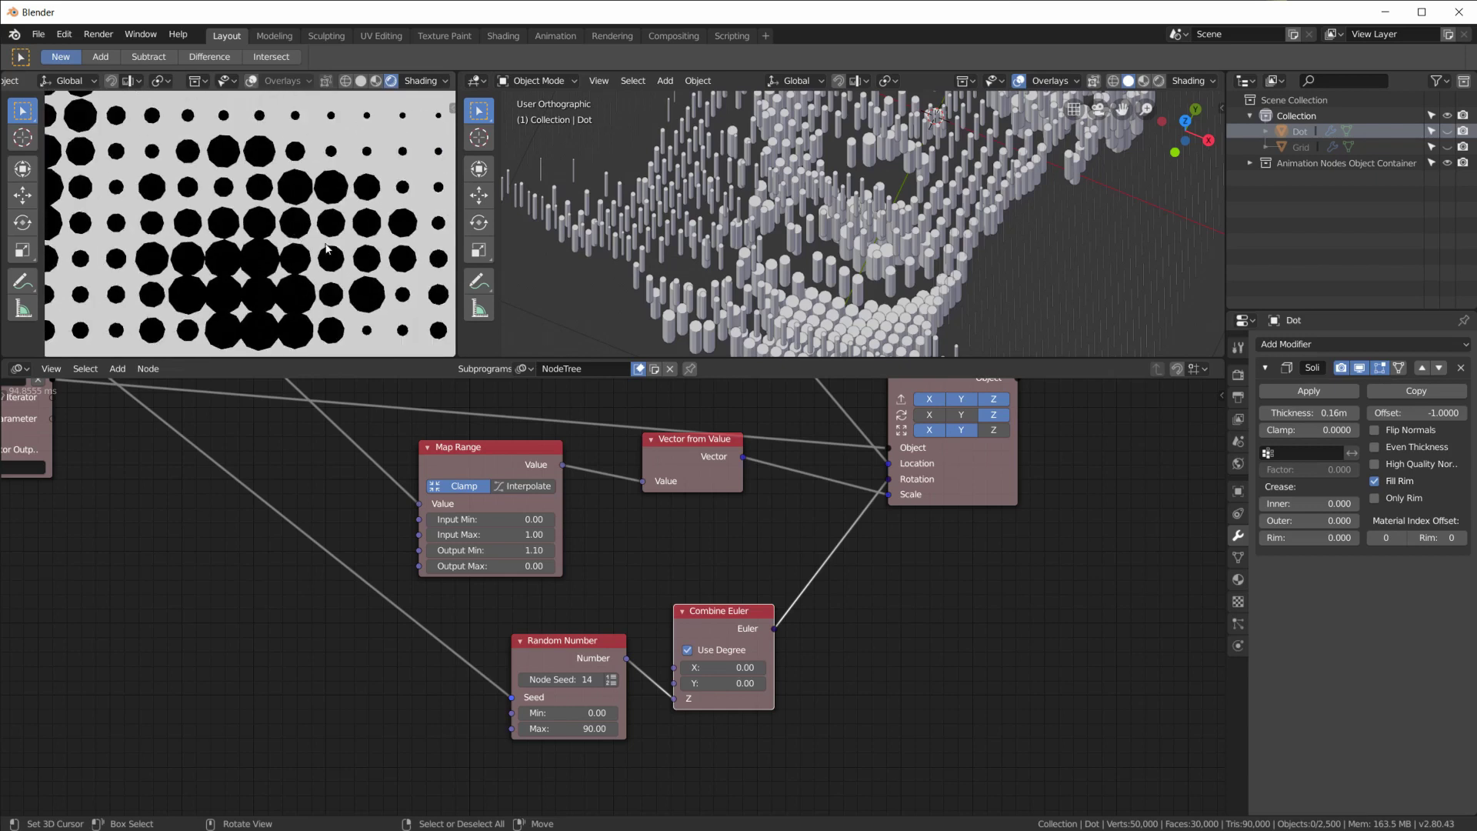
pyautogui.scroll(-3, 352, 242)
pyautogui.scroll(3, 352, 241)
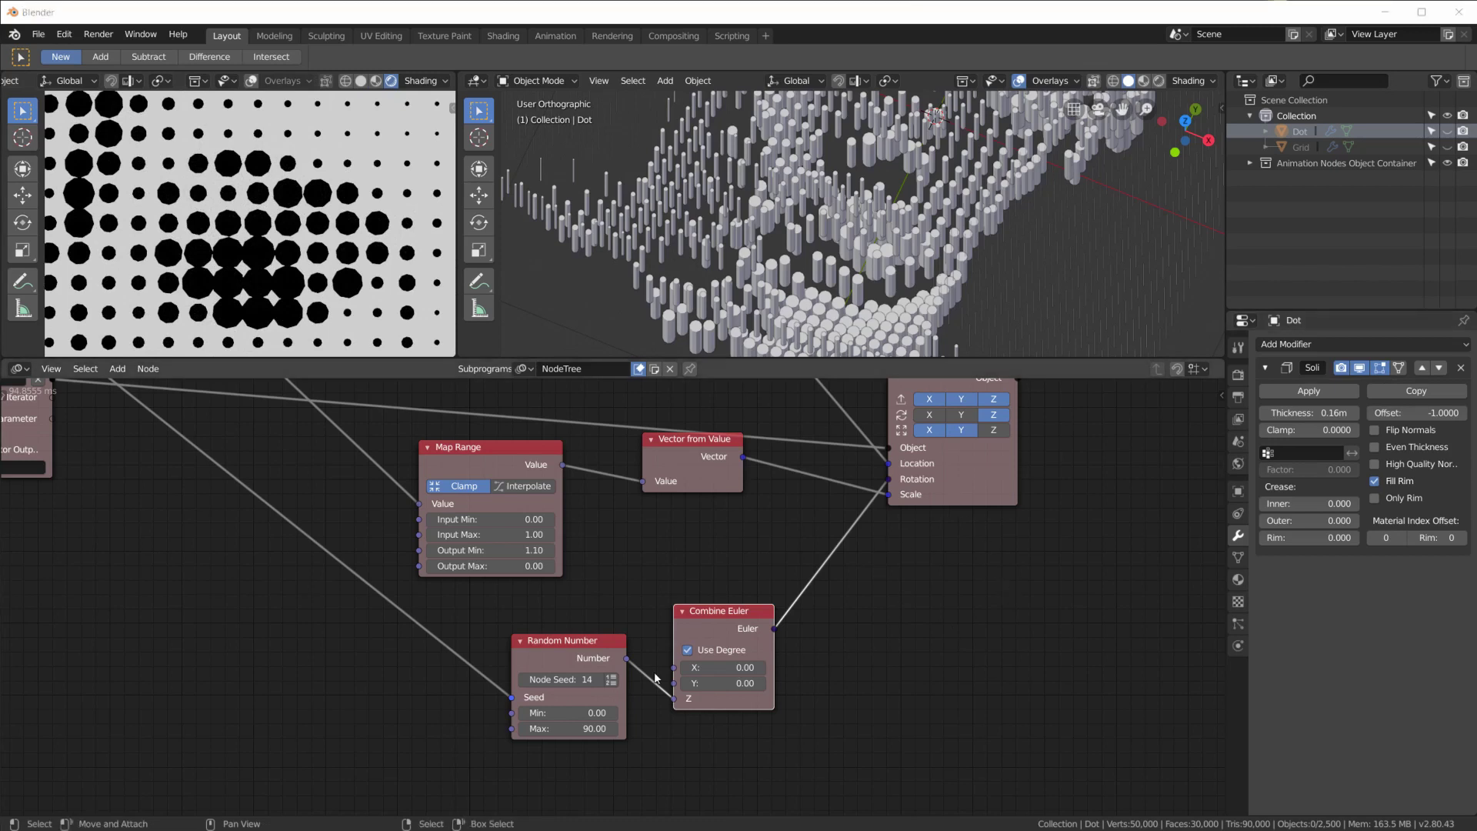
# Add a Number Wiggle driven by Time Info's Frame as Evolution and the loop Index as Seed
pyautogui.scroll(-2, 558, 665)
pyautogui.moveTo(558, 664); pyautogui.dragTo(637, 675, button='middle')
pyautogui.scroll(2, 670, 634)
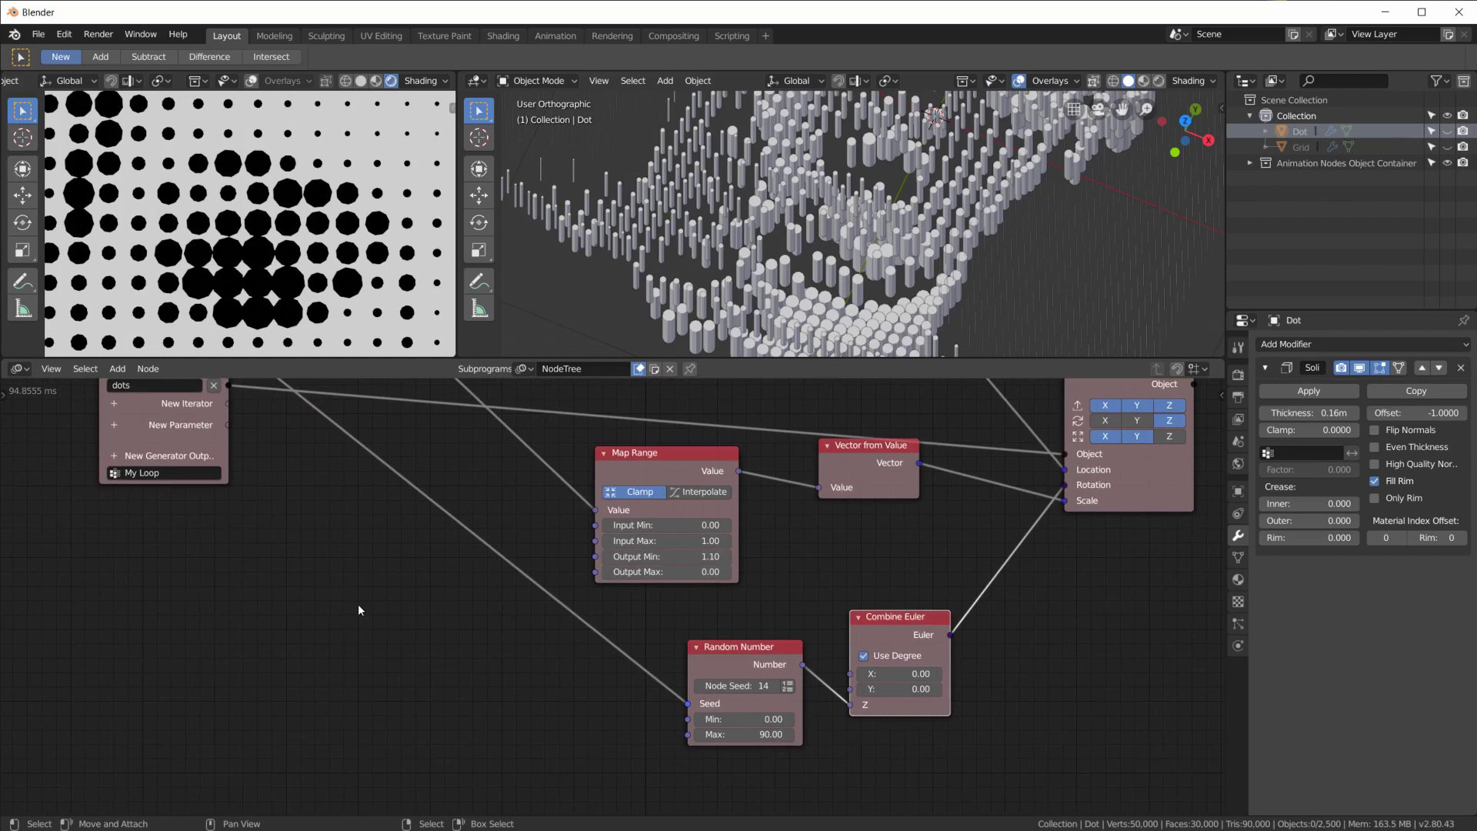
pyautogui.hotkey('shift', 'a')
pyautogui.moveTo(304, 423)
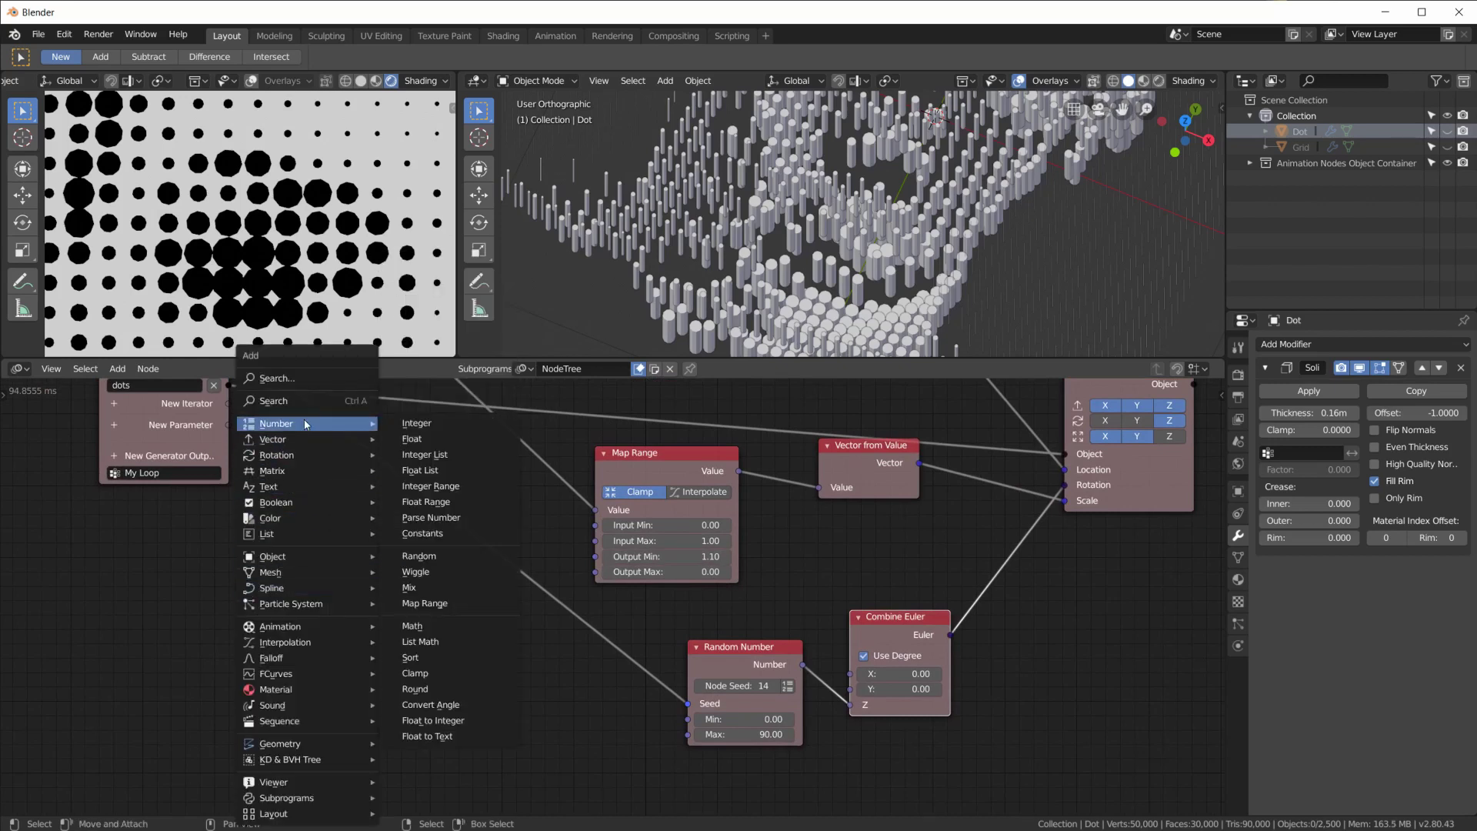
pyautogui.click(457, 574)
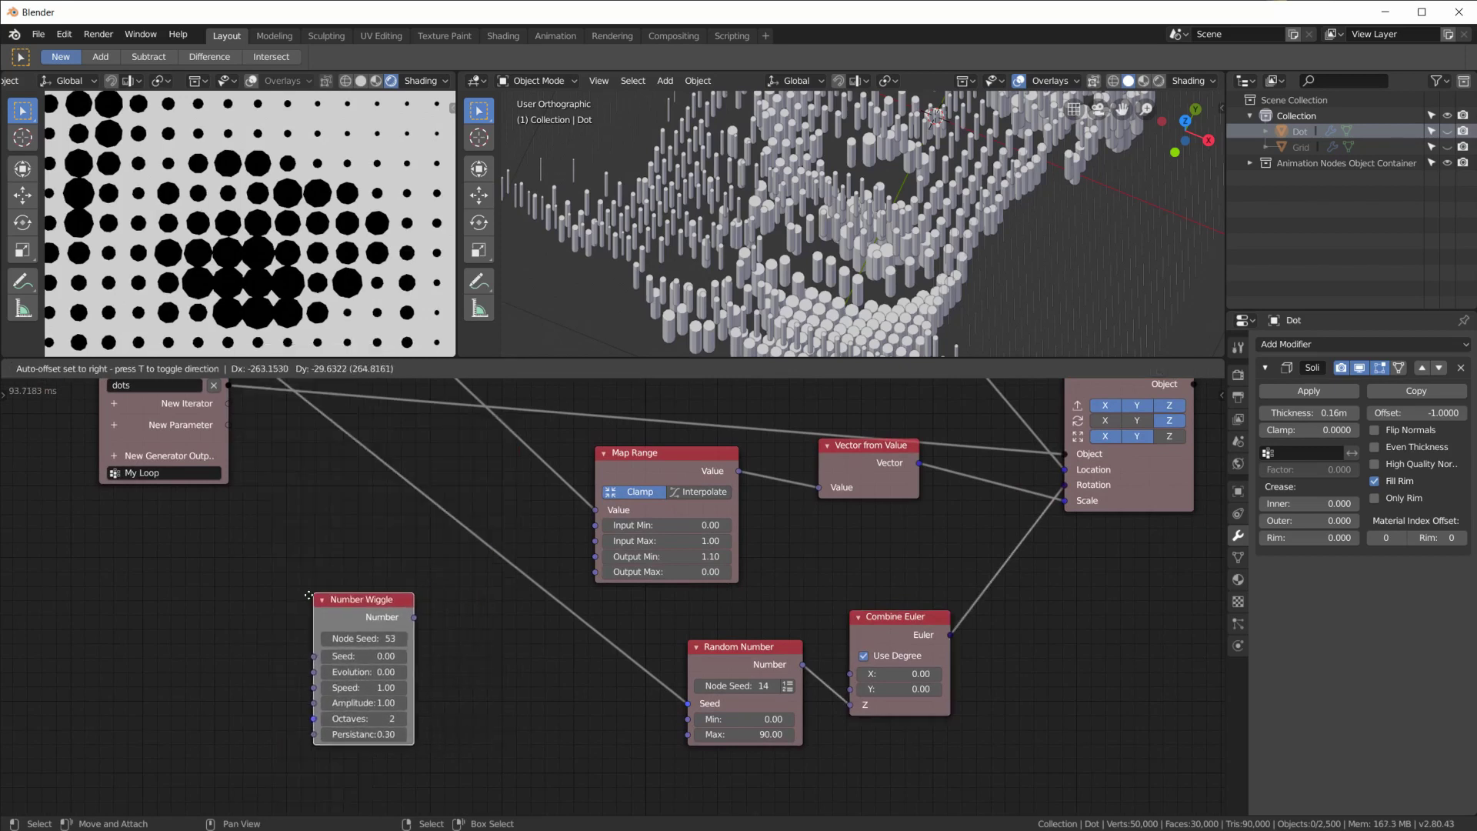
pyautogui.click(310, 618)
pyautogui.hotkey('shift', 'a')
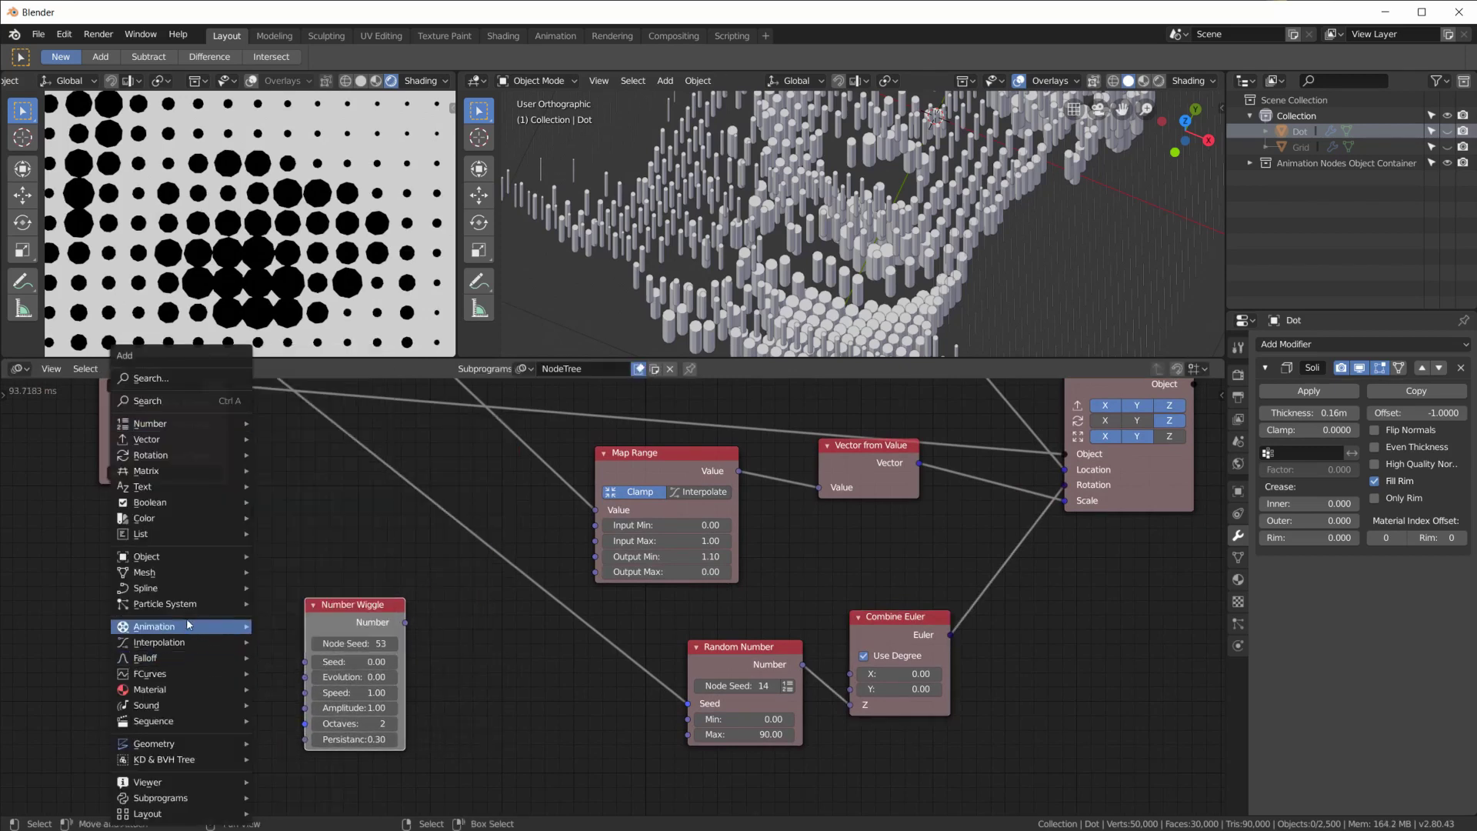
pyautogui.click(295, 625)
pyautogui.click(217, 689)
pyautogui.moveTo(231, 684); pyautogui.dragTo(315, 675)
pyautogui.scroll(3, 300, 481)
pyautogui.hscroll(-2, 300, 481)
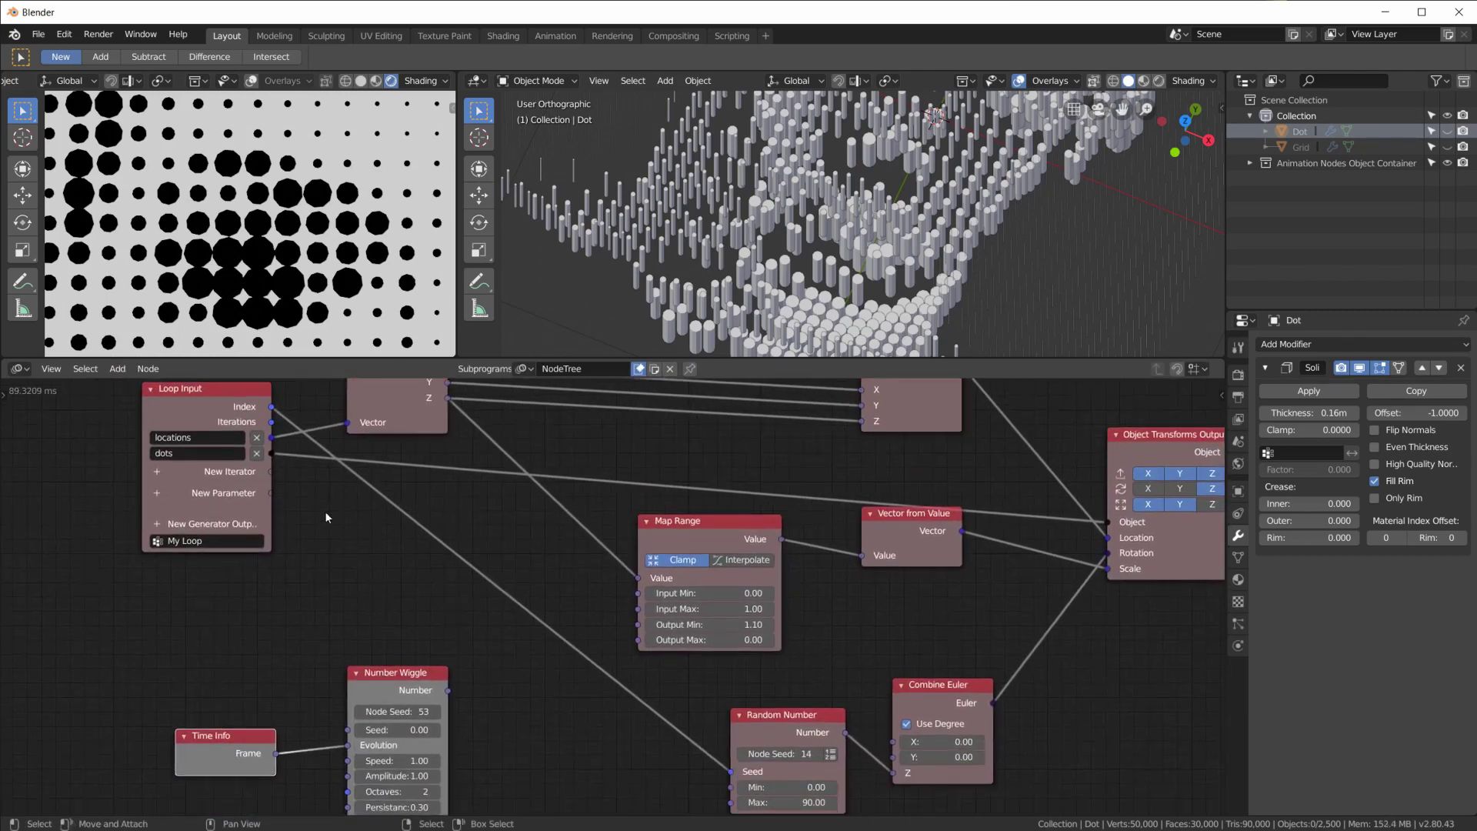
pyautogui.moveTo(270, 406); pyautogui.dragTo(353, 728)
pyautogui.moveTo(398, 672); pyautogui.dragTo(446, 639)
# Insert a Math Multiply node on the Z link, with the wiggle value feeding input B
pyautogui.scroll(-2, 538, 576)
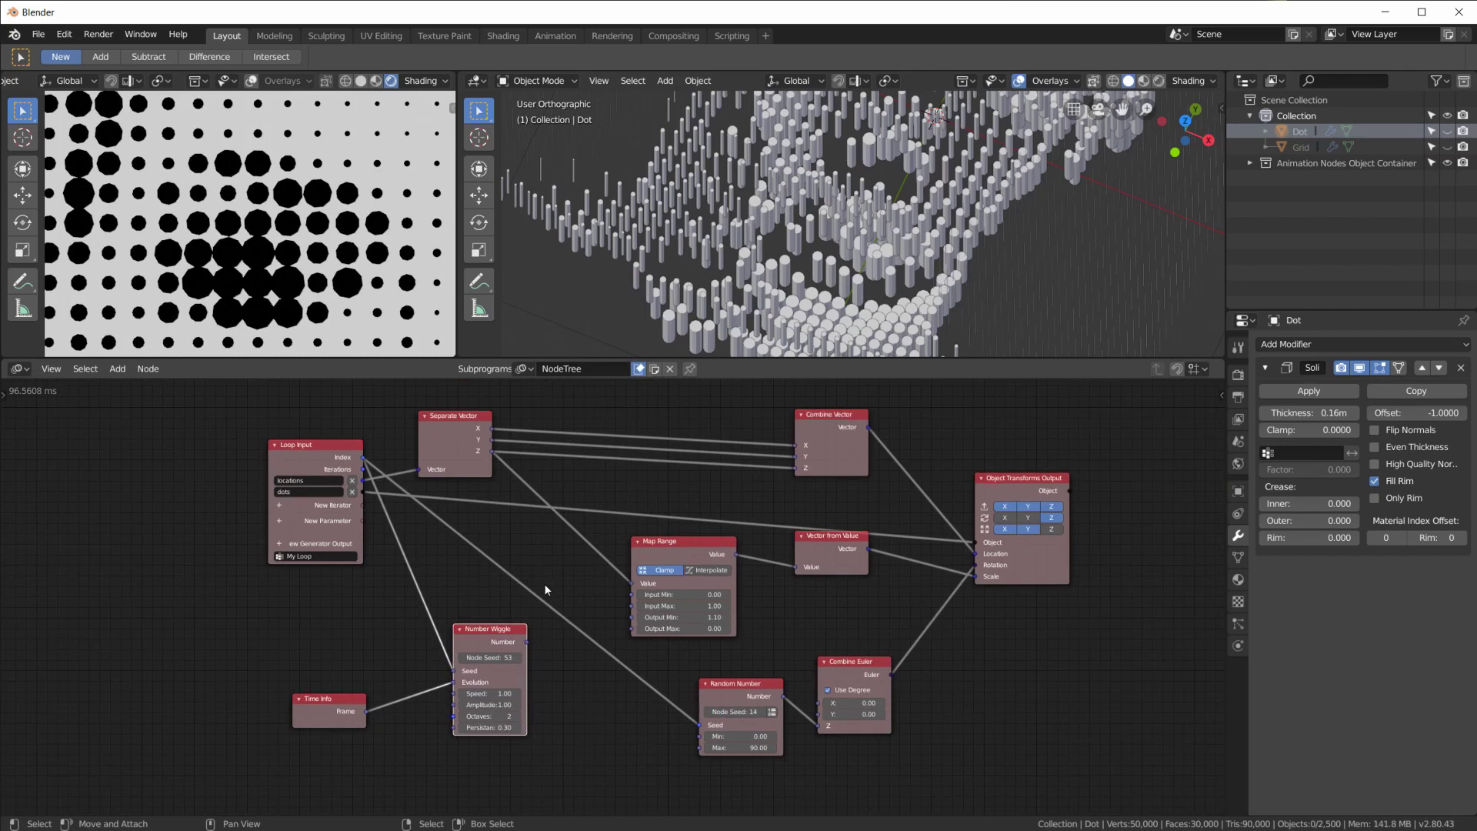
pyautogui.scroll(2, 620, 452)
pyautogui.hotkey('shift', 'a')
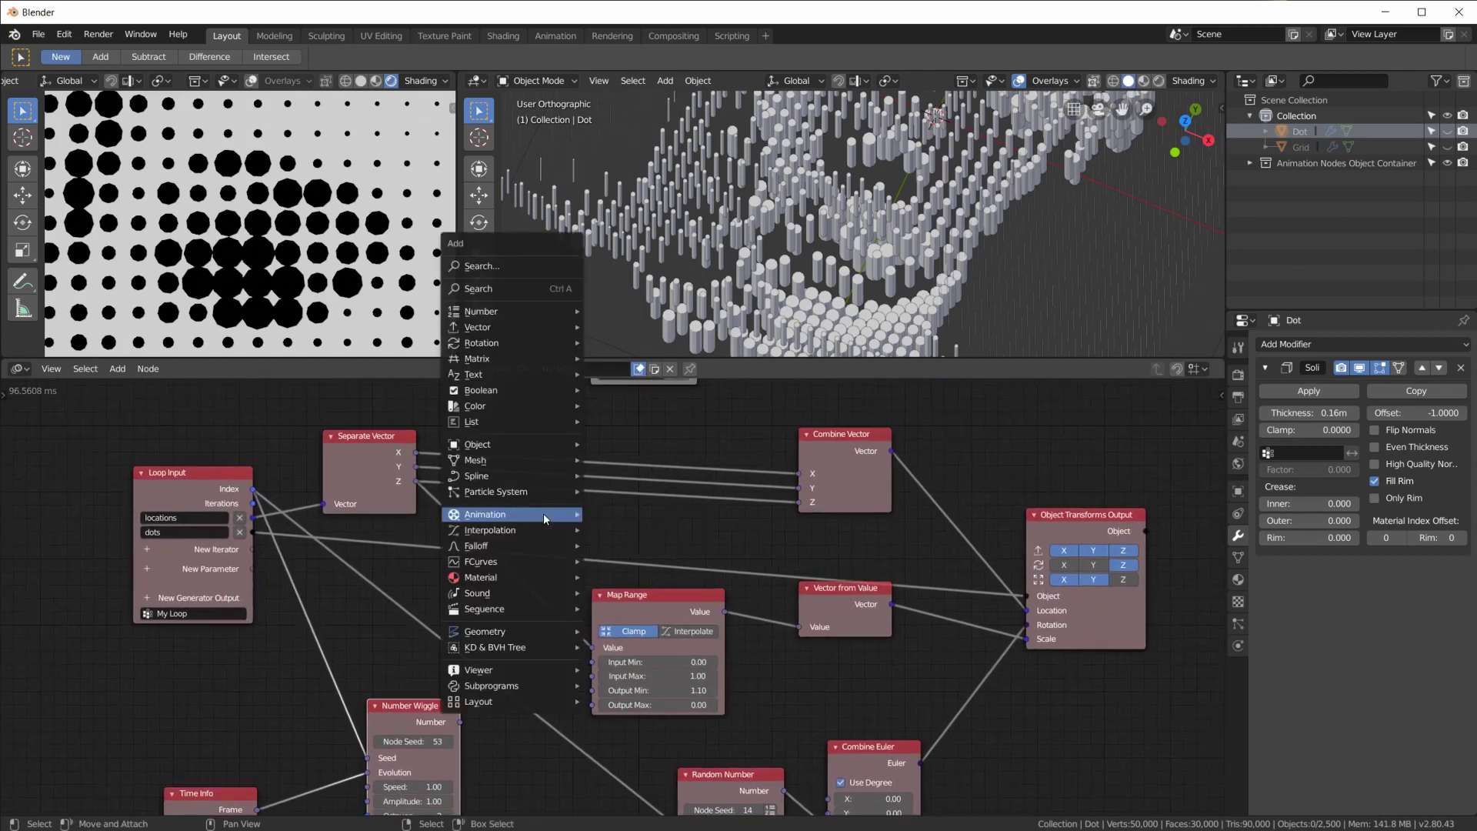
pyautogui.moveTo(531, 312)
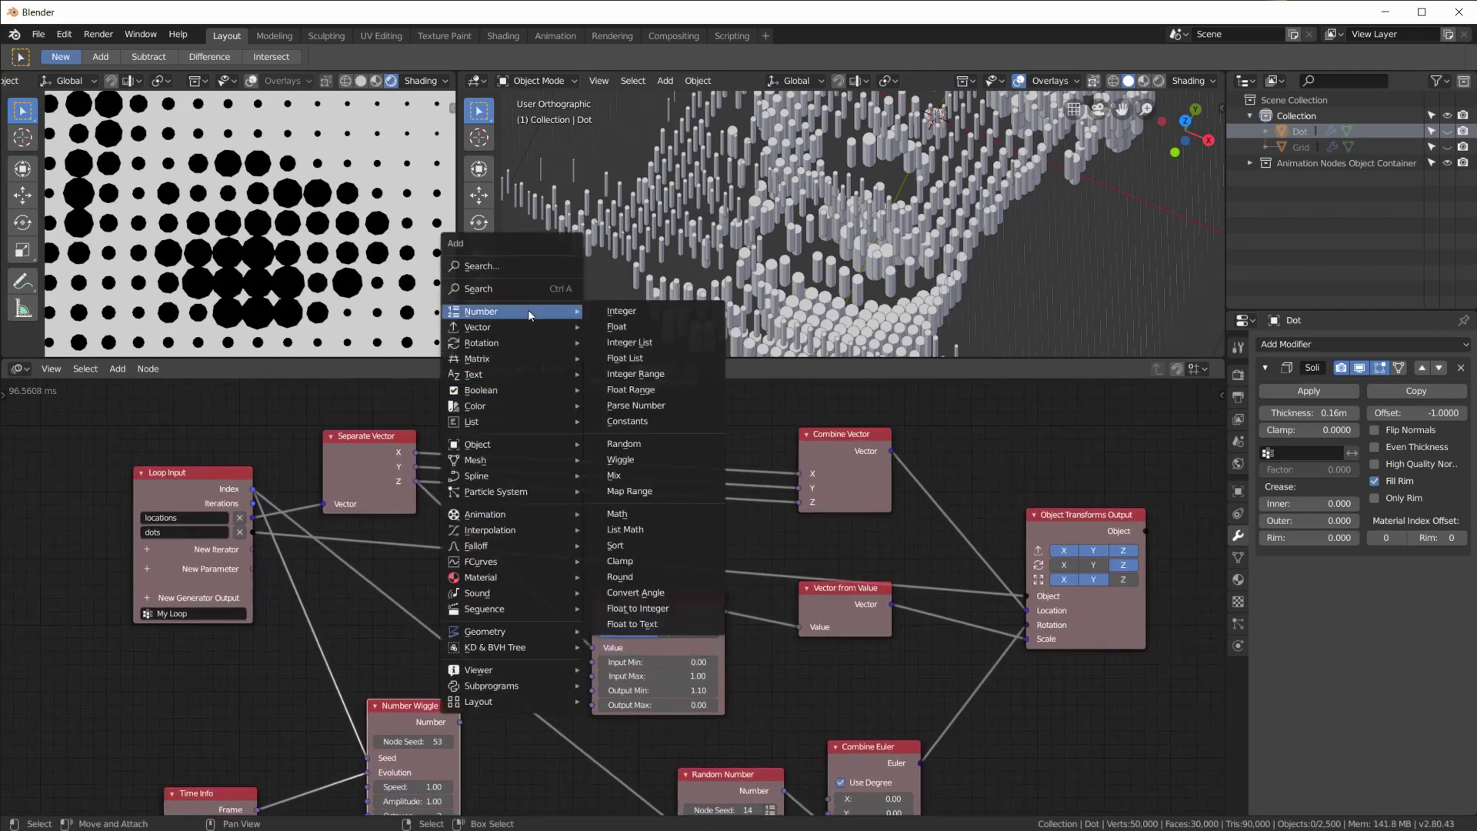
pyautogui.click(635, 516)
pyautogui.click(584, 489)
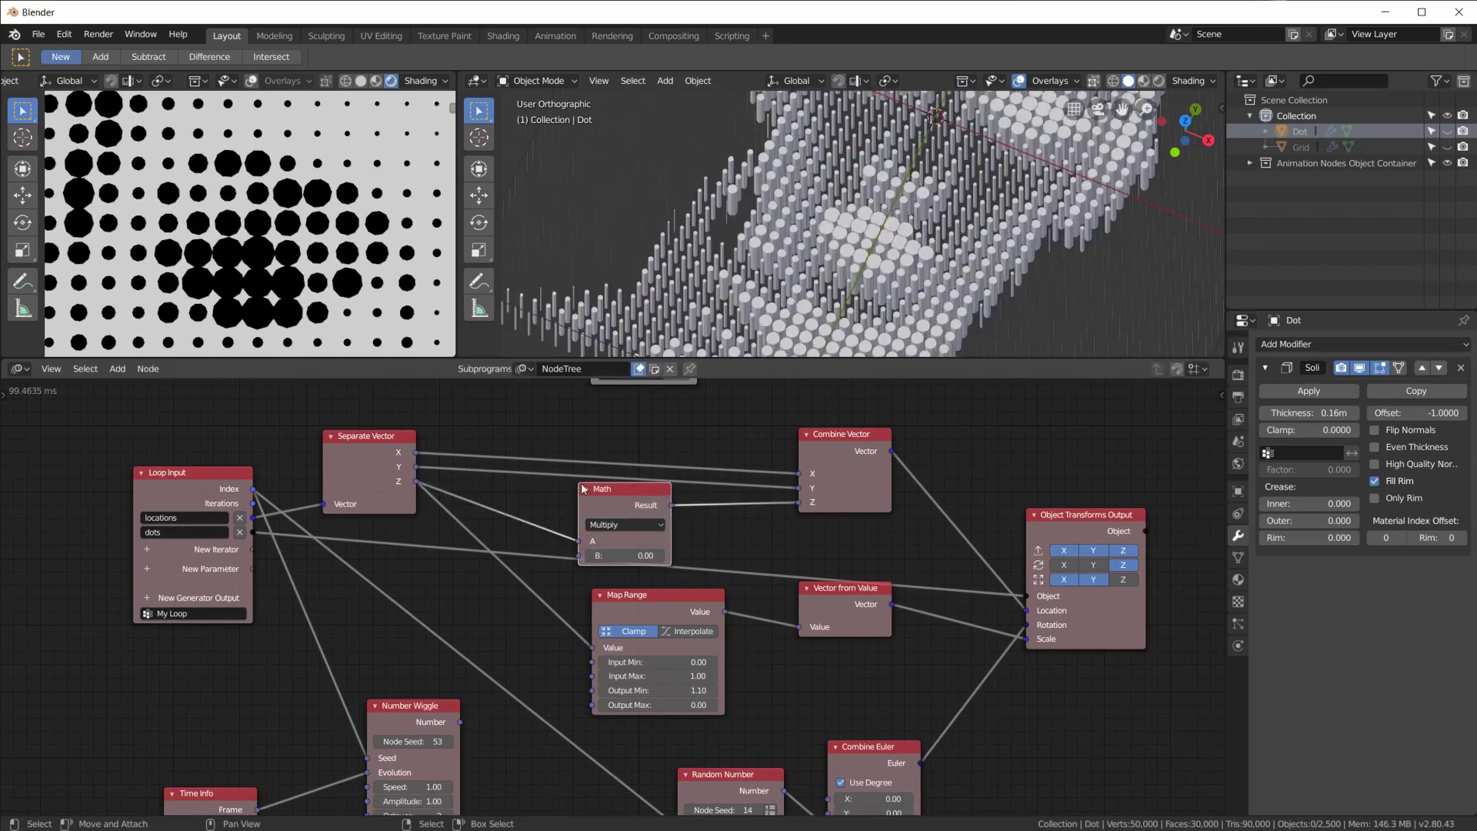
pyautogui.moveTo(619, 495); pyautogui.dragTo(627, 480)
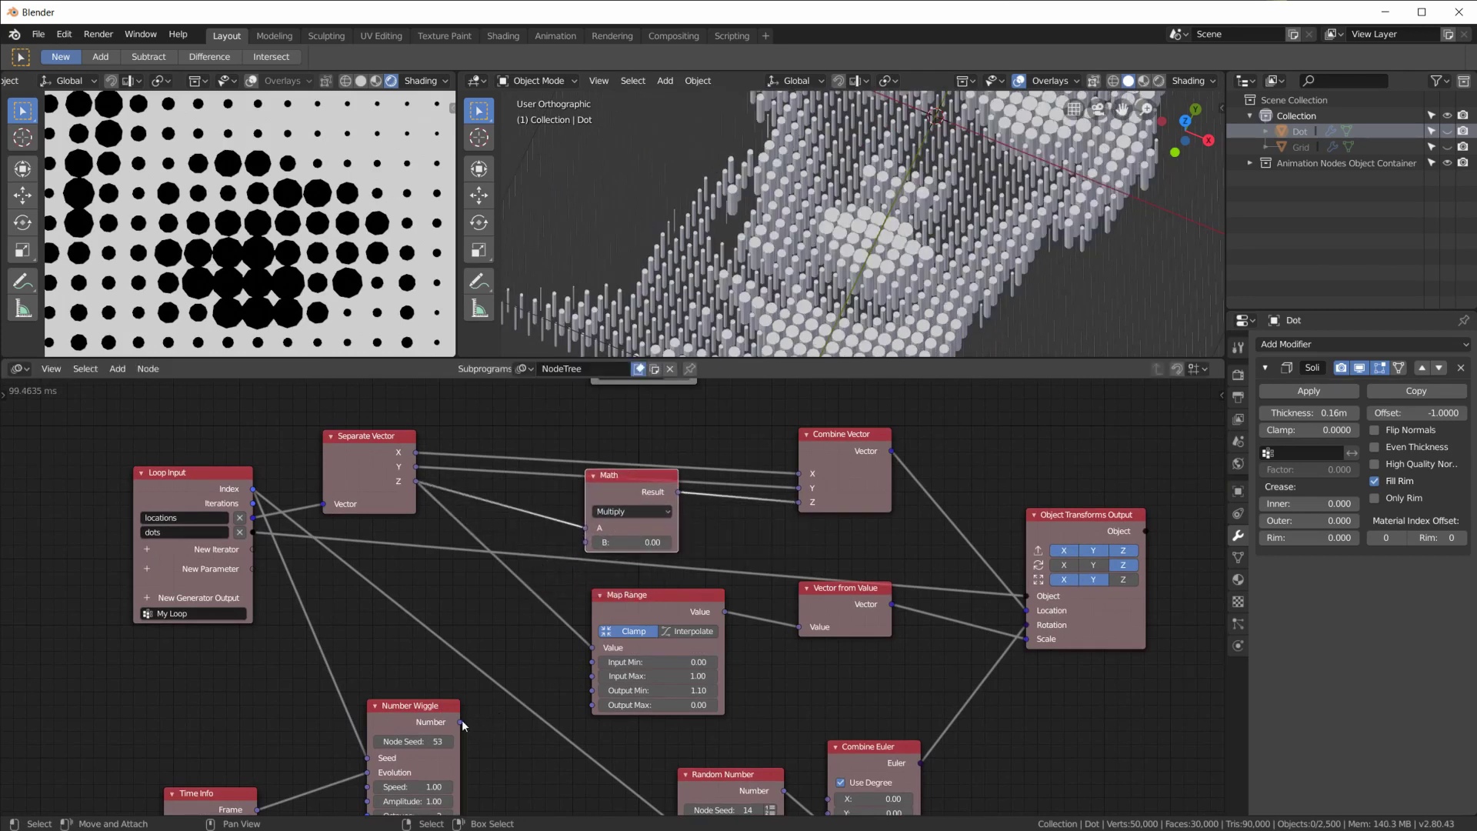
pyautogui.moveTo(460, 722); pyautogui.dragTo(588, 544)
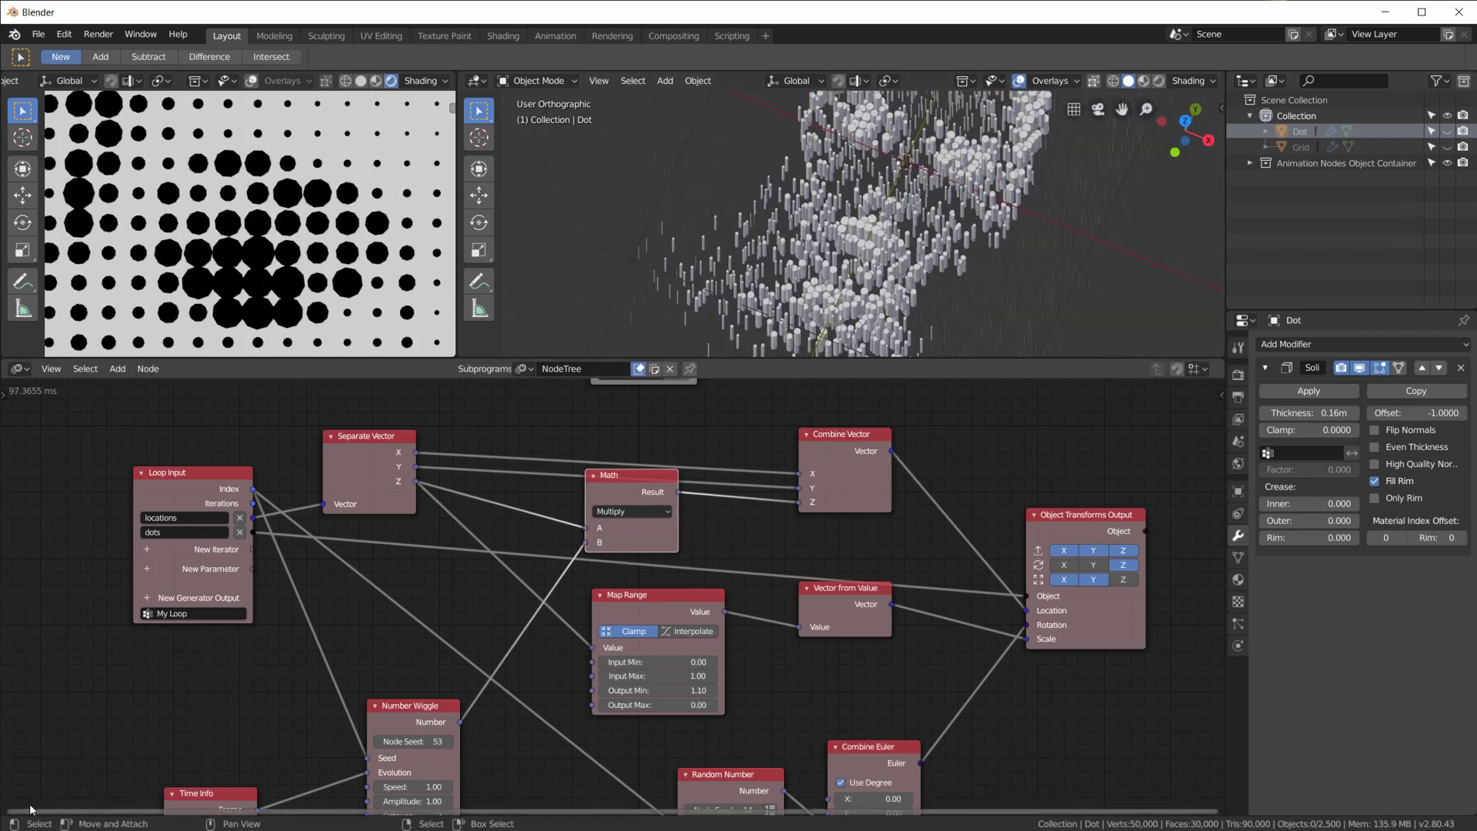
# Split a Timeline area below the node editor and briefly play the wiggle animation
pyautogui.moveTo(27, 811); pyautogui.dragTo(23, 743)
pyautogui.click(19, 751)
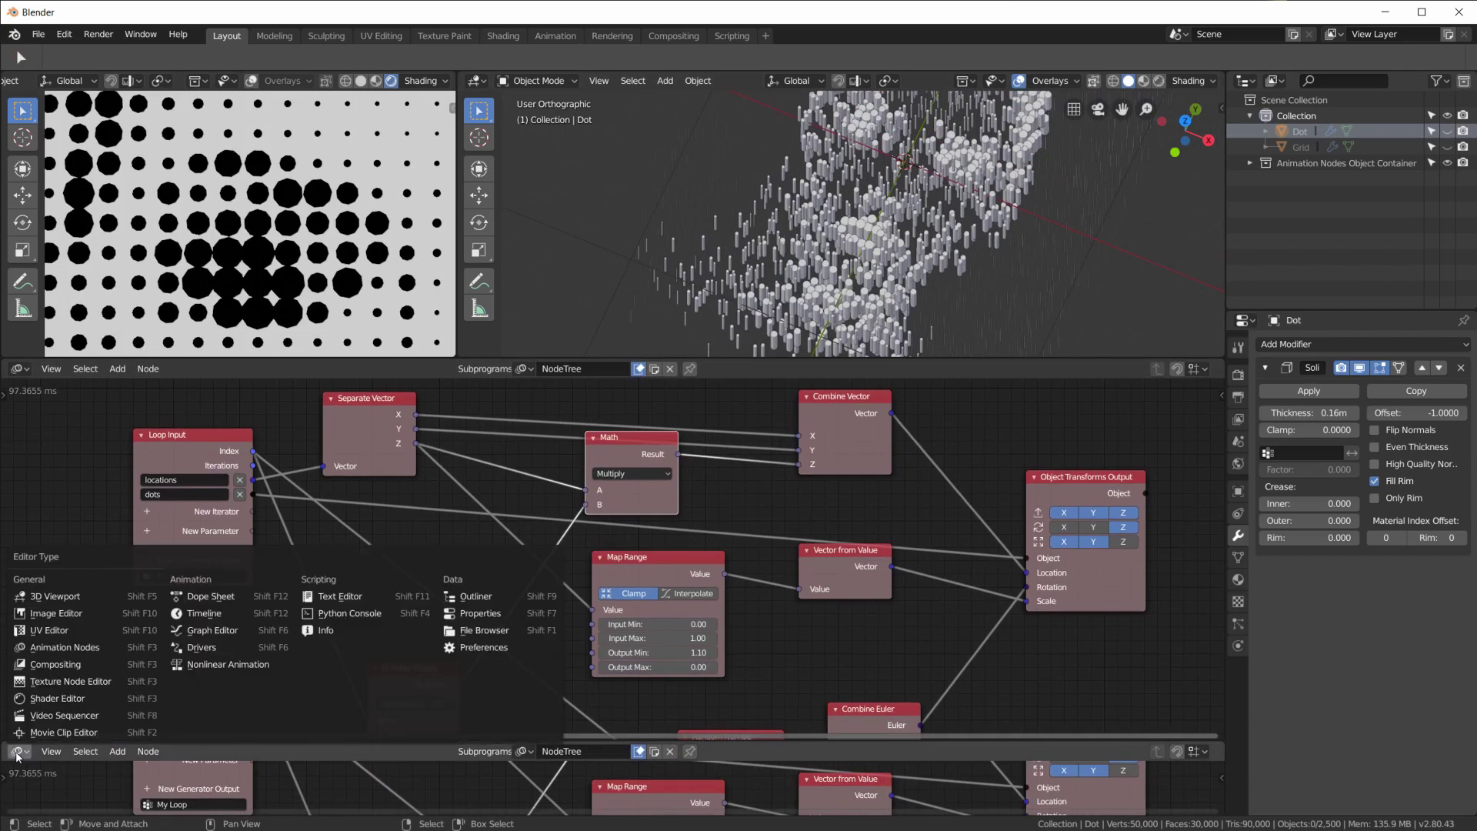
pyautogui.click(204, 613)
pyautogui.press('space')
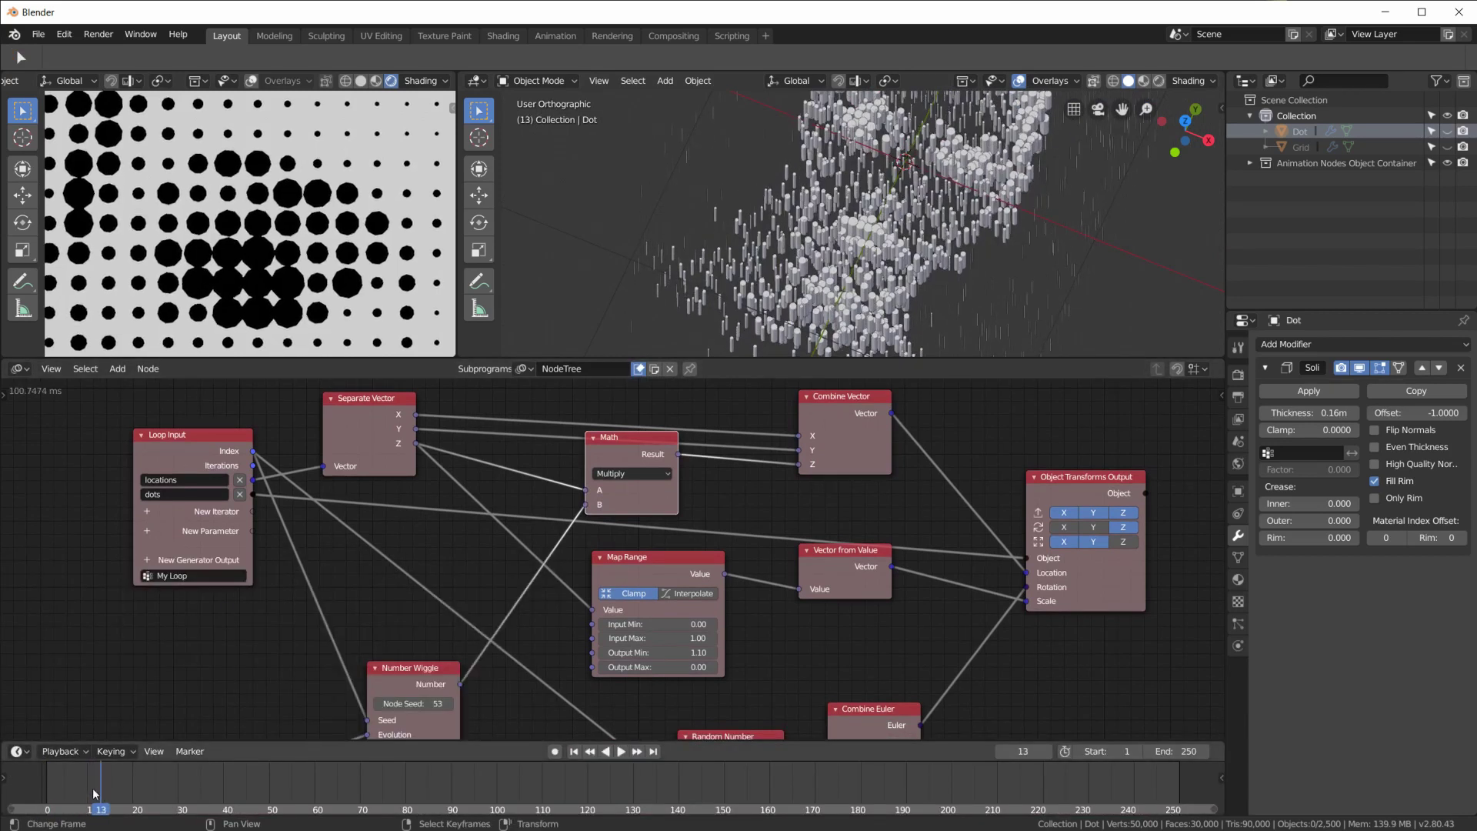
pyautogui.press('space')
# Step the animation to frame 63 and view the dot portrait from above
pyautogui.press('Right')
pyautogui.press('Right')
pyautogui.press('Right')
pyautogui.press('Right')
pyautogui.press('Right')
pyautogui.press('Right')
pyautogui.press('Right')
pyautogui.press('Right')
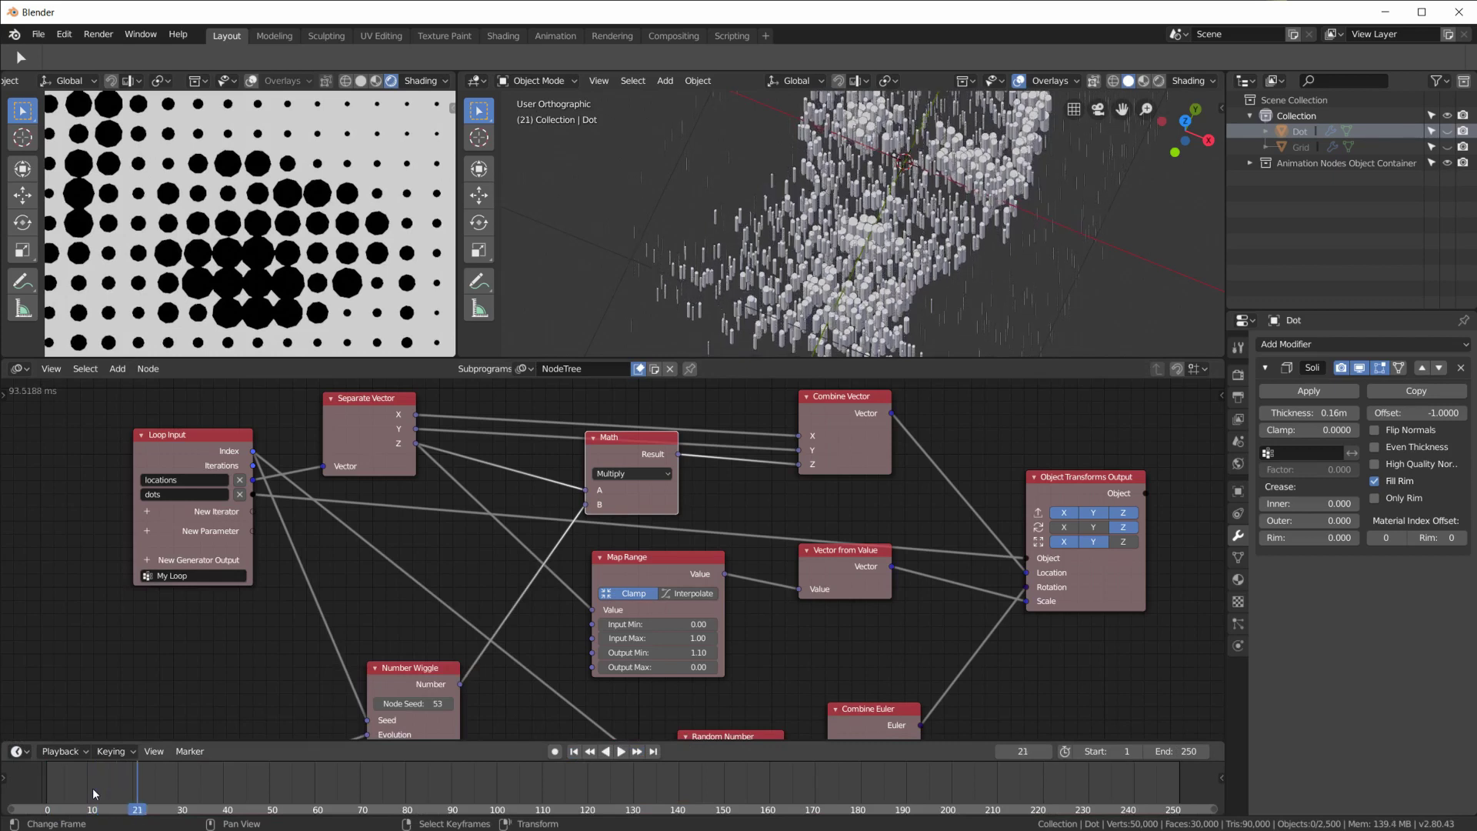
pyautogui.press('Right')
pyautogui.press('Right')
pyautogui.press('Right')
pyautogui.press('Right')
pyautogui.press('Right')
pyautogui.press('Right')
pyautogui.press('Right')
pyautogui.press('Right')
pyautogui.press('Right')
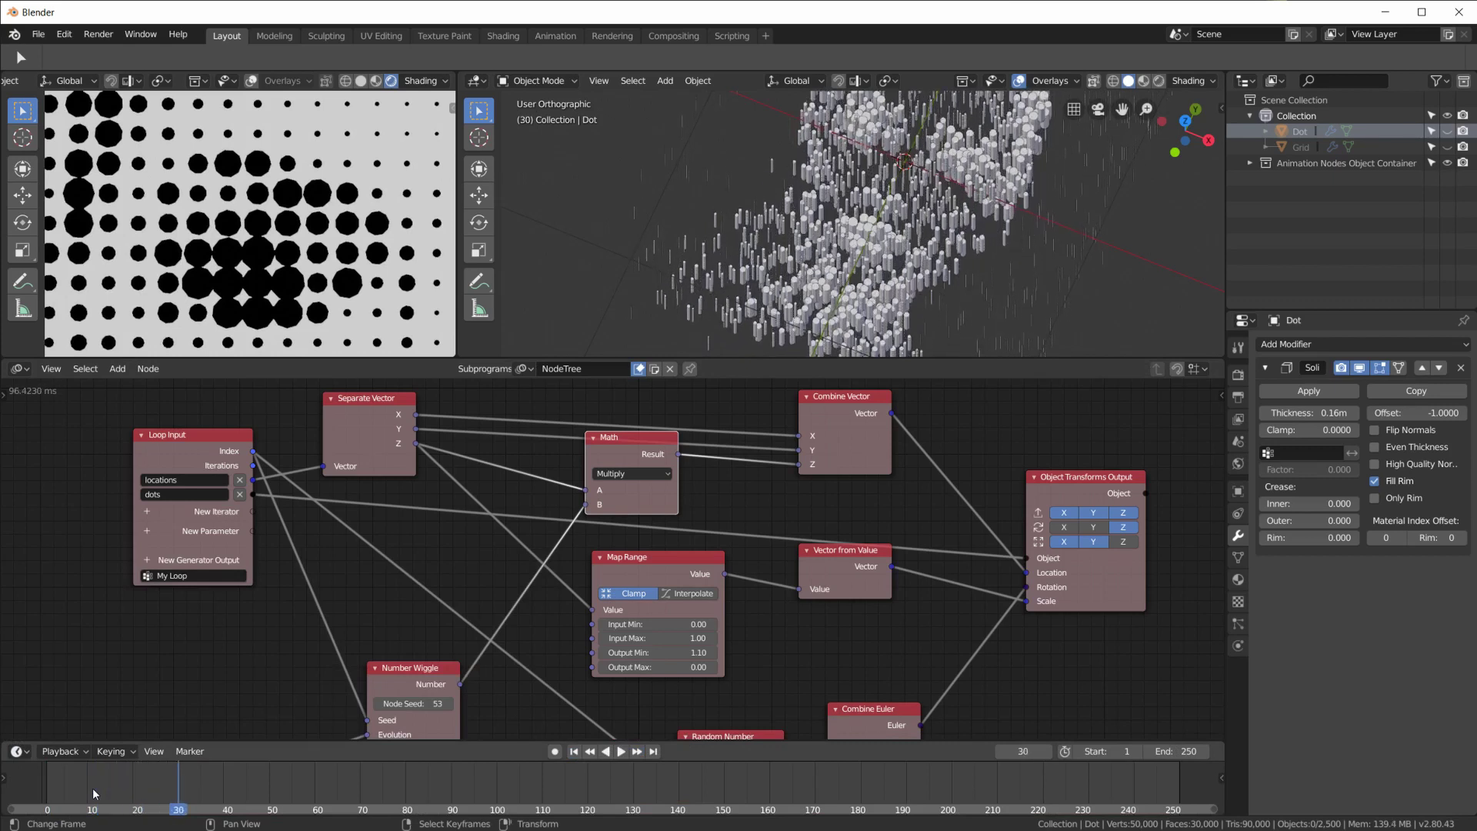
pyautogui.press('Right')
pyautogui.press('Right')
pyautogui.press('Right')
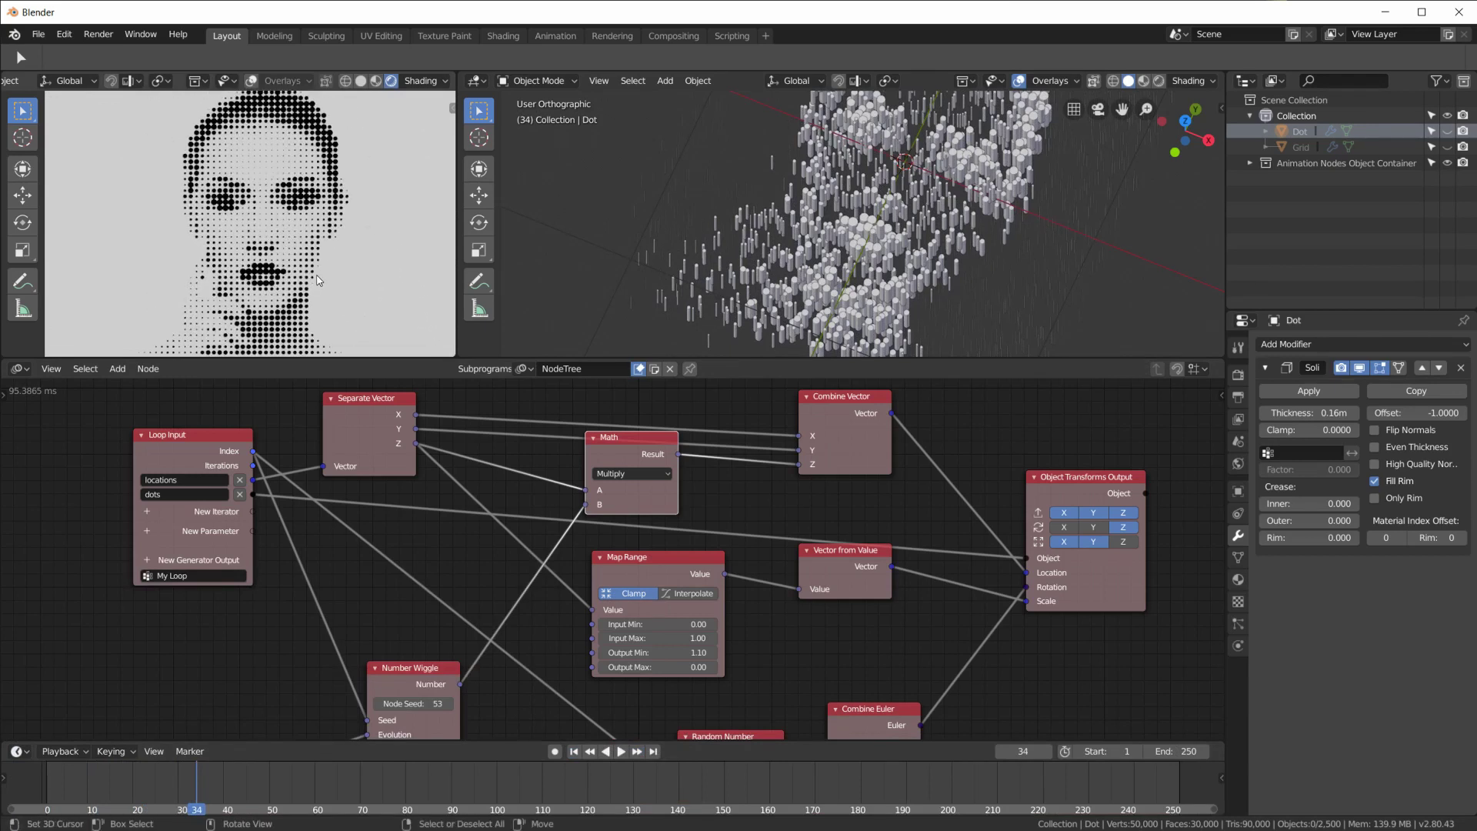
pyautogui.press('Right')
pyautogui.press('Right')
pyautogui.press('Right')
pyautogui.press('Right')
pyautogui.press('Right')
pyautogui.press('Right')
pyautogui.press('Right')
pyautogui.press('Right')
pyautogui.press('Right')
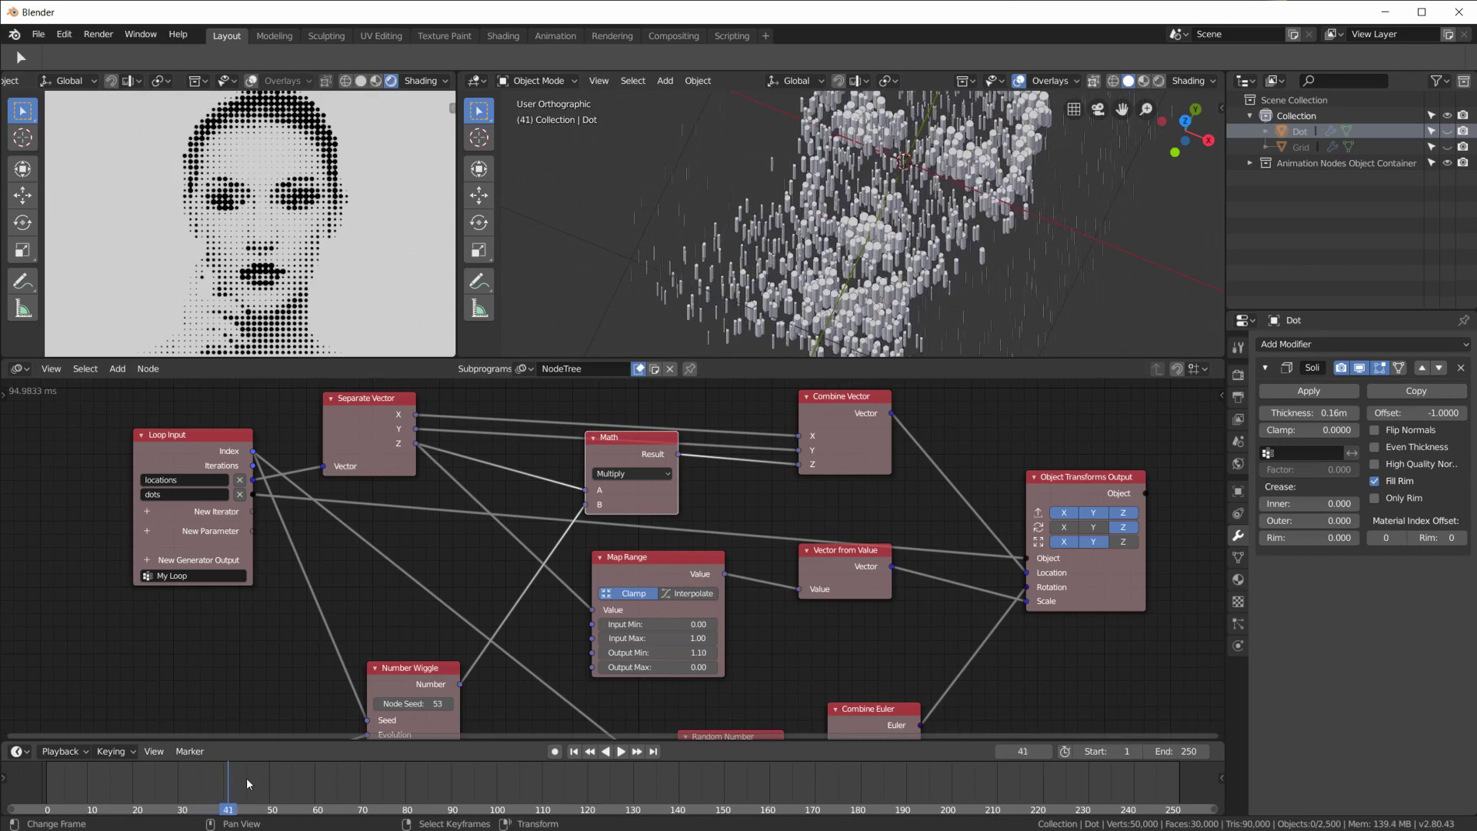
pyautogui.press('Right')
pyautogui.press('Right')
pyautogui.press('Right')
pyautogui.press('Right')
pyautogui.press('Right')
pyautogui.press('Right')
pyautogui.press('Right')
pyautogui.press('Right')
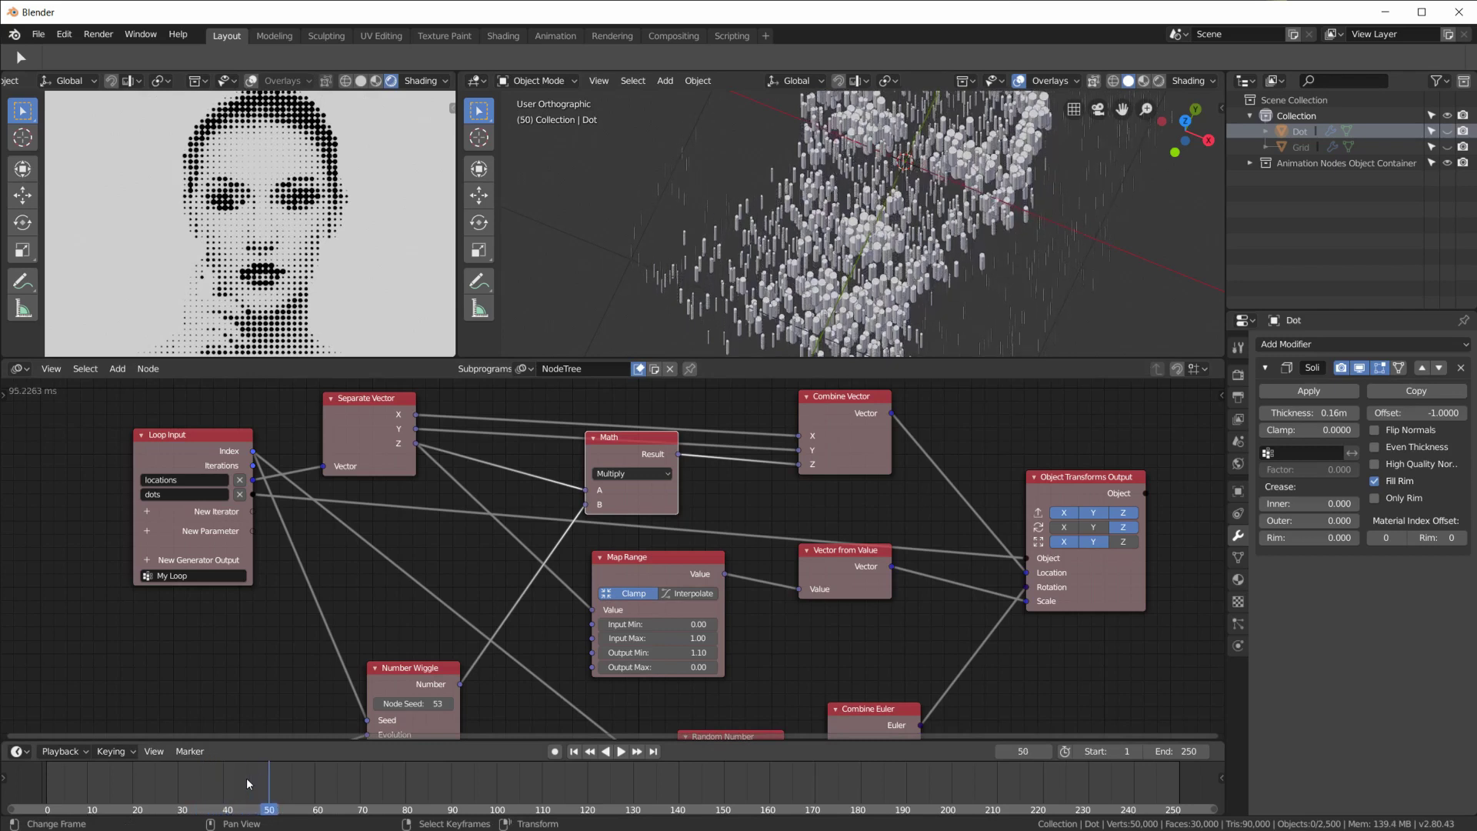
pyautogui.moveTo(1121, 286); pyautogui.dragTo(837, 280, button='middle')
pyautogui.scroll(5, 837, 281)
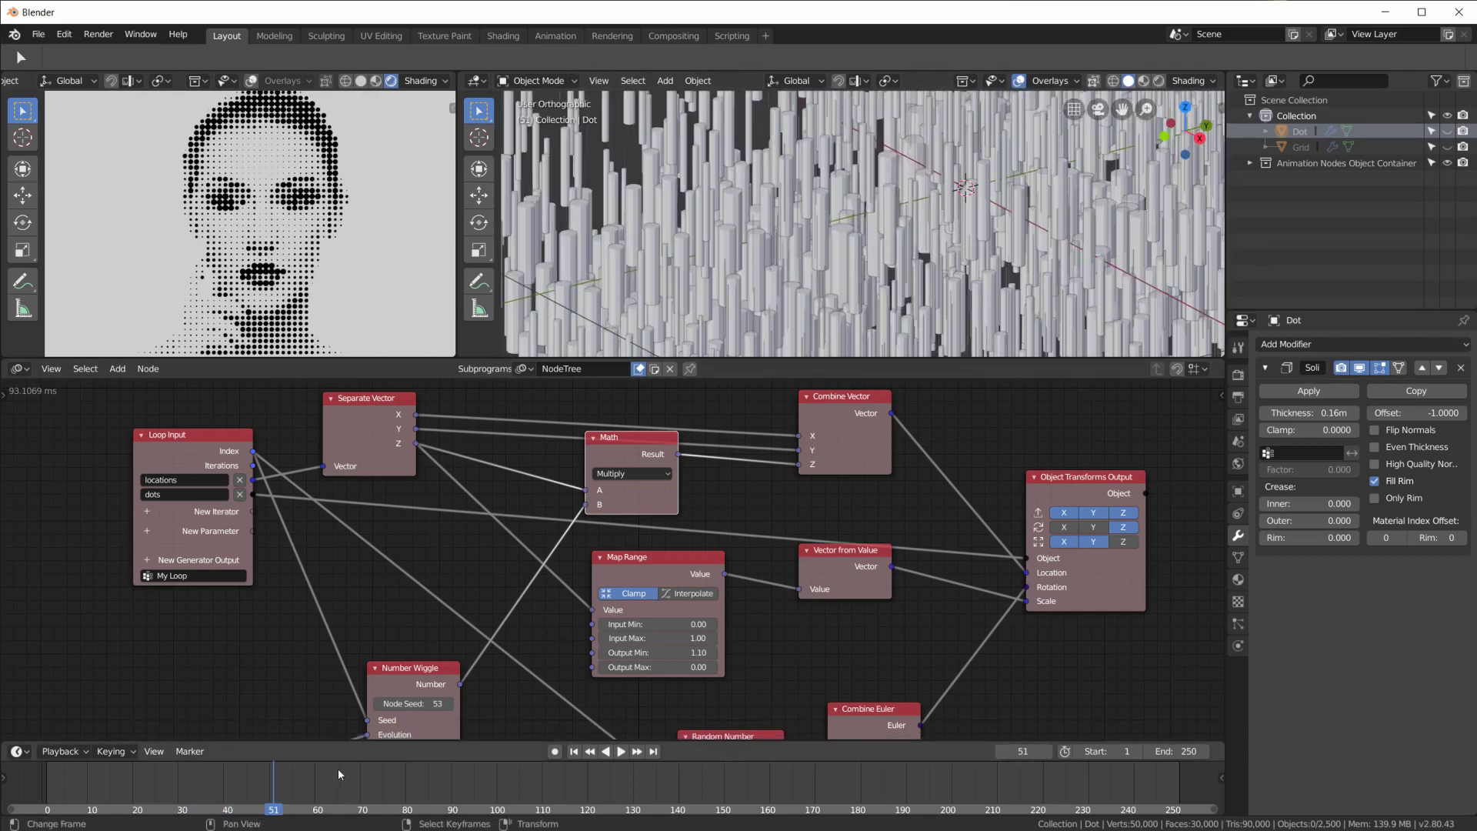
pyautogui.press('Right')
pyautogui.press('Right')
pyautogui.press('Right')
pyautogui.press('Right')
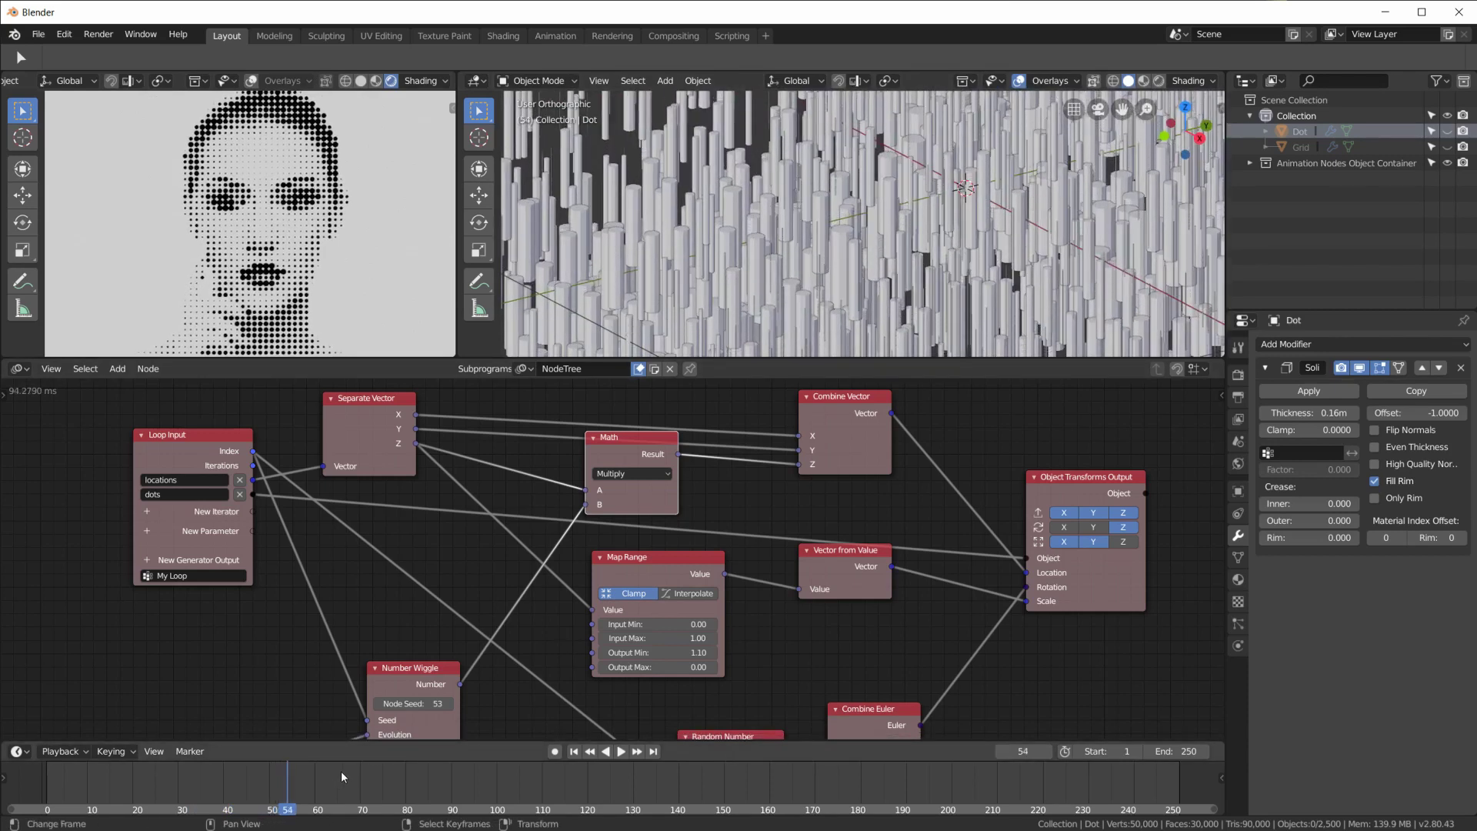
pyautogui.press('Right')
pyautogui.press('Right')
pyautogui.press('Right')
pyautogui.press('Right')
pyautogui.press('Right')
pyautogui.press('Right')
pyautogui.press('Right')
pyautogui.press('Right')
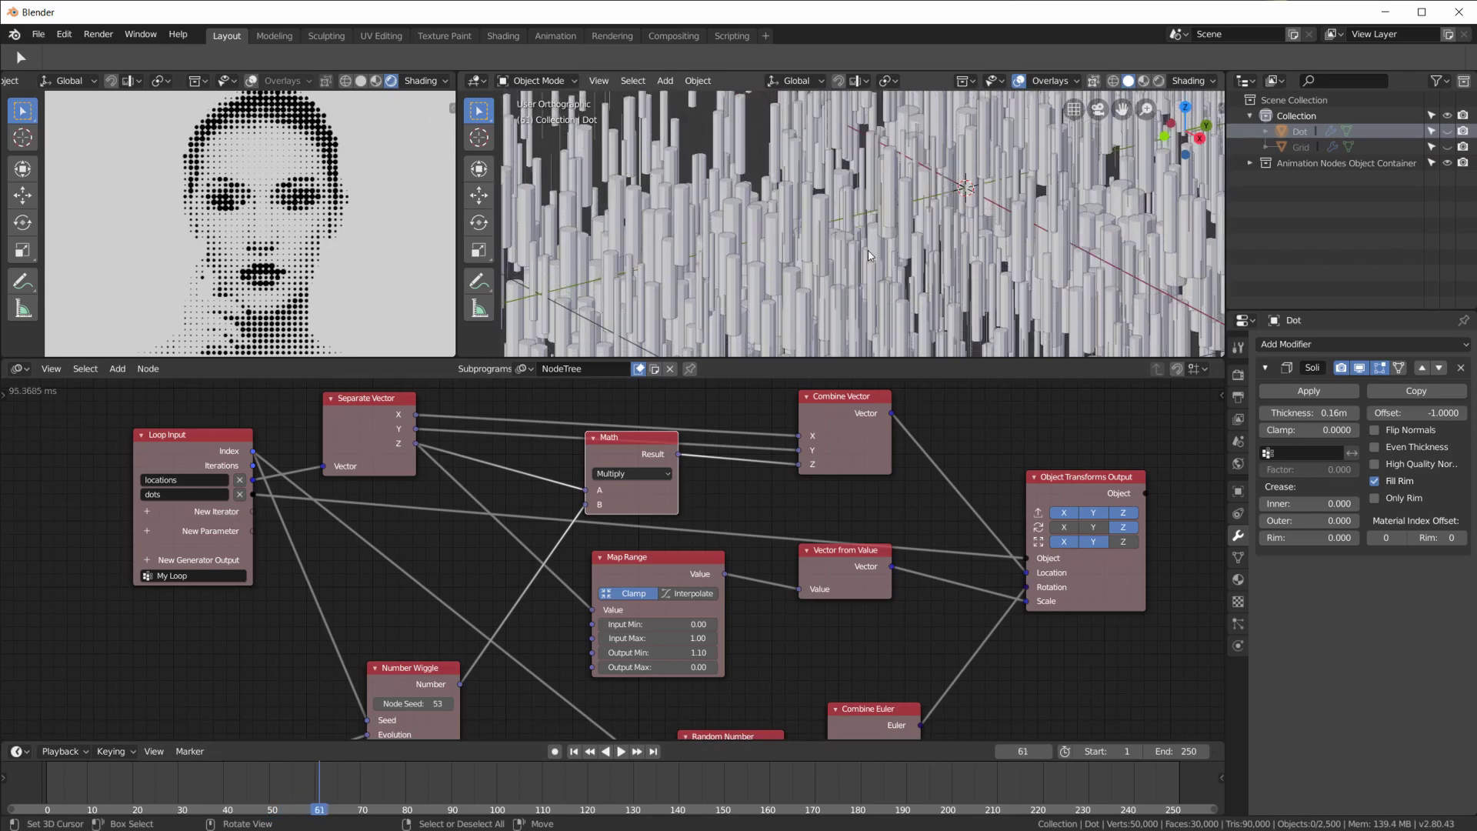
pyautogui.moveTo(940, 259); pyautogui.dragTo(828, 219, button='middle')
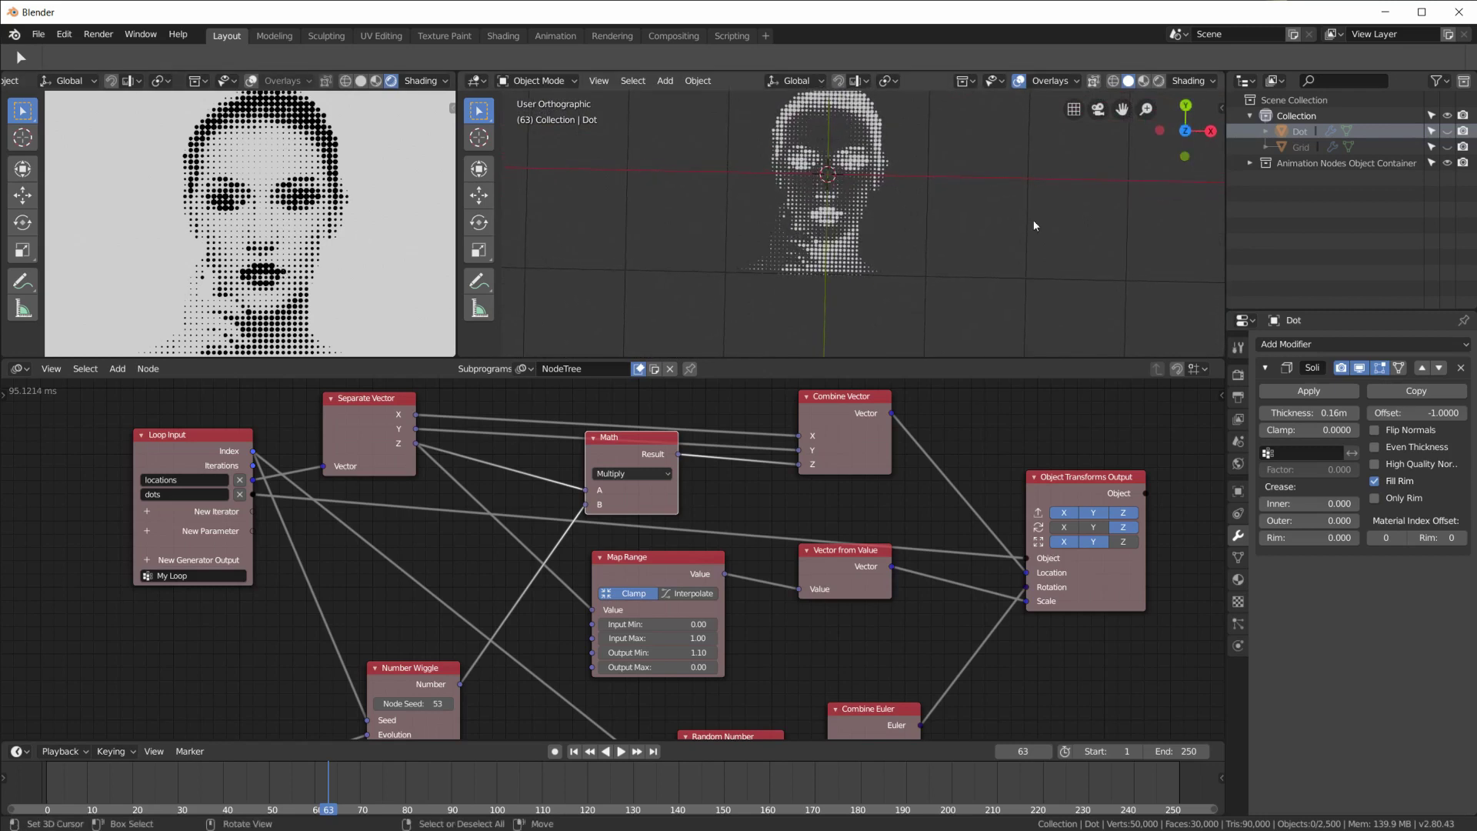
pyautogui.scroll(8, 895, 201)
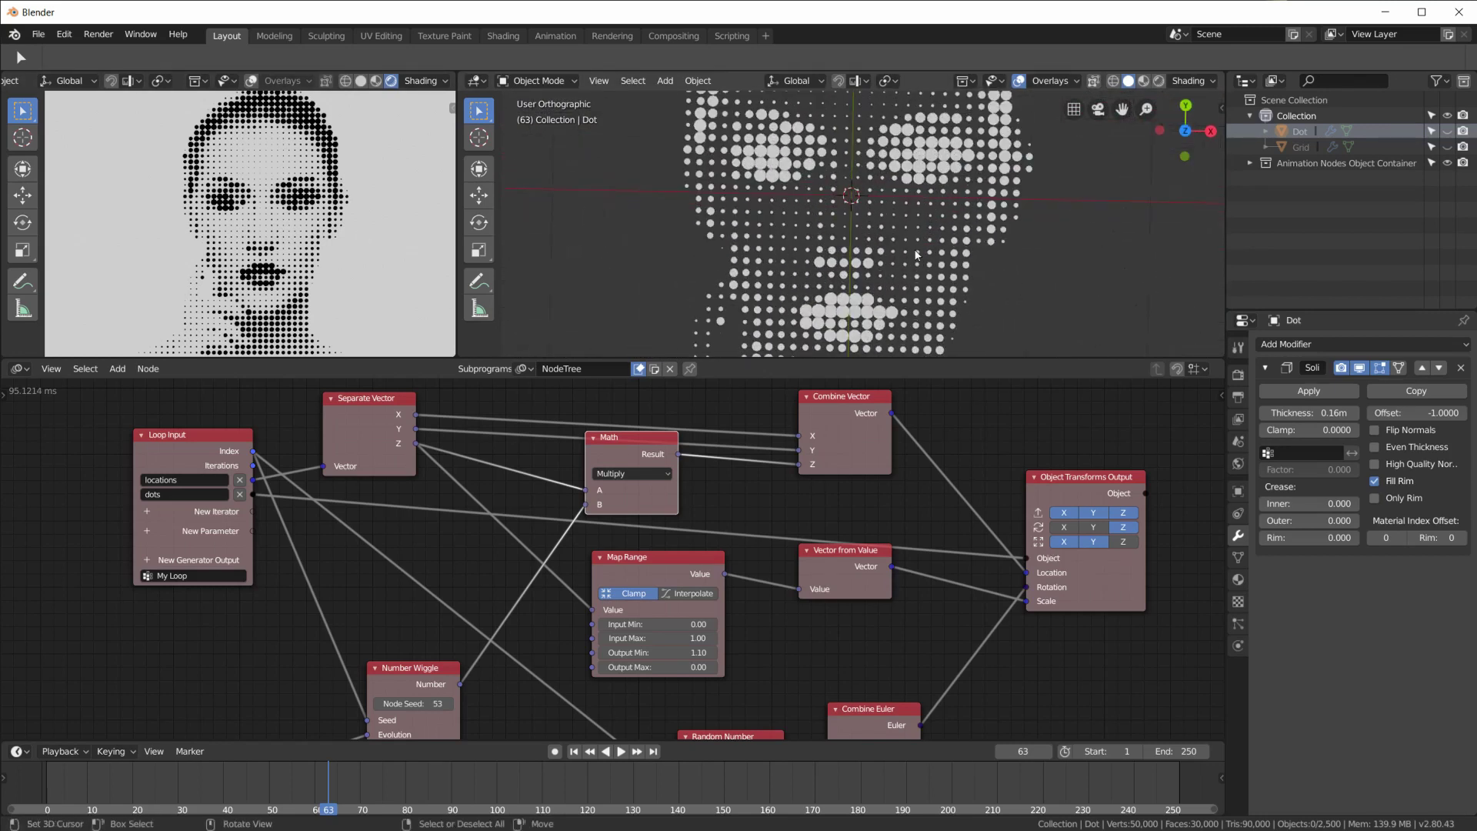
# Add a camera, clear its rotation to 0°, and raise it 3.58 m along Z
pyautogui.hotkey('shift', 'a')
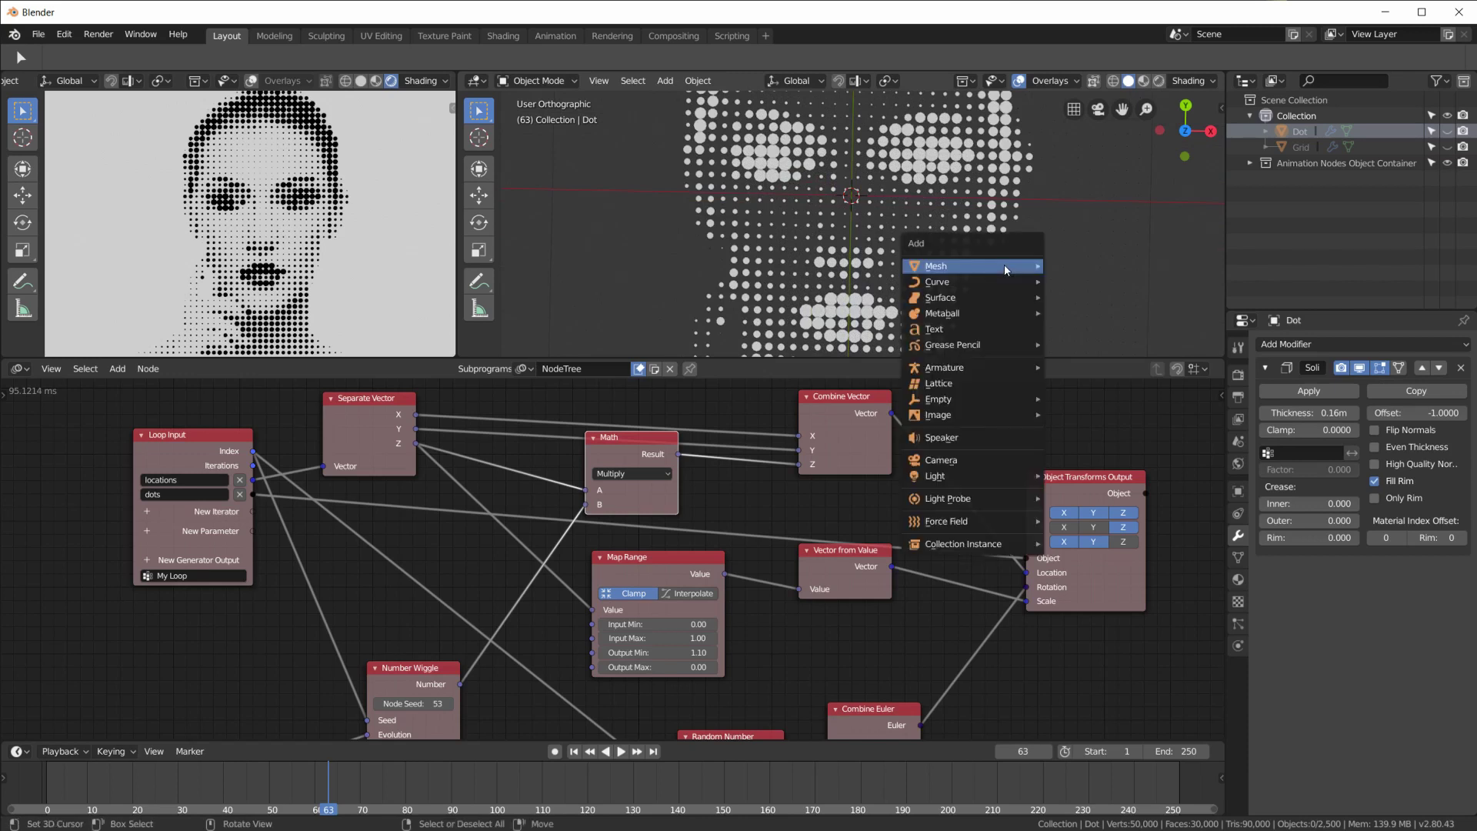
pyautogui.click(971, 464)
pyautogui.scroll(-5, 940, 260)
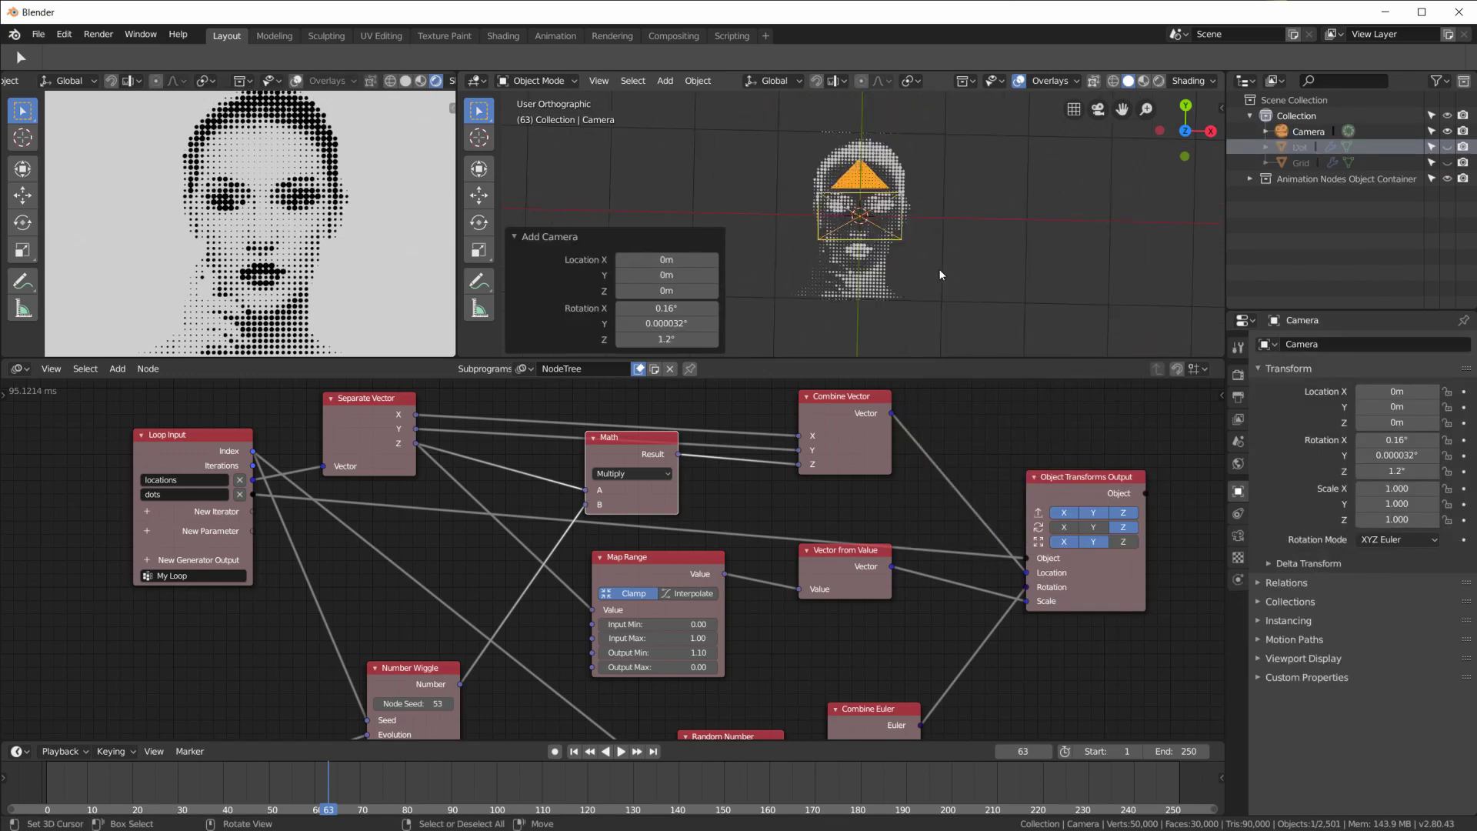
pyautogui.press('KP_3')
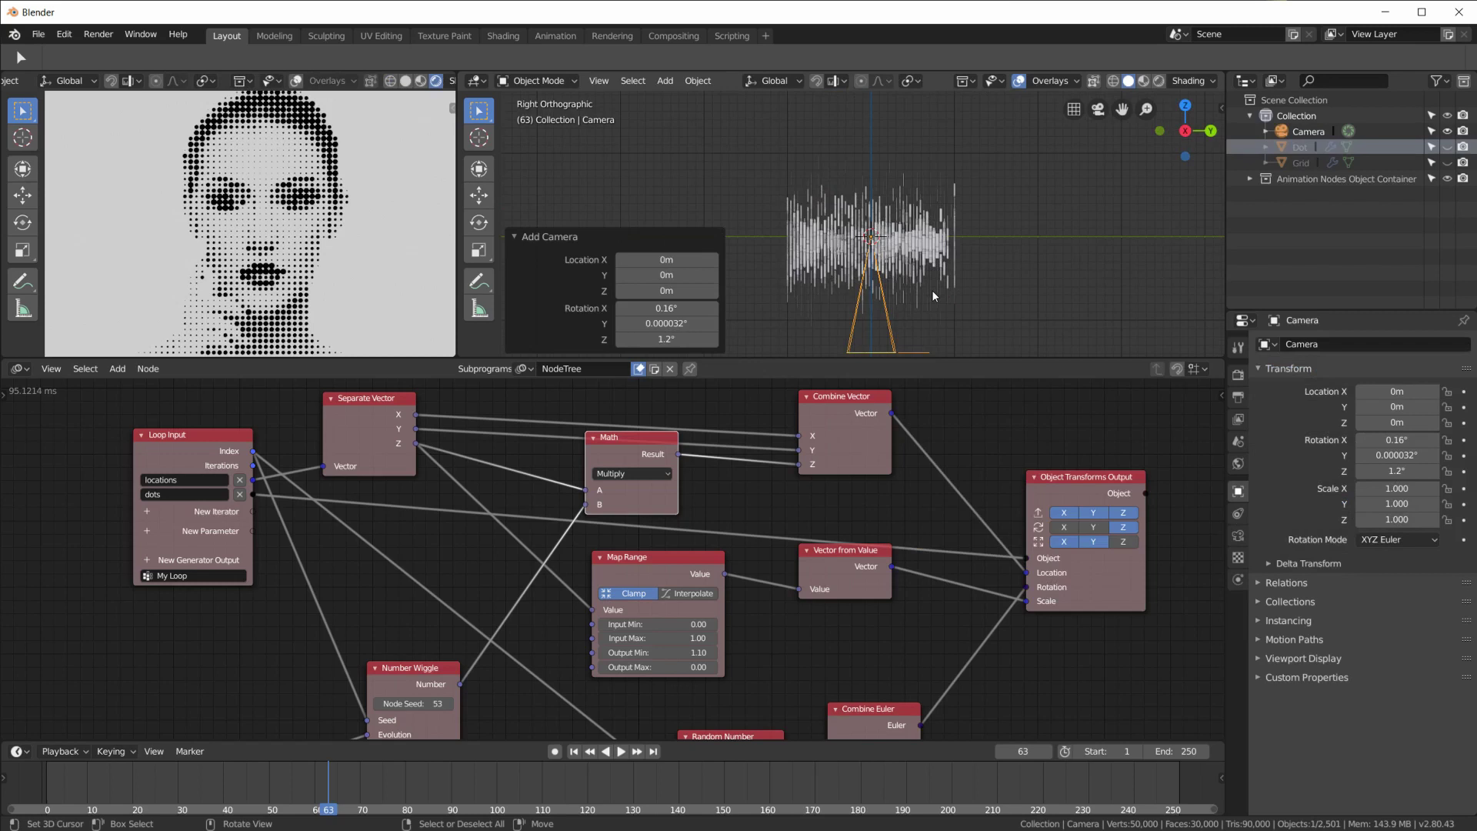
pyautogui.hotkey('alt', 'r')
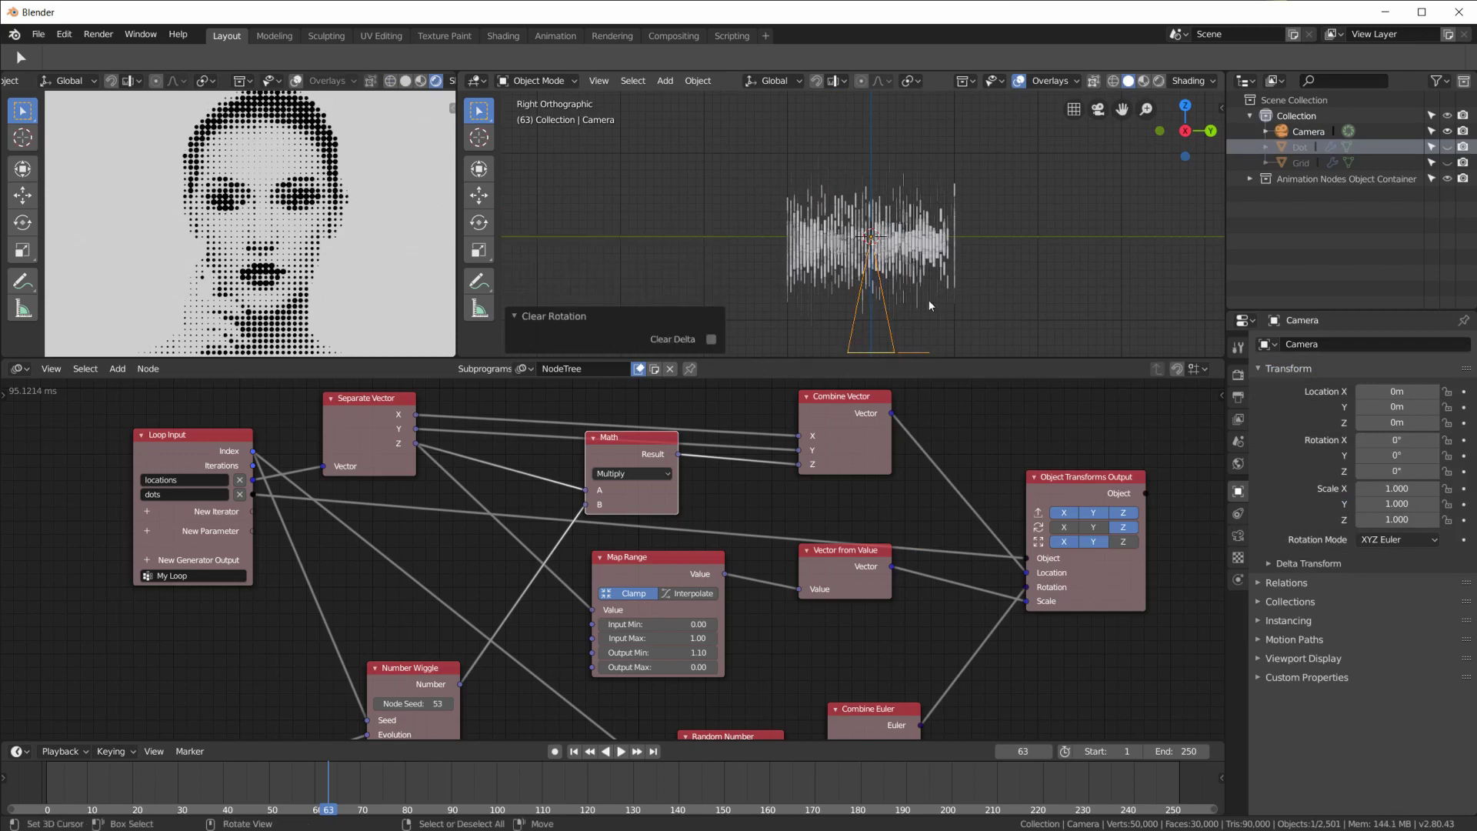
pyautogui.press('g')
pyautogui.press('z')
pyautogui.click(889, 177)
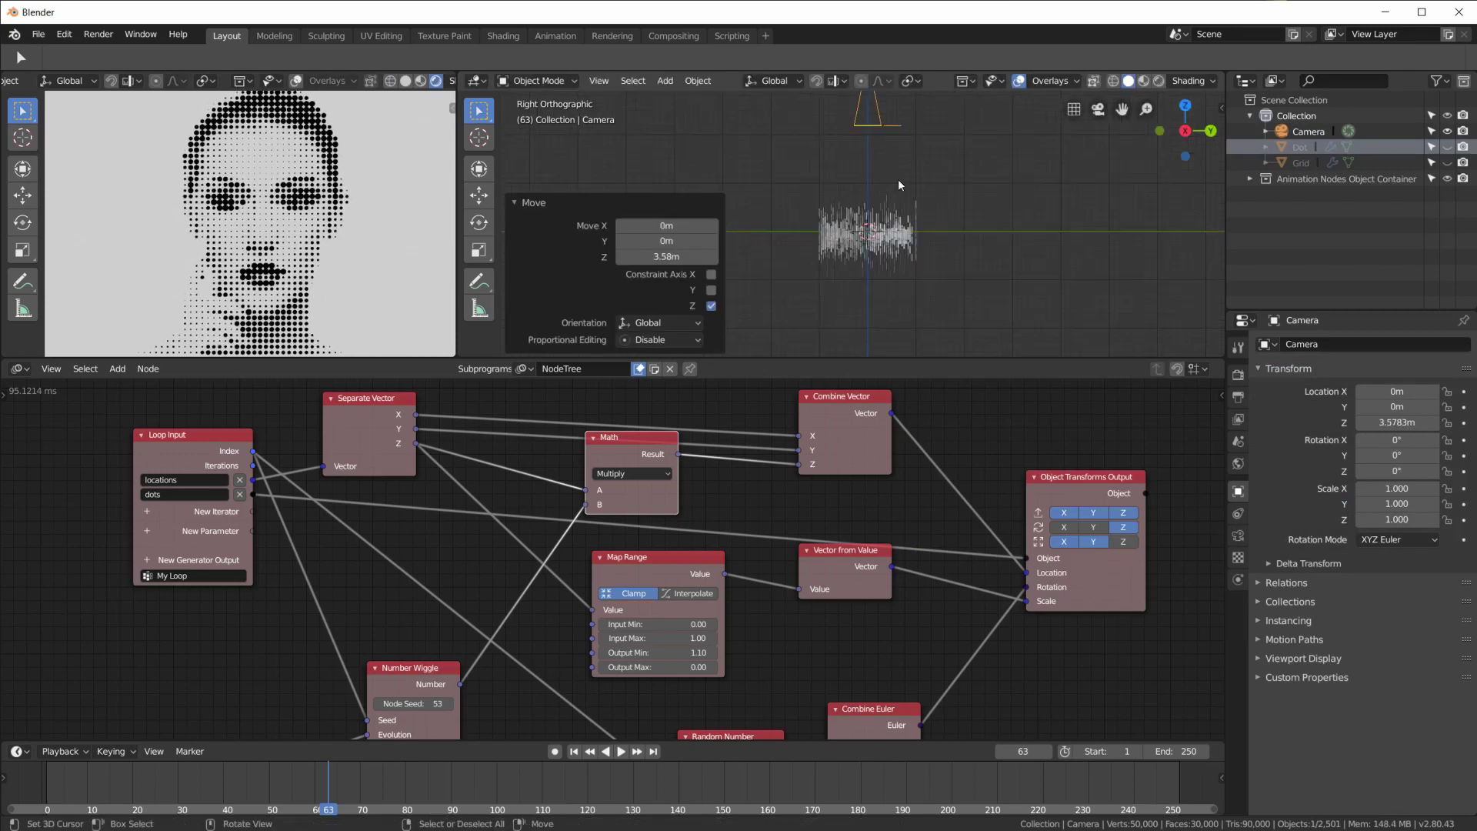
pyautogui.keyDown('shift'); pyautogui.moveTo(906, 191); pyautogui.dragTo(919, 229, button='middle'); pyautogui.keyUp('shift')
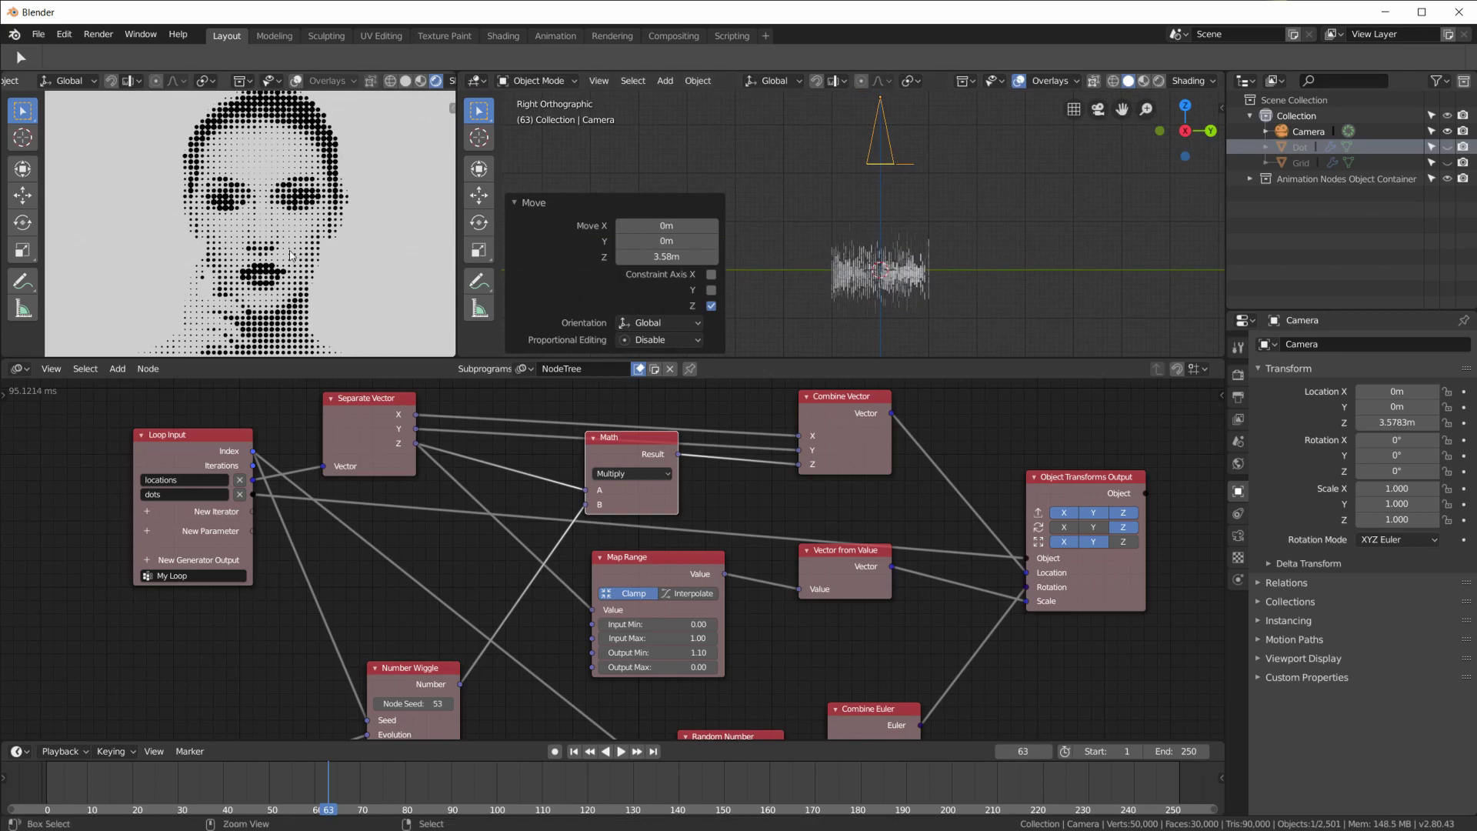
# Show the camera's lens settings and raise the camera 13.8 m along global Z
pyautogui.scroll(6, 290, 255)
pyautogui.scroll(-4, 289, 254)
pyautogui.click(1238, 536)
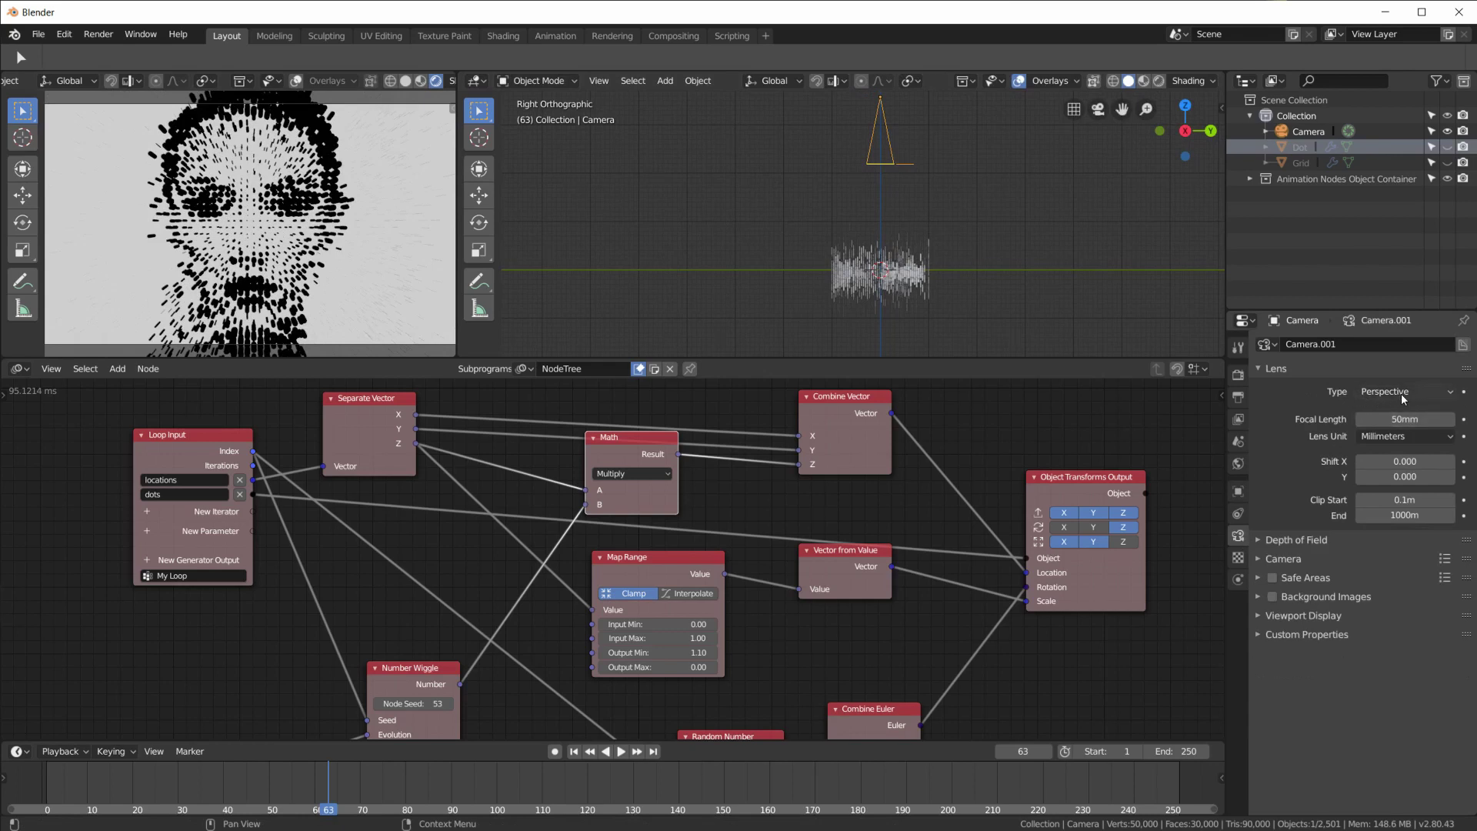
pyautogui.scroll(-6, 861, 223)
pyautogui.scroll(-3, 335, 213)
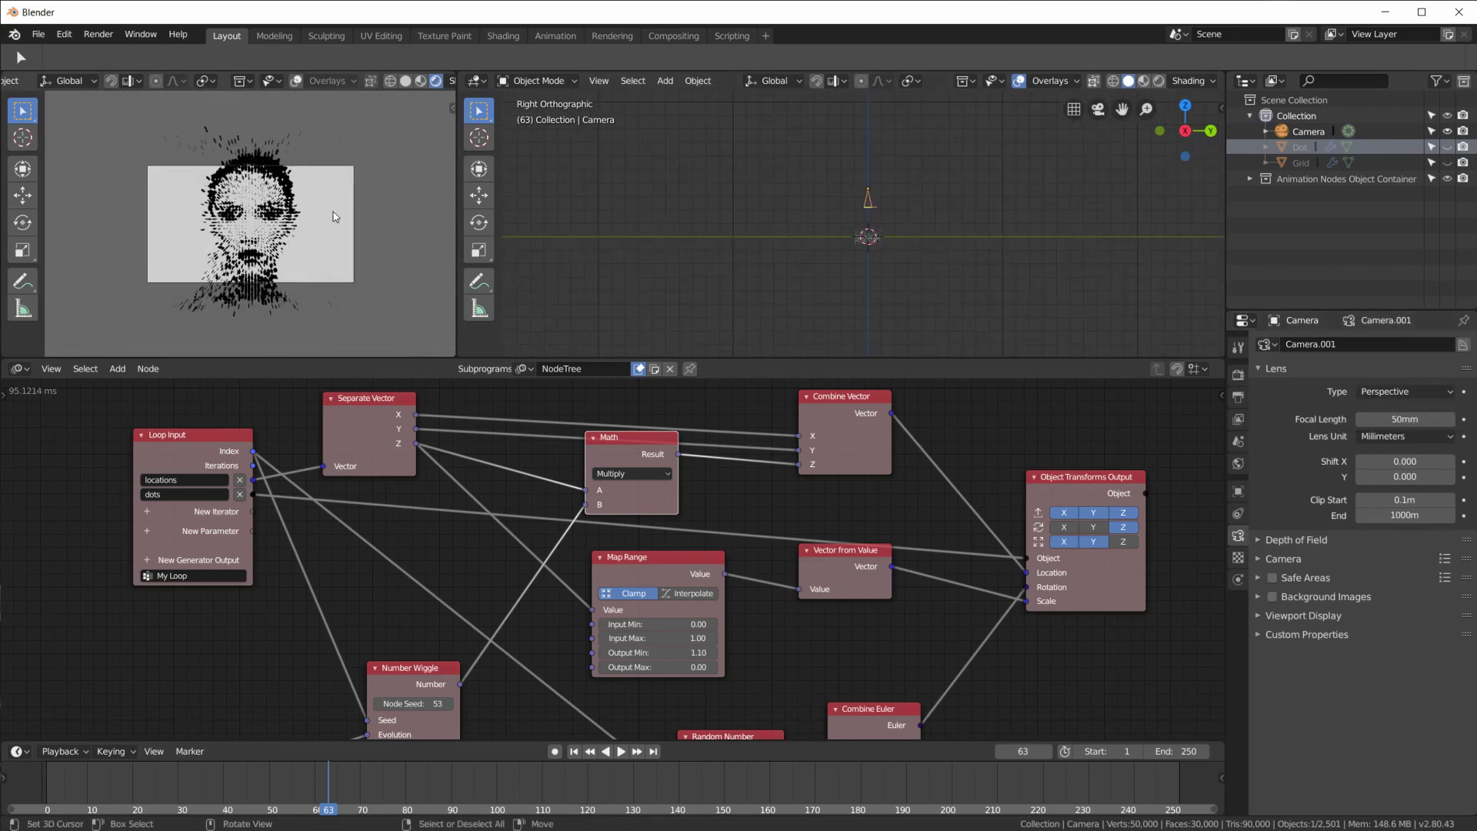
pyautogui.keyDown('shift'); pyautogui.scroll(3, 952, 270); pyautogui.keyUp('shift')
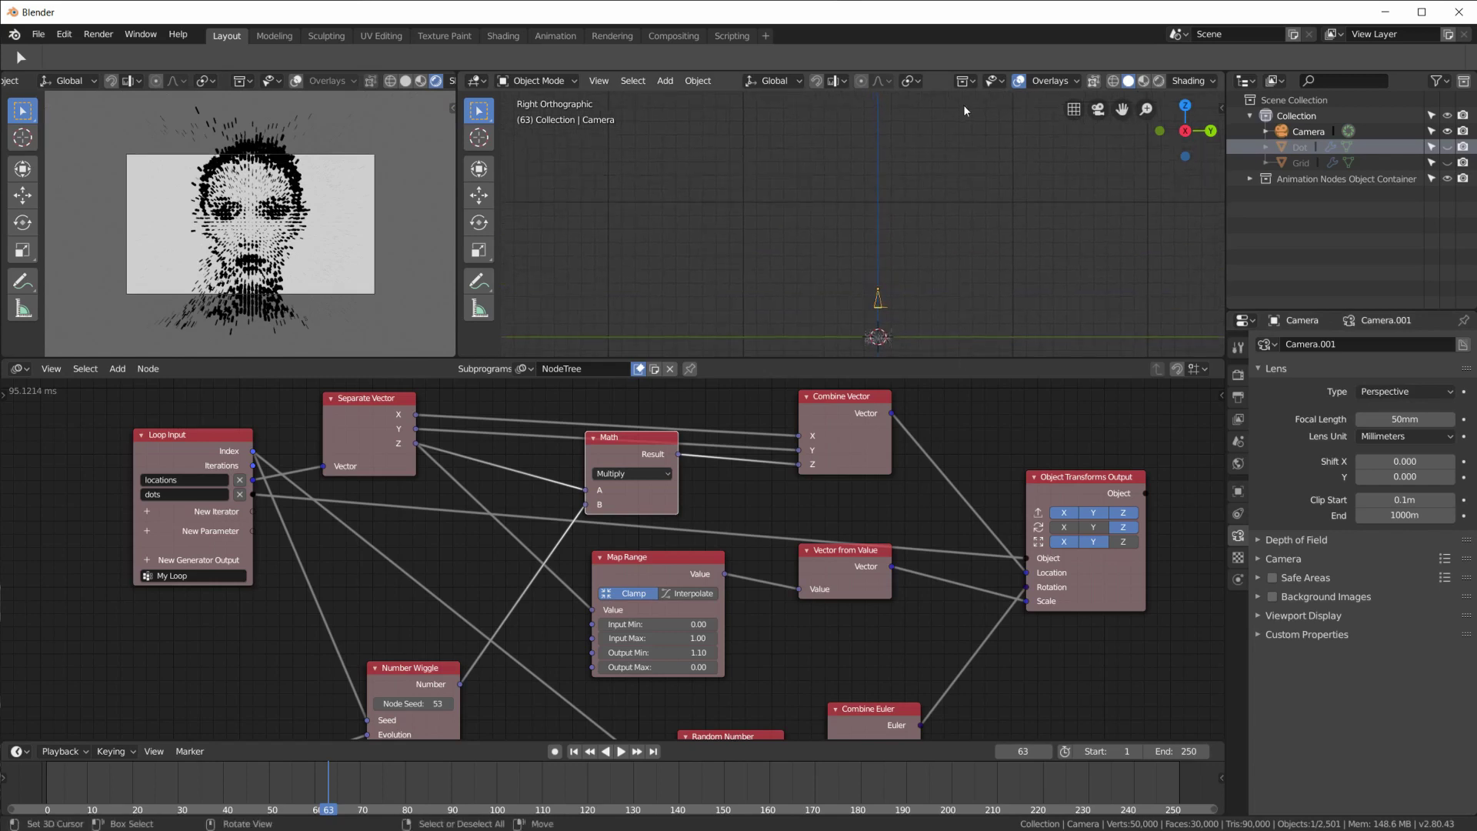
pyautogui.press('g')
pyautogui.press('z')
pyautogui.click(889, 204)
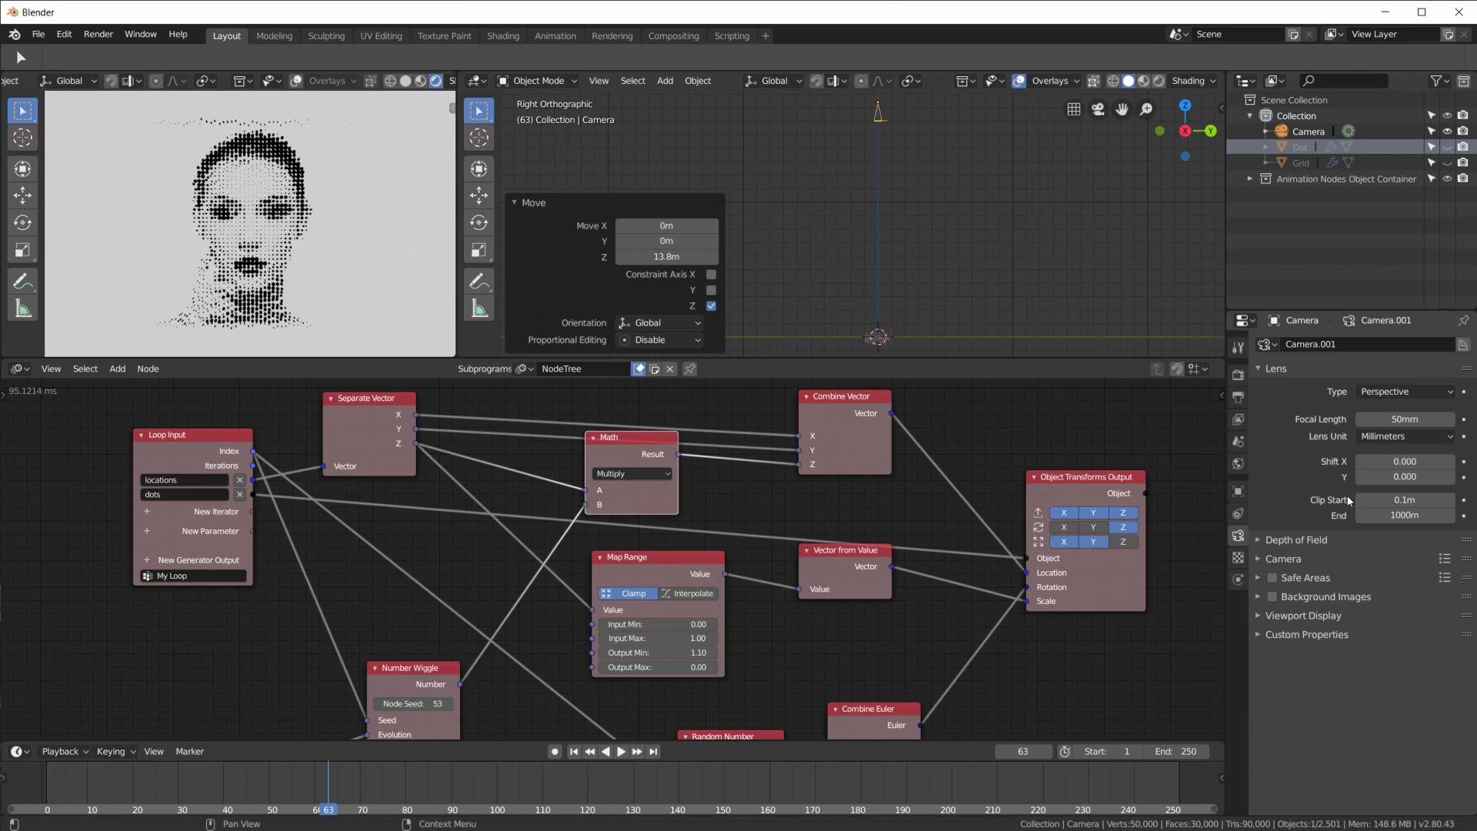
# Give the camera a 500mm focal length, then start another move along Z
pyautogui.click(1390, 417)
pyautogui.write('500')
pyautogui.press('Return')
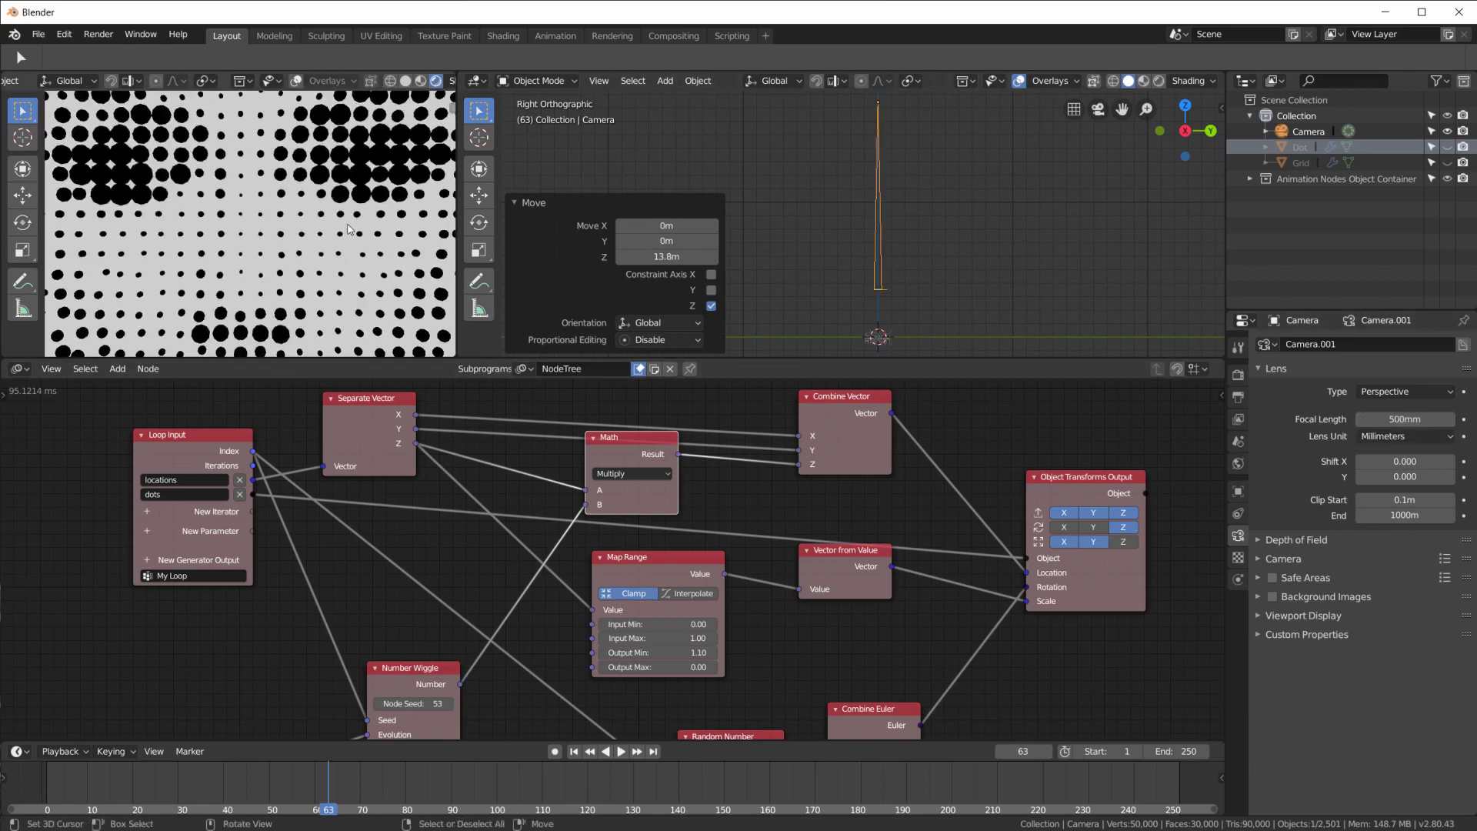
pyautogui.press('g')
pyautogui.press('z')
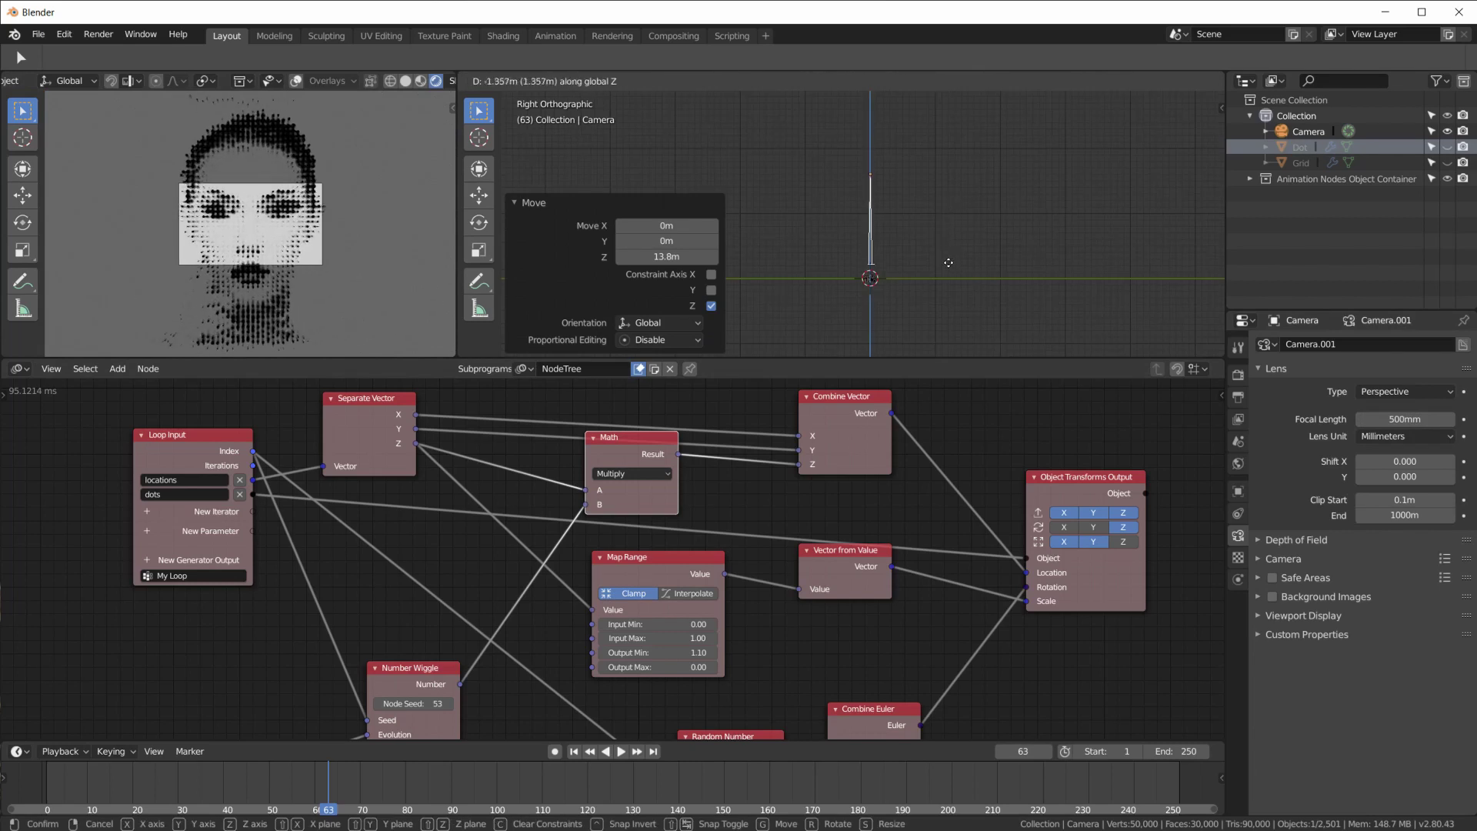
# Lower the camera 9.21 m and switch its lens type to Orthographic
pyautogui.moveTo(949, 141)
pyautogui.click(933, 316)
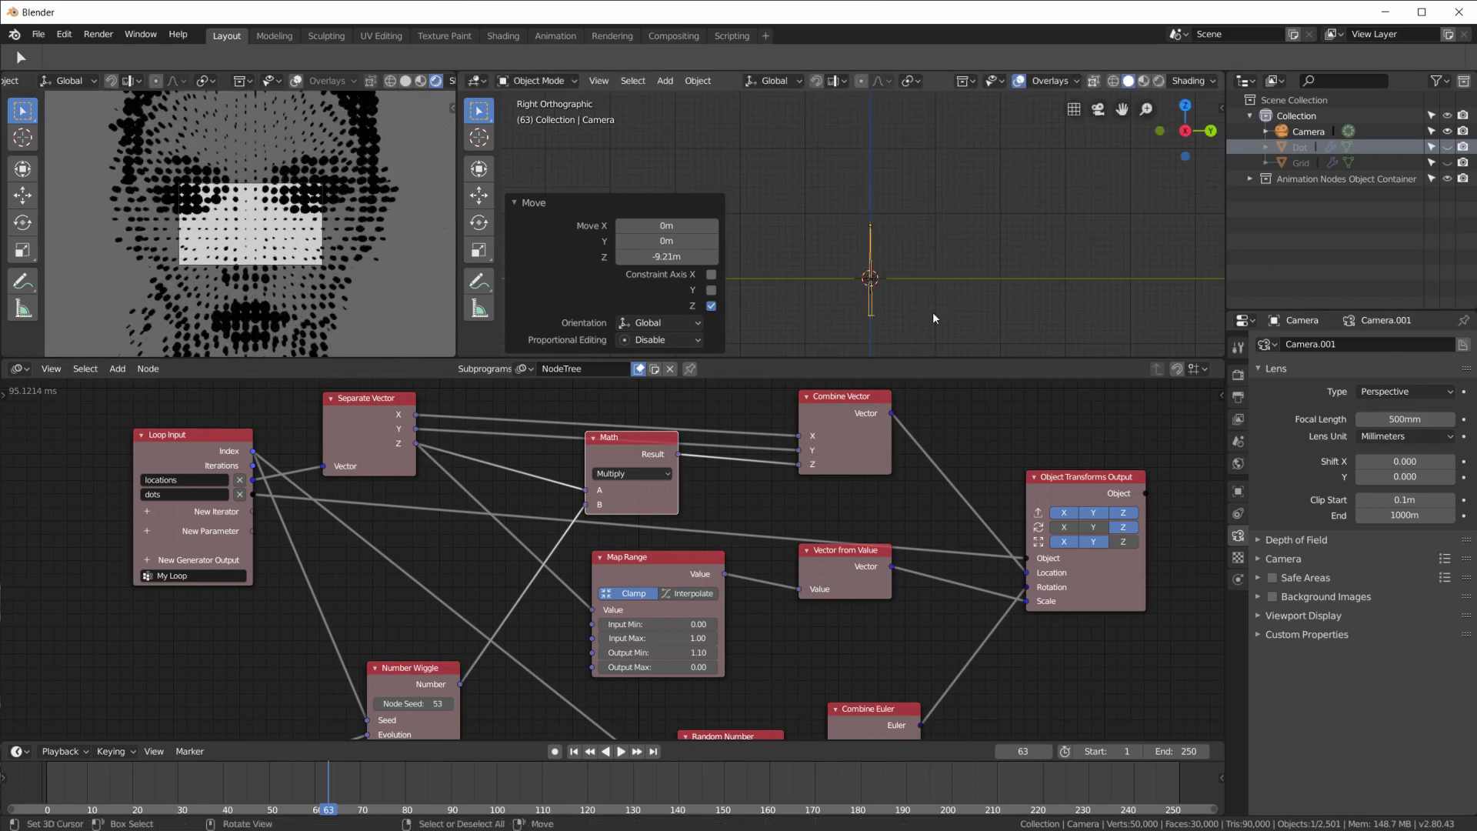
pyautogui.click(1396, 393)
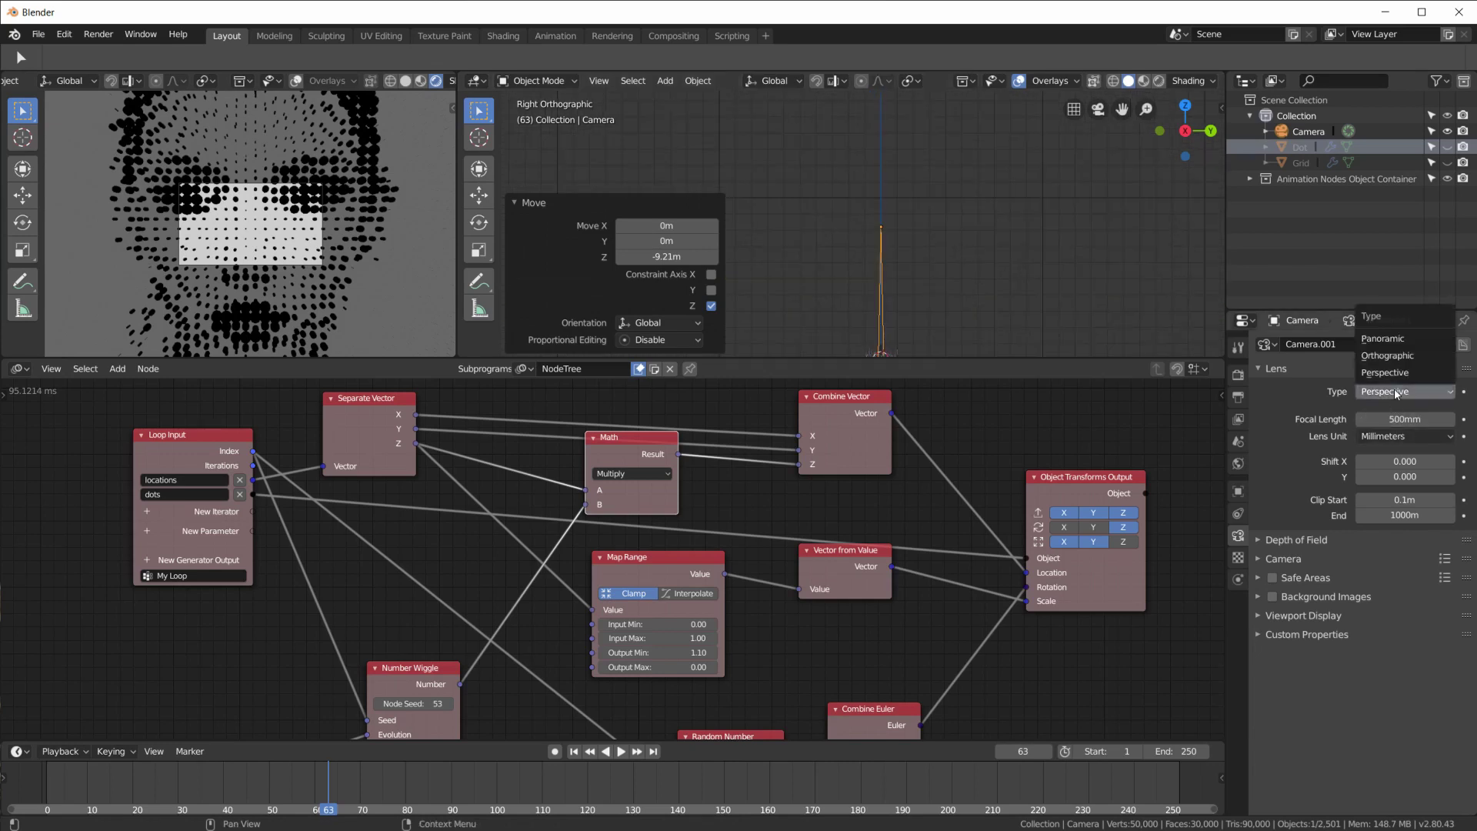
pyautogui.click(1387, 355)
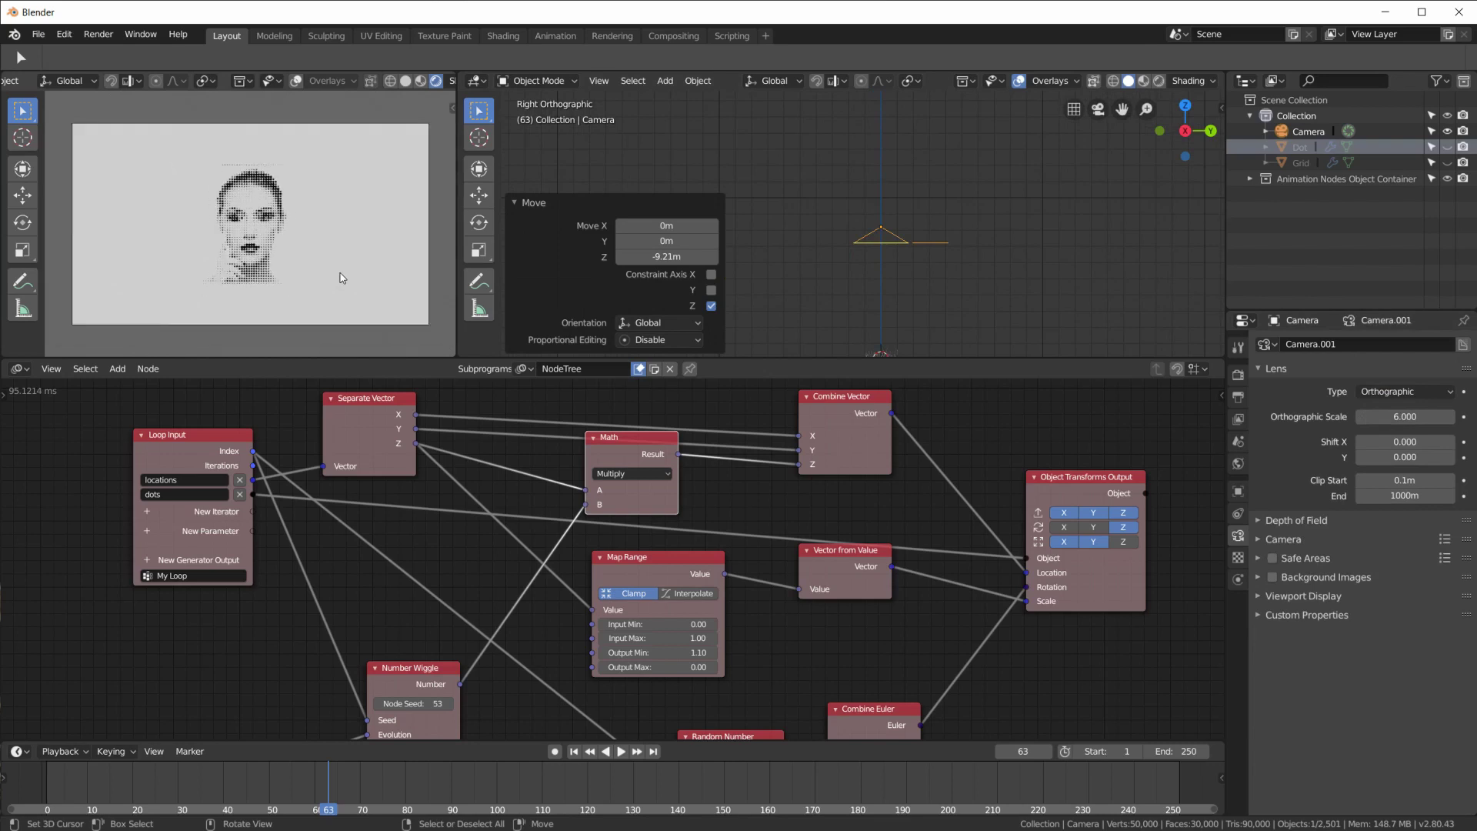
# Lower the camera another 3.9 m along Z and reduce Orthographic Scale to 3.300
pyautogui.press('g')
pyautogui.press('z')
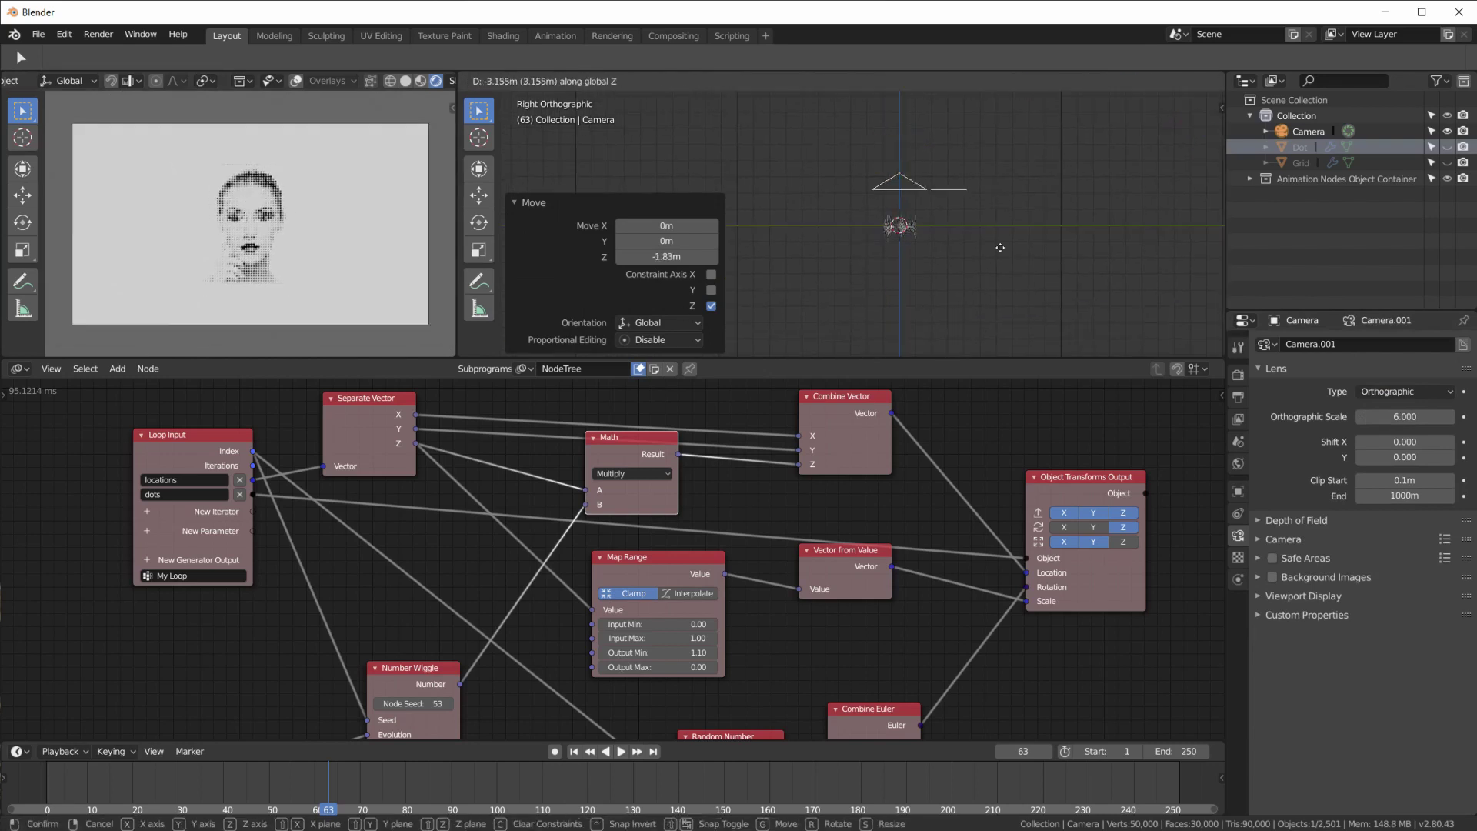
pyautogui.click(969, 259)
pyautogui.scroll(2, 1053, 229)
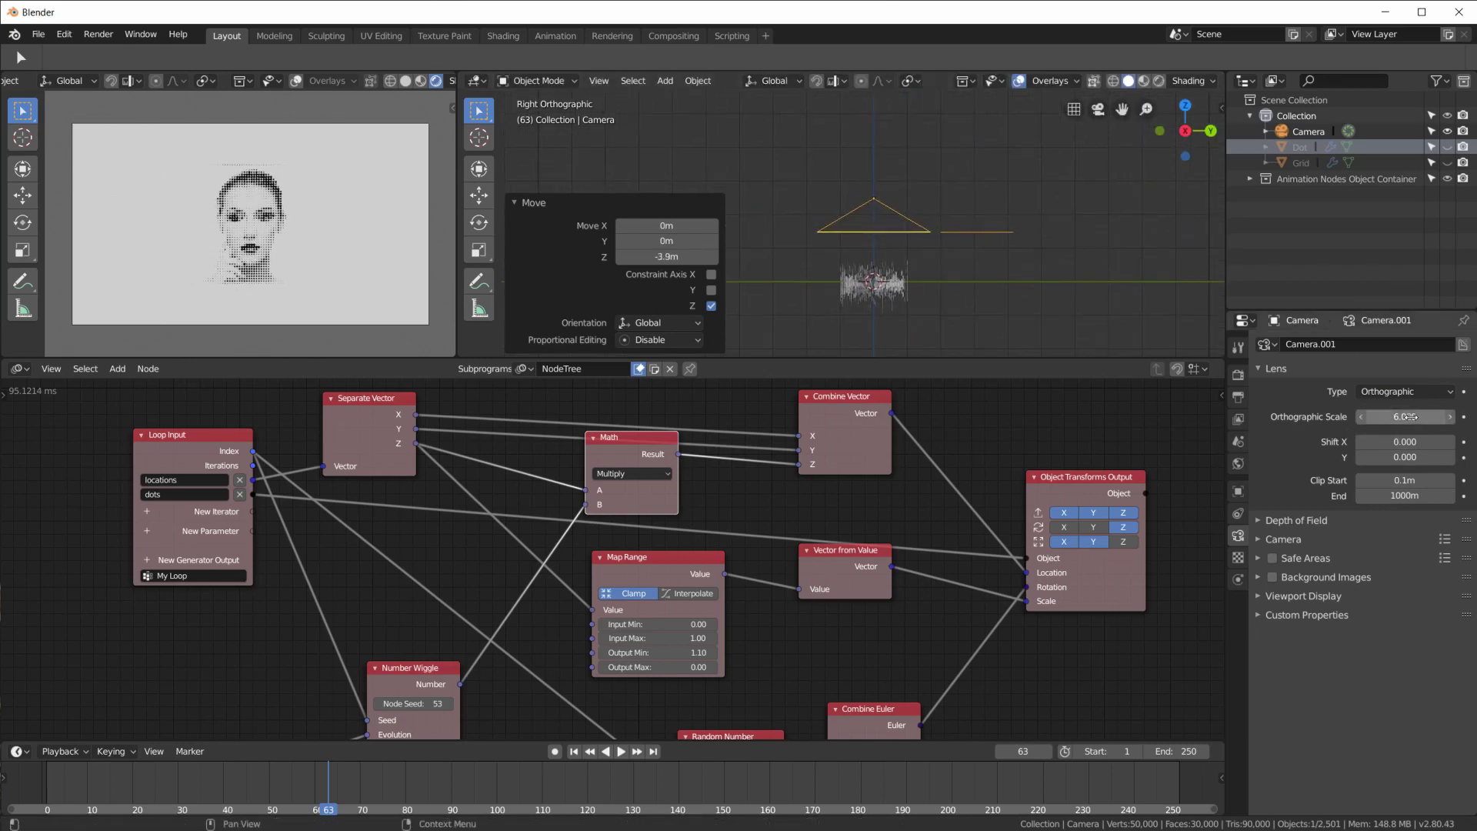
pyautogui.moveTo(1405, 416); pyautogui.dragTo(1328, 416)
pyautogui.scroll(5, 371, 262)
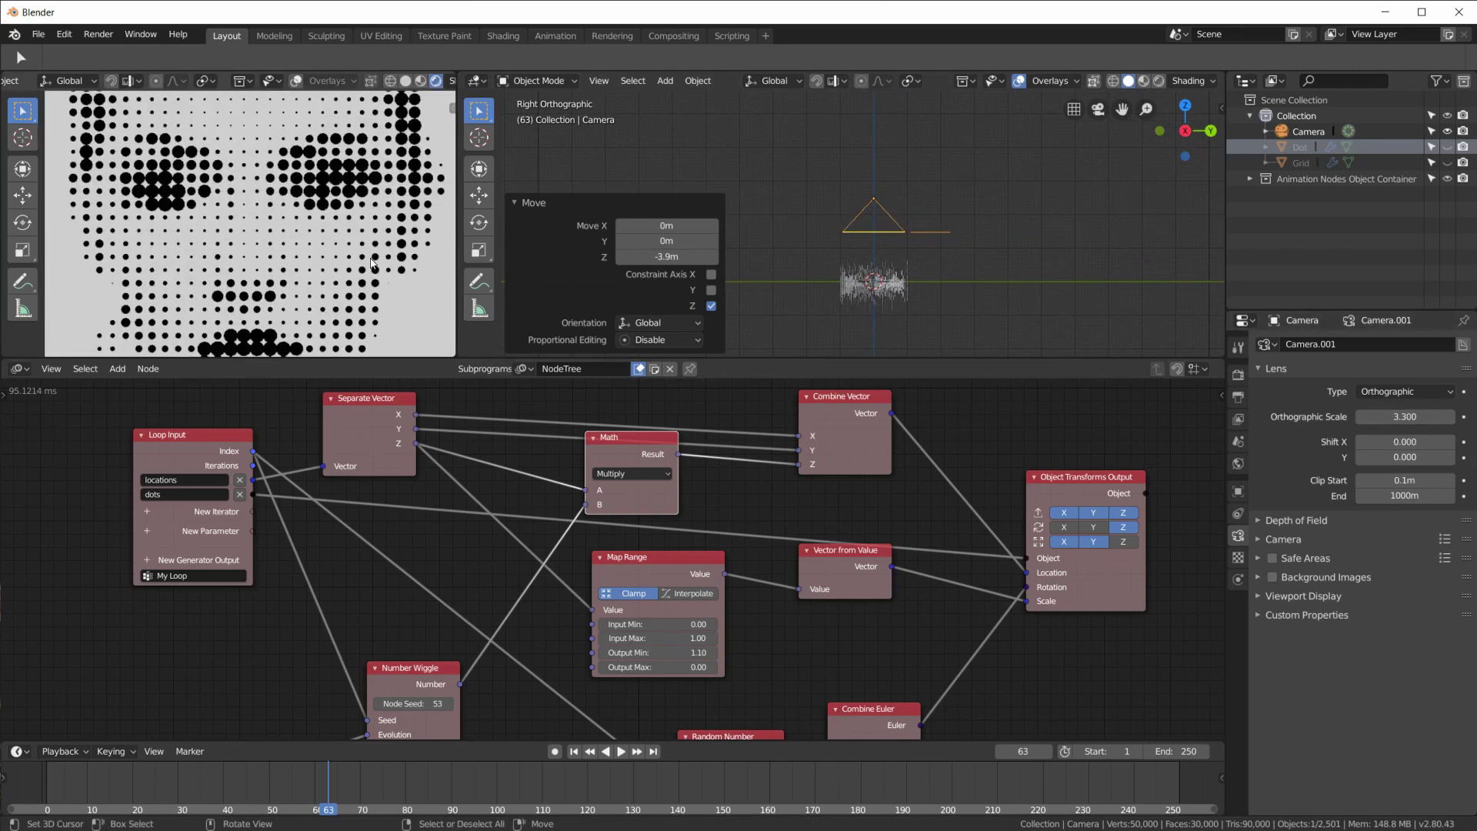
pyautogui.scroll(-4, 371, 262)
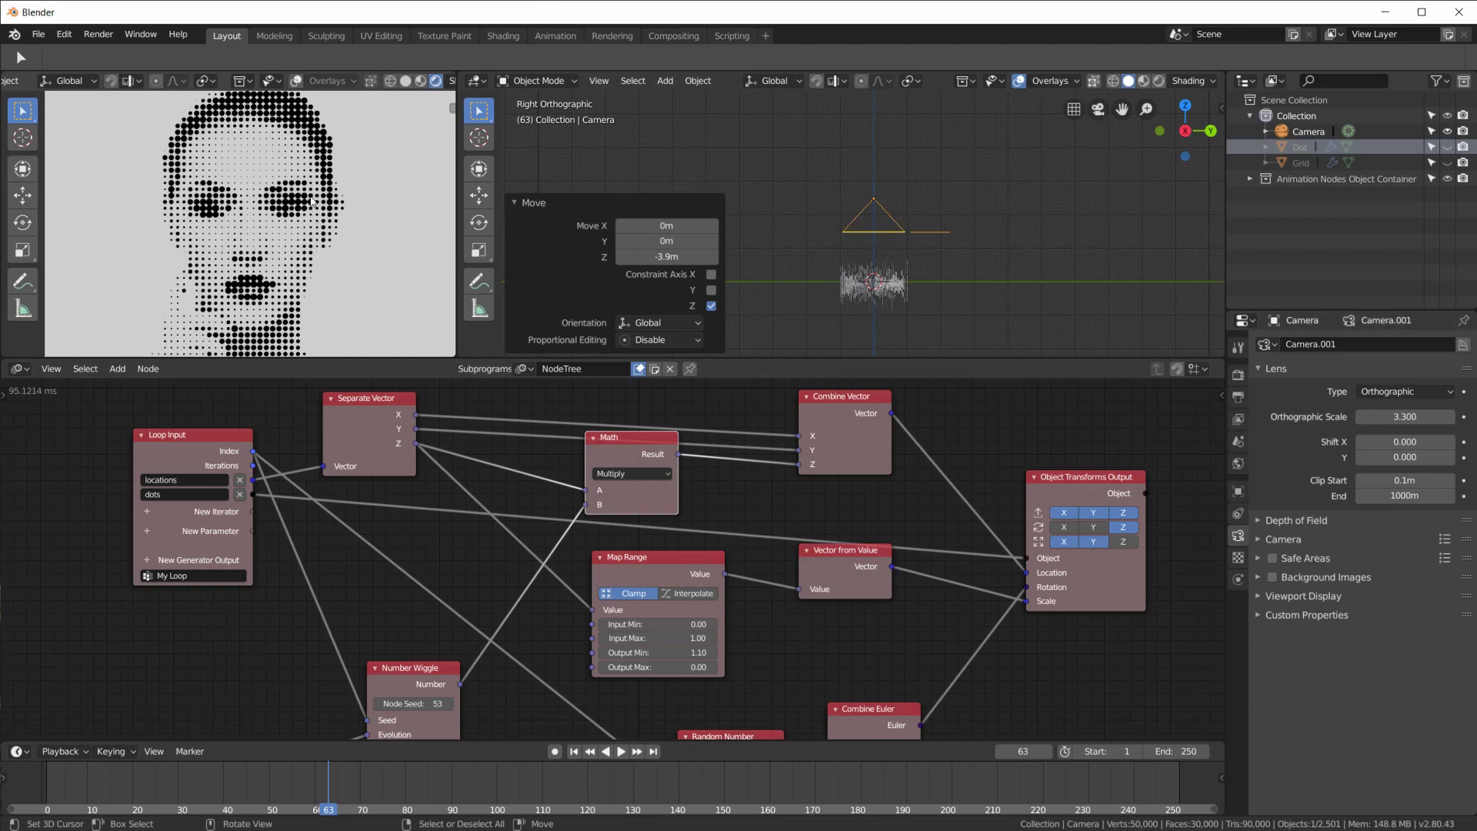
# Orbit to see the camera at an angle and switch its lens back to Perspective
pyautogui.moveTo(998, 312); pyautogui.dragTo(957, 114, button='middle')
pyautogui.scroll(-4, 923, 260)
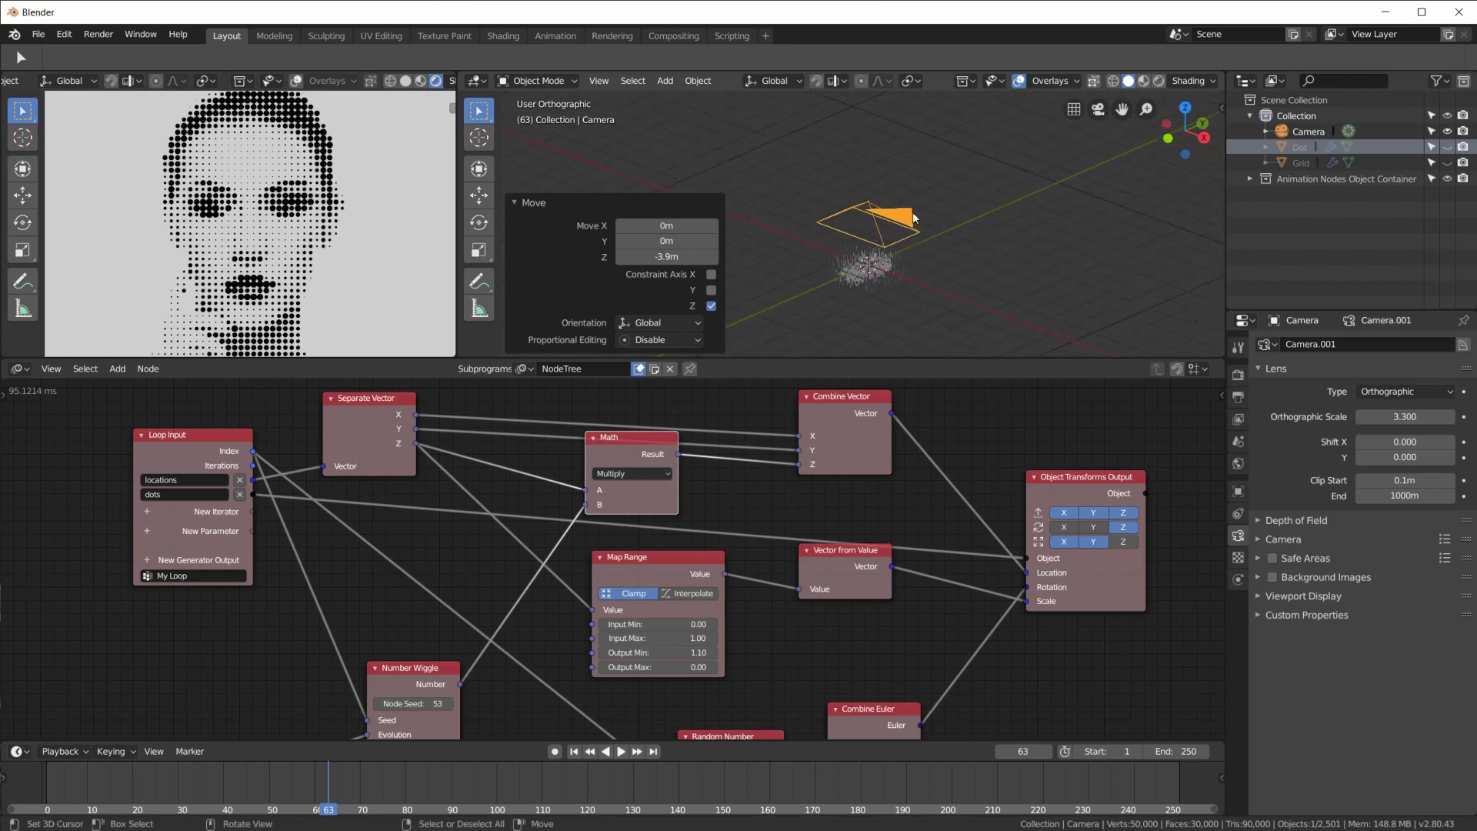
pyautogui.moveTo(923, 260); pyautogui.dragTo(918, 237, button='middle')
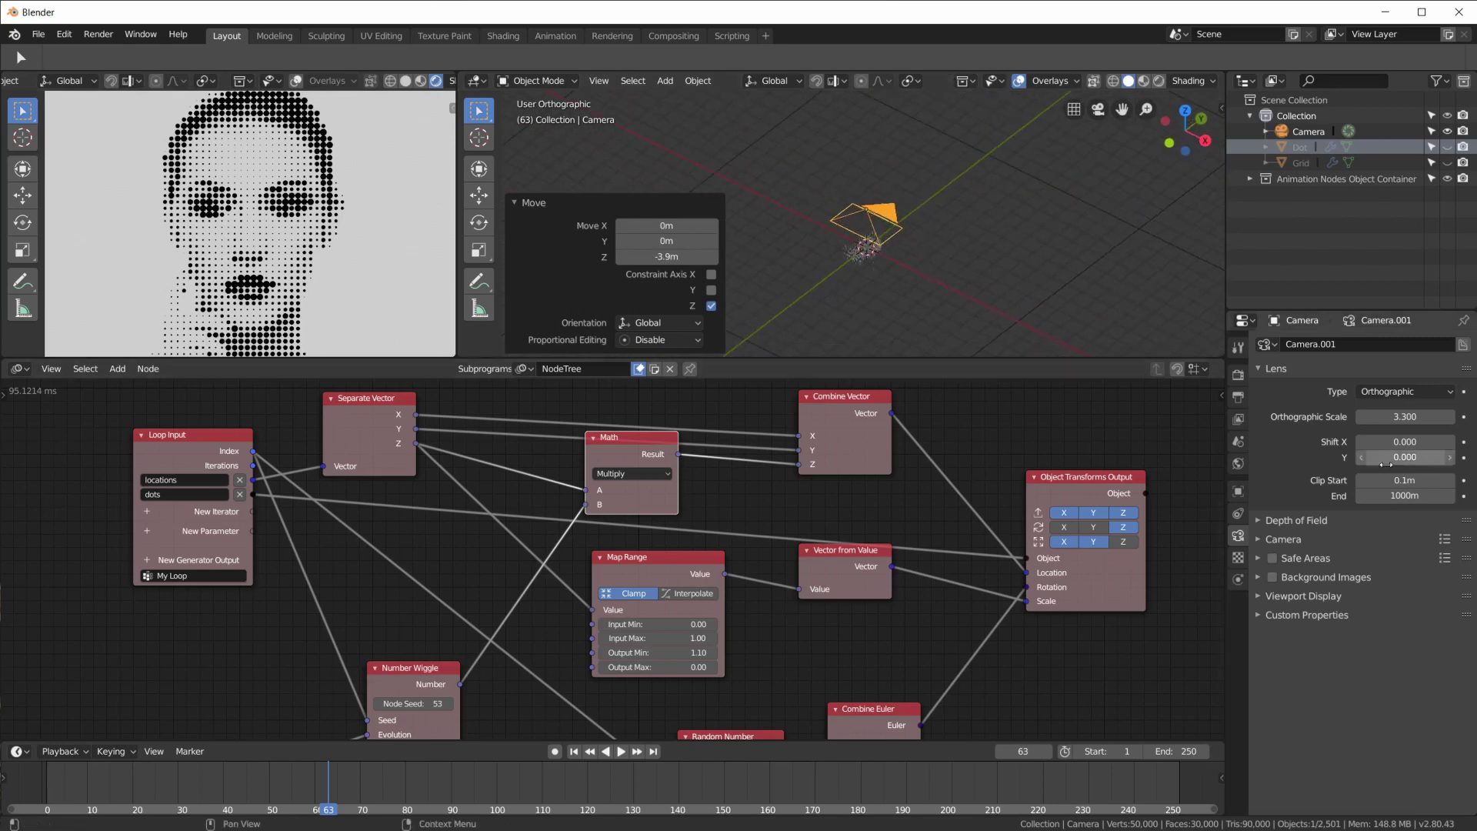
pyautogui.click(1401, 394)
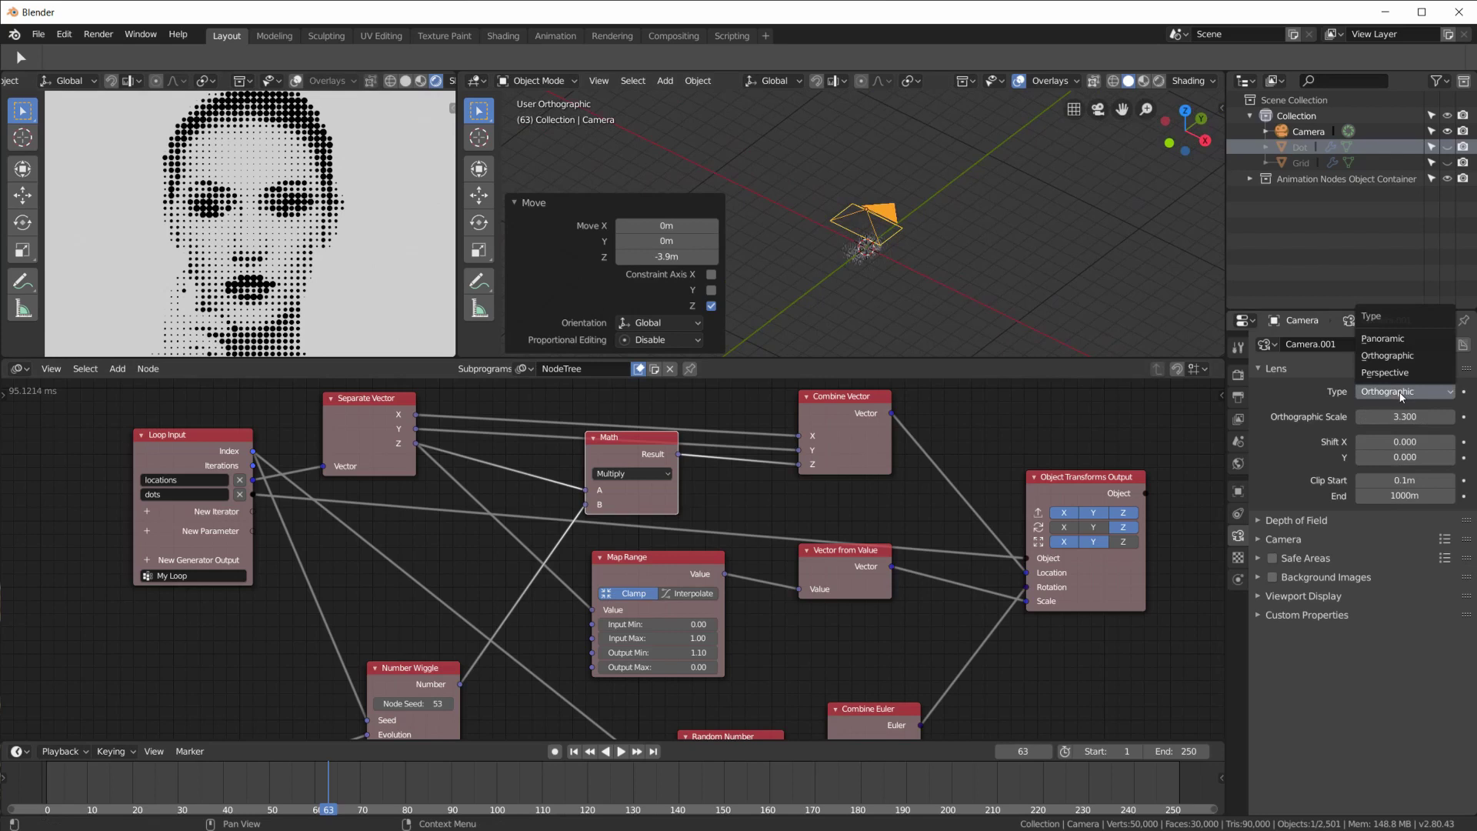
pyautogui.click(1384, 372)
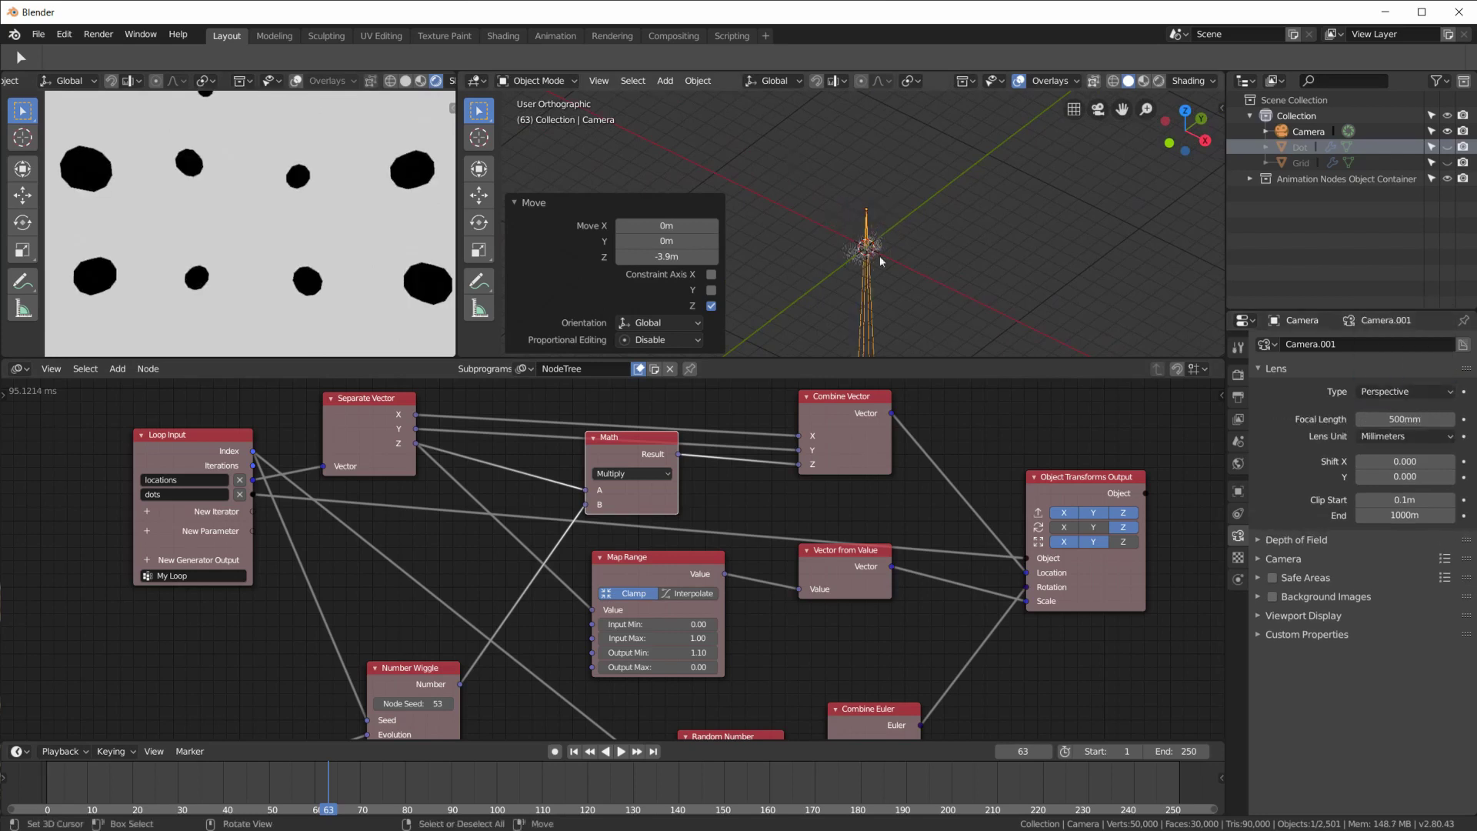
# Orbit to view the dots side-on and pan the node tree to reveal more nodes
pyautogui.moveTo(880, 262); pyautogui.dragTo(912, 215, button='middle')
pyautogui.scroll(-8, 329, 234)
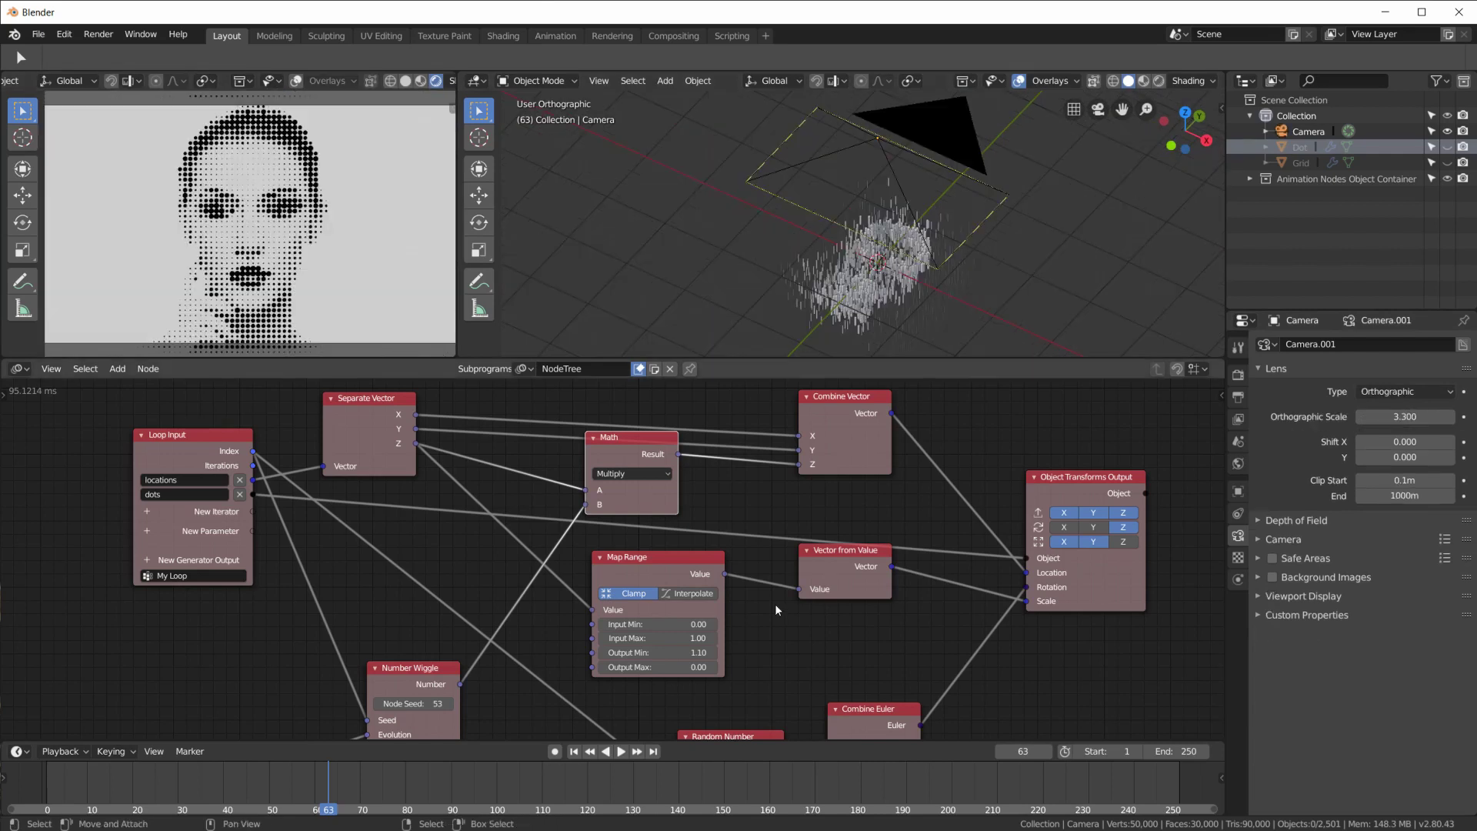
pyautogui.scroll(-5, 774, 603)
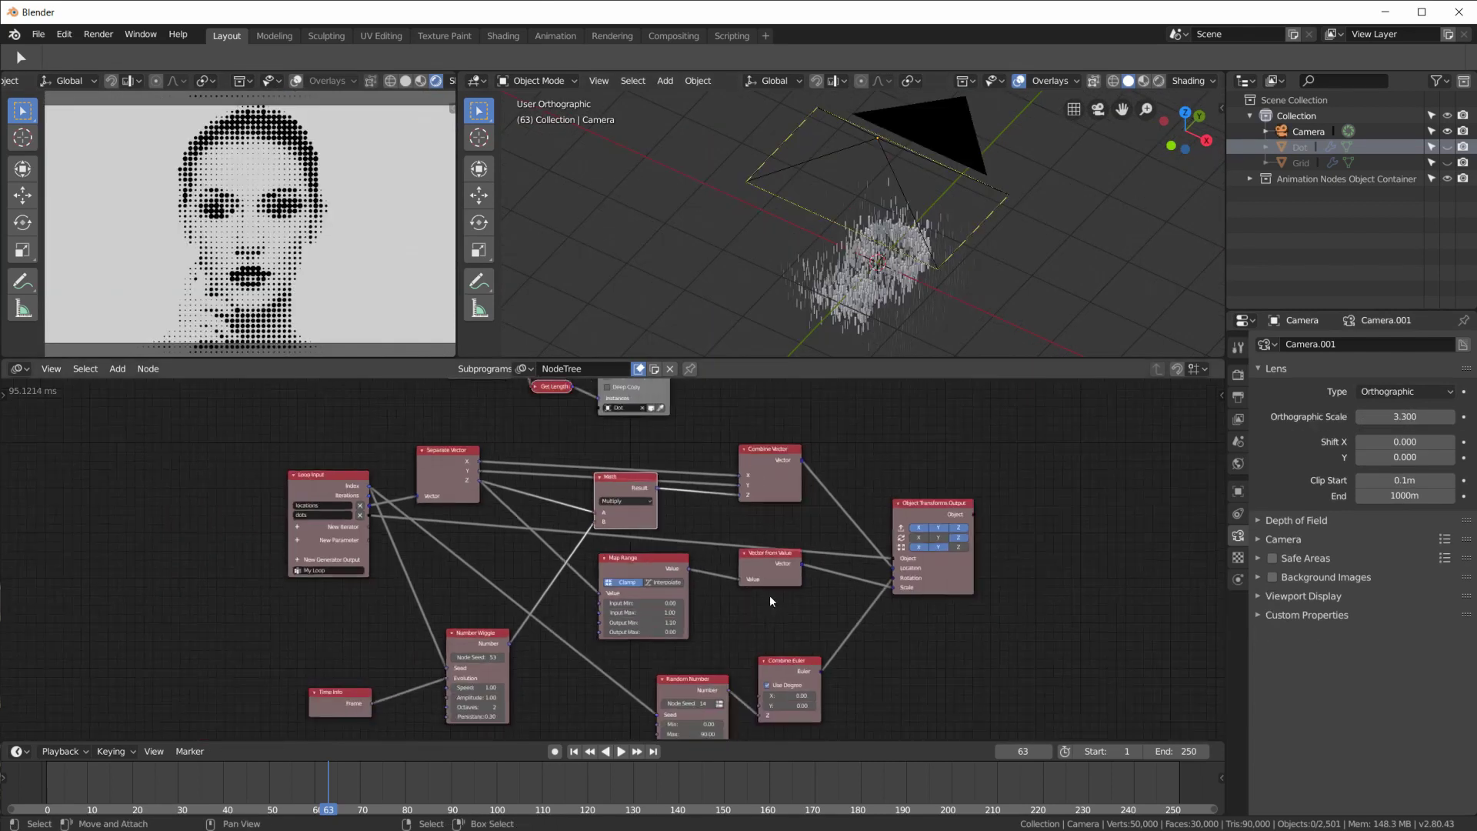
pyautogui.moveTo(781, 602); pyautogui.dragTo(786, 571, button='middle')
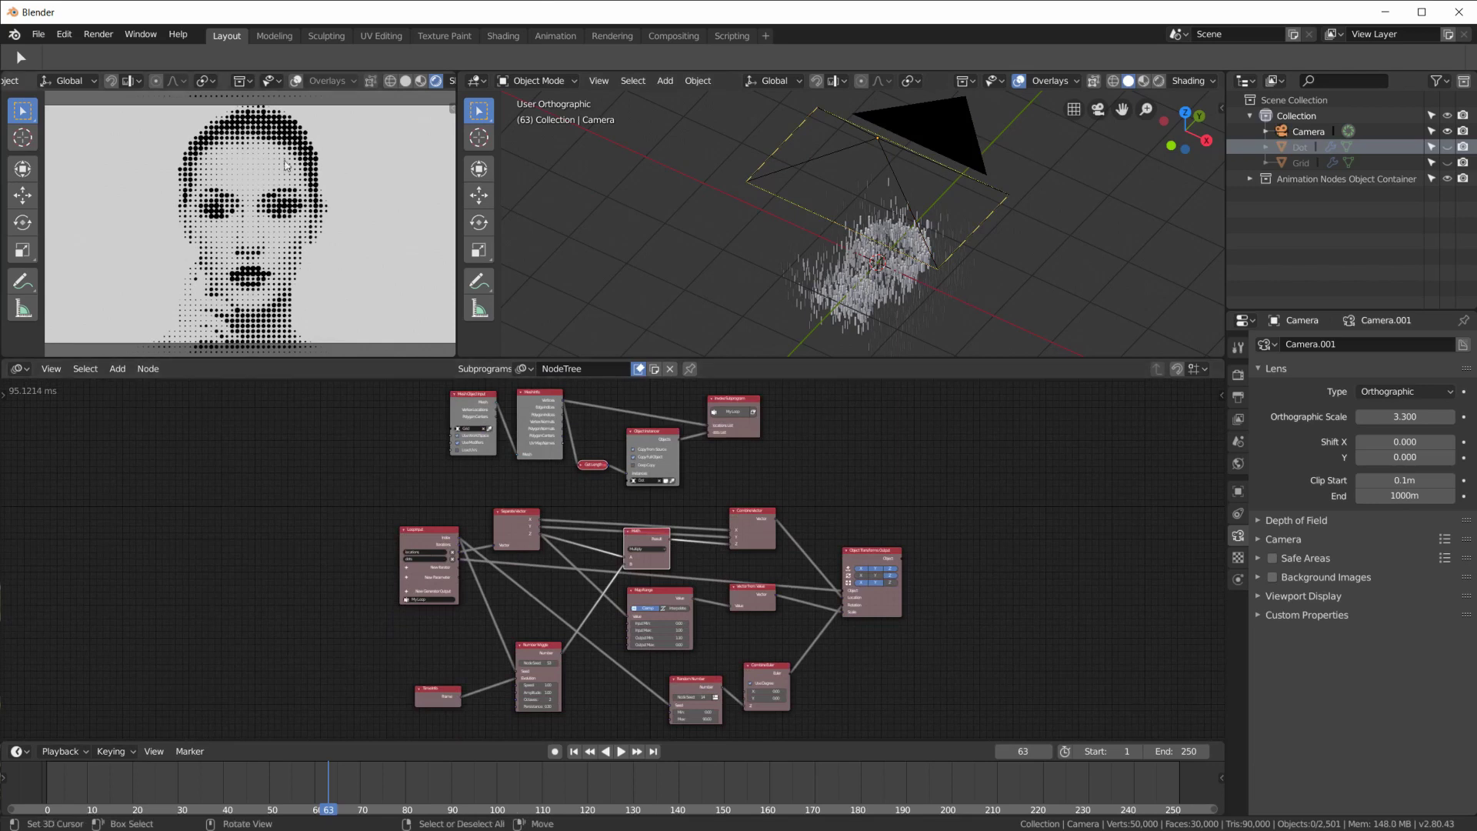
pyautogui.scroll(5, 311, 208)
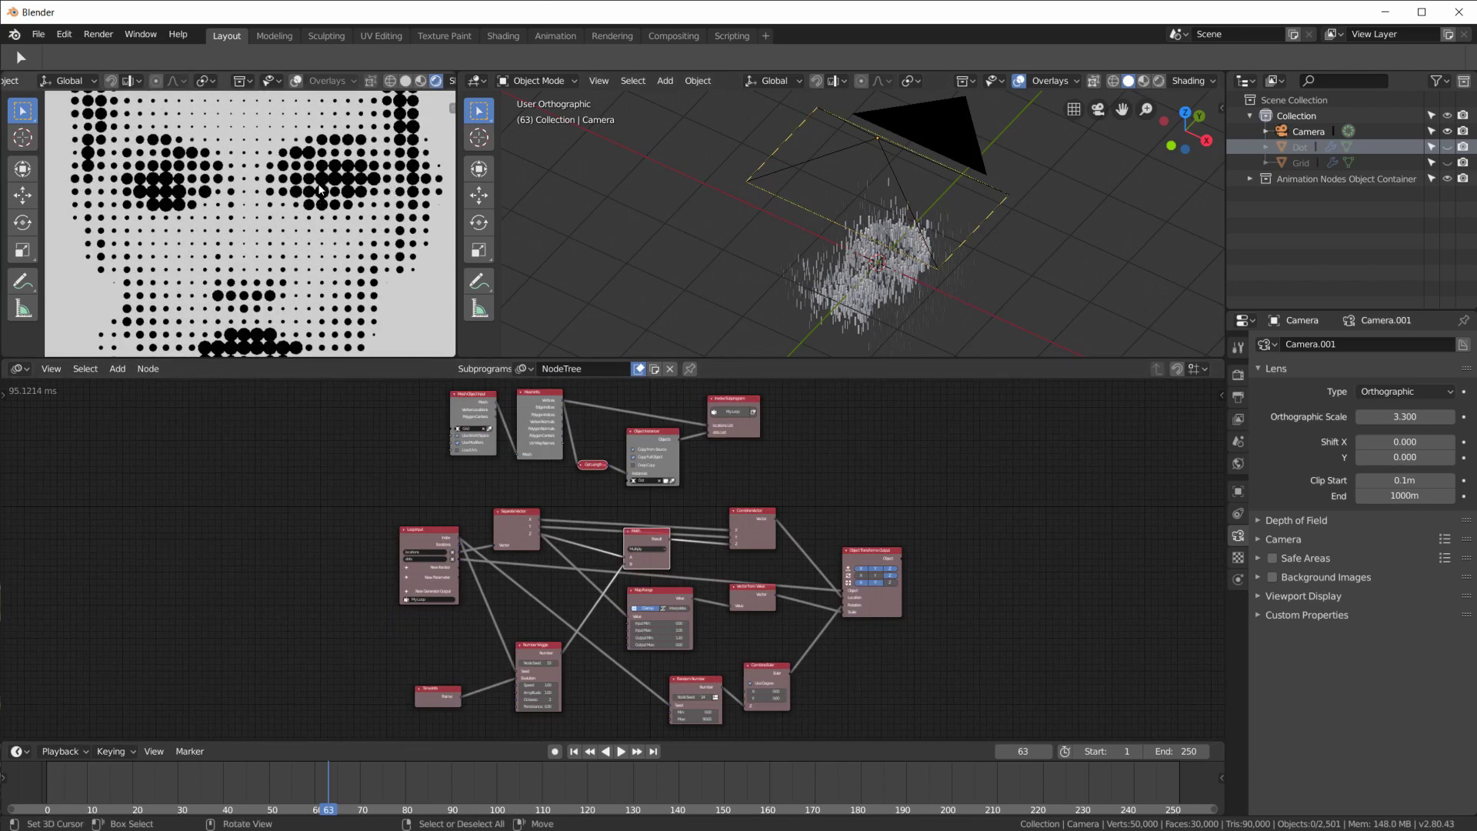
pyautogui.scroll(5, 616, 618)
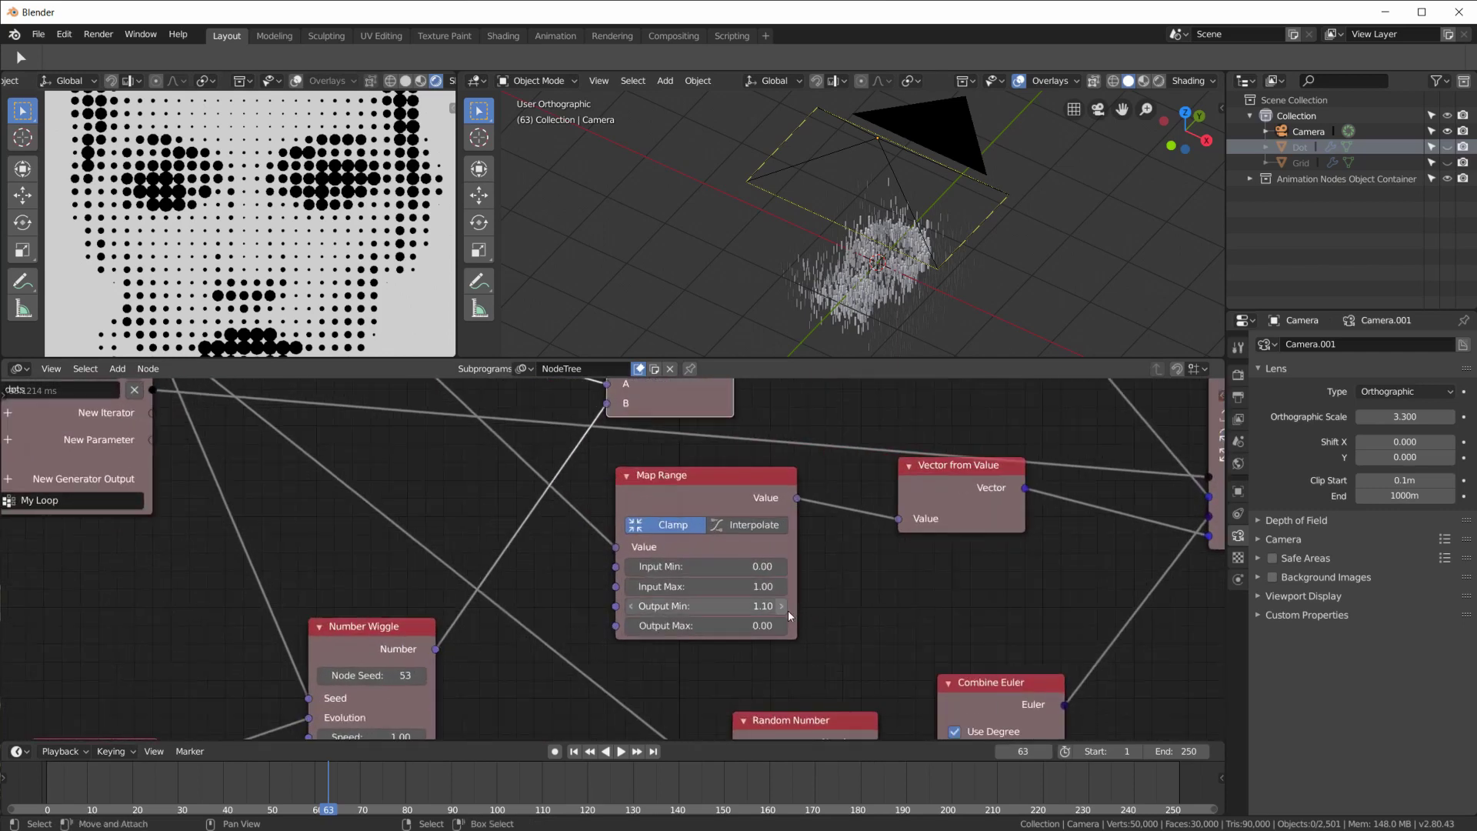
# Set the Map Range Output Min to 1.5, then revise it to 1.2
pyautogui.click(734, 606)
pyautogui.write('1.5')
pyautogui.press('Return')
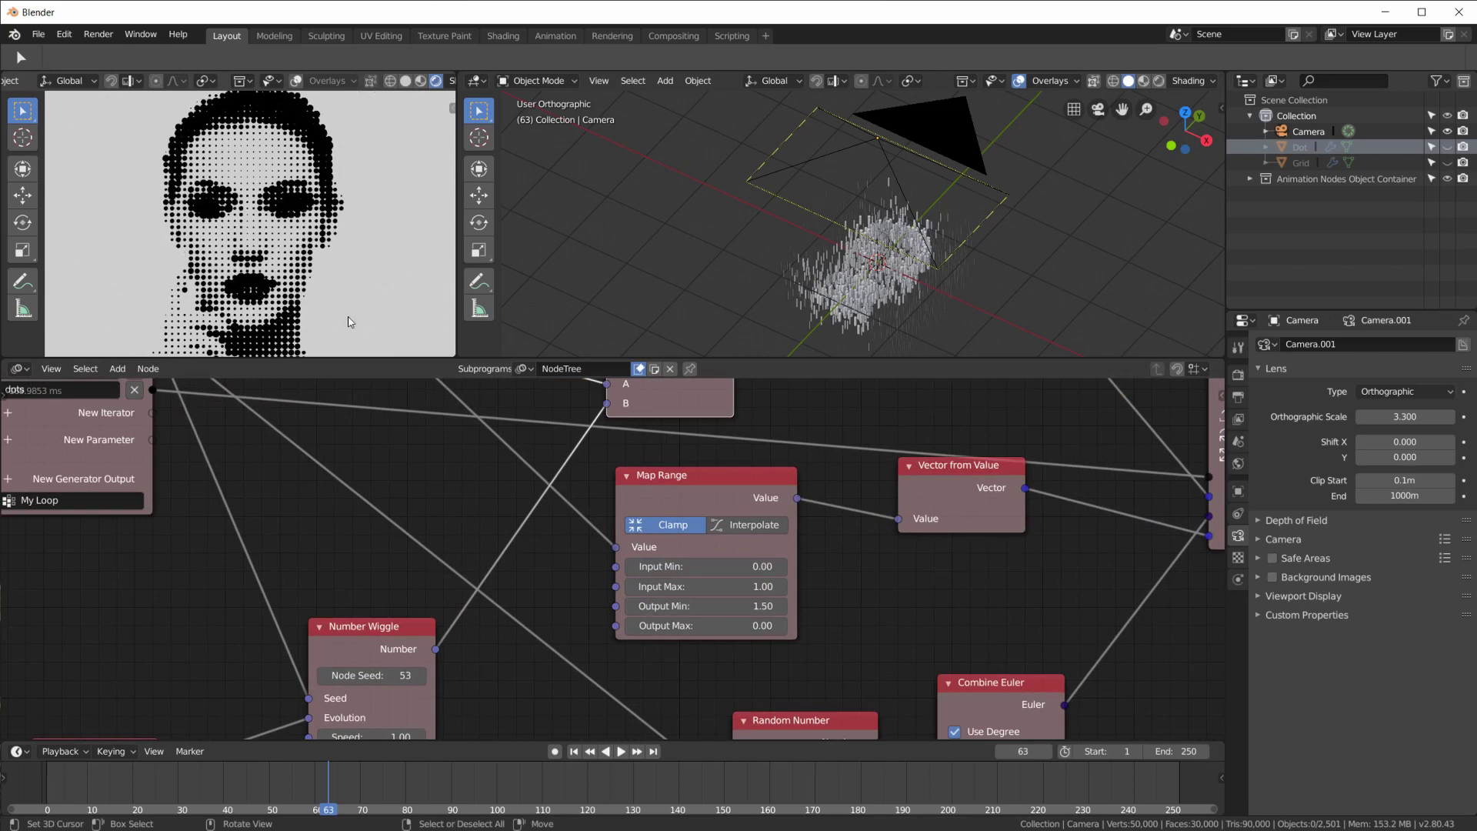
pyautogui.scroll(2, 436, 298)
pyautogui.click(722, 606)
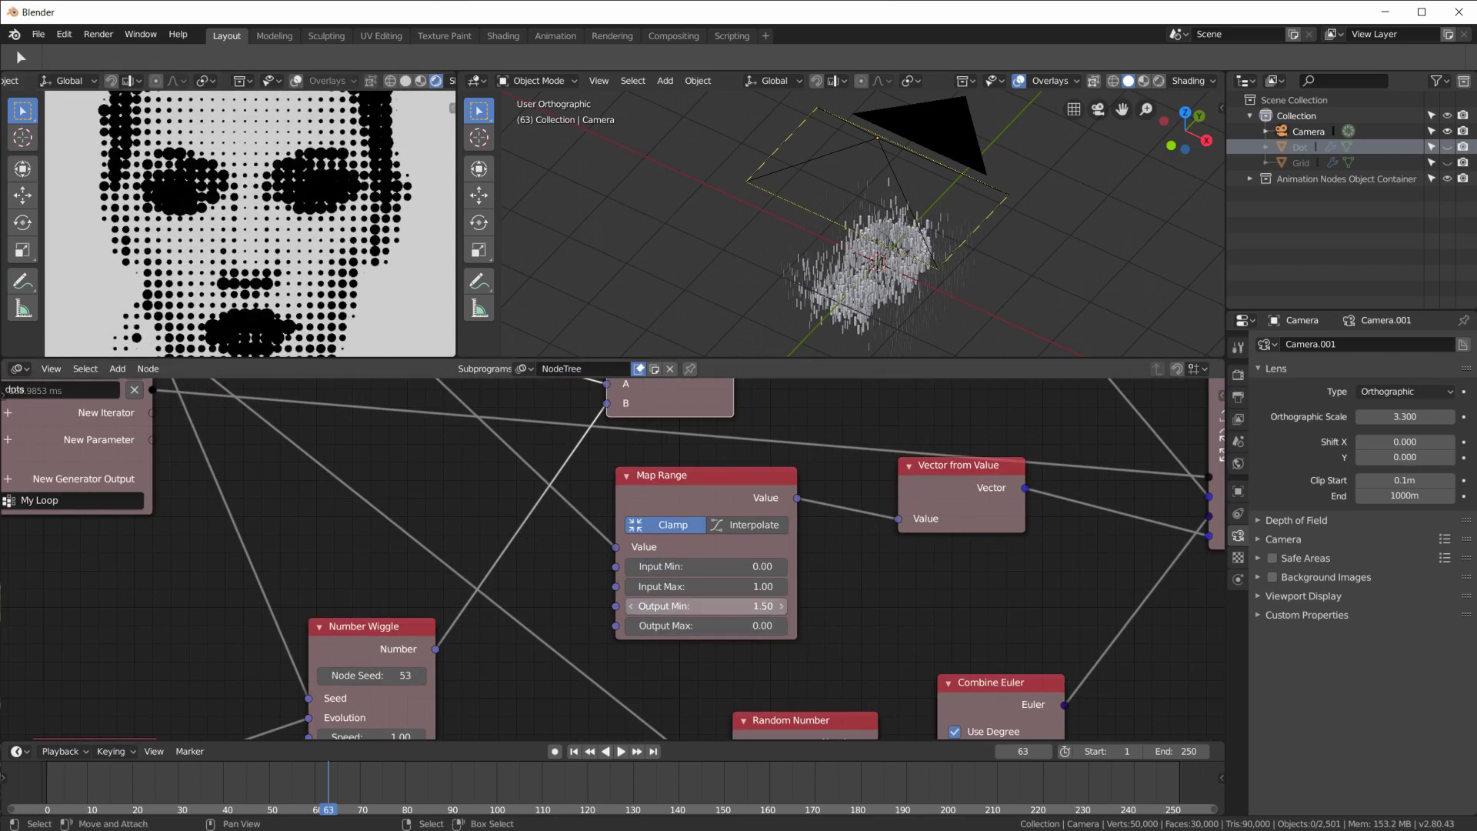
pyautogui.write('1.2')
pyautogui.press('Return')
pyautogui.scroll(-2, 307, 274)
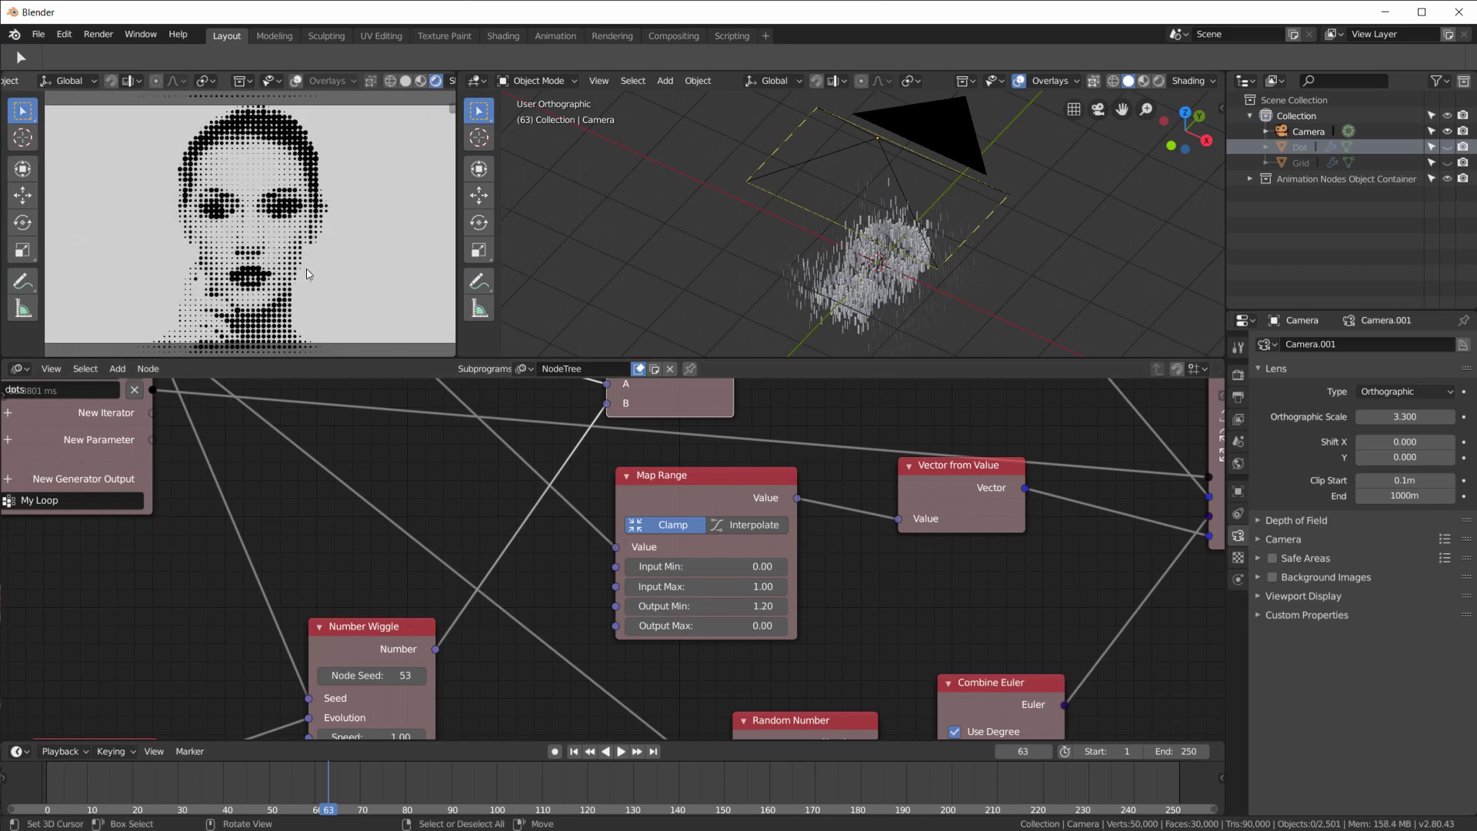
pyautogui.scroll(1, 308, 274)
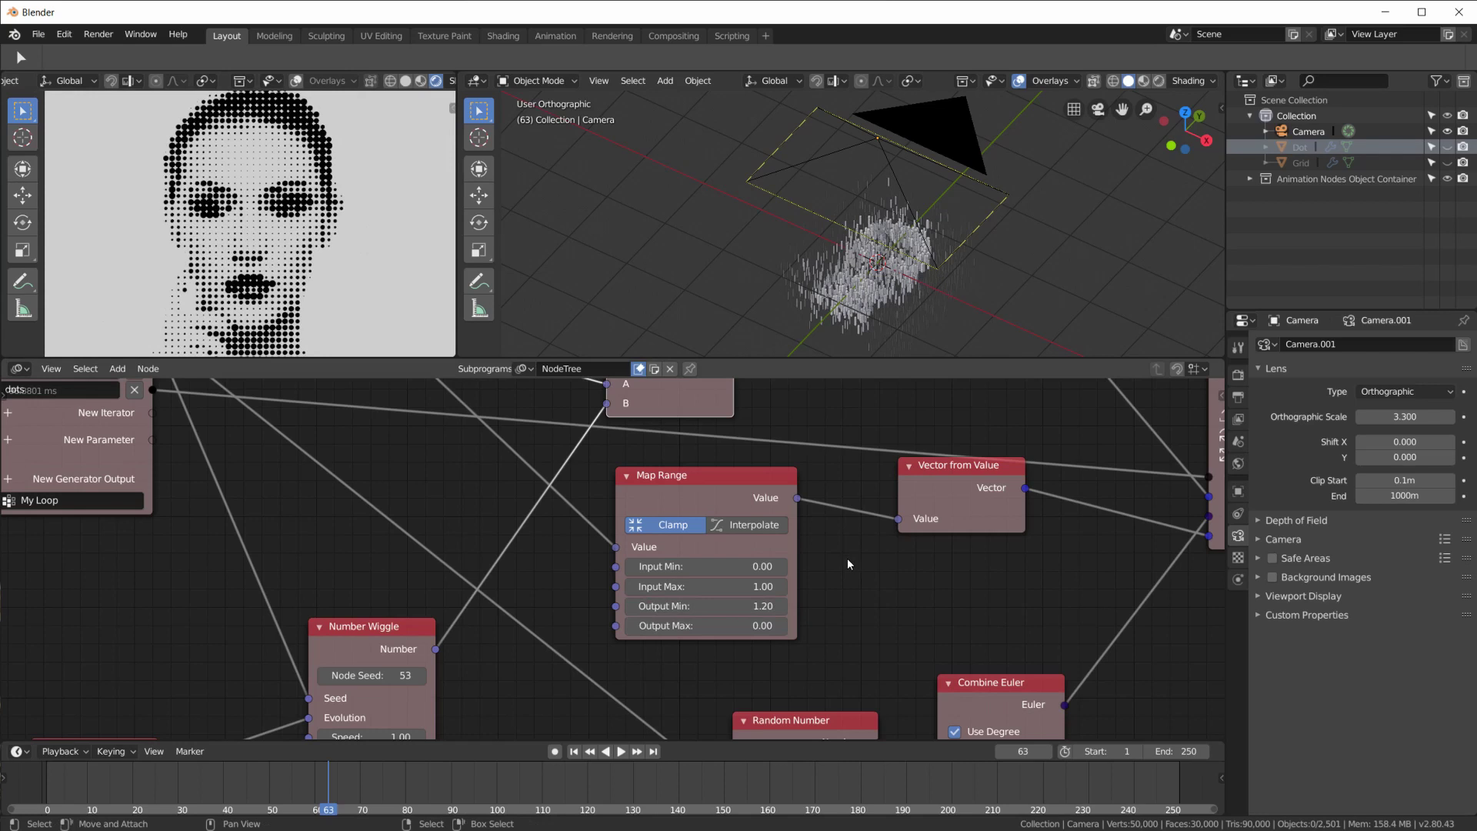
pyautogui.scroll(-3, 847, 557)
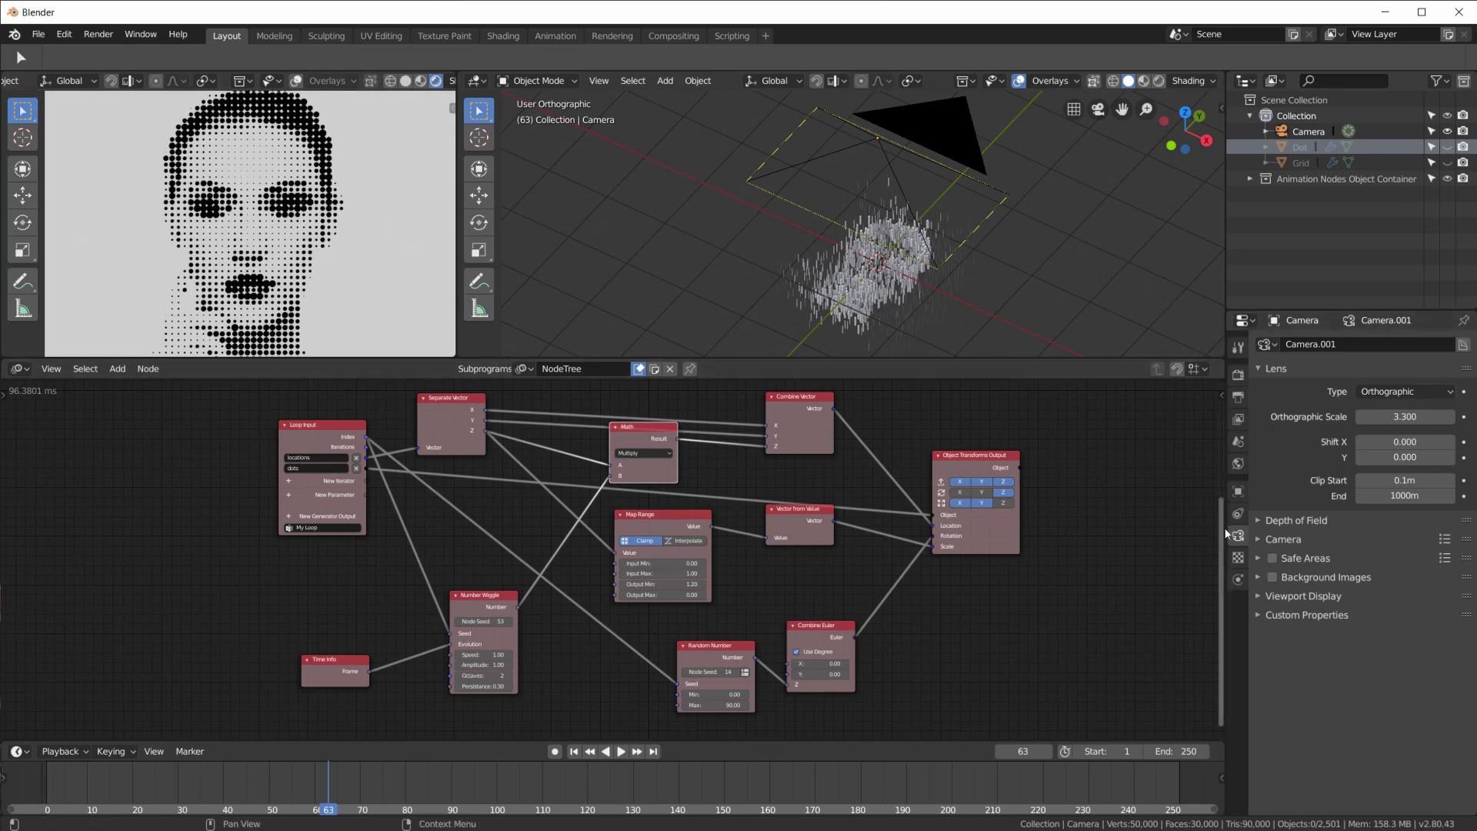
# Select the Grid, widen the panels to show its Displace texture, and keep the girl-237871_640_bw.jpg source as Single Image
pyautogui.scroll(2, 940, 306)
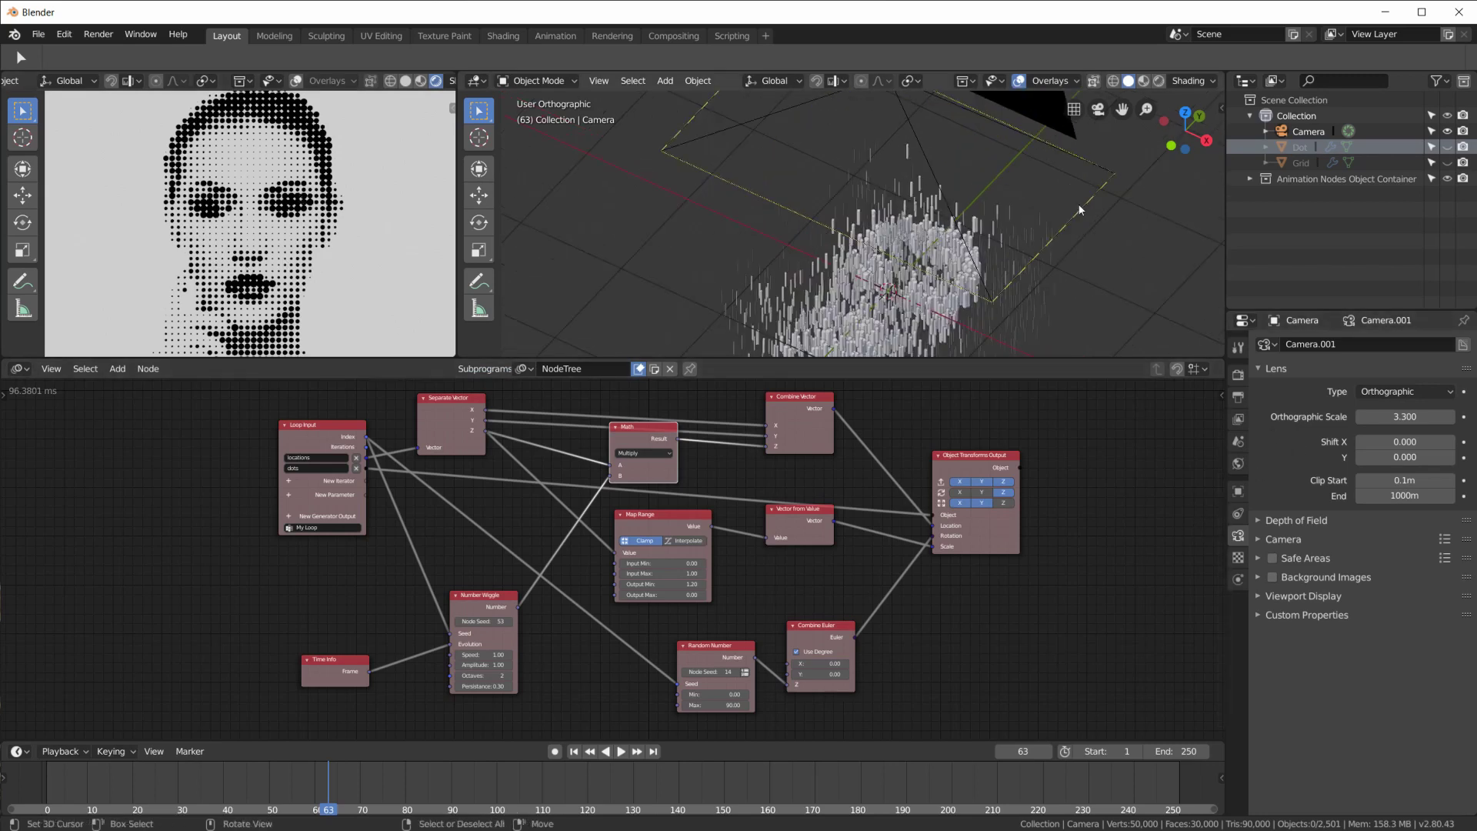
pyautogui.click(1302, 164)
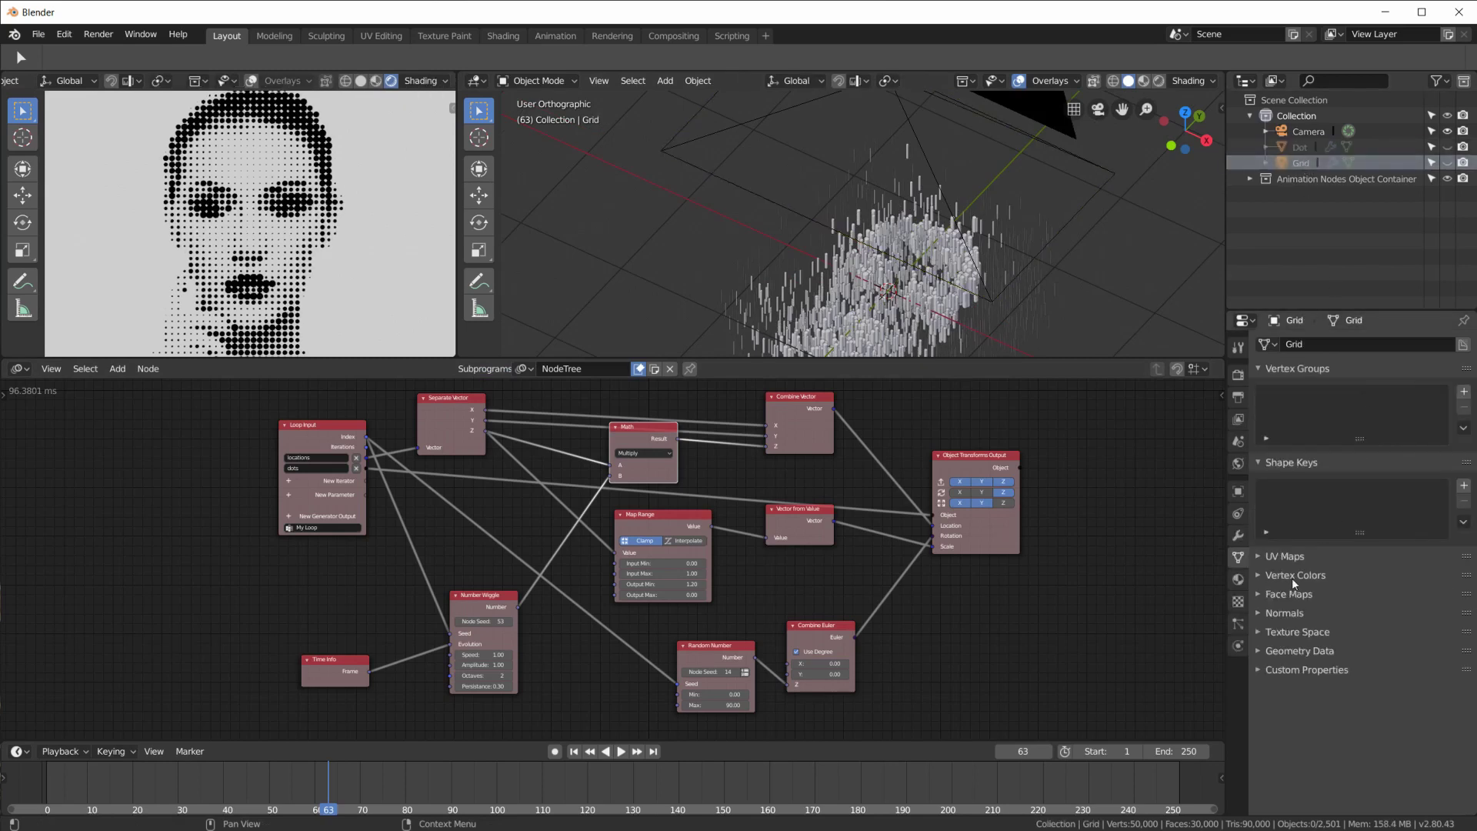
pyautogui.click(1238, 603)
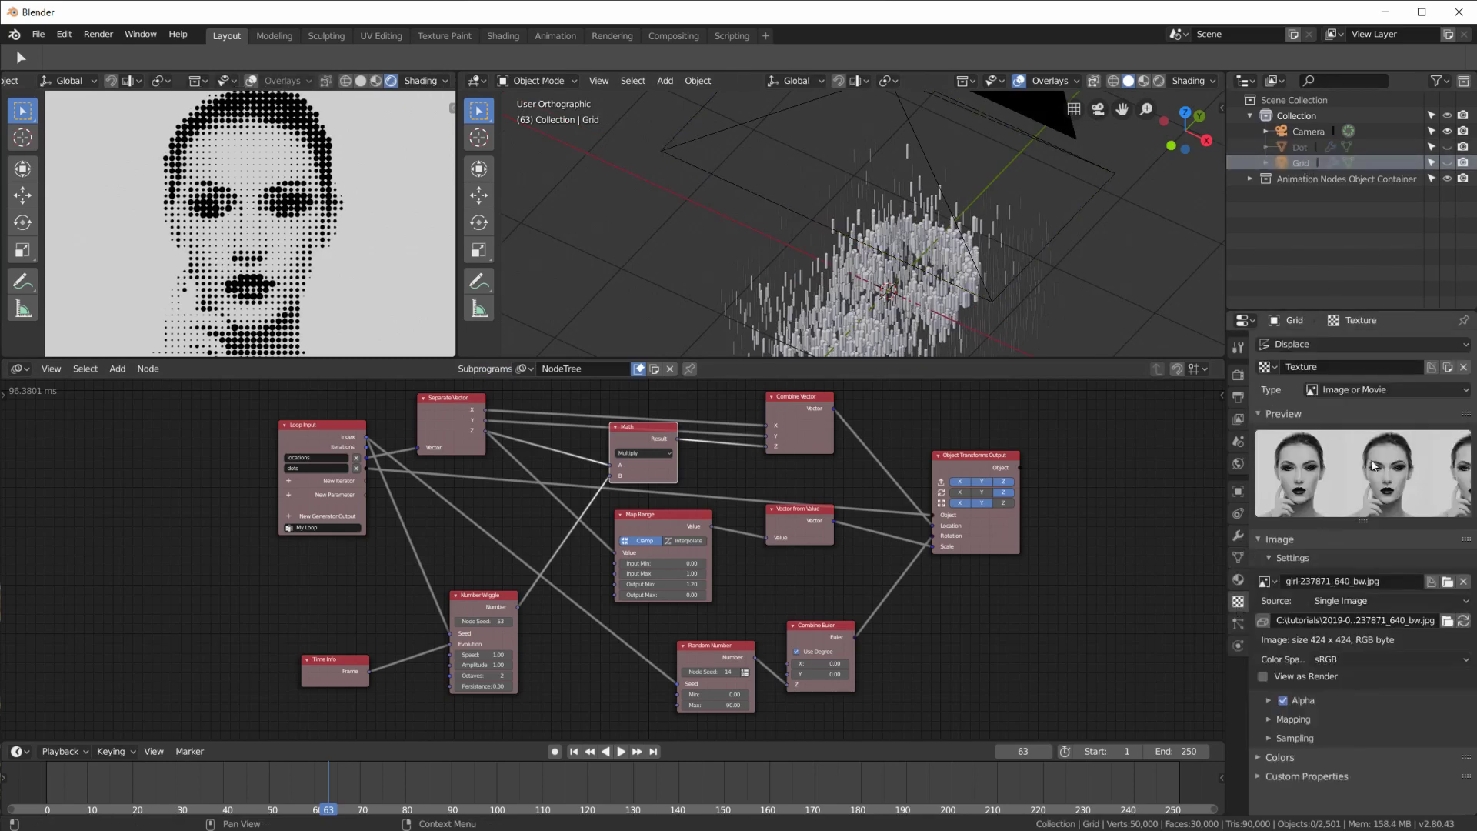
pyautogui.moveTo(1224, 466); pyautogui.dragTo(1124, 470)
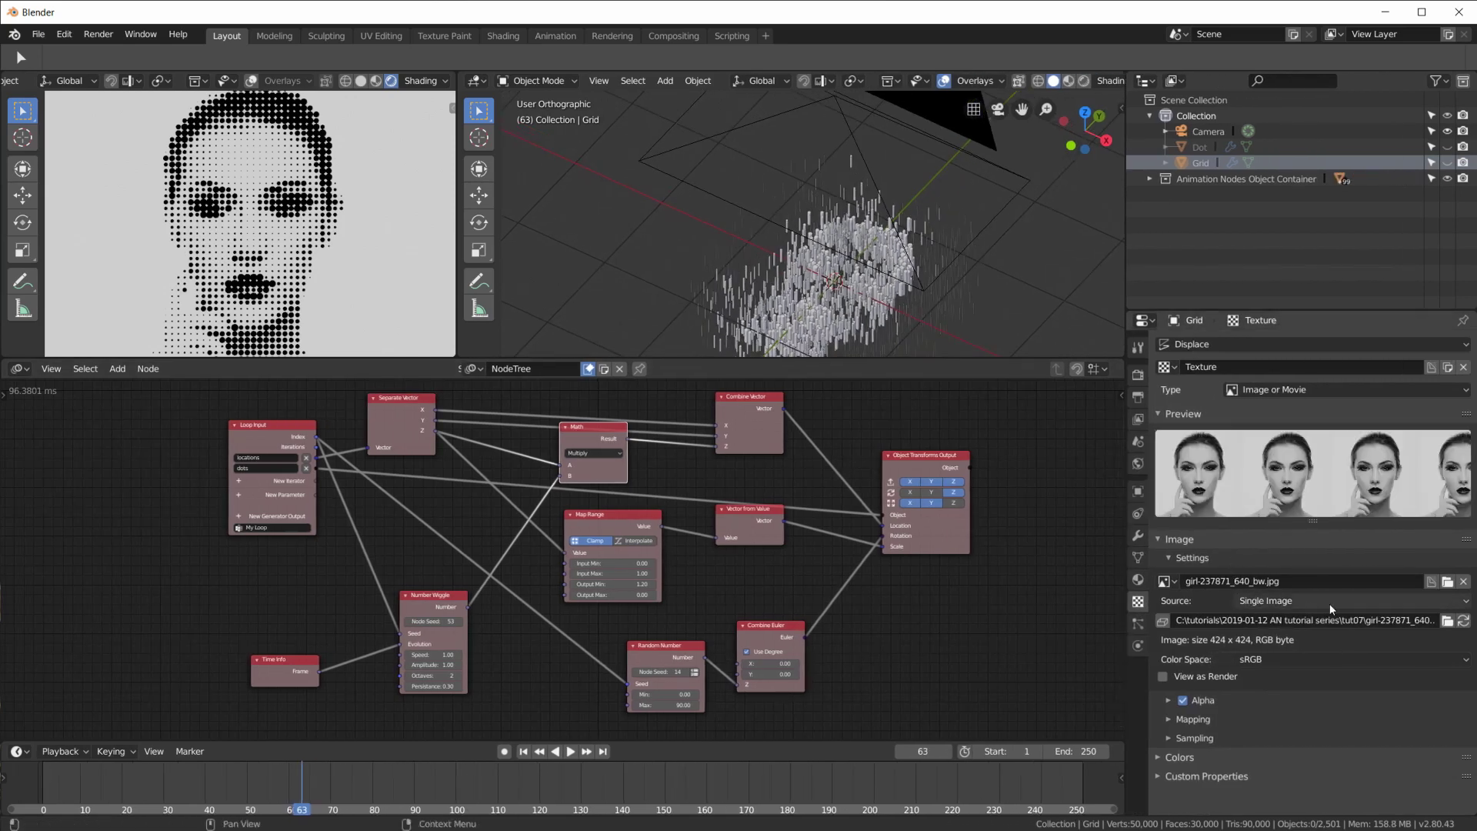
pyautogui.click(1271, 606)
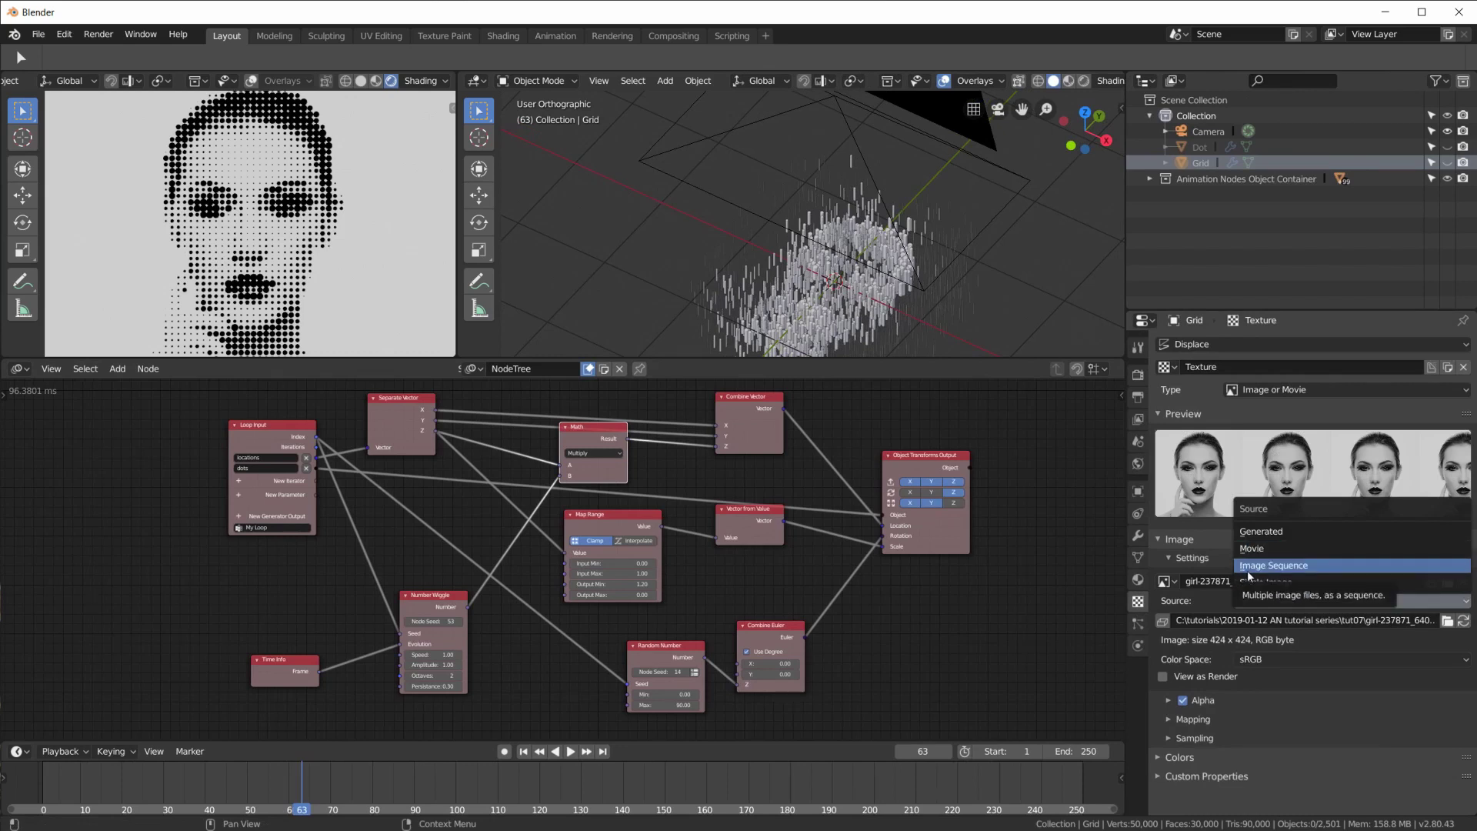
pyautogui.click(1238, 582)
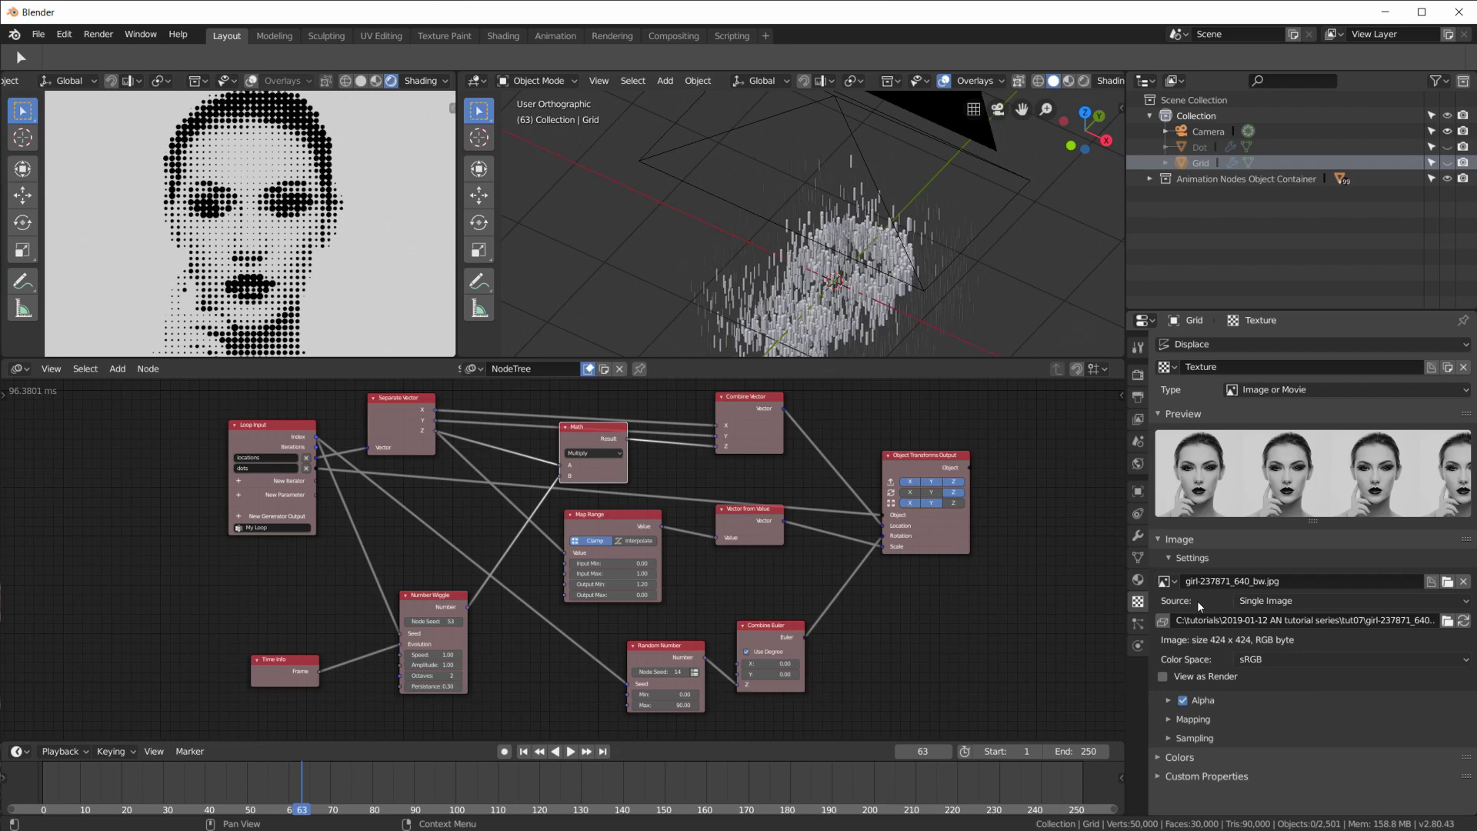
pyautogui.click(1295, 599)
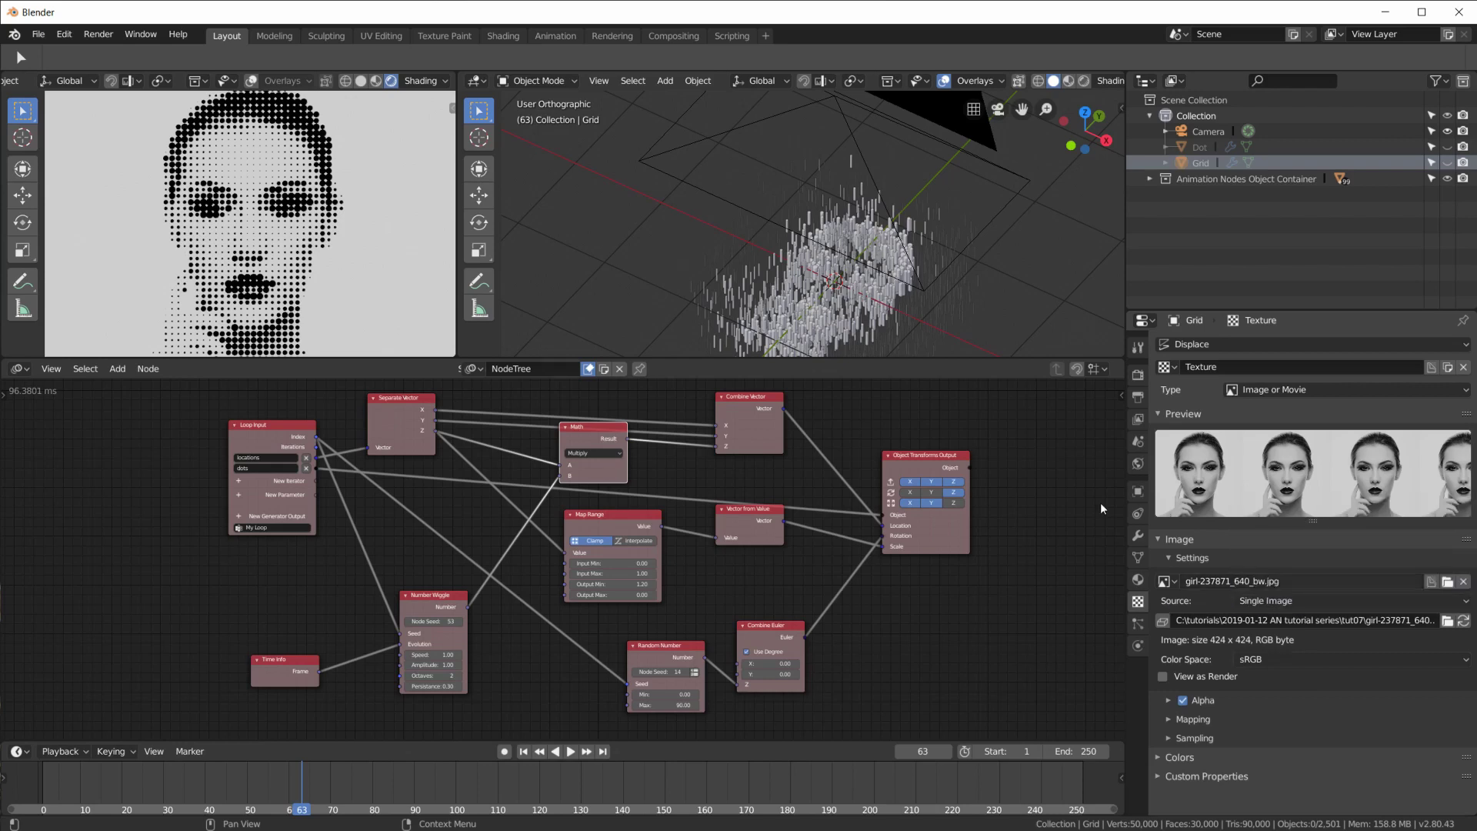
pyautogui.click(1447, 162)
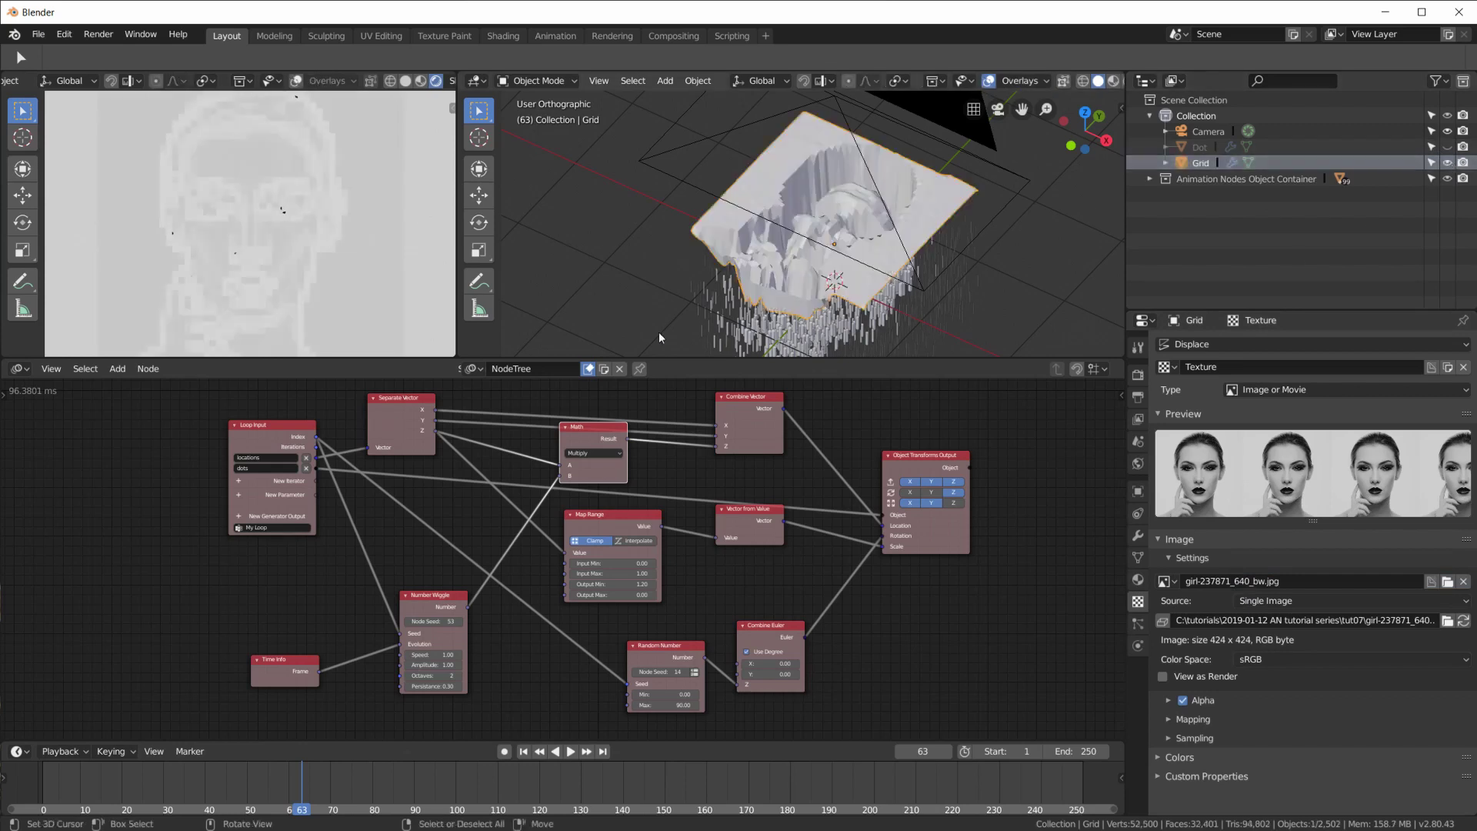
pyautogui.moveTo(680, 320); pyautogui.dragTo(827, 218, button='middle')
pyautogui.scroll(3, 827, 218)
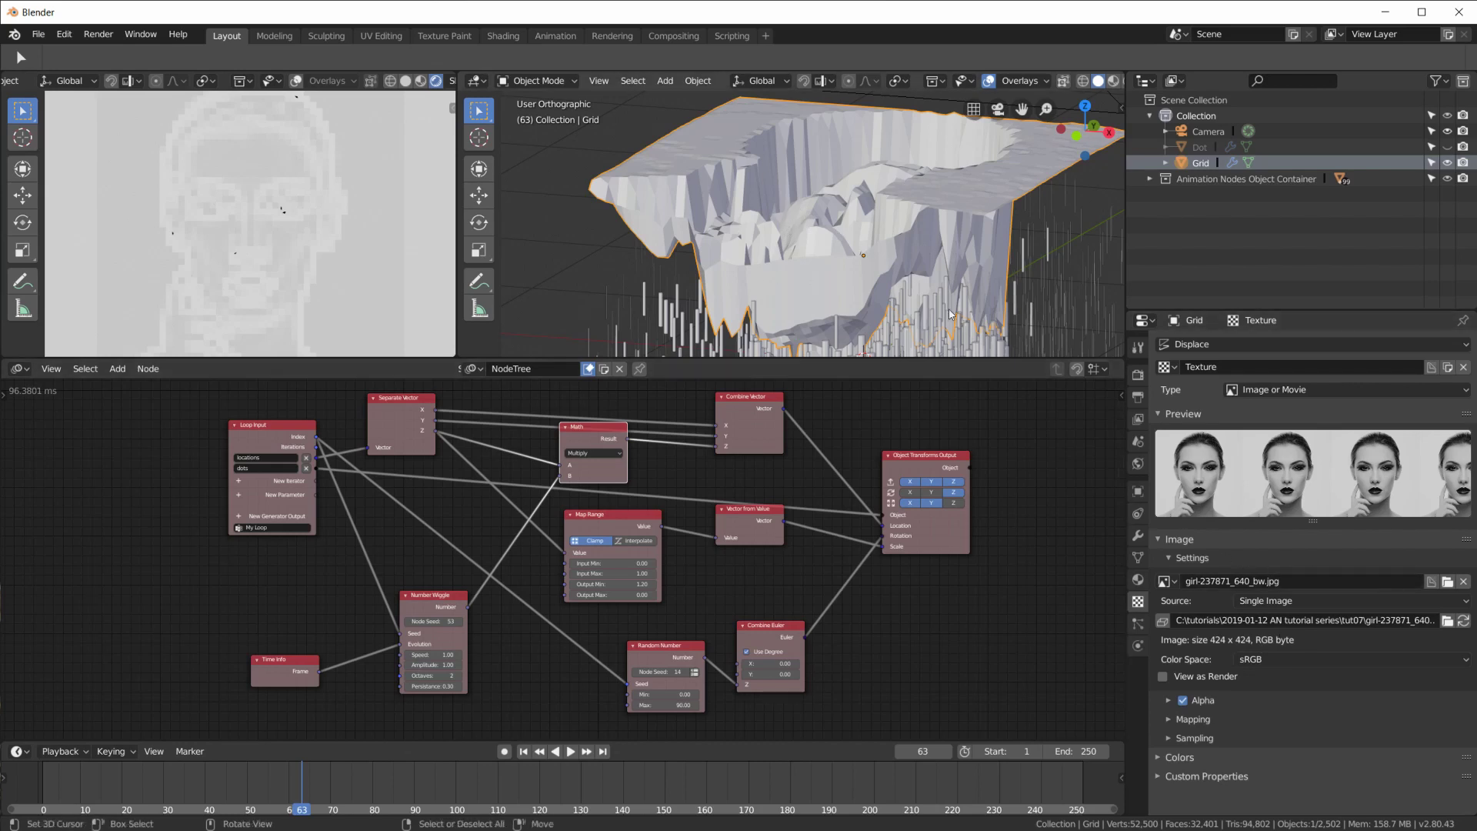
pyautogui.press('t')
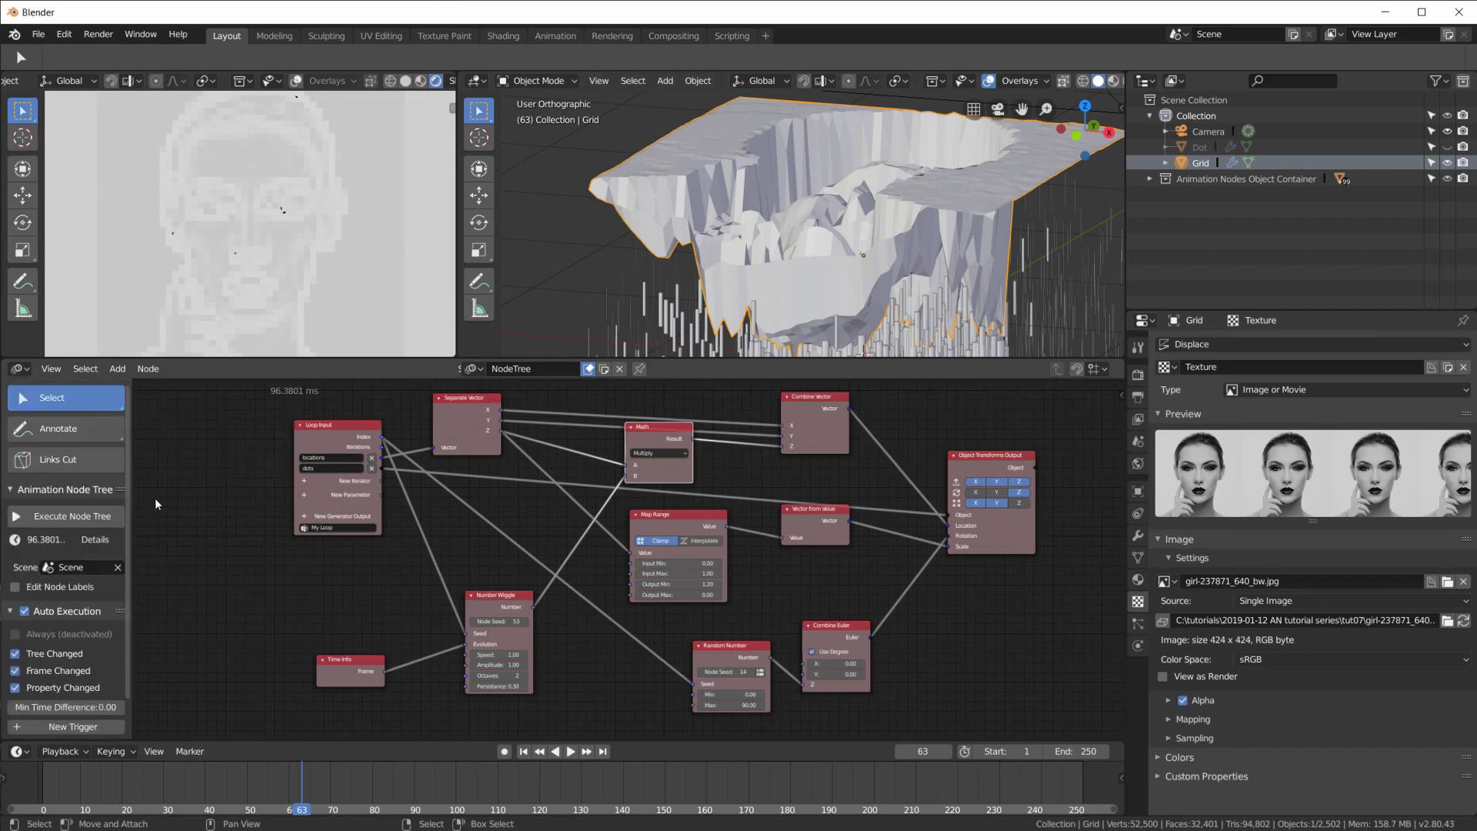
pyautogui.scroll(-2, 58, 577)
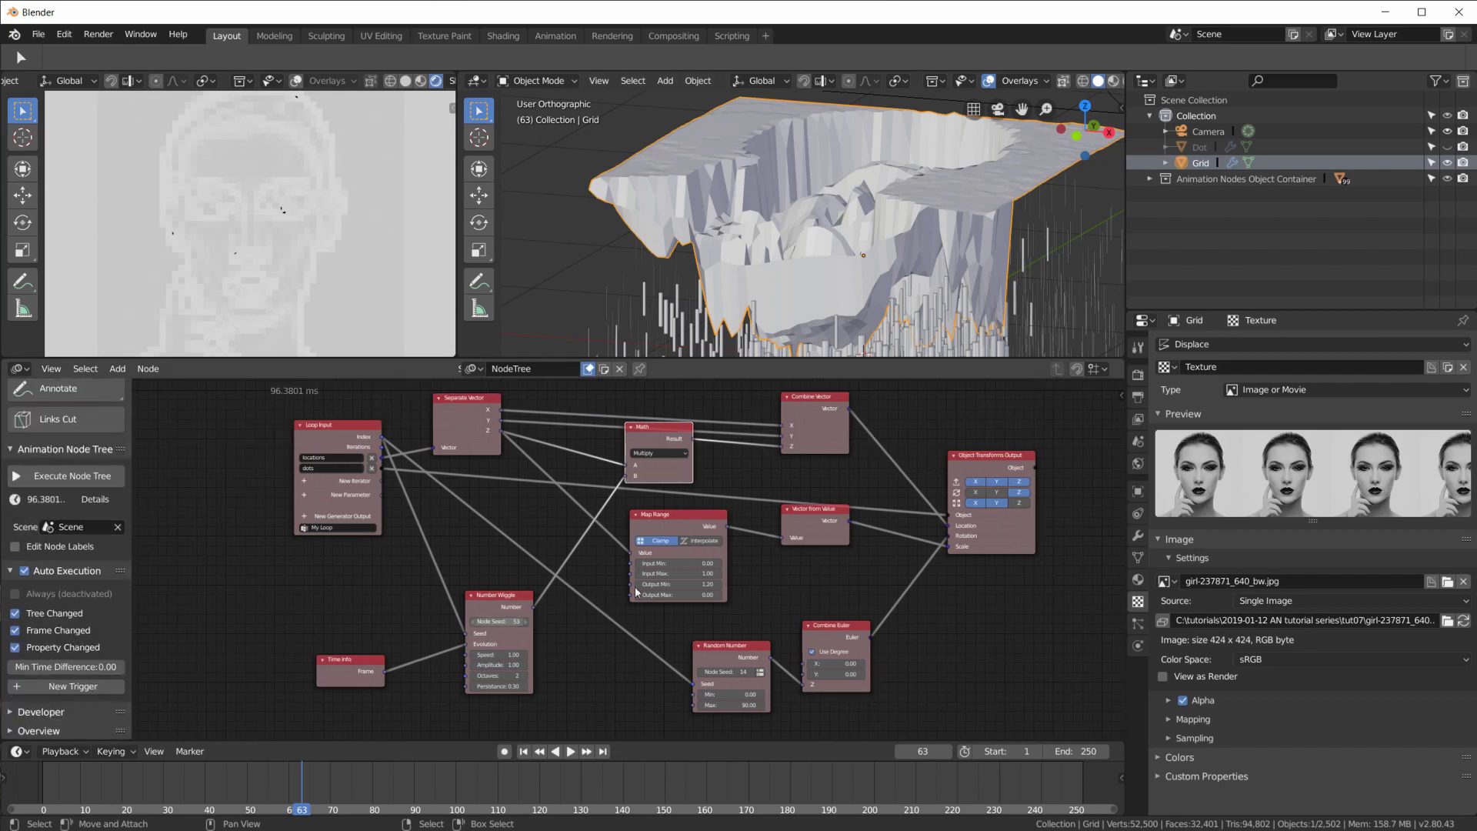
pyautogui.scroll(-4, 962, 279)
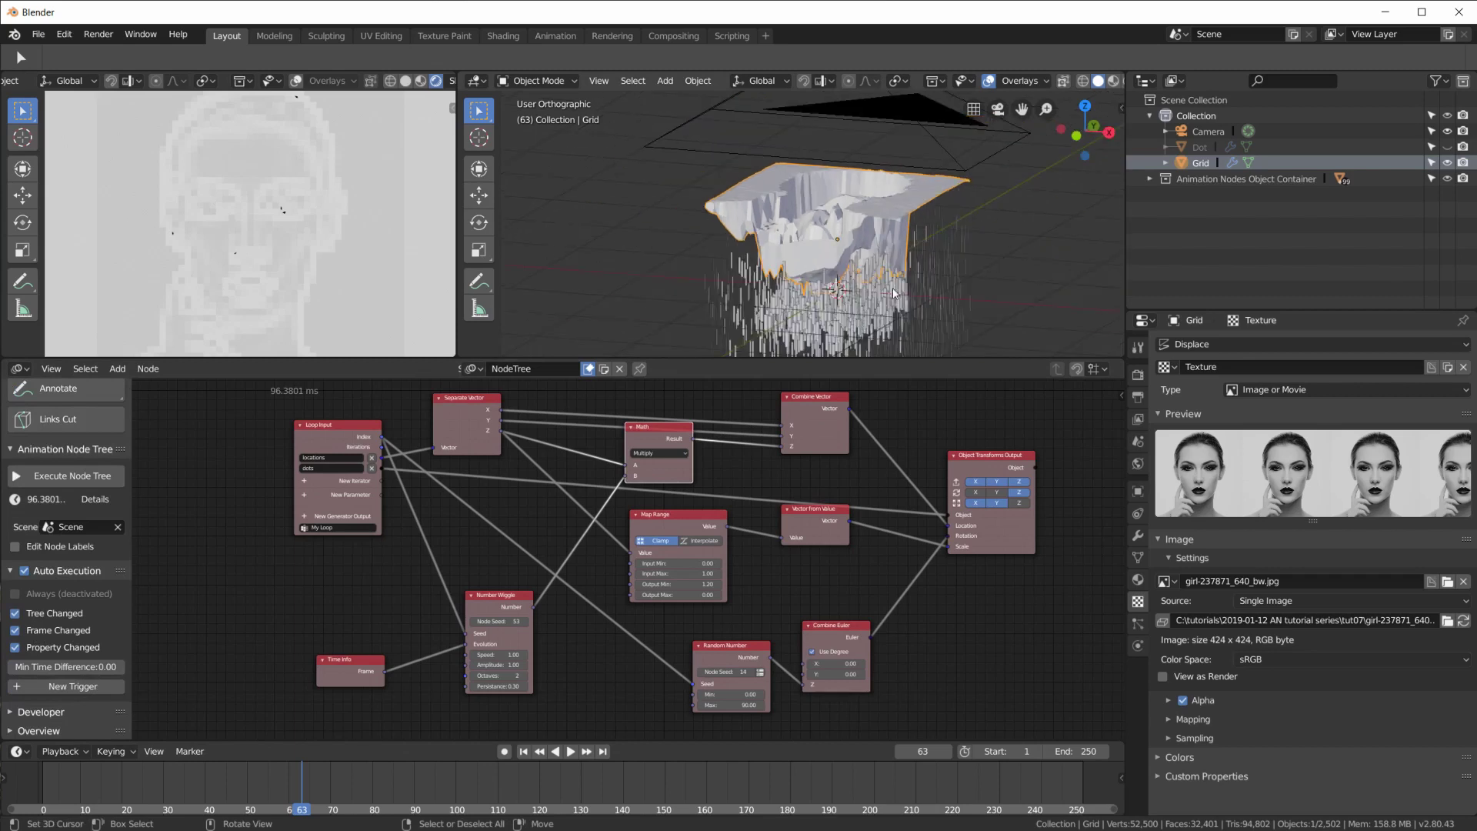
pyautogui.press('t')
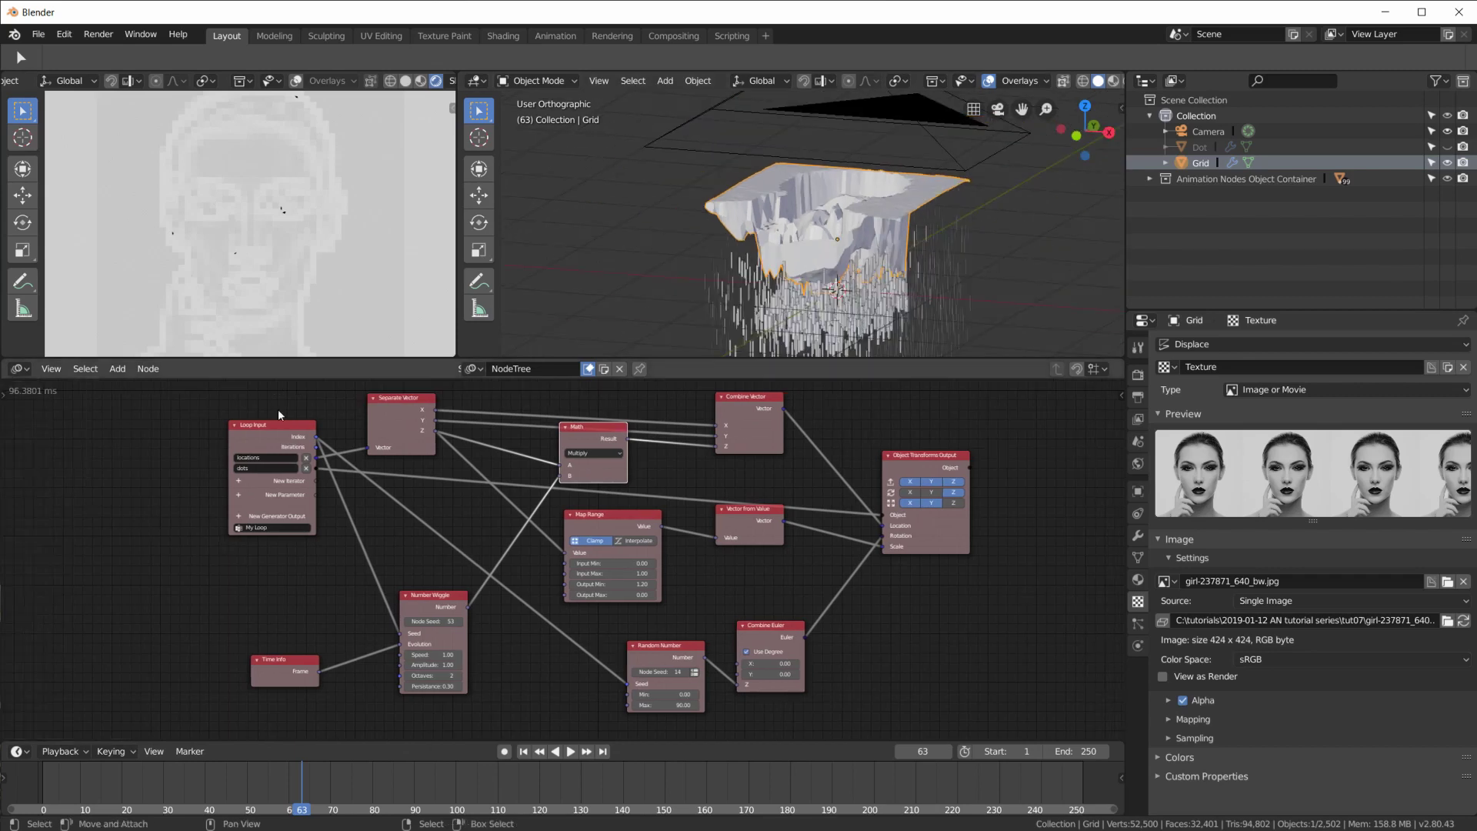
pyautogui.scroll(-2, 338, 223)
pyautogui.press('h')
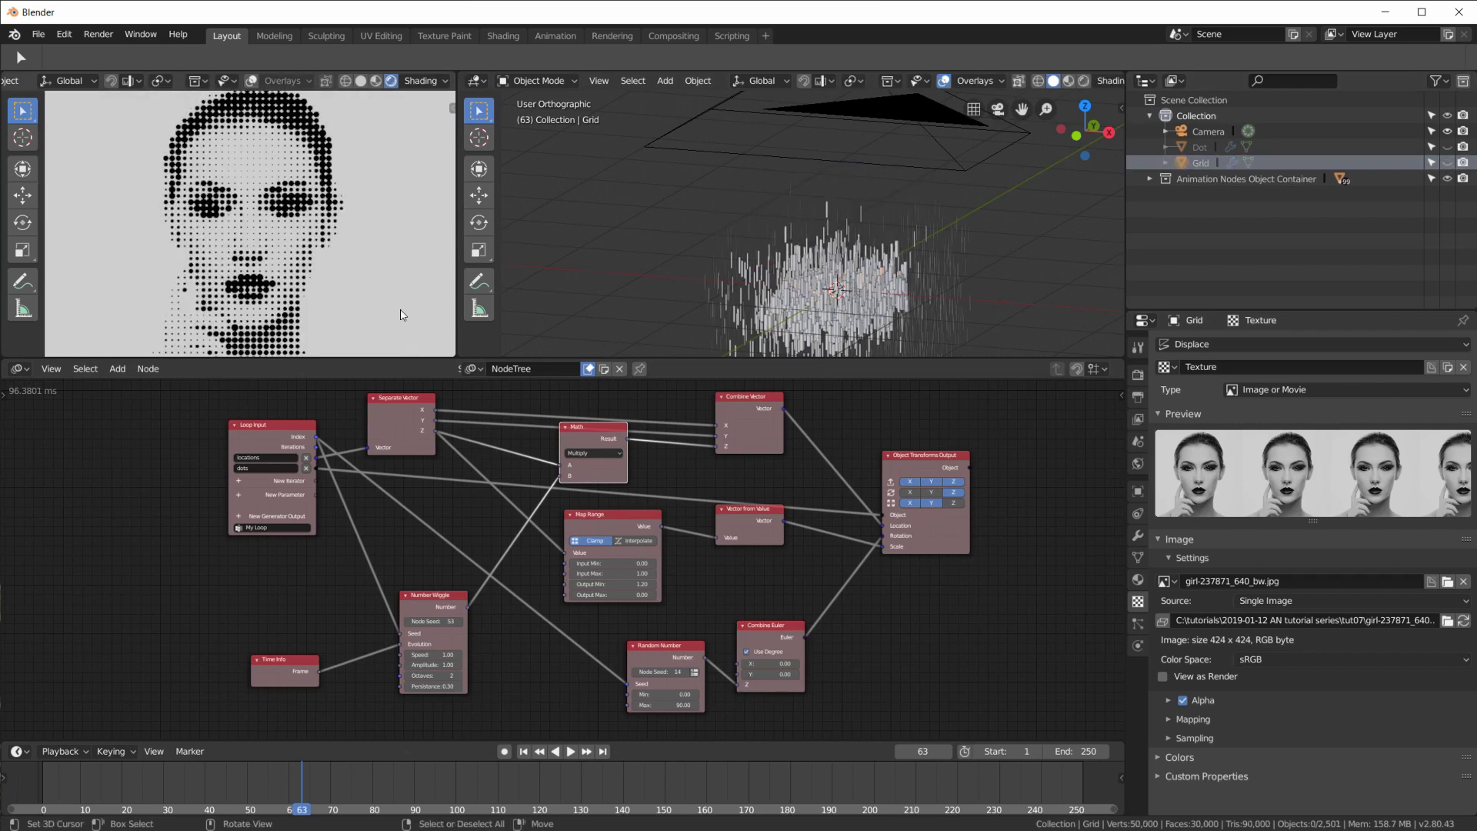
pyautogui.scroll(-2, 325, 257)
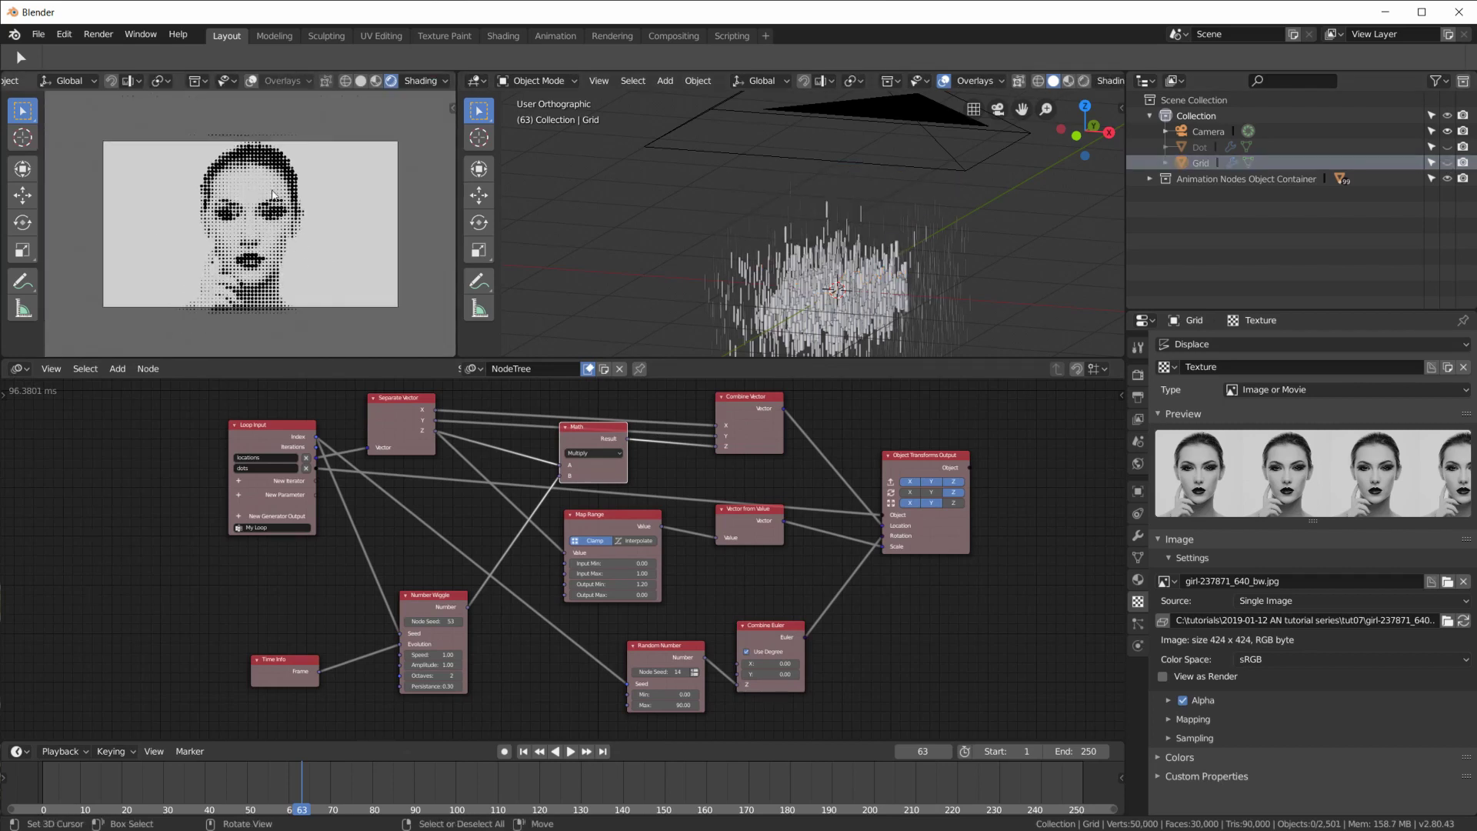